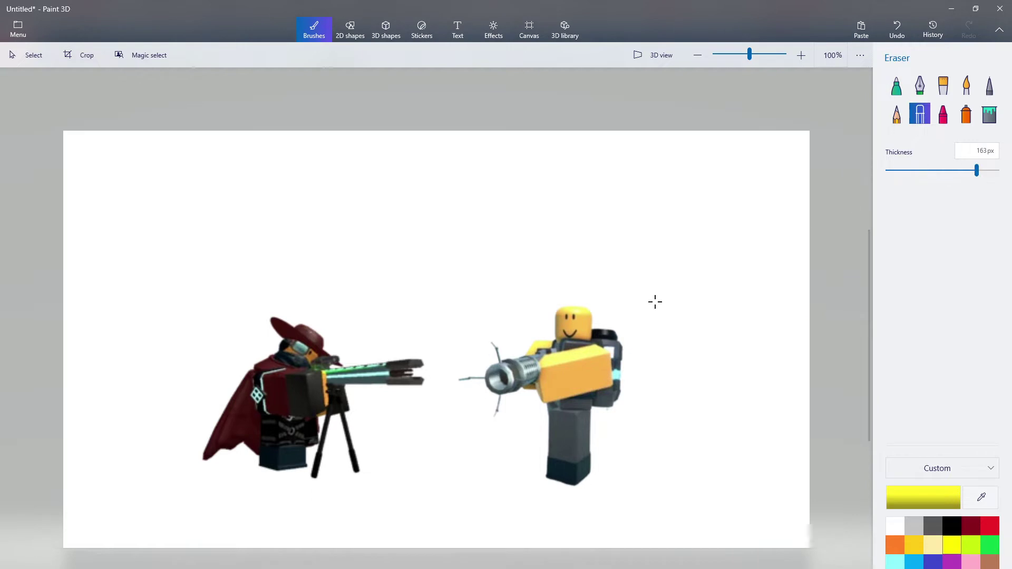
- Erase the yellow-headed minigun figure beside the caped sniper and set the eraser thickness to 25 px
mouse_move(587, 316)
left_mouse_down()
mouse_move(575, 471)
mouse_move(562, 382)
mouse_move(535, 371)
mouse_move(511, 393)
mouse_move(494, 347)
mouse_move(489, 380)
mouse_move(524, 376)
left_mouse_up()
left_click_drag(931, 177, 914, 177)
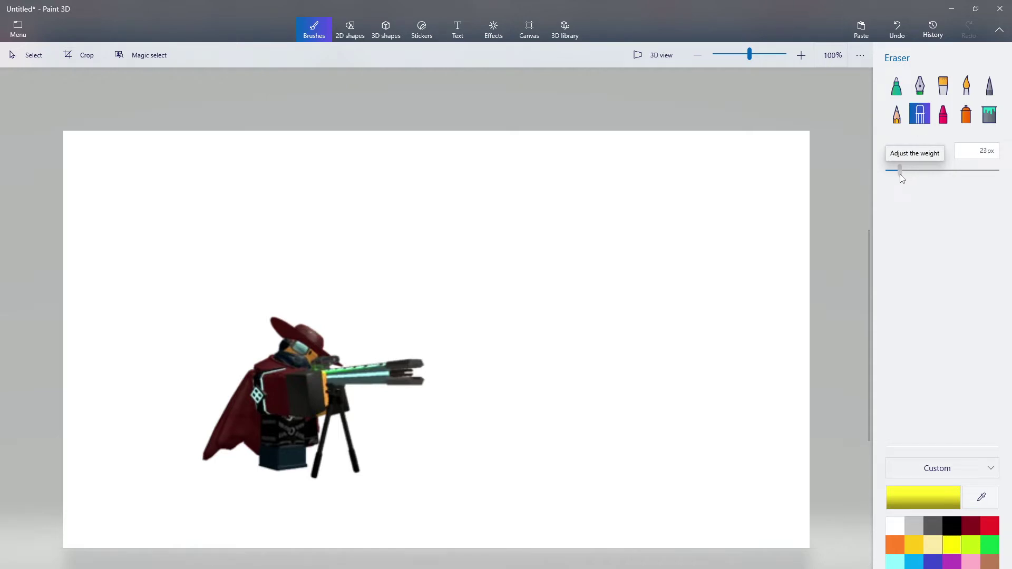
left_click_drag(902, 175, 900, 176)
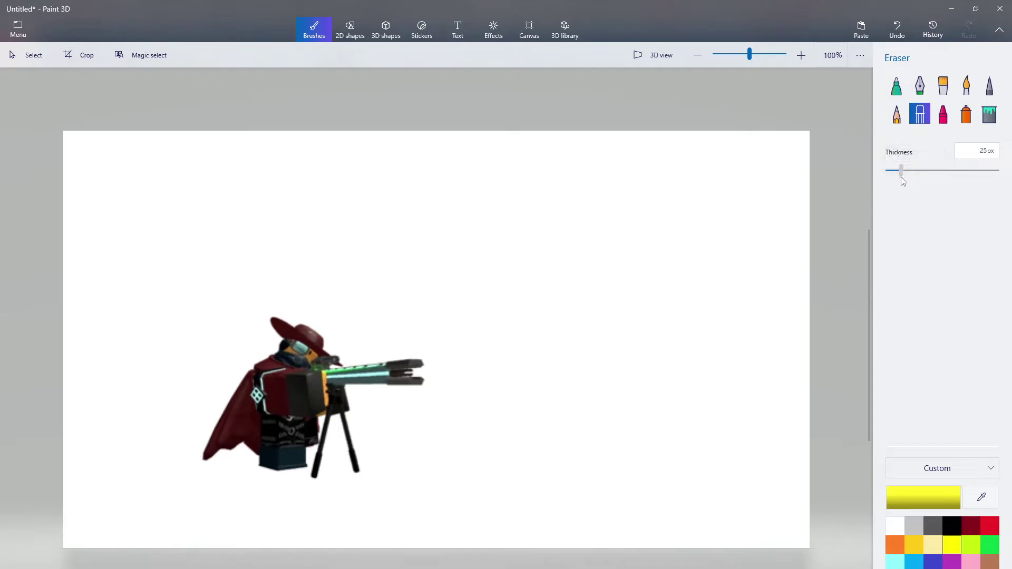
scroll(176, 445, "up", 5)
scroll(240, 346, "down", 3)
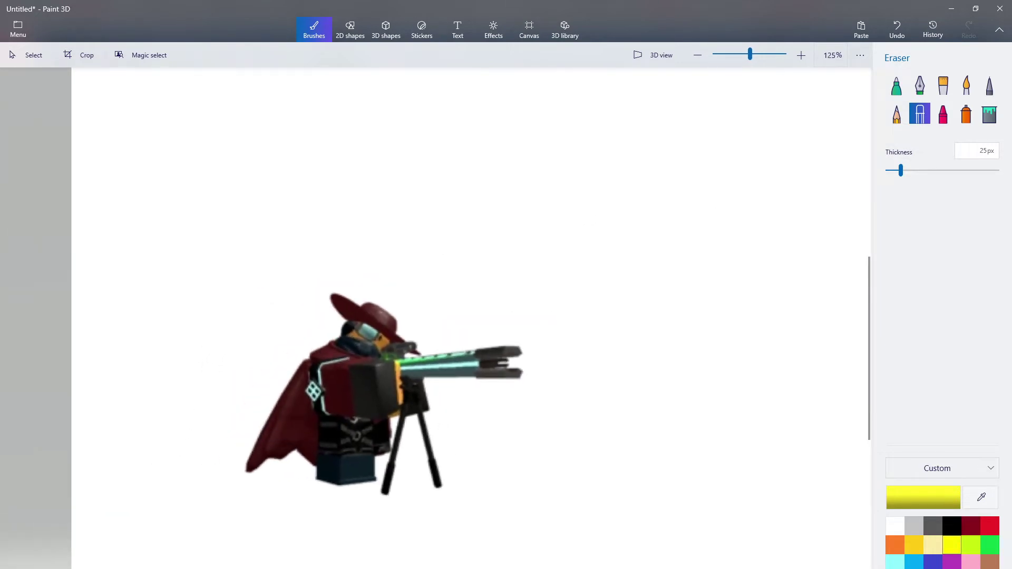
key("alt+Tab")
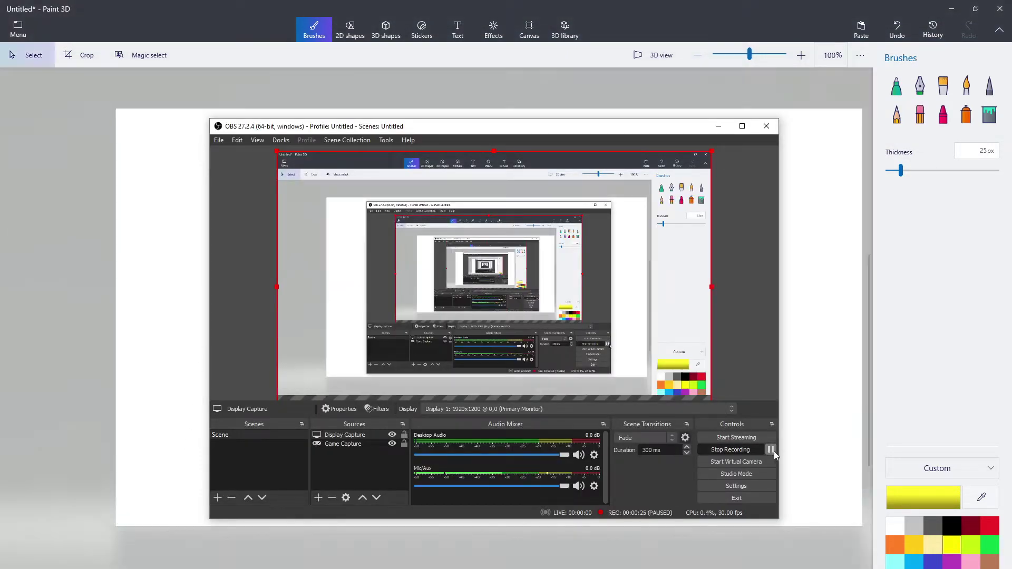
left_click(706, 568)
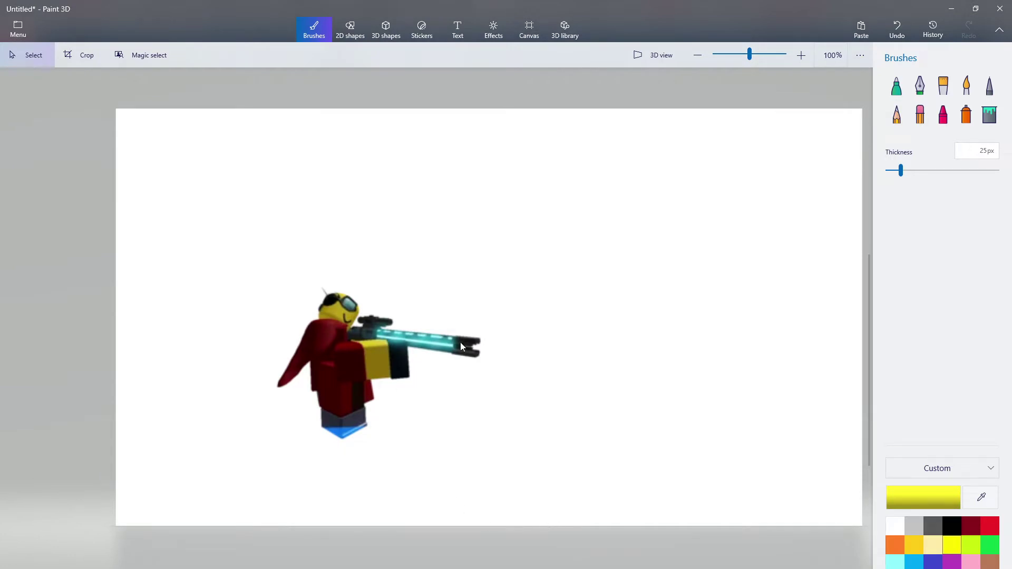
scroll(327, 356, "up", 3)
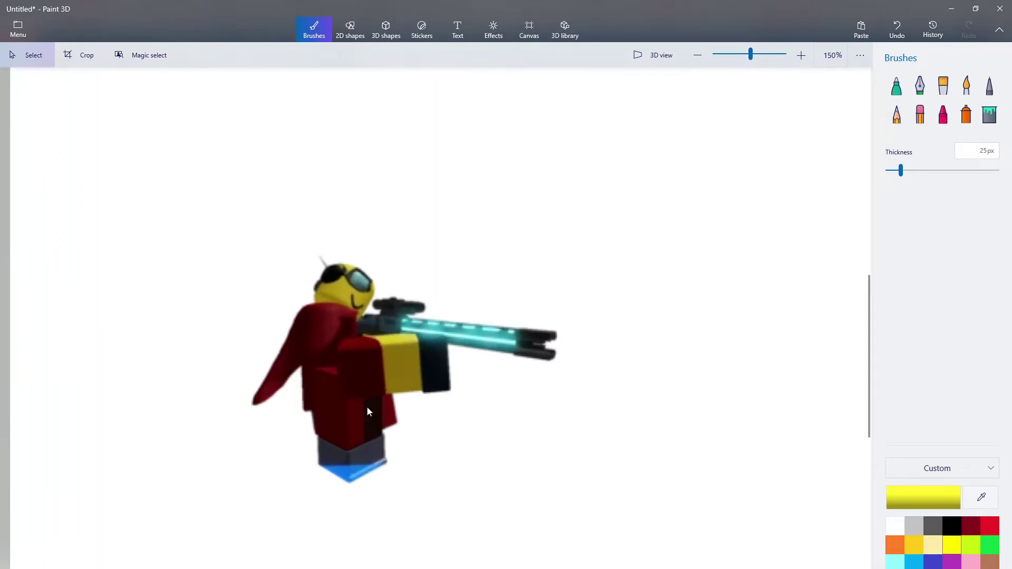
scroll(540, 477, "down", 3)
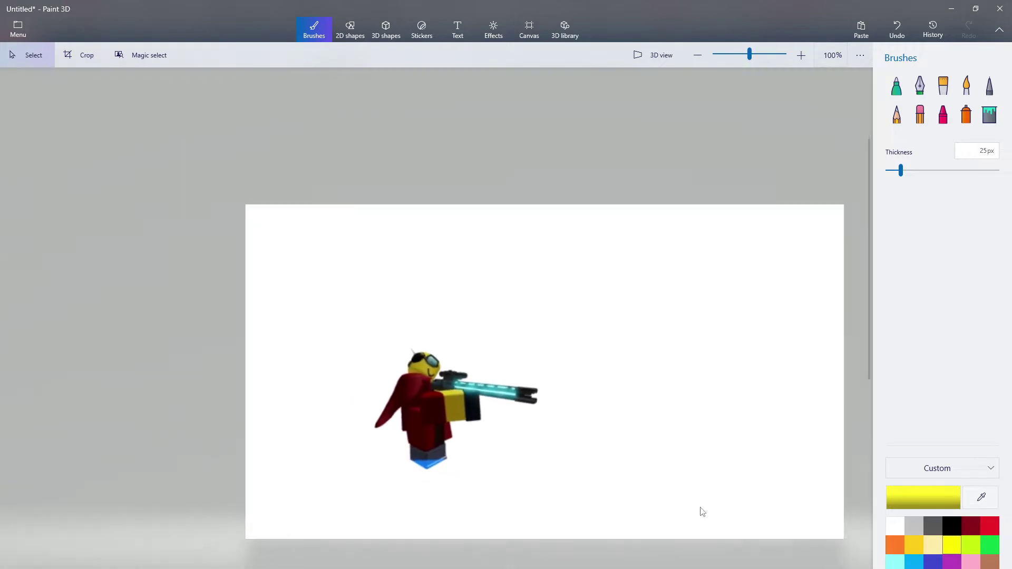
key("alt+Tab")
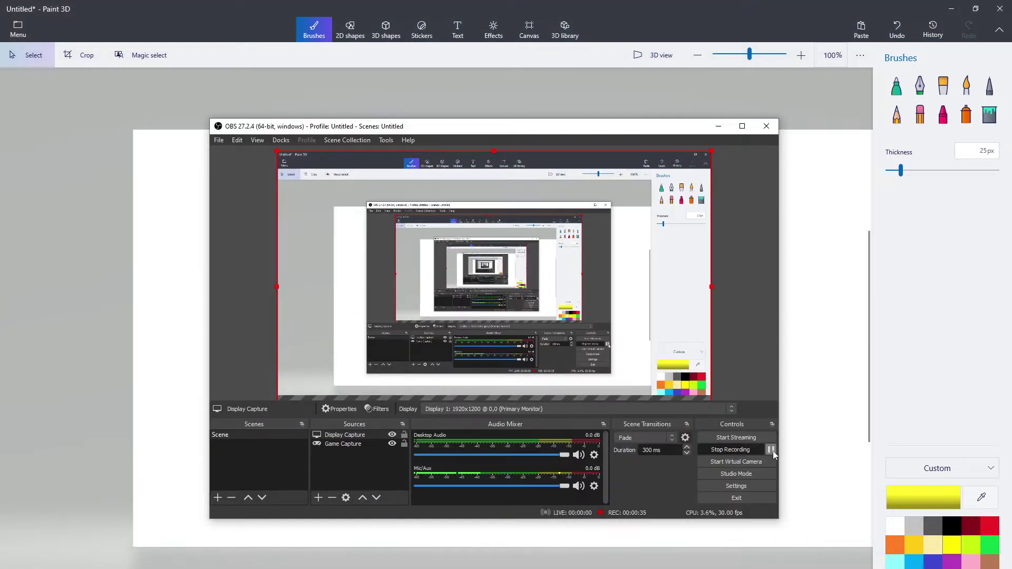
left_click(771, 450)
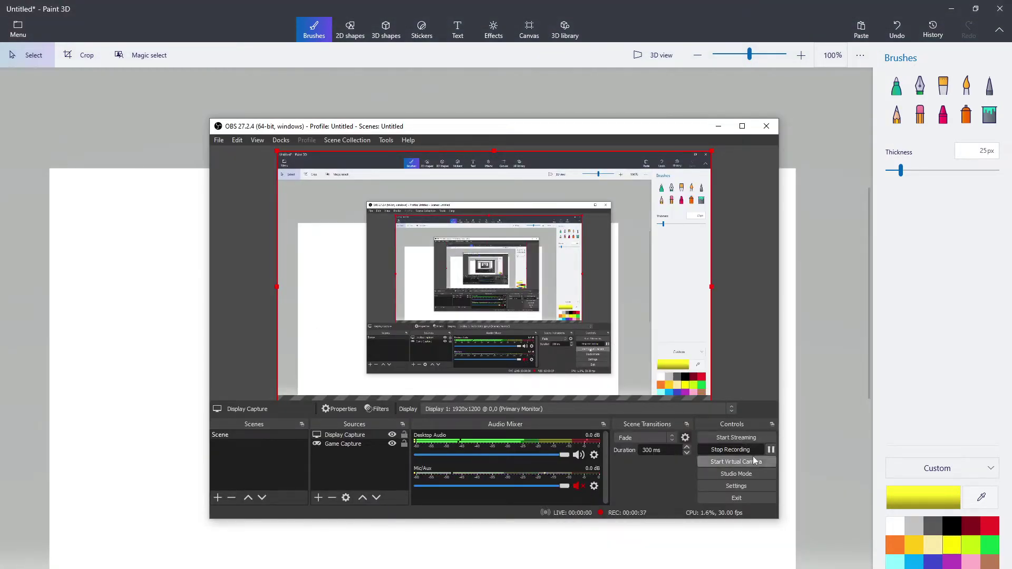
left_click(838, 436)
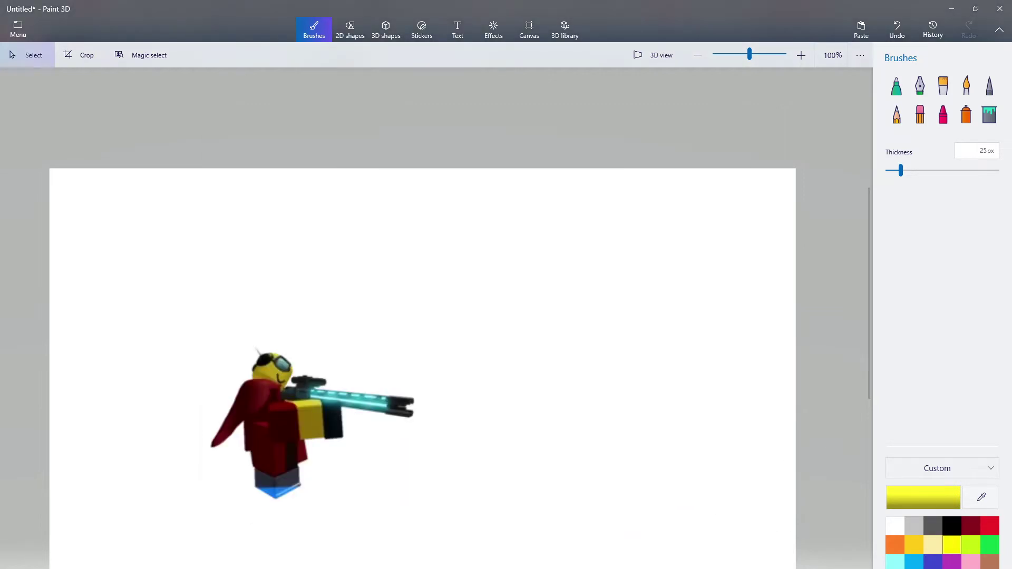
key("alt+Tab")
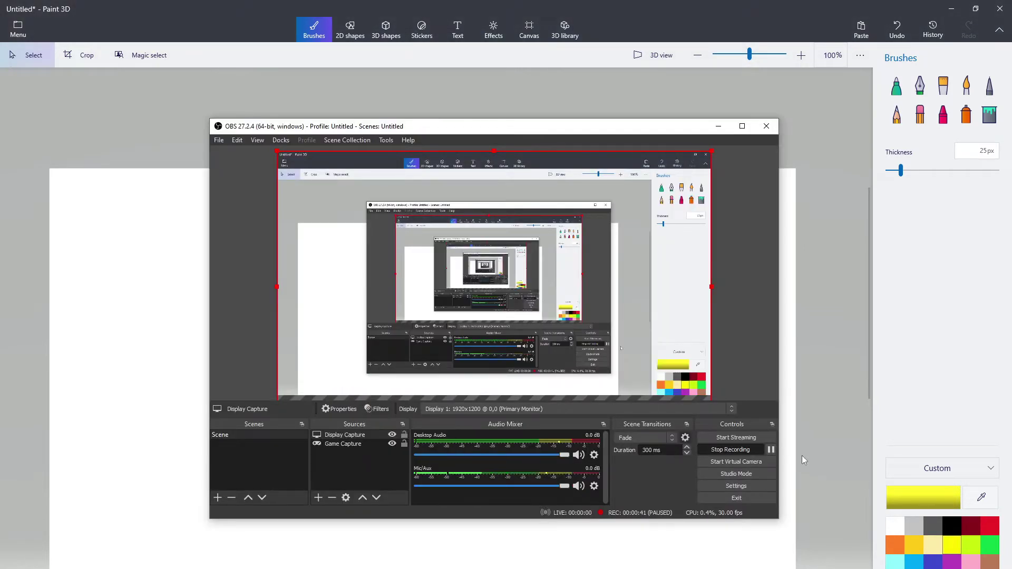
left_click(803, 460)
scroll(279, 404, "up", 2)
key("alt+Tab")
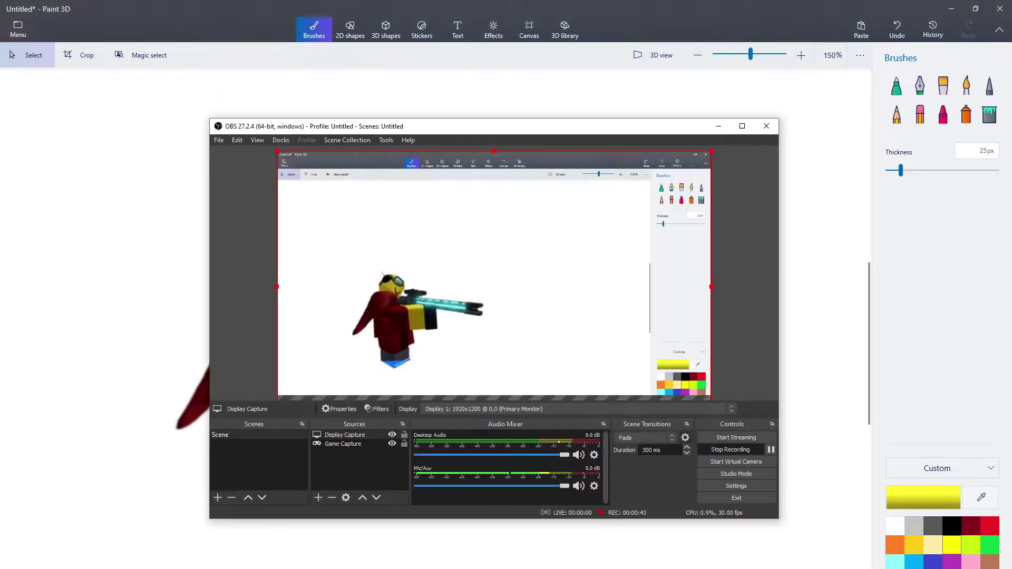
left_click(884, 398)
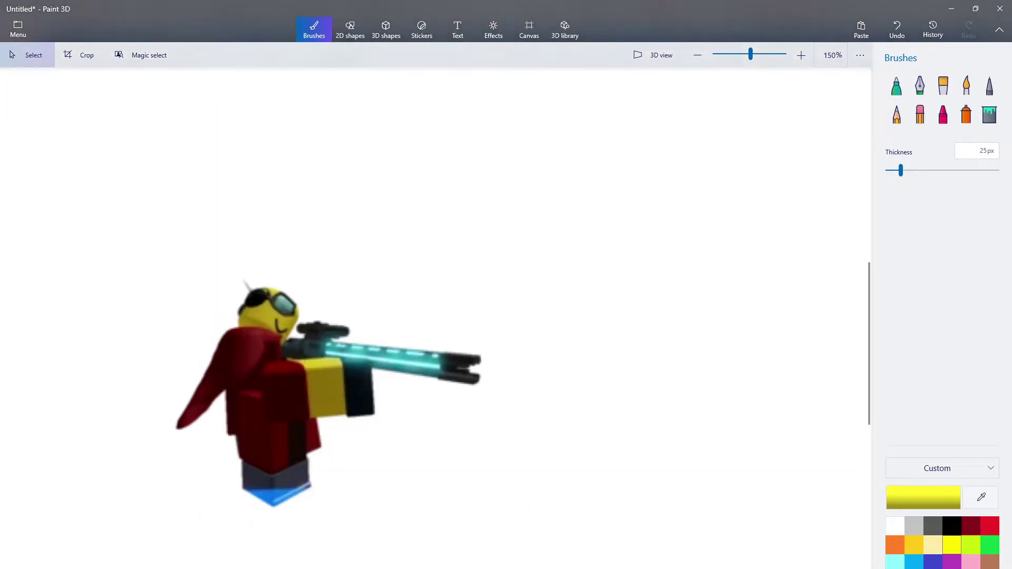
left_click(504, 568)
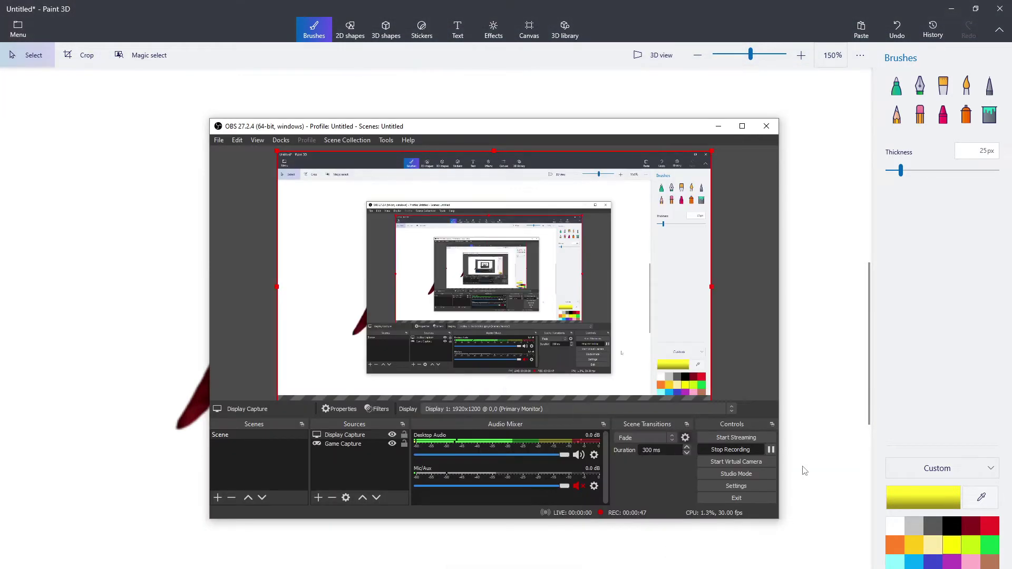
left_click(953, 390)
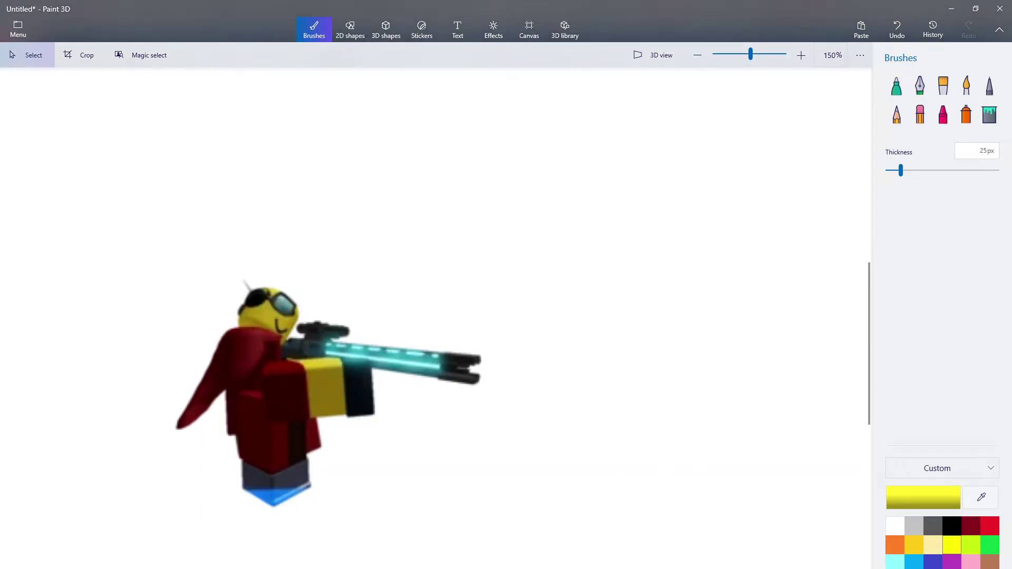
left_click(504, 568)
left_click(771, 452)
left_click(969, 384)
key("alt+Tab")
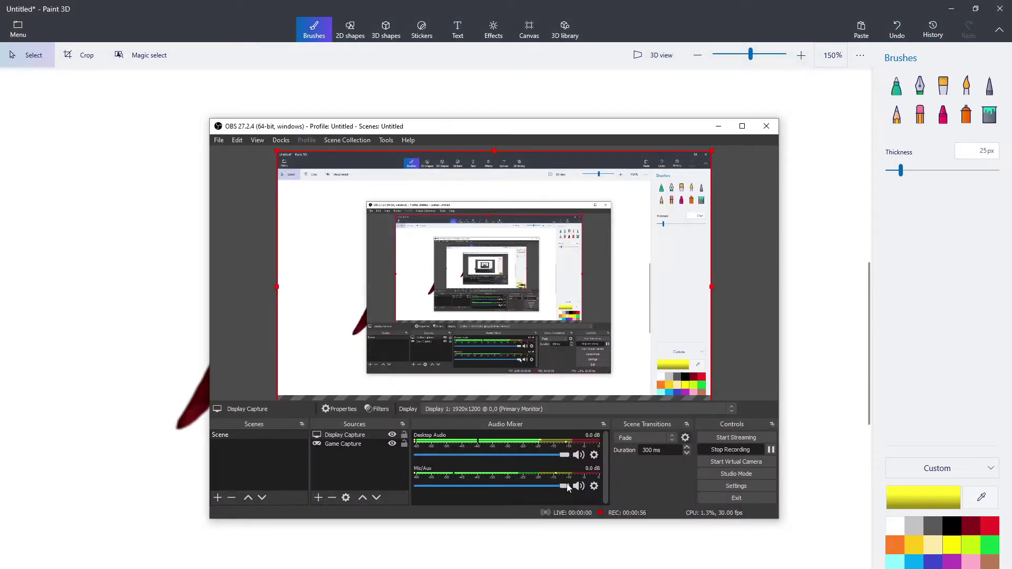
left_click(989, 307)
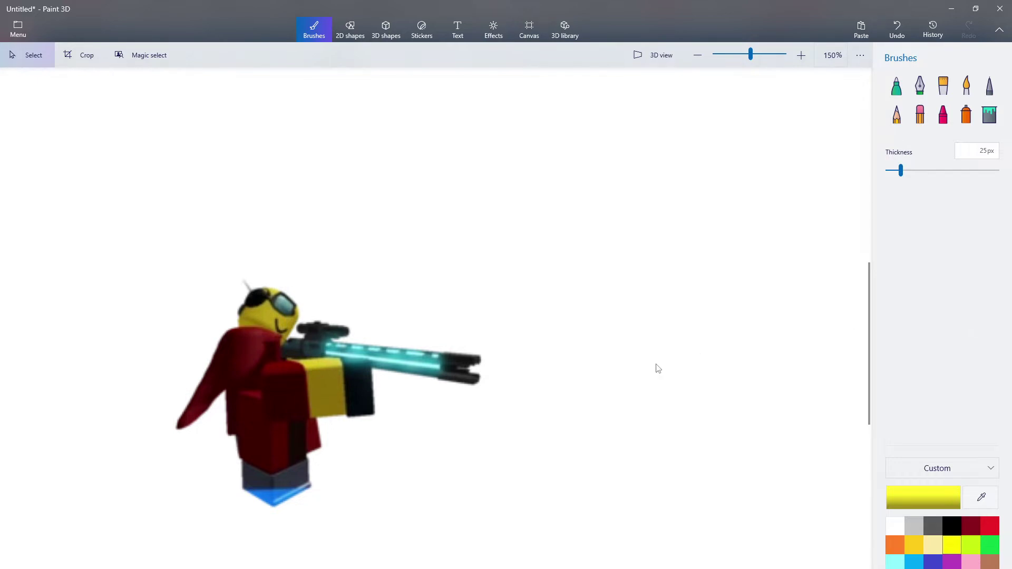
left_click(503, 548)
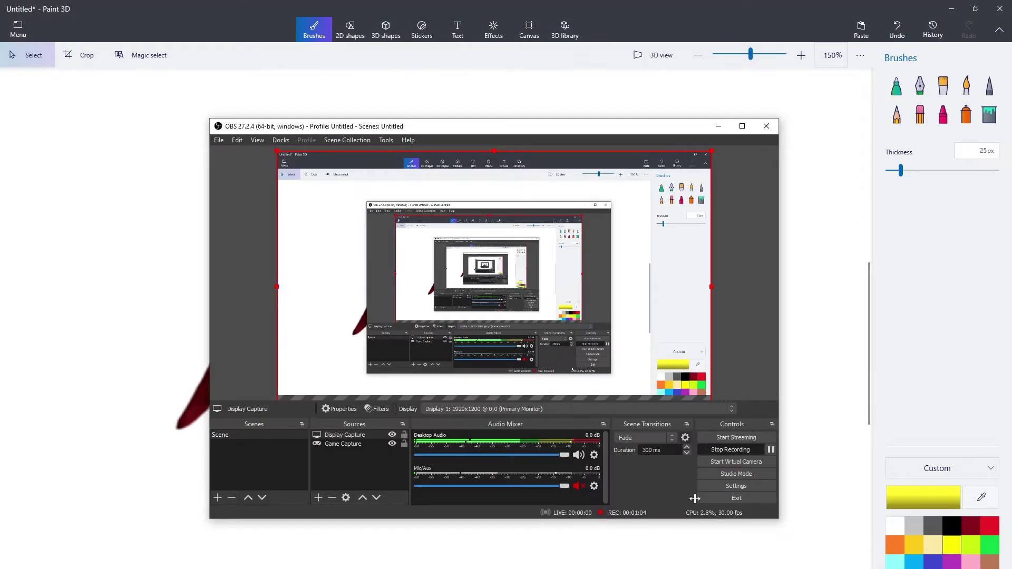
left_click(940, 367)
scroll(581, 467, "down", 1)
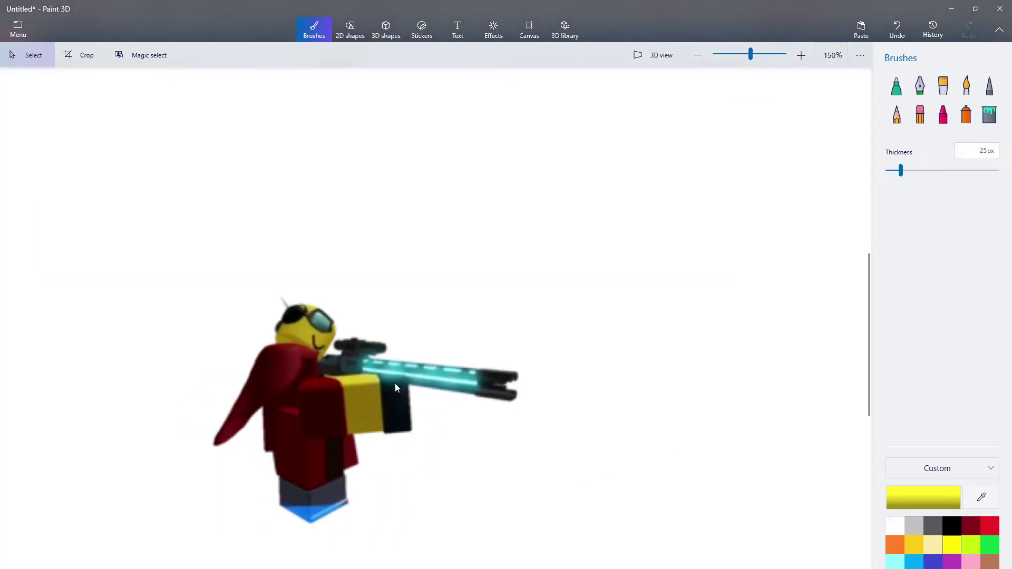
scroll(390, 388, "down", 2)
scroll(509, 417, "up", 1)
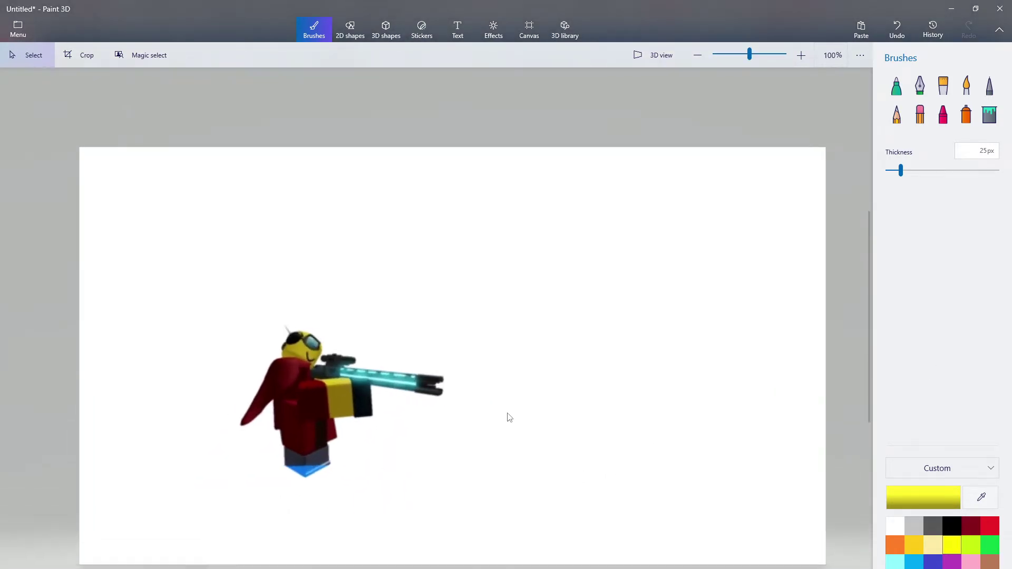
key("alt+Tab")
left_click(771, 451)
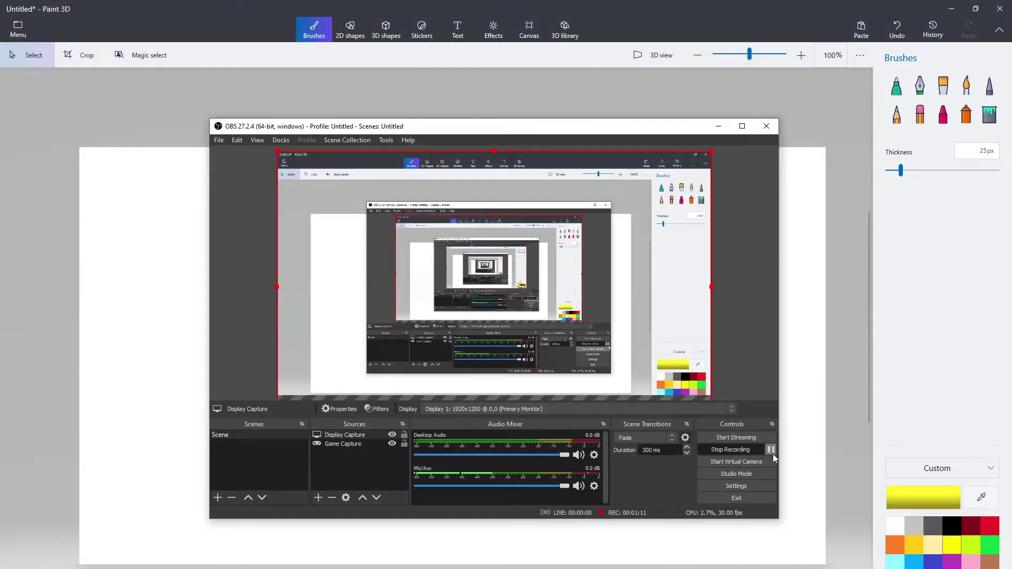
left_click(905, 413)
scroll(515, 468, "up", 1)
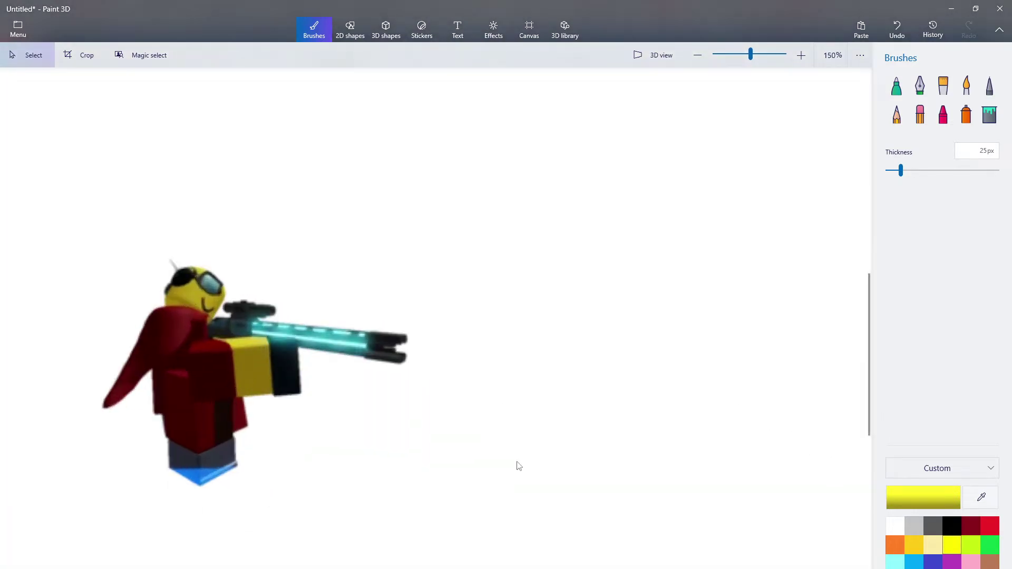
scroll(556, 461, "down", 1)
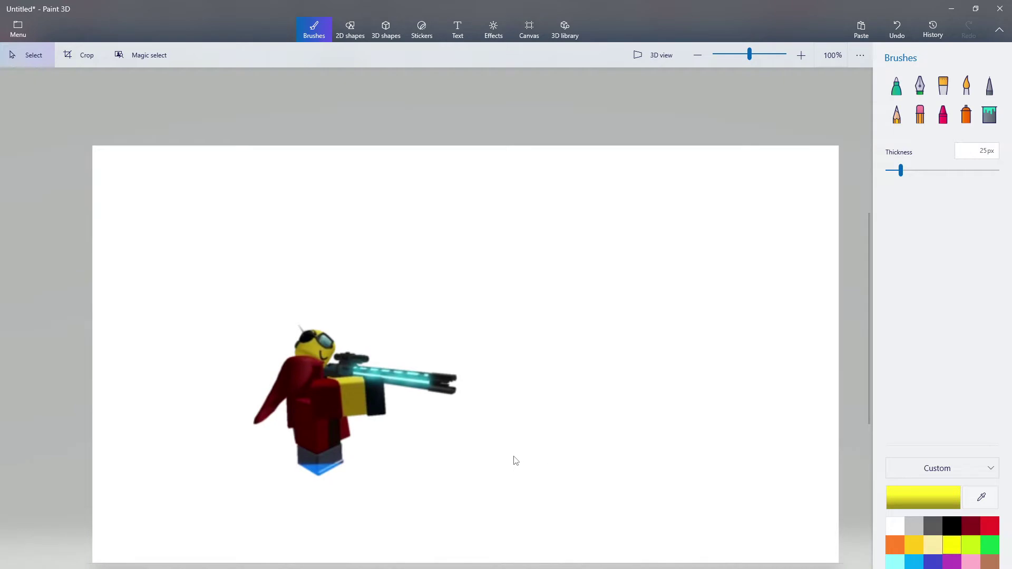
scroll(515, 461, "up", 1)
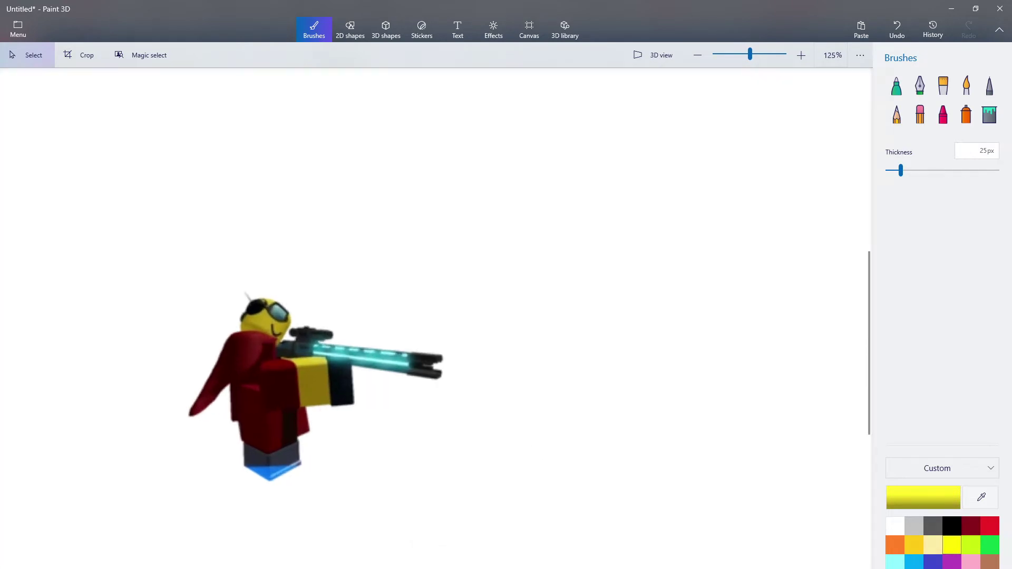
key("alt+Tab")
scroll(812, 448, "down", 2)
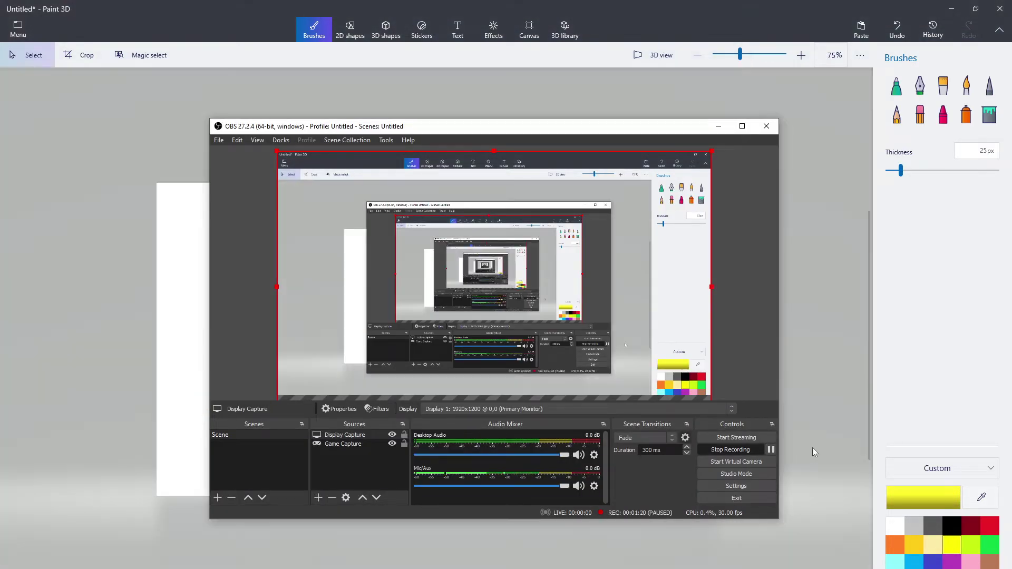
- Paste the copied zombie image onto the canvas and place it to the right of the red-caped sniper, facing the rifle
key("alt+Tab")
scroll(609, 456, "up", 1)
key("ctrl+v")
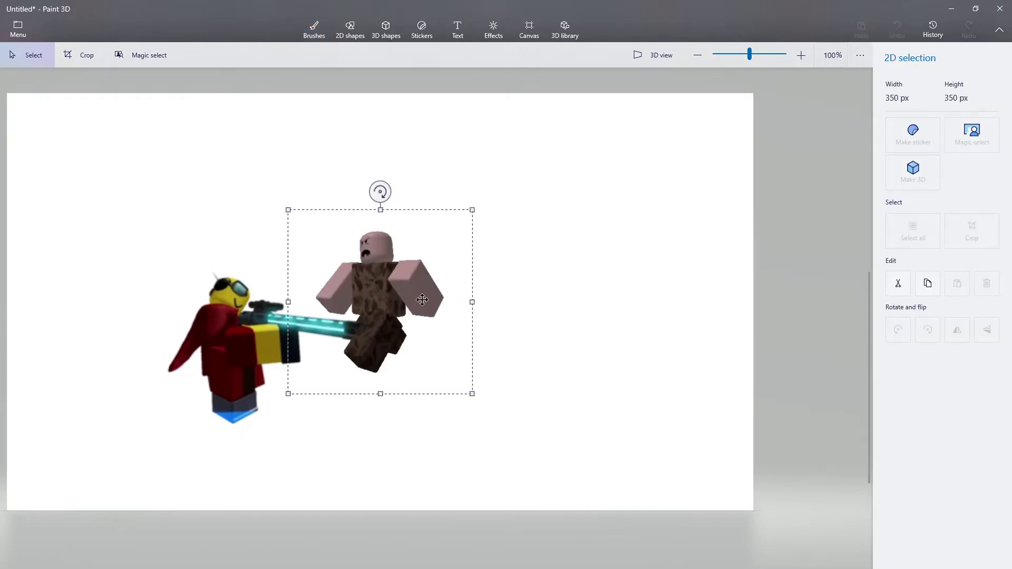
left_click_drag(411, 278, 585, 324)
left_click(401, 284)
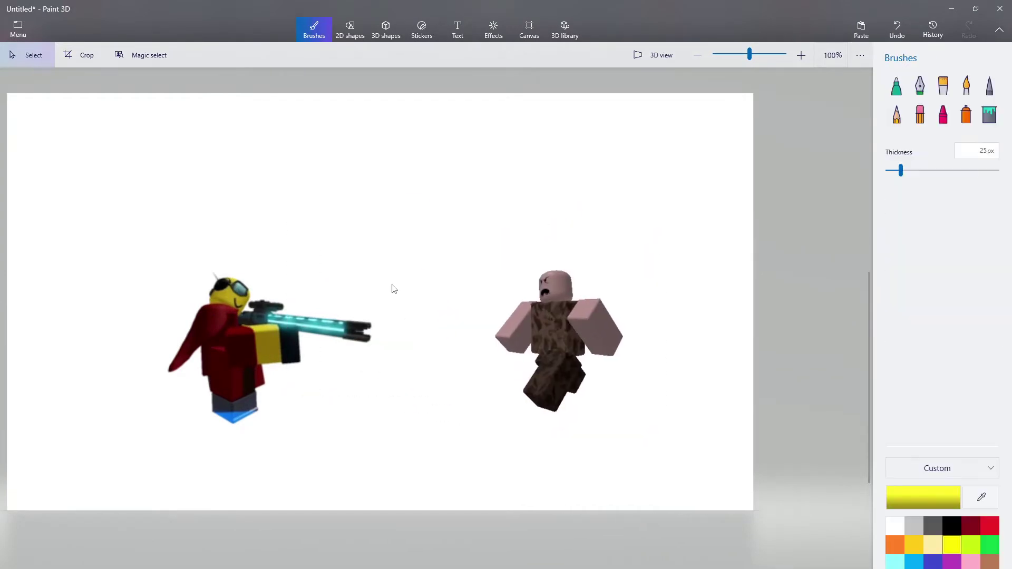
- Examine the red-caped sniper and the zombie up close, comparing the two figures and their placement on the canvas
scroll(116, 316, "up", 2)
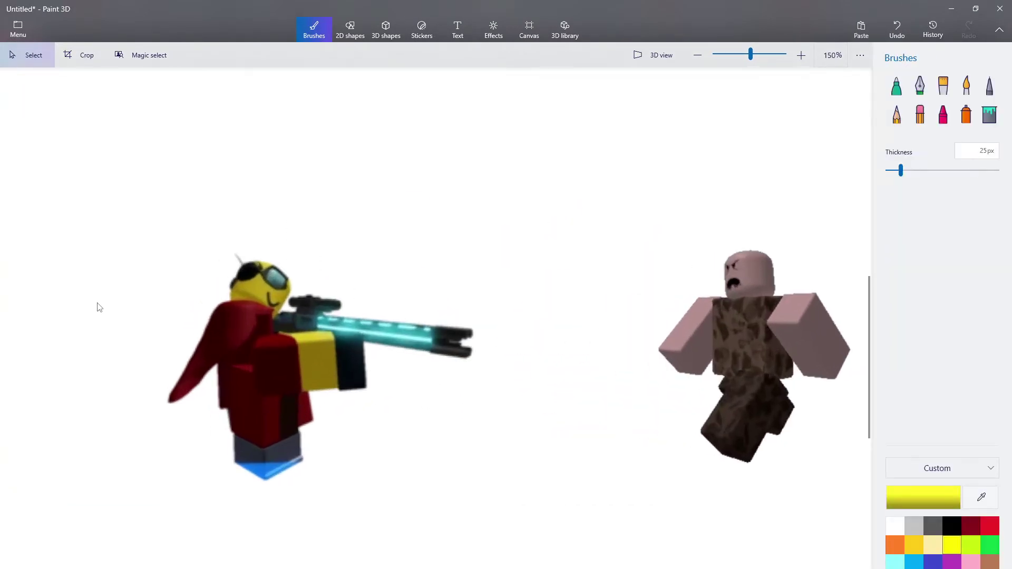
scroll(592, 354, "down", 2)
scroll(295, 416, "up", 1)
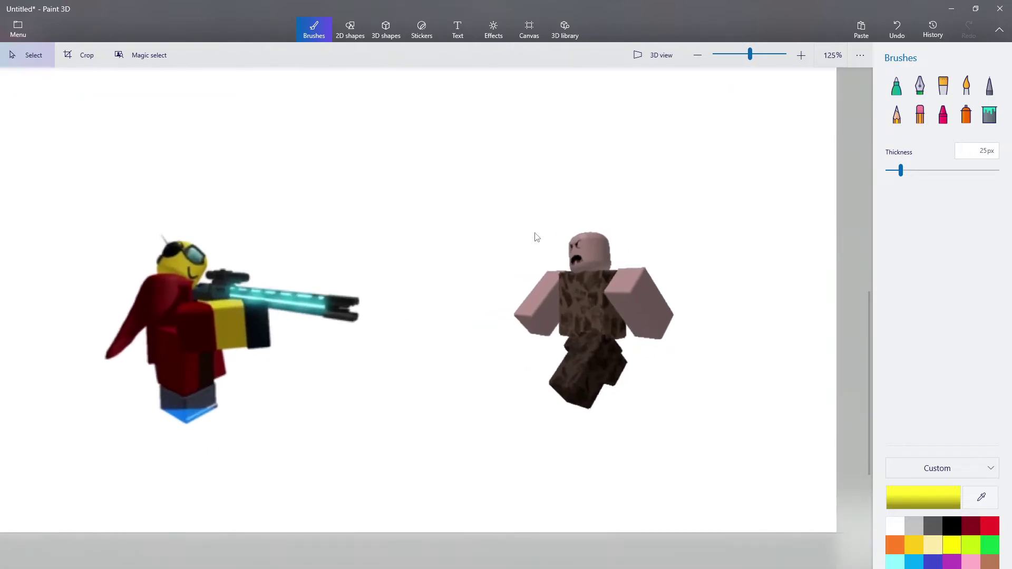
scroll(553, 237, "up", 1)
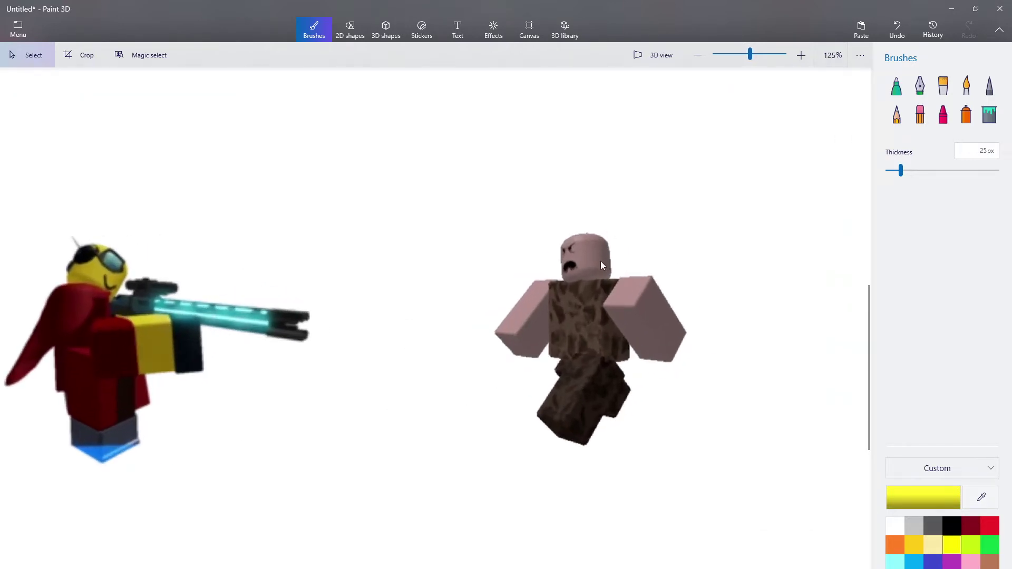
scroll(600, 261, "down", 2)
scroll(190, 289, "up", 2)
scroll(206, 327, "down", 1)
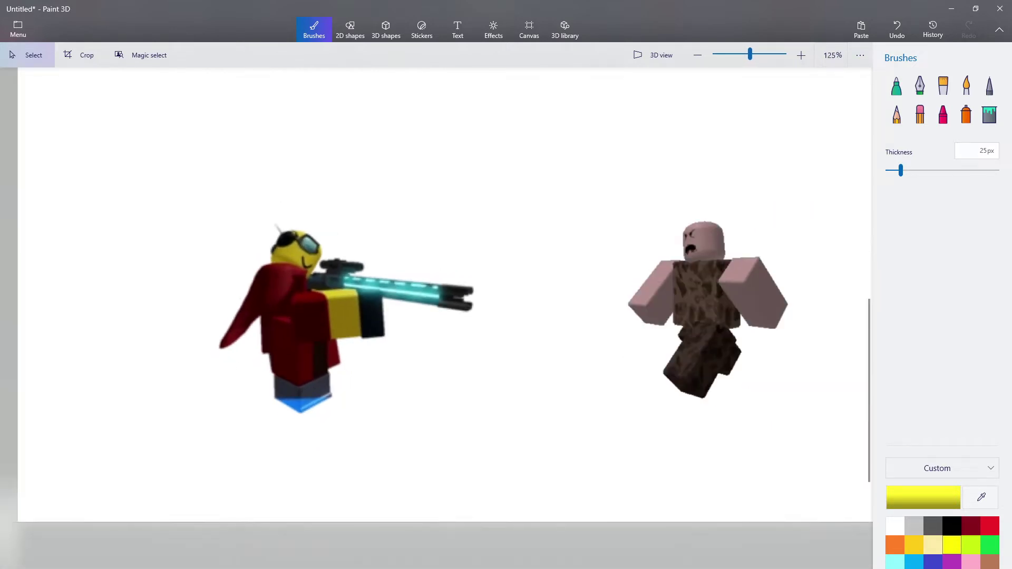
scroll(551, 491, "down", 1)
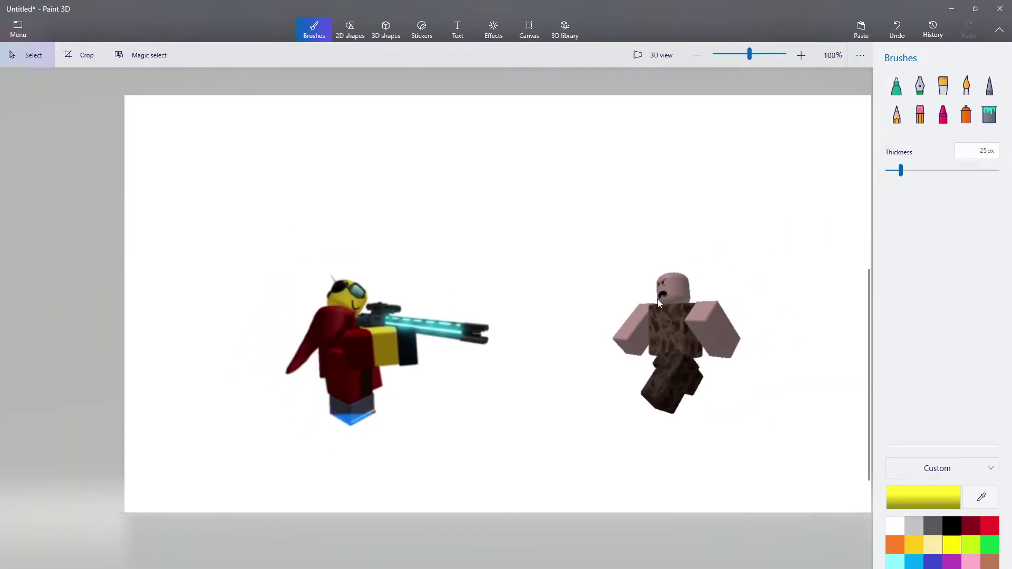
left_click_drag(653, 302, 693, 276)
left_click(751, 243)
scroll(734, 244, "up", 2)
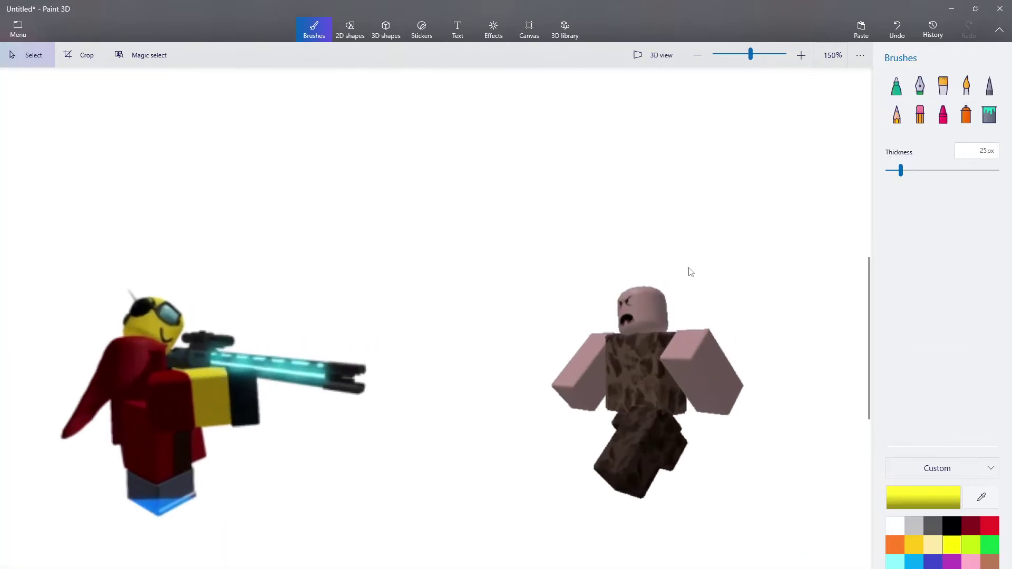
scroll(690, 271, "up", 1)
scroll(529, 365, "down", 3)
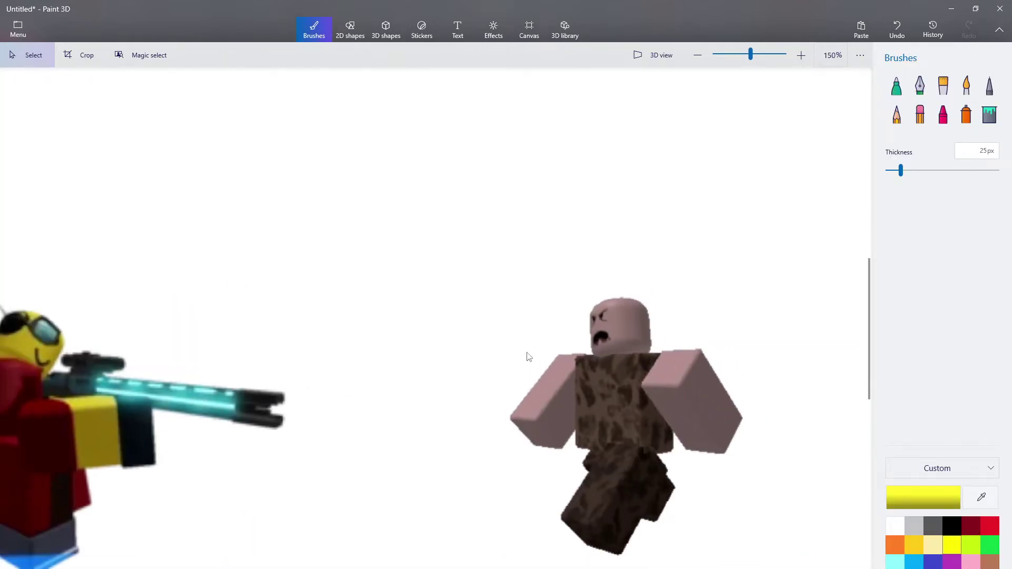
scroll(483, 368, "up", 2)
scroll(127, 359, "up", 2)
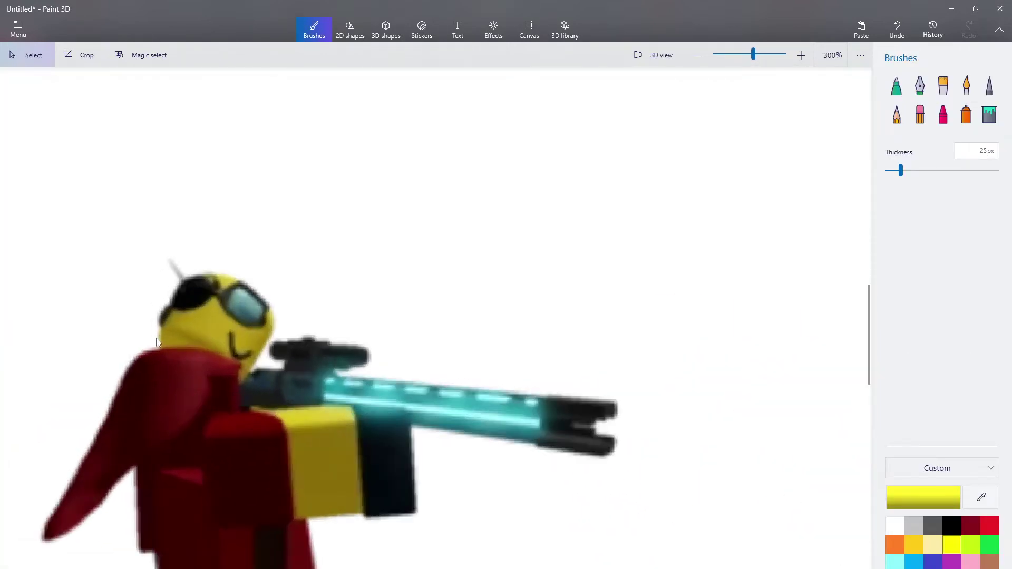
- Inspect the caped sniper's head and rifle up close and compare them with the brown zombie
scroll(164, 374, "down", 2)
scroll(253, 470, "down", 1)
scroll(150, 468, "up", 1)
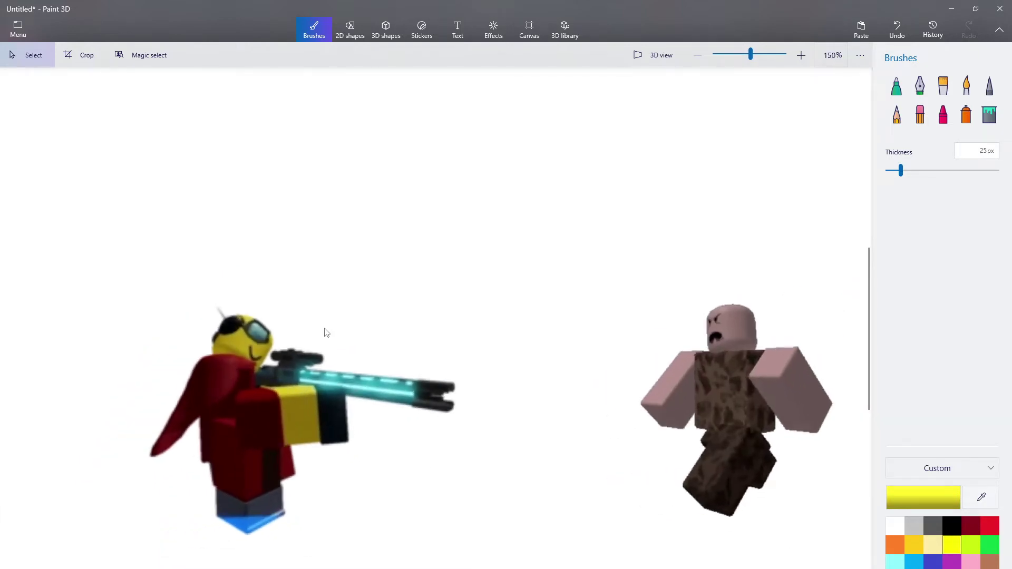
scroll(206, 376, "up", 1)
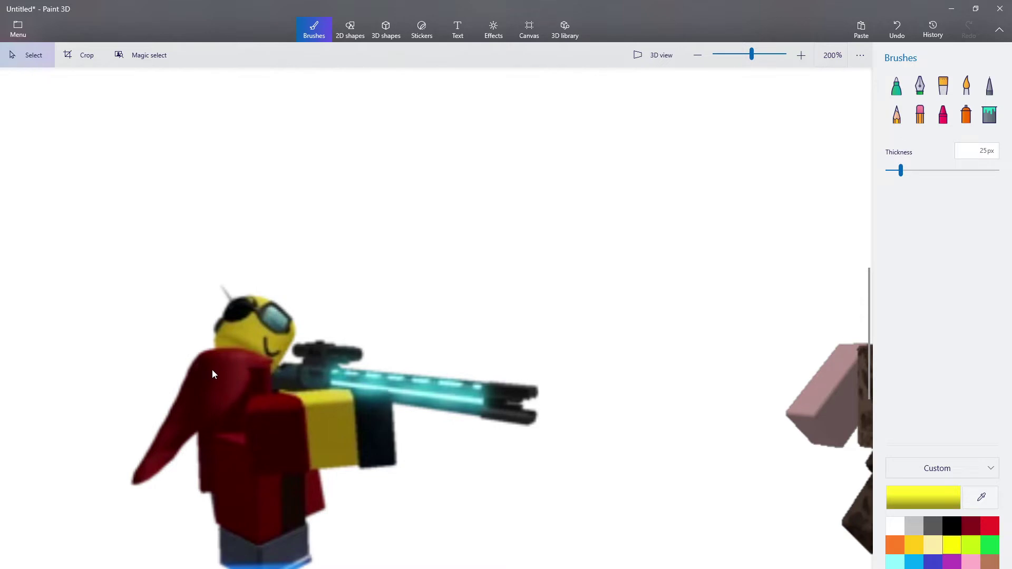
scroll(211, 373, "up", 1)
scroll(216, 379, "down", 2)
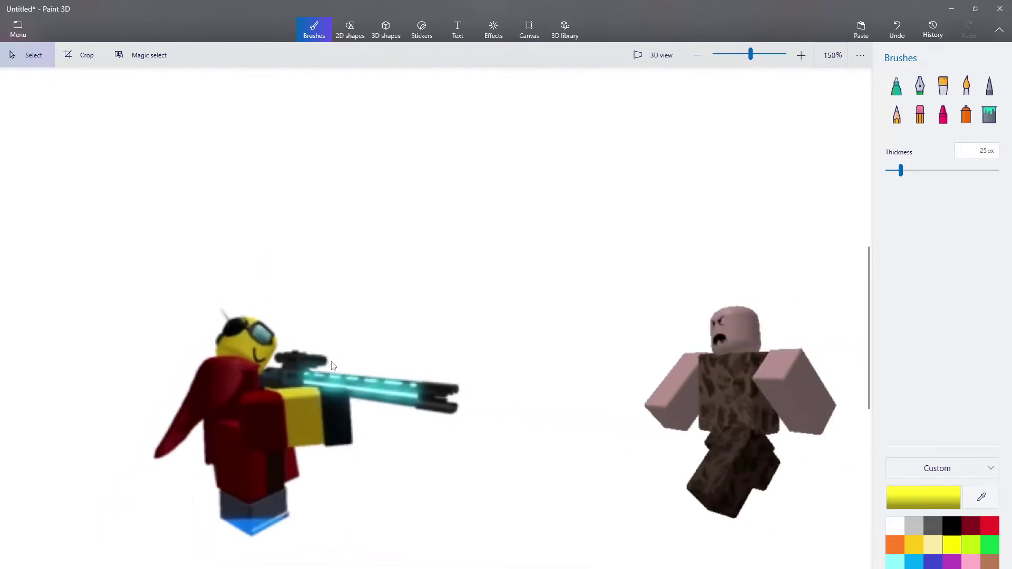
scroll(770, 362, "up", 2)
scroll(750, 363, "down", 3)
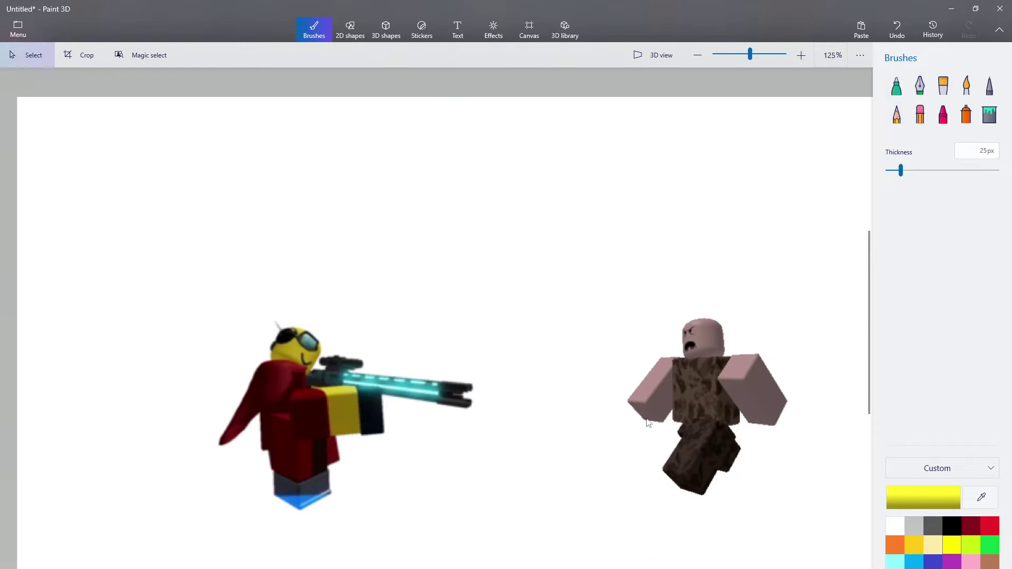
- Draw a light-blue 5 px marker line from the sniper's rifle muzzle through the brown zombie, and undo it
left_click(914, 562)
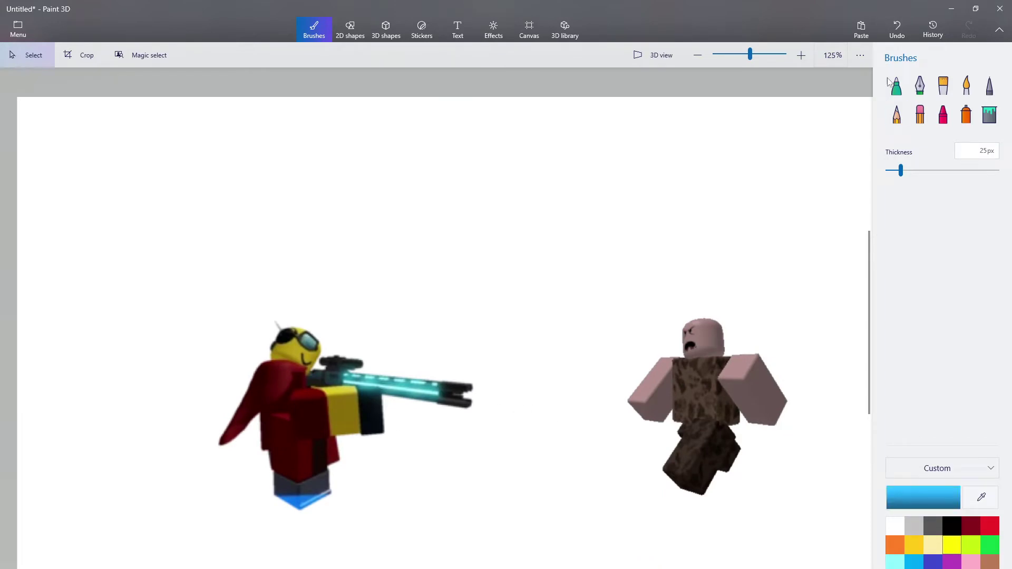
left_click(896, 84)
left_click_drag(447, 398, 776, 397)
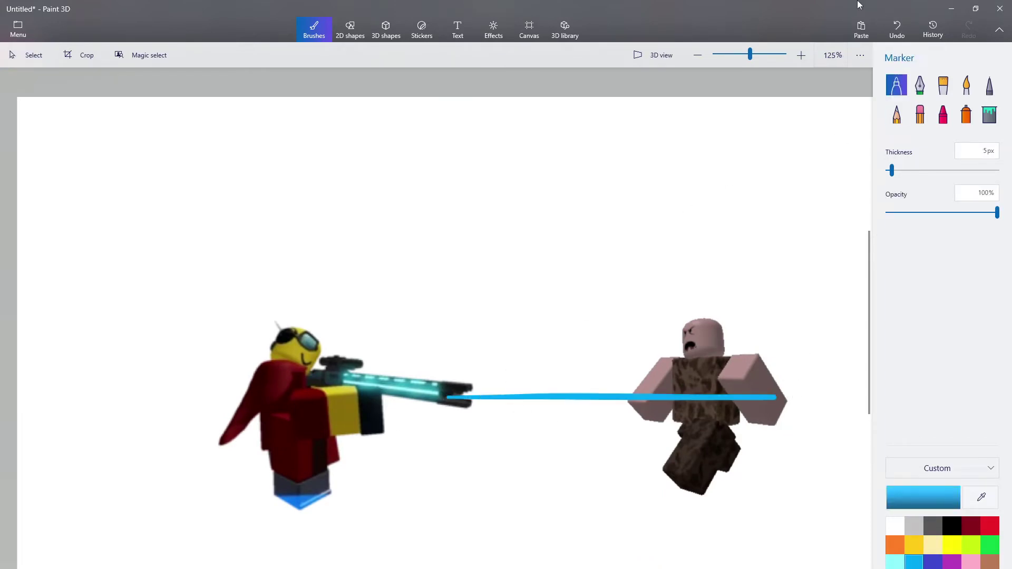
left_click(896, 29)
left_click(23, 55)
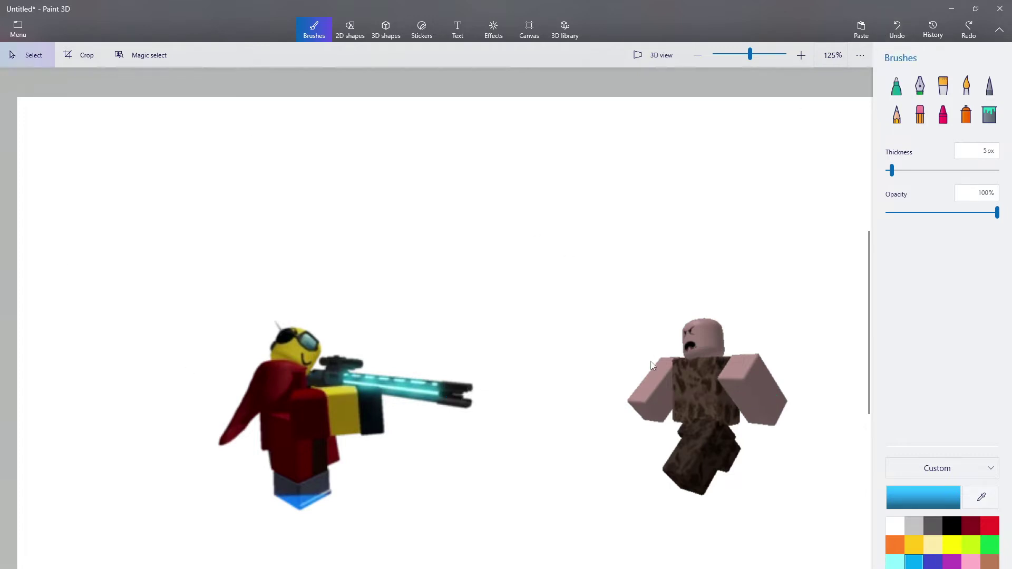
- Flatten the brown zombie's head, and move the whole zombie down off the canvas
left_click_drag(674, 357, 731, 346)
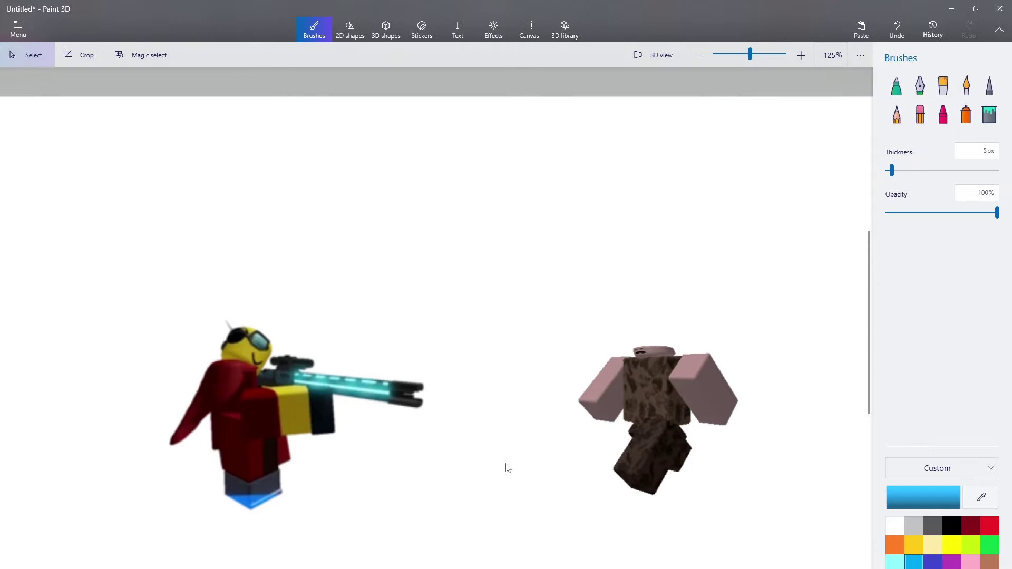
left_click_drag(520, 482, 795, 319)
left_click_drag(531, 503, 740, 320)
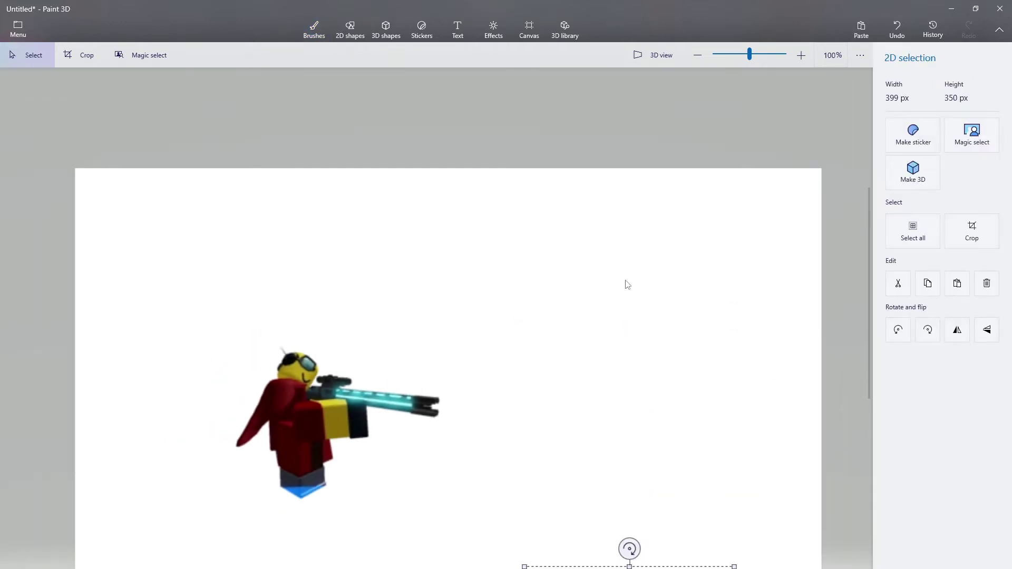
left_click(313, 29)
key("alt+Tab")
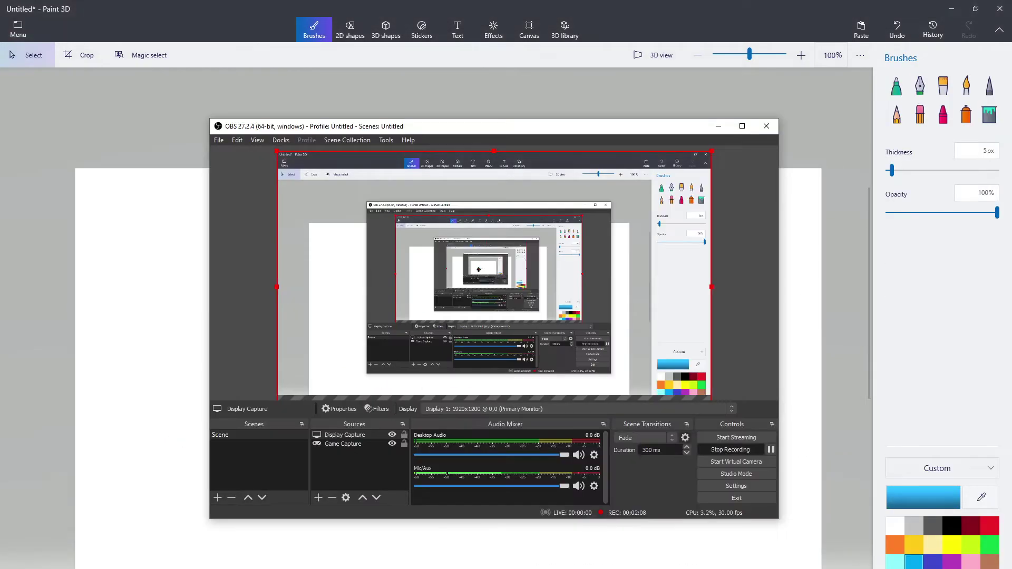
left_click(771, 449)
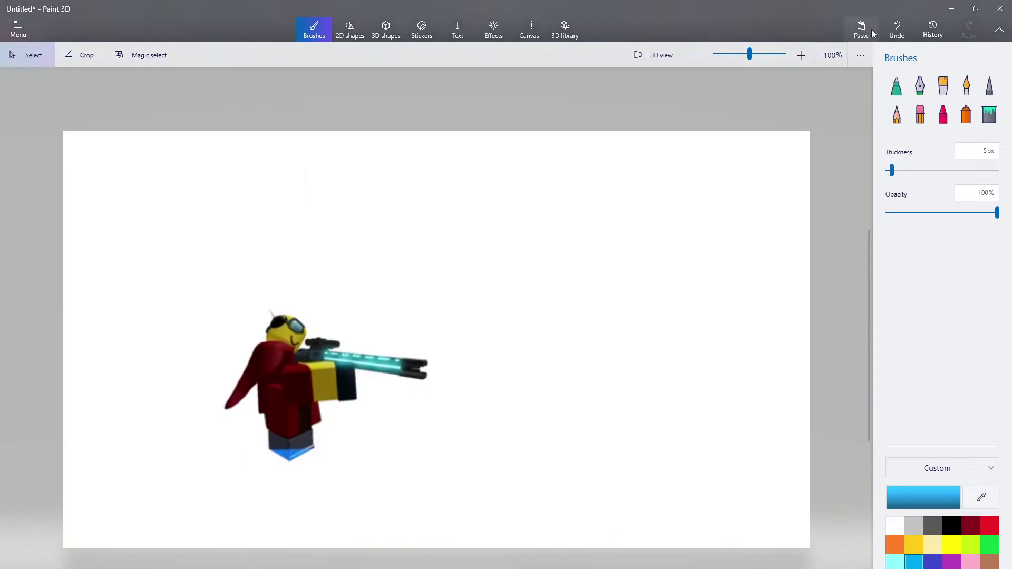
- Paste the copied teal zombie image and place it on the canvas to the right of the sniper, facing the rifle
left_click(861, 29)
left_click_drag(432, 316, 557, 315)
left_click_drag(576, 250, 592, 297)
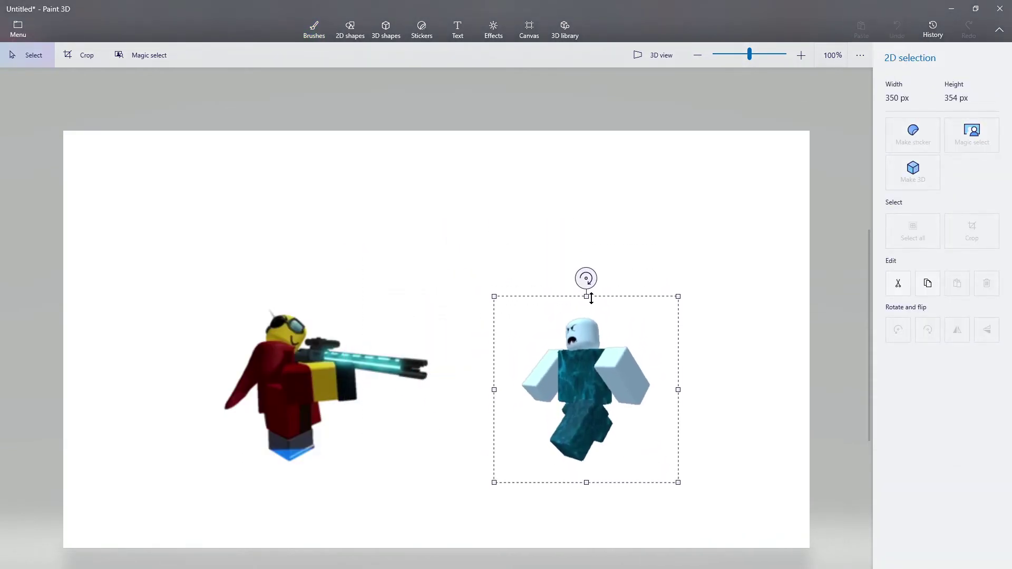
left_click_drag(591, 341, 605, 330)
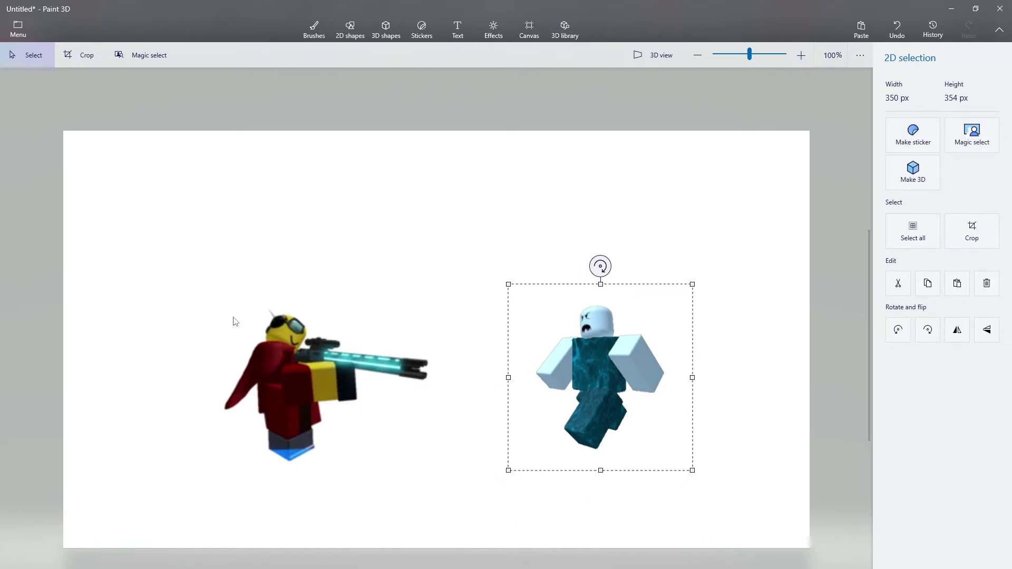
left_click(200, 331)
- Examine the teal zombie's face and body up close and compare it with the caped sniper
scroll(198, 333, "up", 2)
scroll(200, 352, "down", 1)
scroll(215, 345, "down", 1)
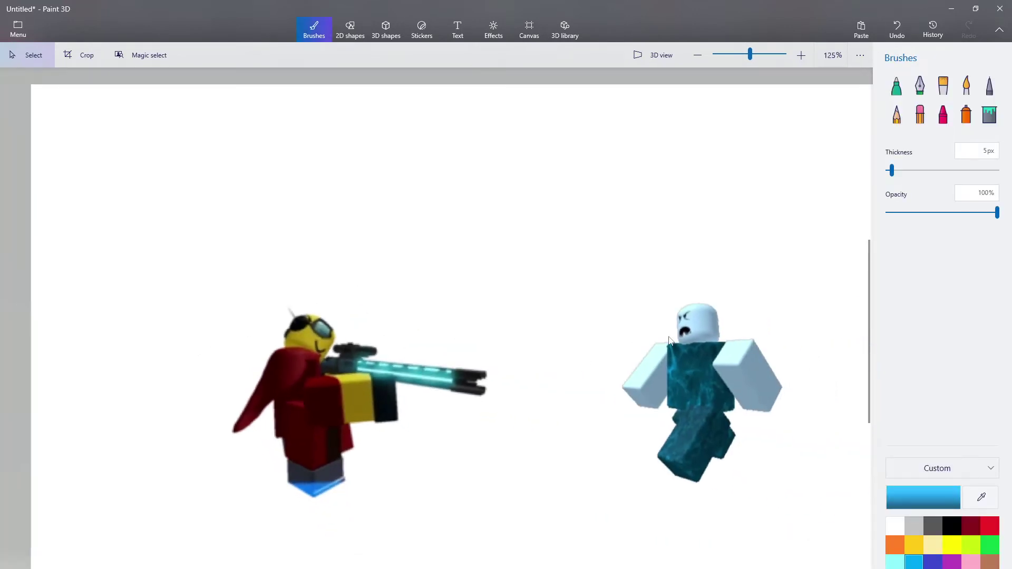
scroll(793, 313, "up", 3)
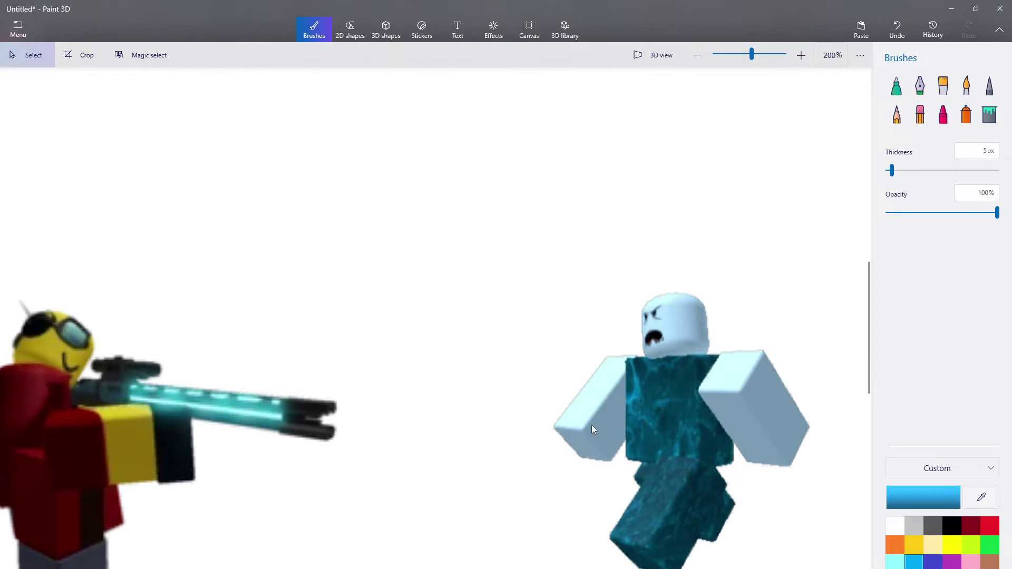
scroll(592, 425, "down", 4)
scroll(209, 471, "up", 3)
scroll(508, 334, "down", 3)
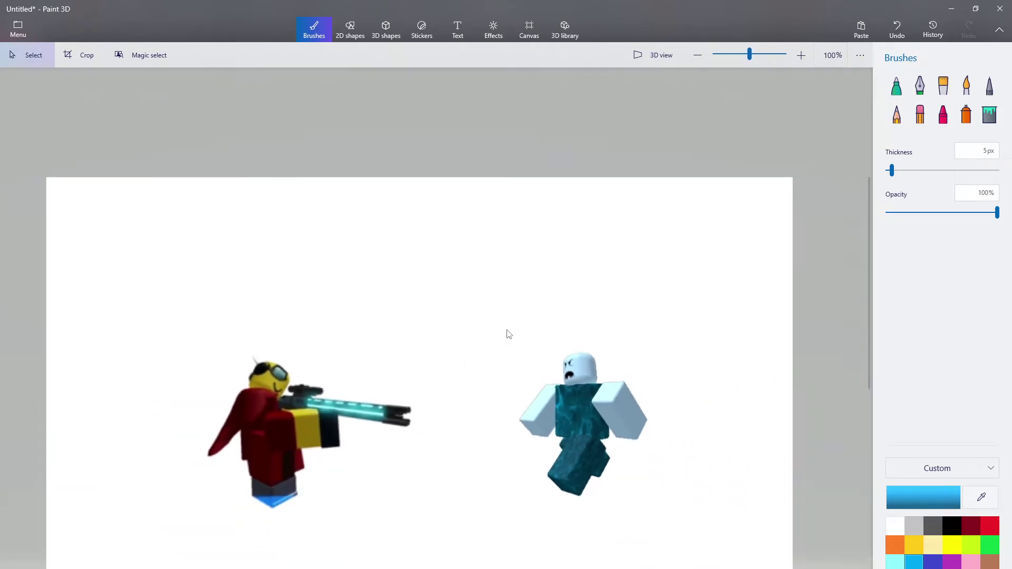
scroll(571, 384, "up", 3)
scroll(529, 357, "down", 3)
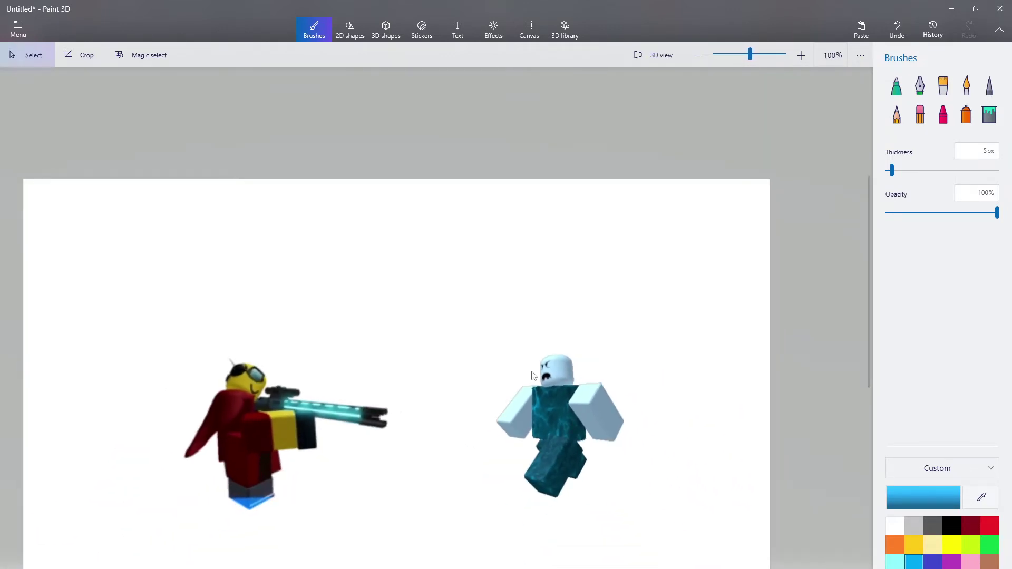
scroll(448, 377, "up", 1)
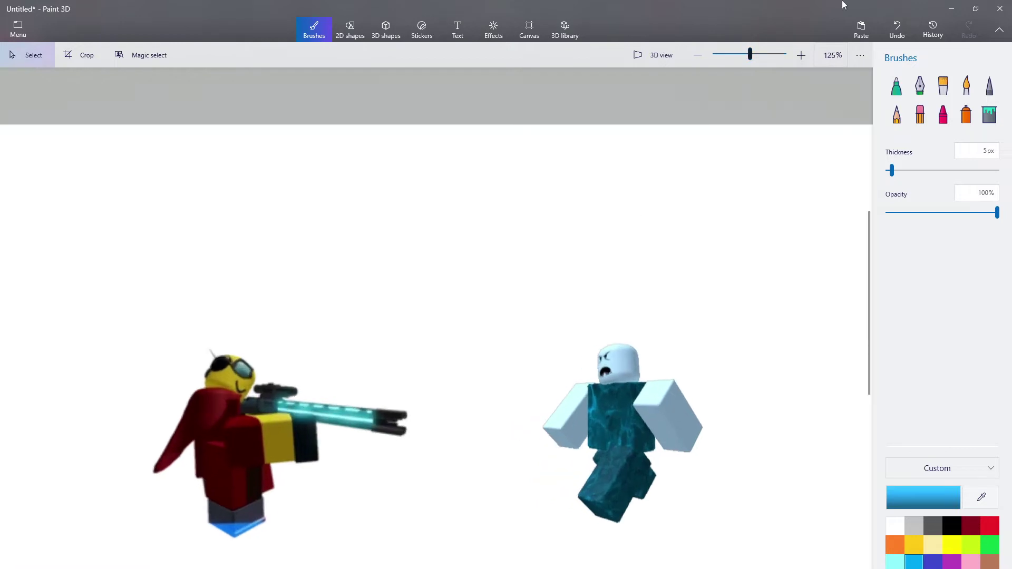
- Draw a light-blue 5 px marker beam from the rifle muzzle to the teal zombie's chest
left_click(899, 85)
left_click_drag(392, 422, 635, 419)
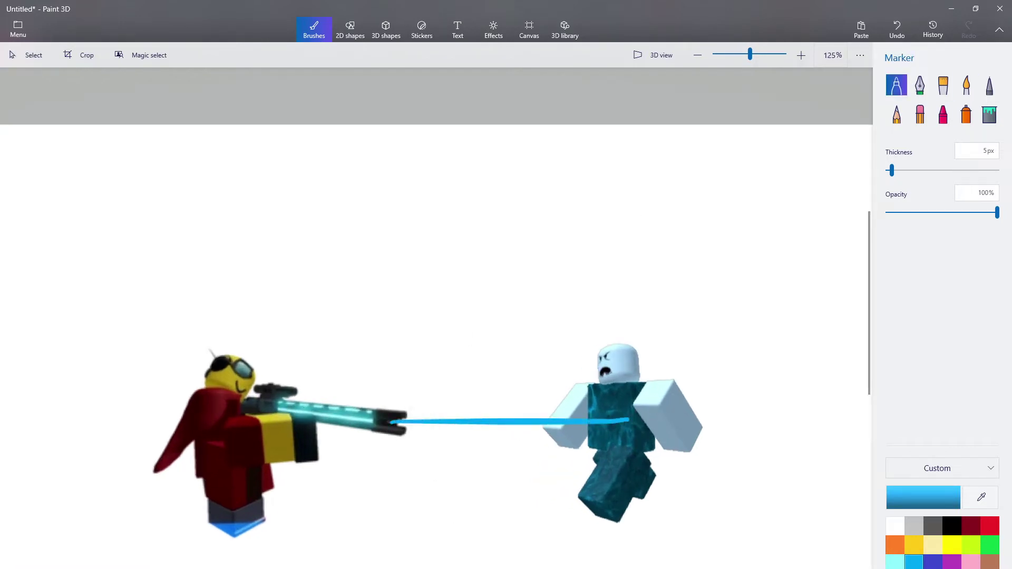
scroll(161, 274, "down", 1)
left_click(29, 55)
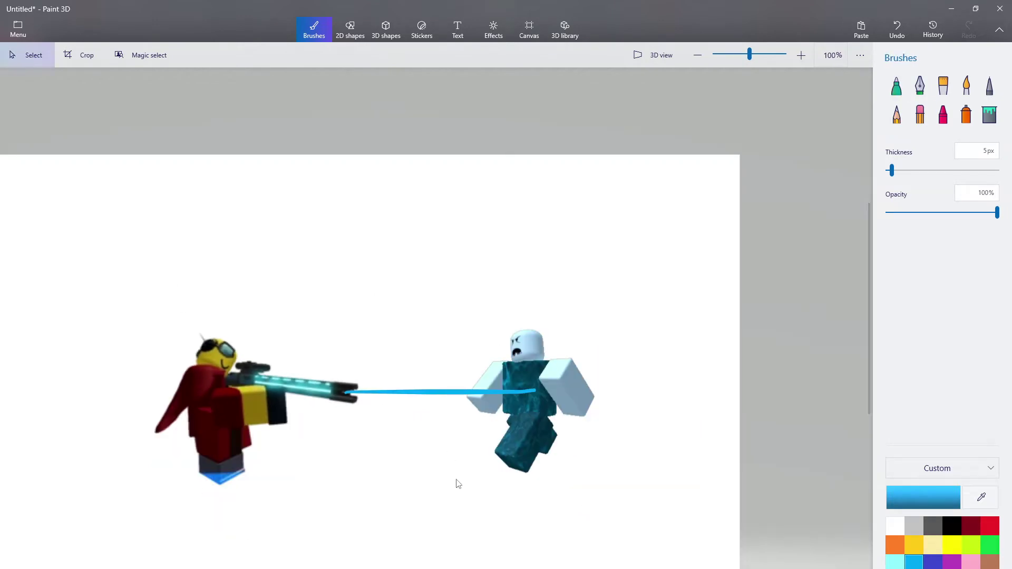
- Select the teal zombie and clear it from the canvas, leaving only the sniper
left_click_drag(445, 505, 665, 280)
left_click_drag(594, 316, 598, 568)
left_click(545, 535)
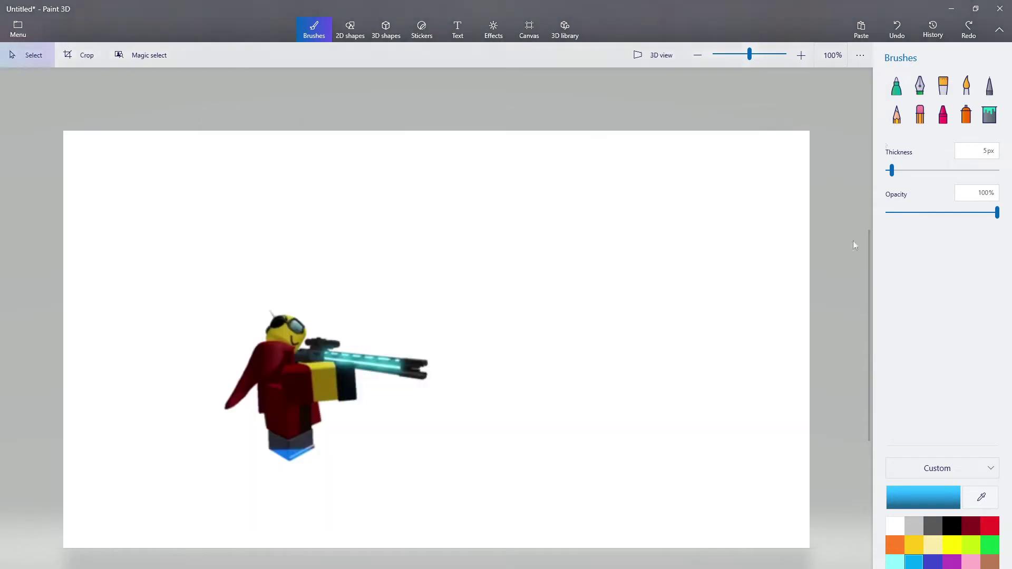
- Paste the copied green zombie image and place it to the right of the sniper's rifle
left_click(861, 29)
left_click_drag(426, 276, 559, 321)
left_click(689, 298)
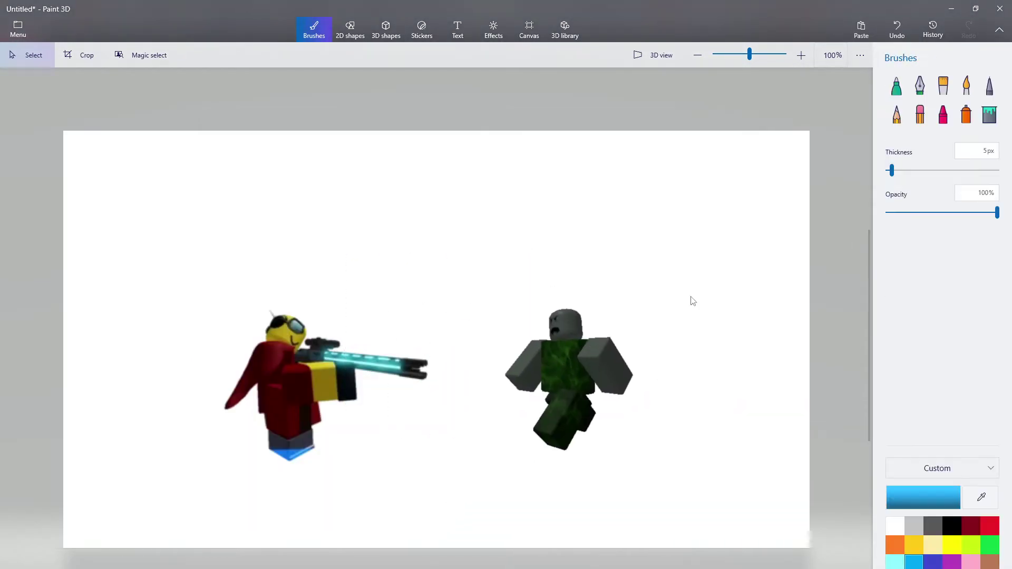
- Examine the green zombie and the fallen green body drawn in its place, comparing both with the sniper
scroll(540, 304, "up", 1)
scroll(543, 300, "up", 3)
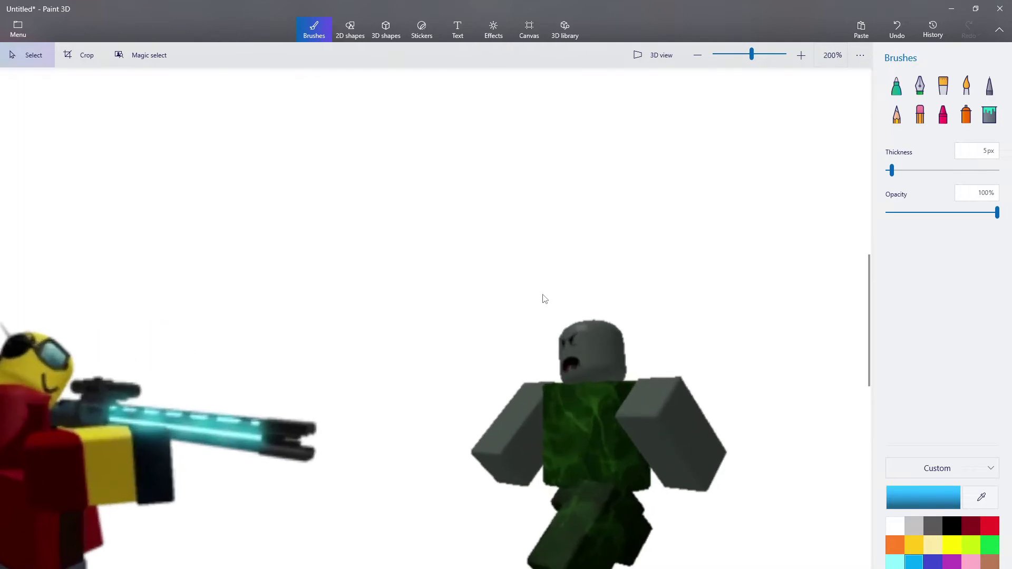
scroll(551, 285, "down", 3)
scroll(551, 284, "up", 2)
scroll(548, 295, "down", 1)
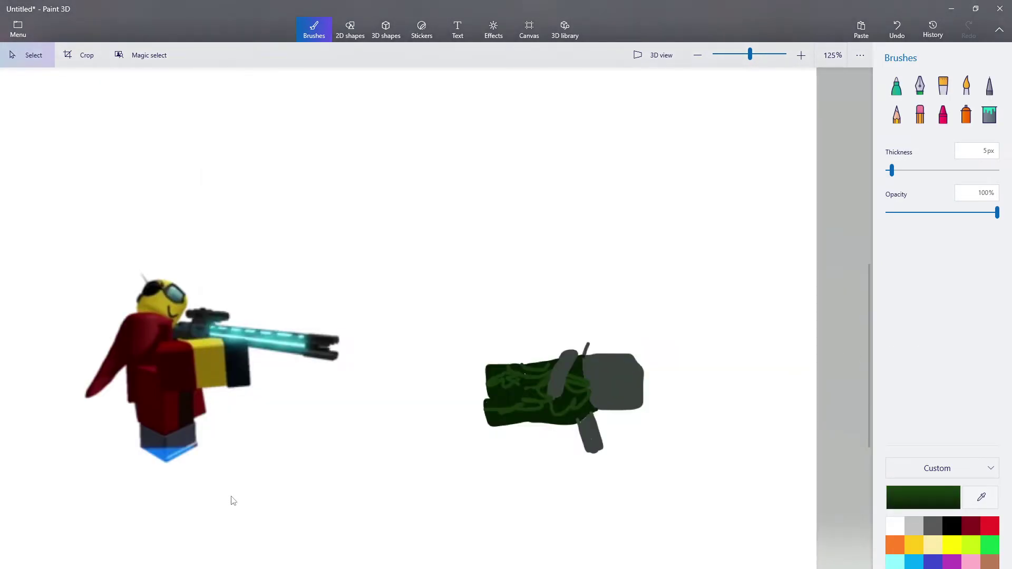
scroll(198, 486, "up", 2)
scroll(230, 432, "down", 2)
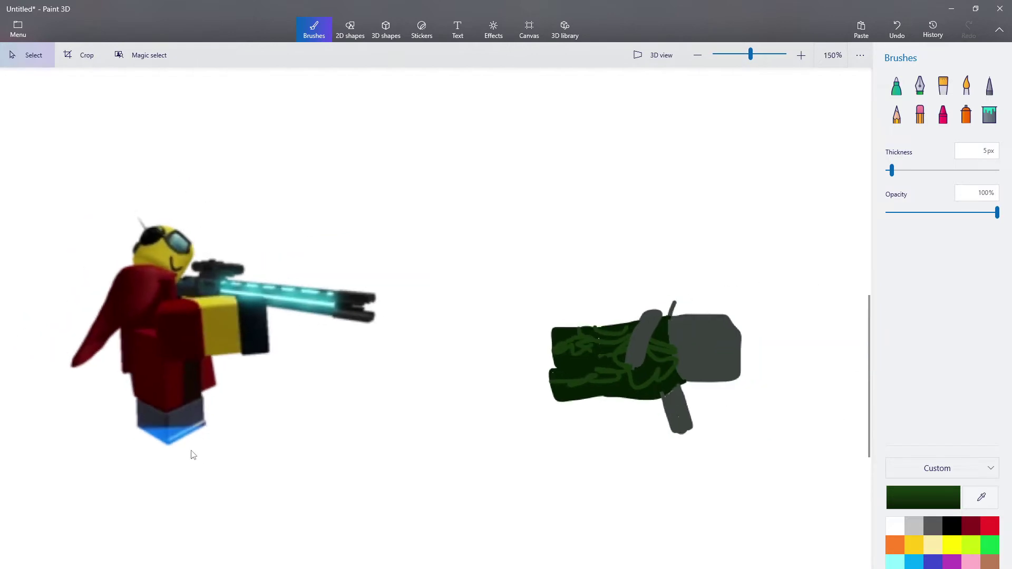
scroll(78, 335, "up", 1)
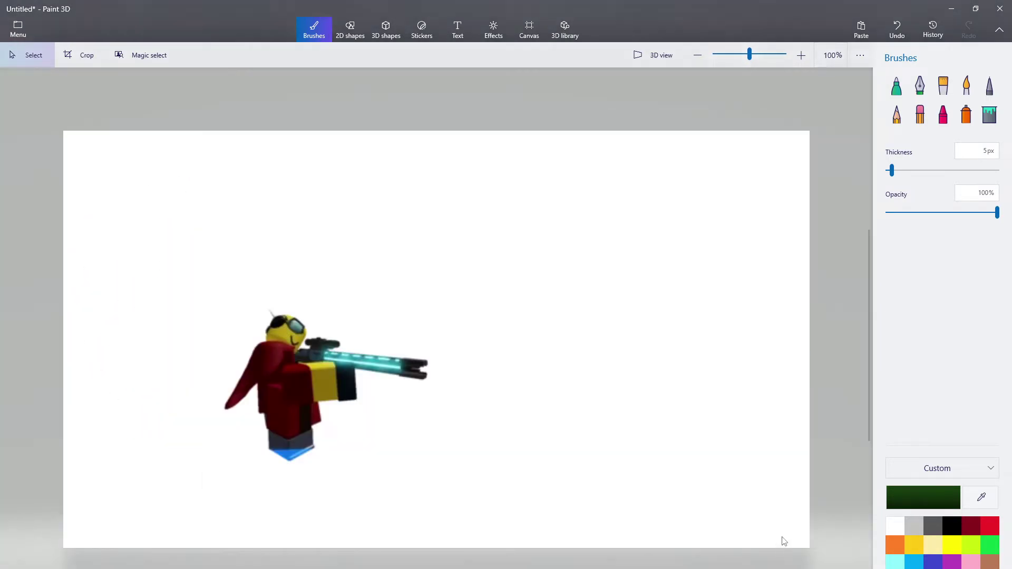
- Paste the red-eyed brown zombie to the right of the sniper, enlarge it to 437 × 458 px, and shift it slightly up and right
left_click(873, 29)
left_click_drag(494, 279, 613, 340)
left_click_drag(649, 307, 695, 250)
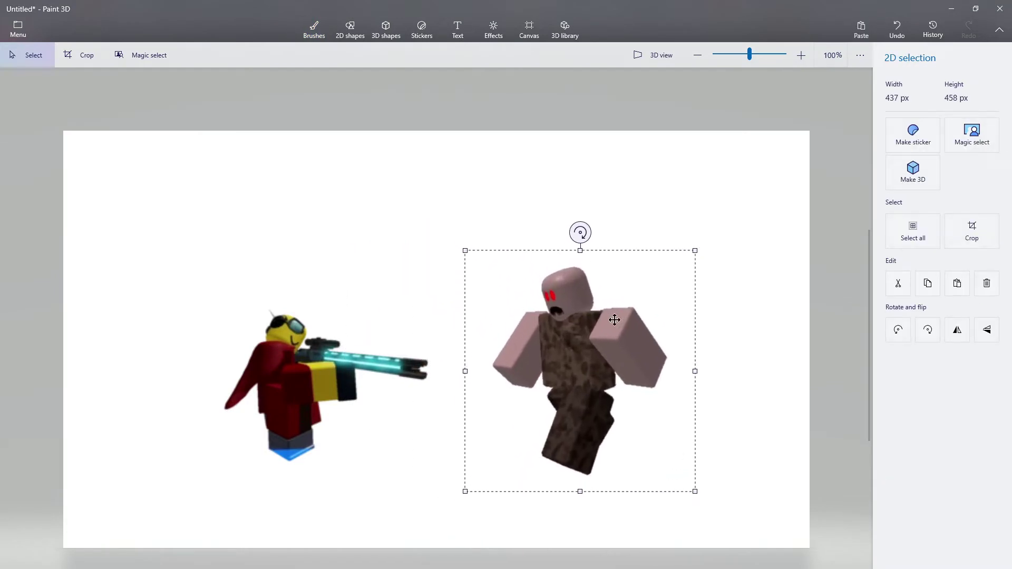
left_click_drag(615, 320, 641, 299)
left_click(773, 120)
- Examine the red-eyed zombie's face and torso up close and compare its size with the caped sniper
scroll(587, 311, "up", 4)
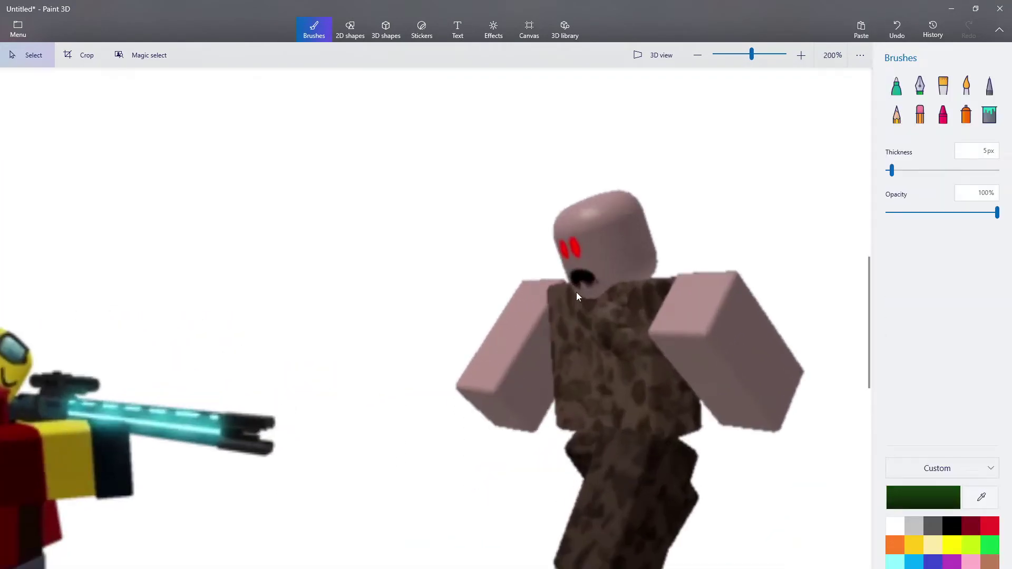
mouse_move(570, 290)
left_mouse_down()
mouse_move(602, 278)
mouse_move(587, 380)
mouse_move(601, 436)
mouse_move(601, 527)
left_mouse_up()
left_click(898, 29)
scroll(696, 227, "down", 3)
scroll(171, 404, "up", 1)
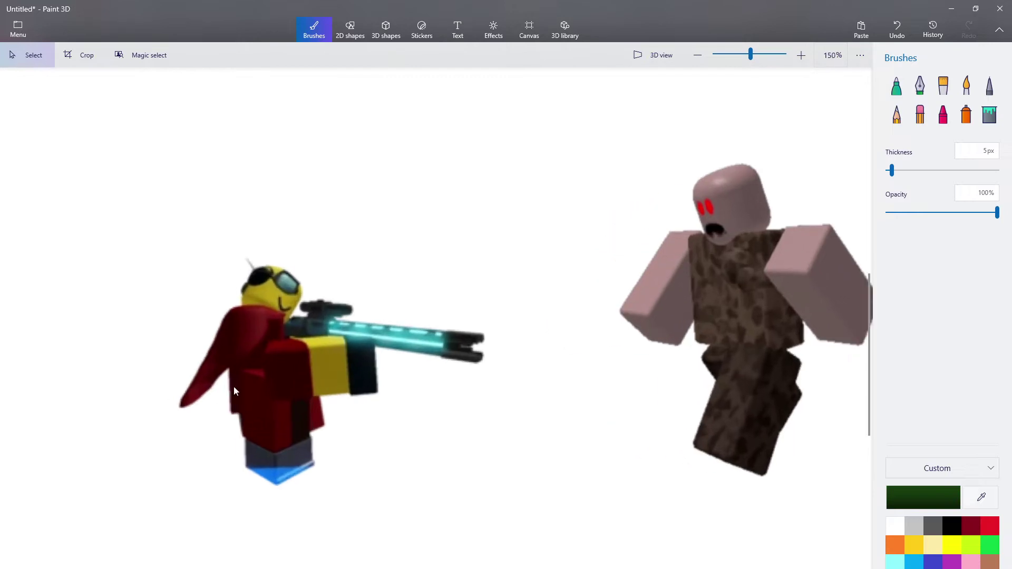
scroll(448, 339, "up", 2)
scroll(454, 390, "down", 2)
mouse_move(435, 338)
left_mouse_down()
mouse_move(514, 395)
mouse_move(901, 389)
left_mouse_up()
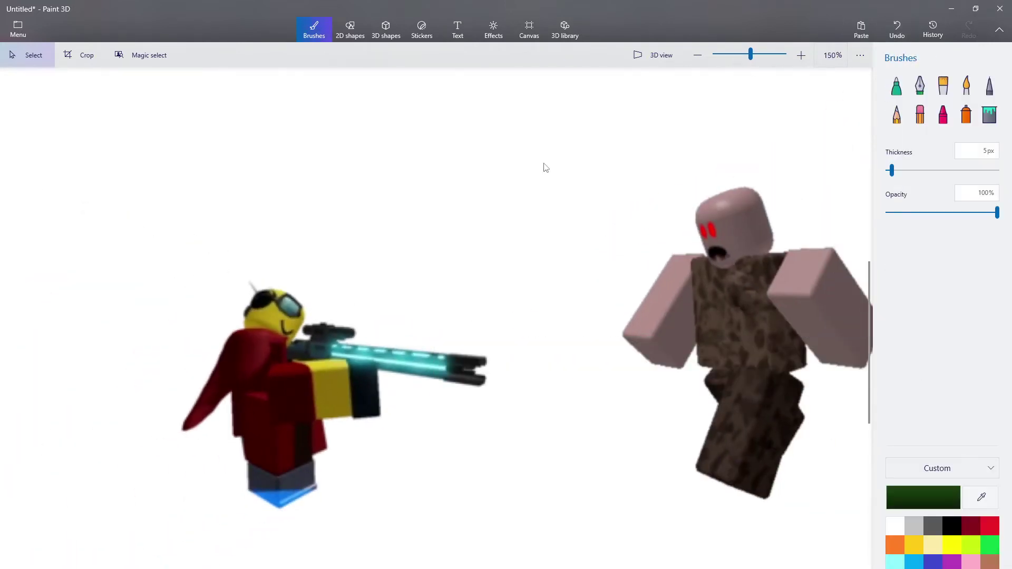
- Stretch a strip of the zombie's red eyes sideways to 171 × 10 px, and clear the zombie from the canvas
scroll(557, 301, "up", 4)
scroll(714, 228, "up", 2)
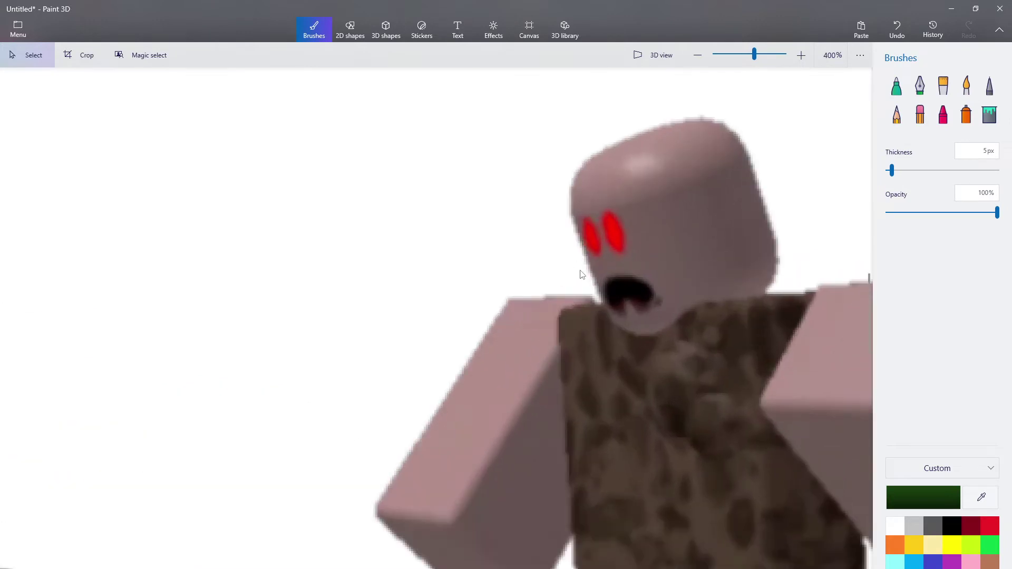
left_click_drag(581, 274, 890, 271)
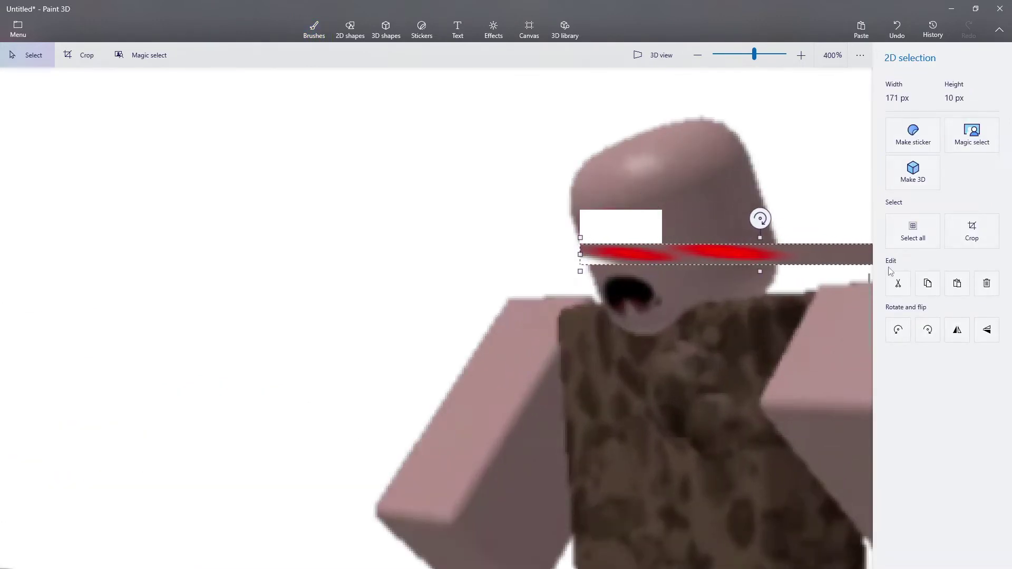
scroll(442, 379, "down", 2)
left_click(527, 568)
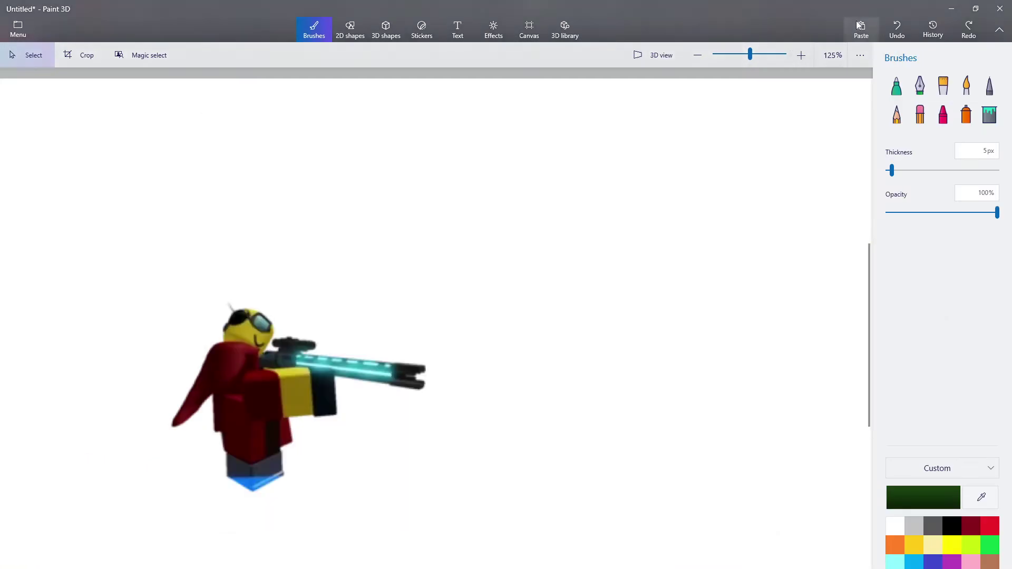
- Paste the copied dark armed zombie image, 350 × 350 px, and place it to the right of the sniper's rifle
left_click(859, 26)
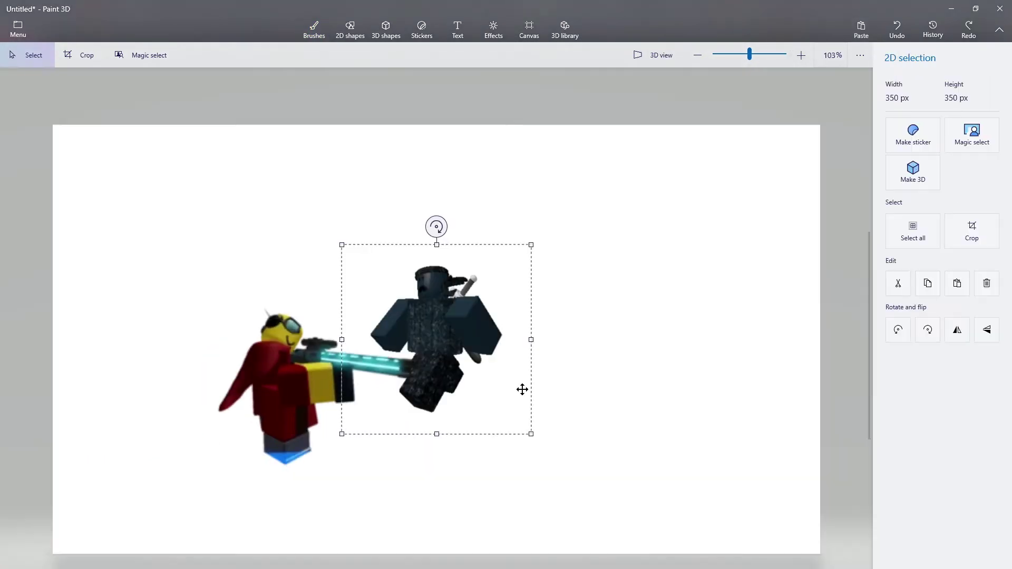
left_click_drag(523, 389, 688, 412)
left_click(471, 304)
scroll(472, 304, "up", 1)
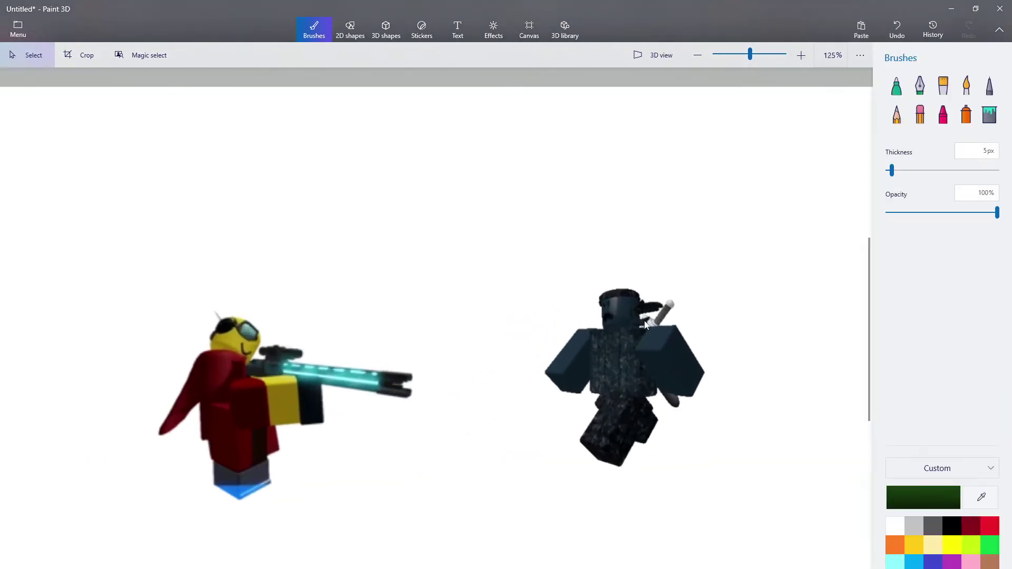
- Examine the dark armed zombie and the caped sniper at different magnifications, comparing their sizes
scroll(548, 364, "down", 2)
scroll(538, 396, "up", 1)
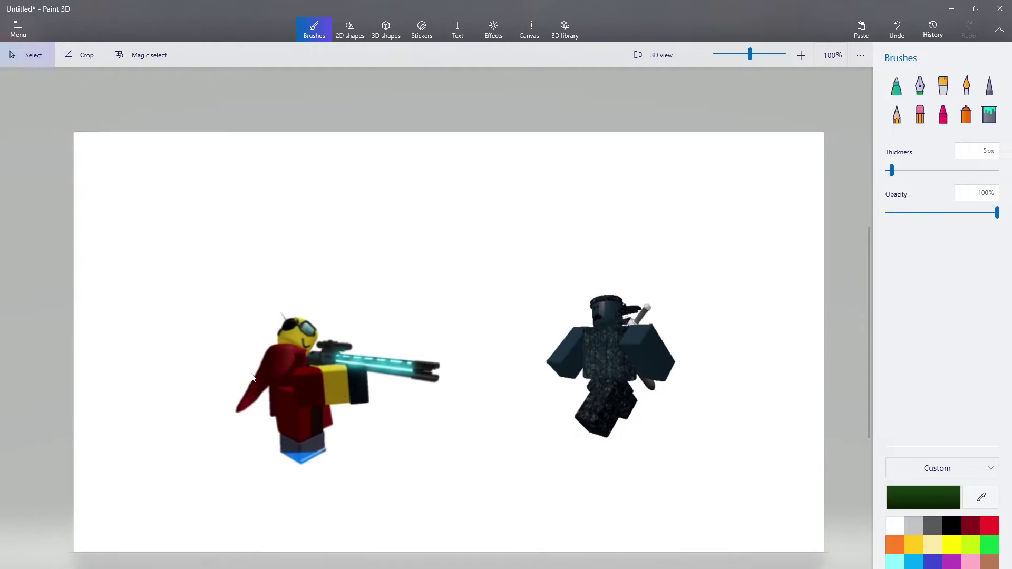
scroll(251, 372, "up", 2)
scroll(688, 329, "down", 3)
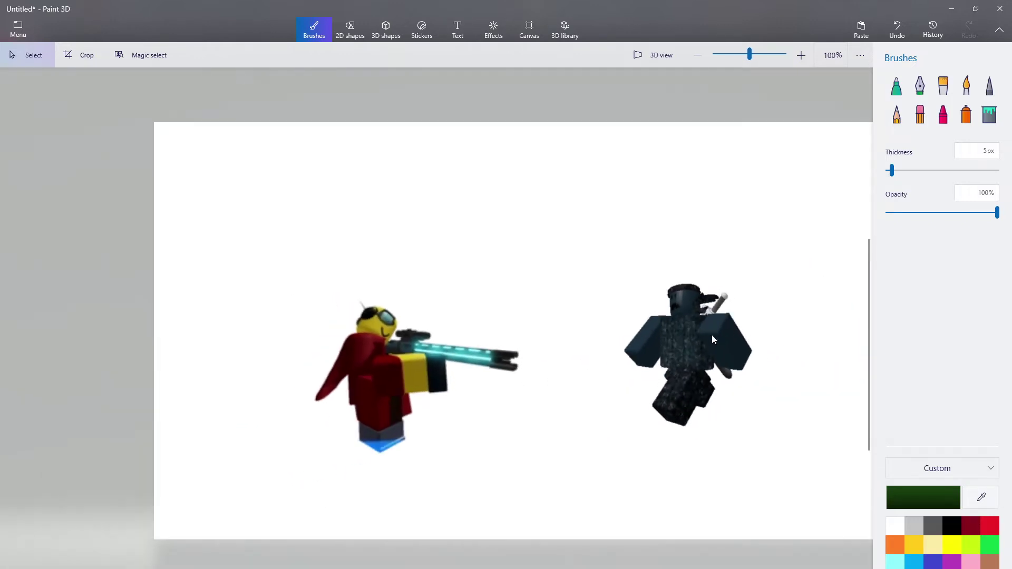
scroll(573, 374, "up", 3)
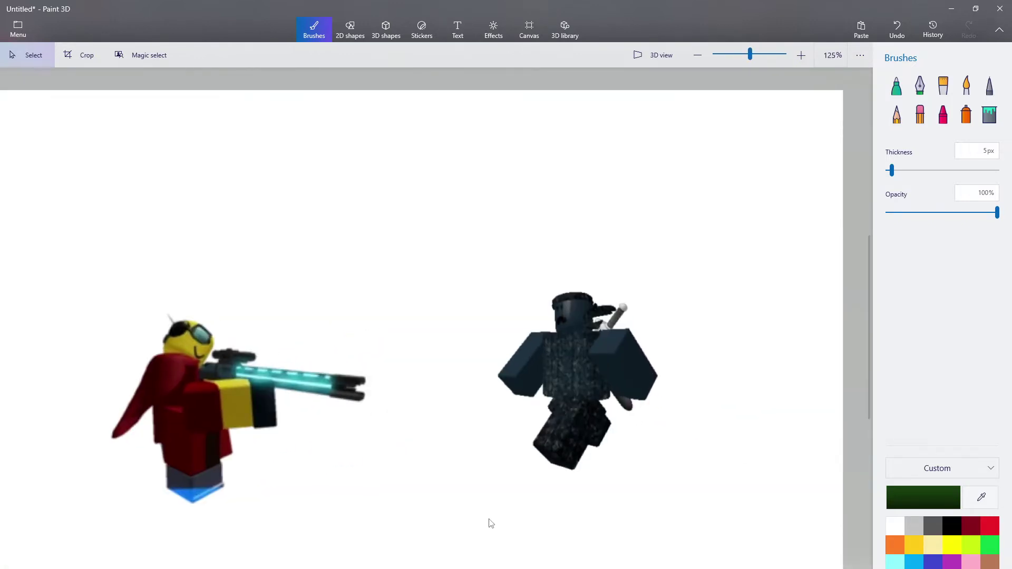
scroll(491, 523, "down", 1)
scroll(441, 552, "down", 1)
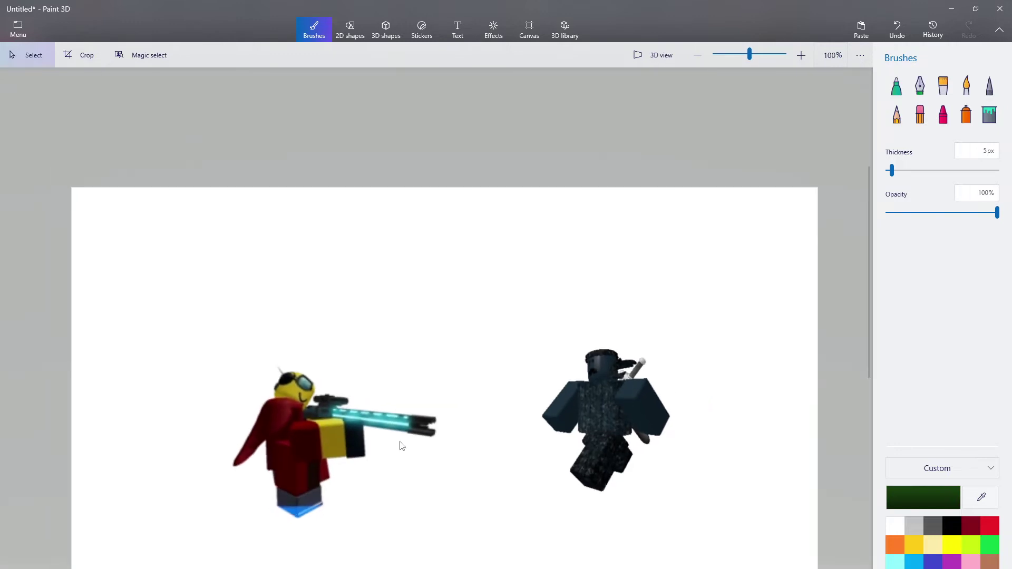
scroll(402, 446, "down", 1)
scroll(589, 544, "up", 1)
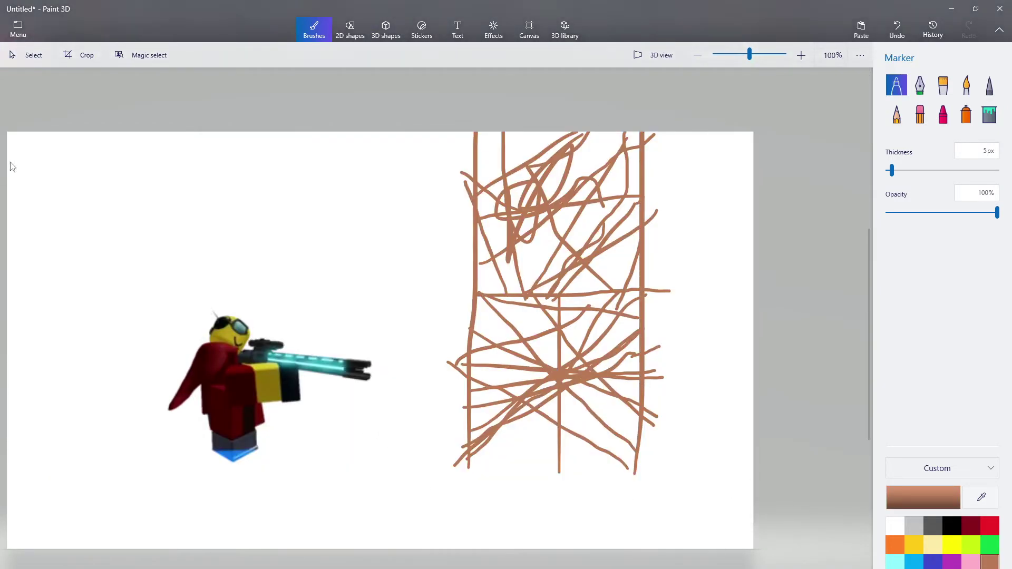
- Scribble black 5 px marker dots and strokes over the sniper's head, torso and arm, plus a curved stroke beside the head
scroll(26, 342, "up", 2)
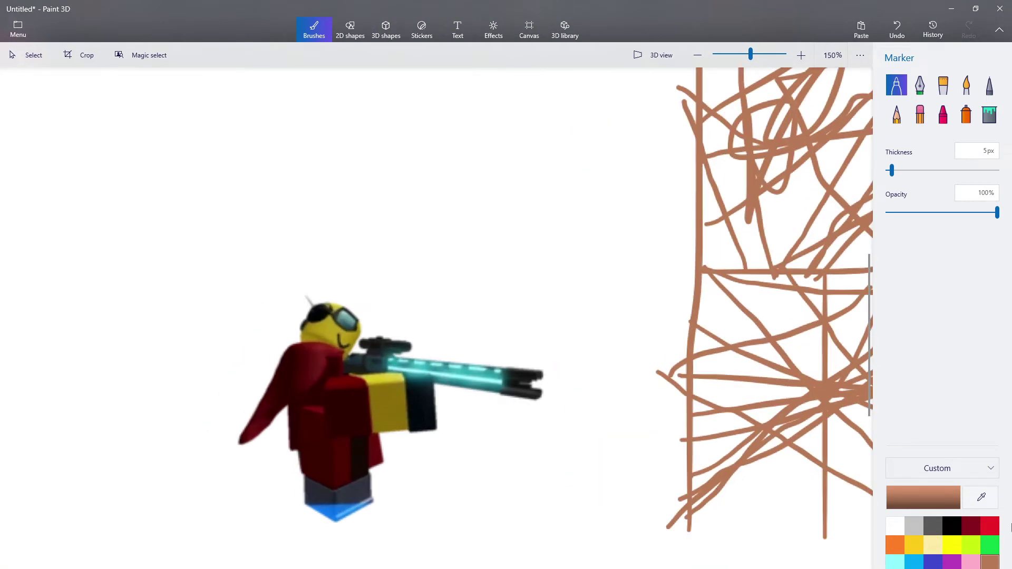
left_click(951, 526)
scroll(351, 368, "up", 3)
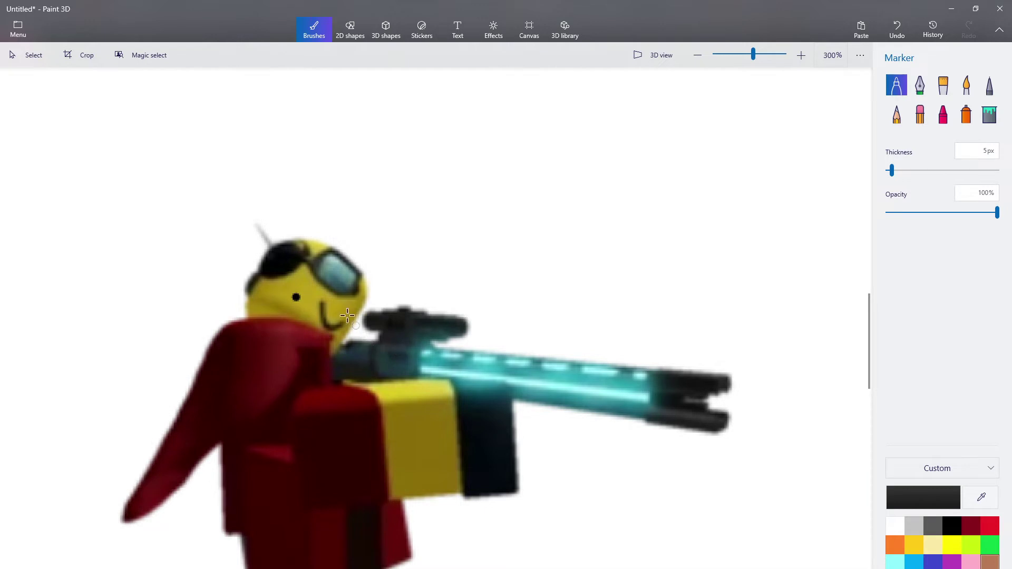
left_click(256, 360)
left_click(265, 366)
left_click(393, 466)
left_click_drag(287, 402, 278, 402)
left_click(341, 513)
left_click_drag(383, 434, 337, 432)
left_click_drag(257, 431, 333, 528)
mouse_move(332, 420)
left_mouse_down()
mouse_move(333, 456)
mouse_move(315, 442)
left_mouse_up()
left_click_drag(388, 456, 343, 386)
left_click_drag(238, 274, 110, 247)
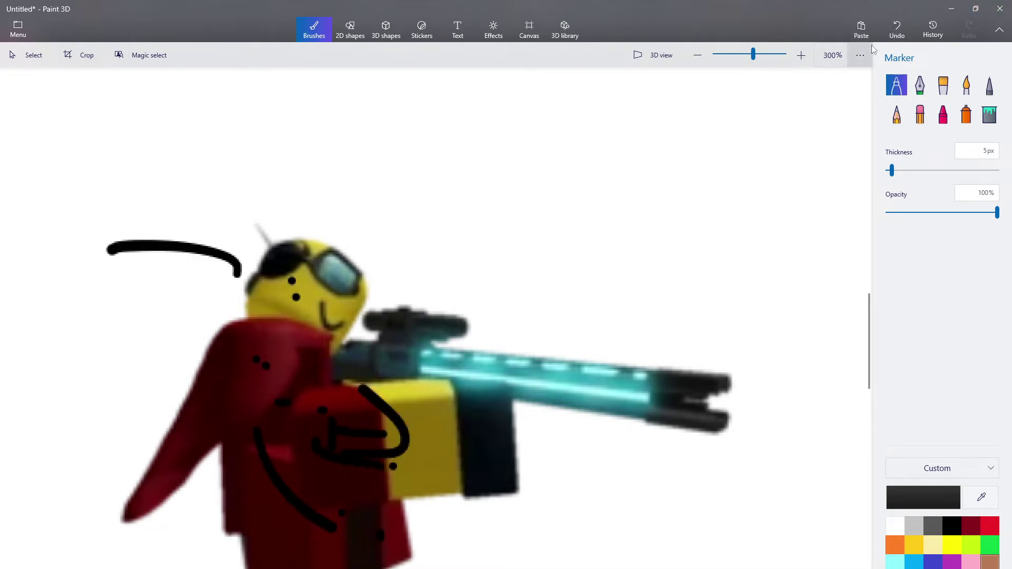
- Undo all the black marker dots and strokes drawn on and beside the sniper
left_click(889, 35)
left_click(889, 35)
left_click(889, 34)
left_click(890, 34)
left_click(890, 35)
left_click(890, 35)
left_click(883, 35)
left_click(883, 35)
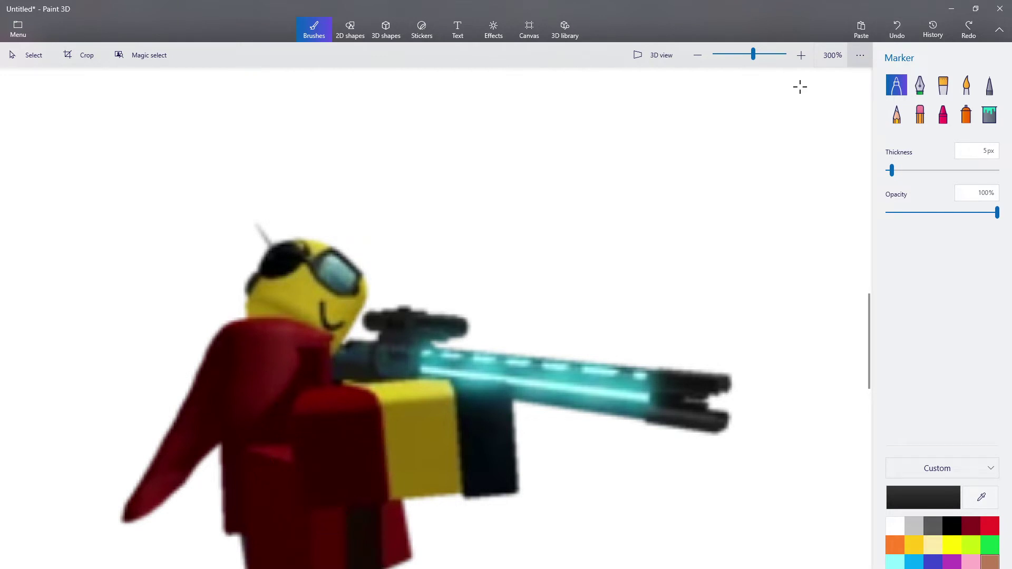
- Try light blue 5 px marker strokes running from the rifle's muzzle up past the canvas edge, undoing the first one
scroll(208, 332, "down", 5)
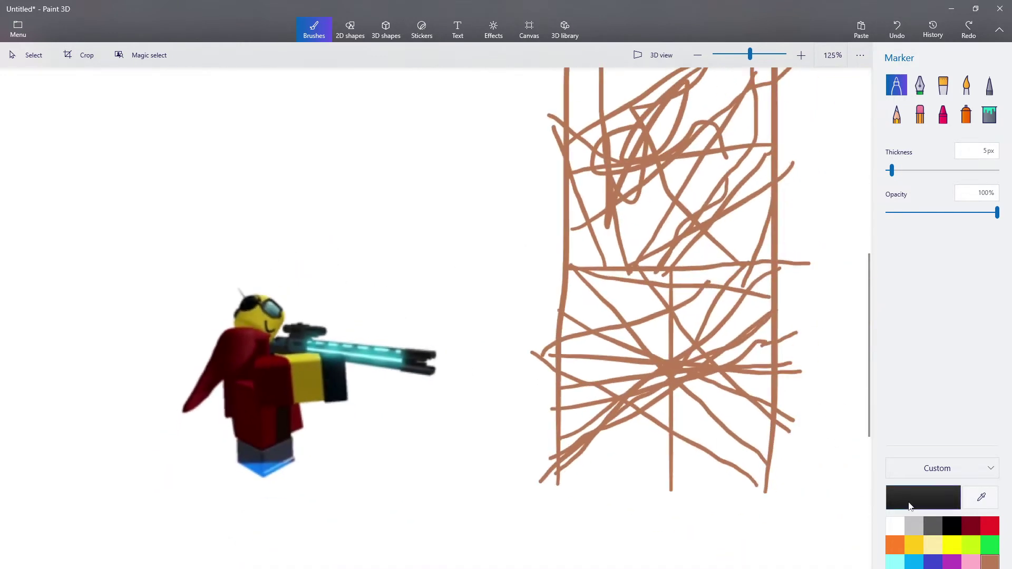
left_click(918, 565)
scroll(388, 334, "down", 2)
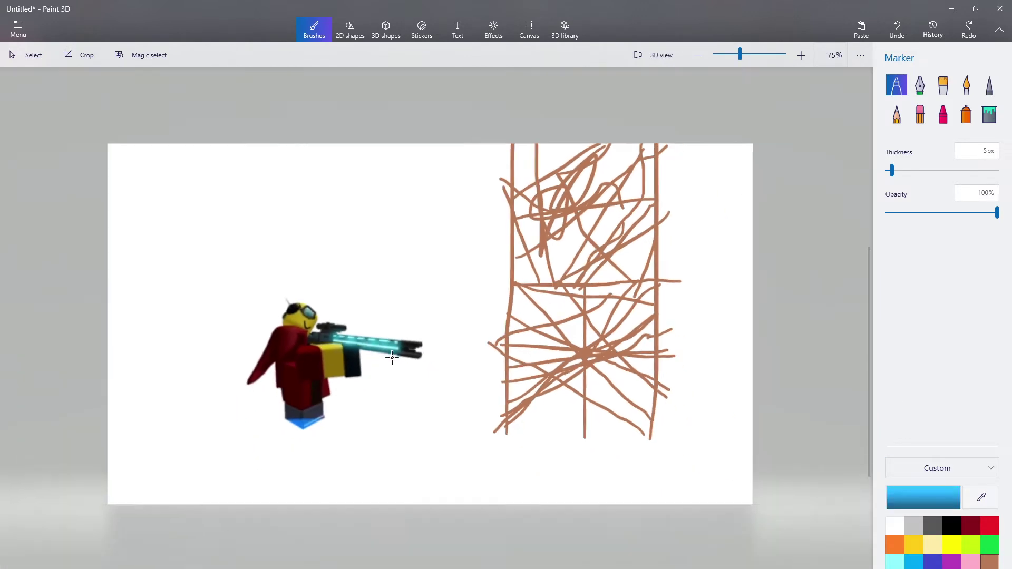
left_click_drag(407, 352, 866, 4)
left_click(896, 29)
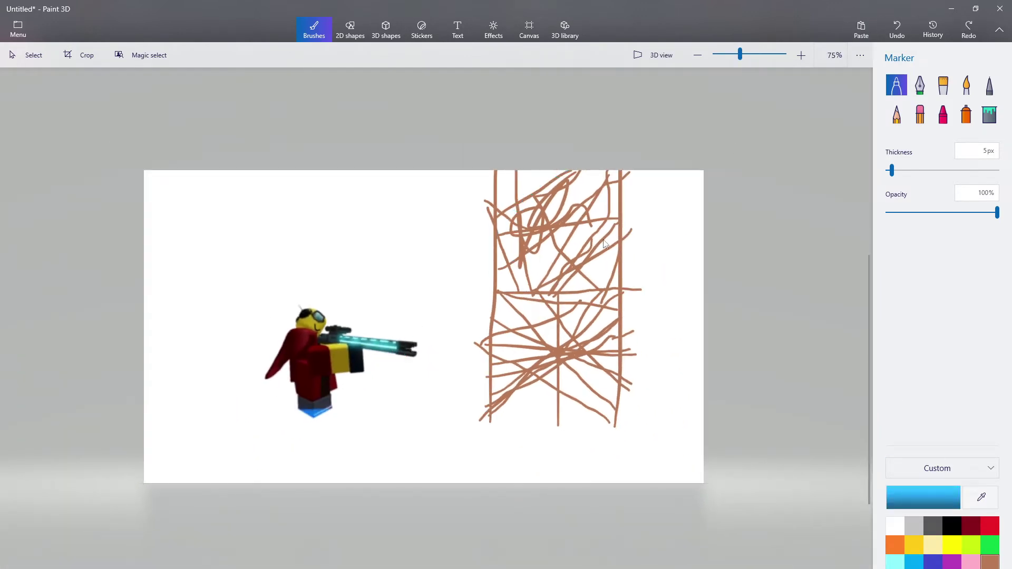
left_click_drag(418, 347, 529, 95)
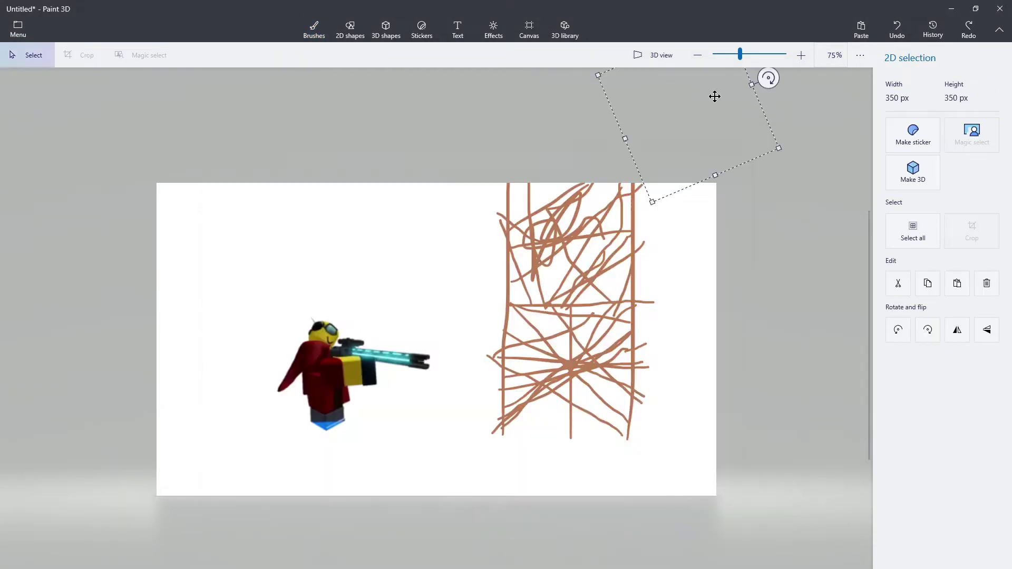
- Move the rotated 350 × 350 px selection off the canvas and deselect it
mouse_move(715, 97)
left_mouse_down()
mouse_move(713, 415)
mouse_move(862, 460)
left_mouse_up()
left_click(725, 459)
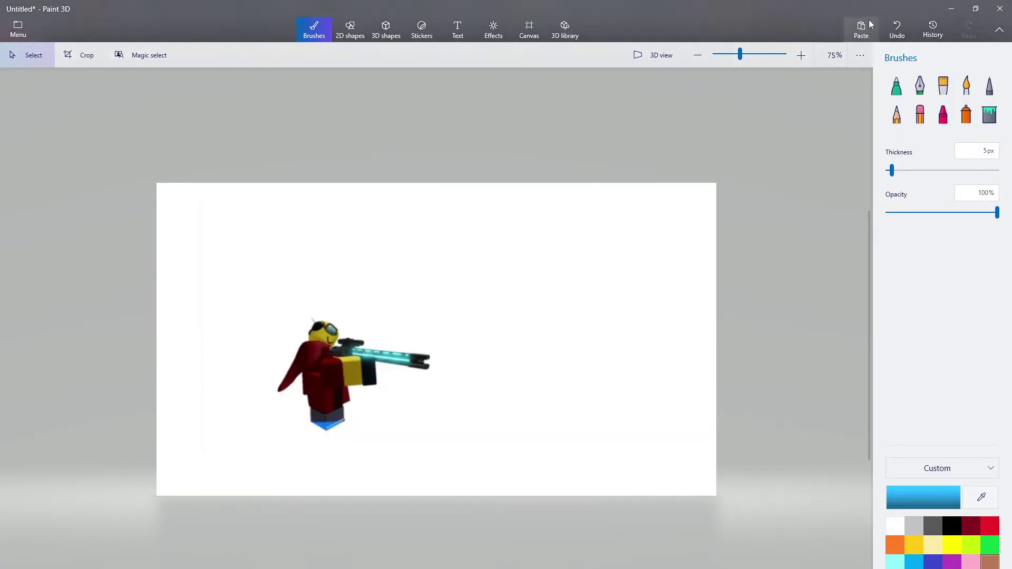
- Paste the copied translucent blue question-mark zombie, 350 × 350 px, and place it to the right of the sniper's rifle
left_click(869, 24)
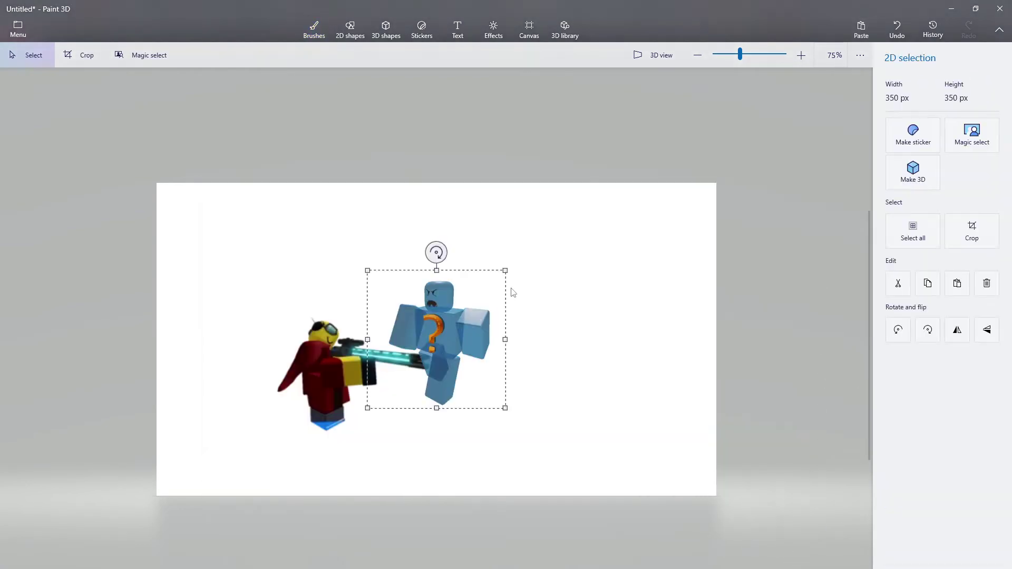
left_click_drag(496, 296, 613, 320)
key("b")
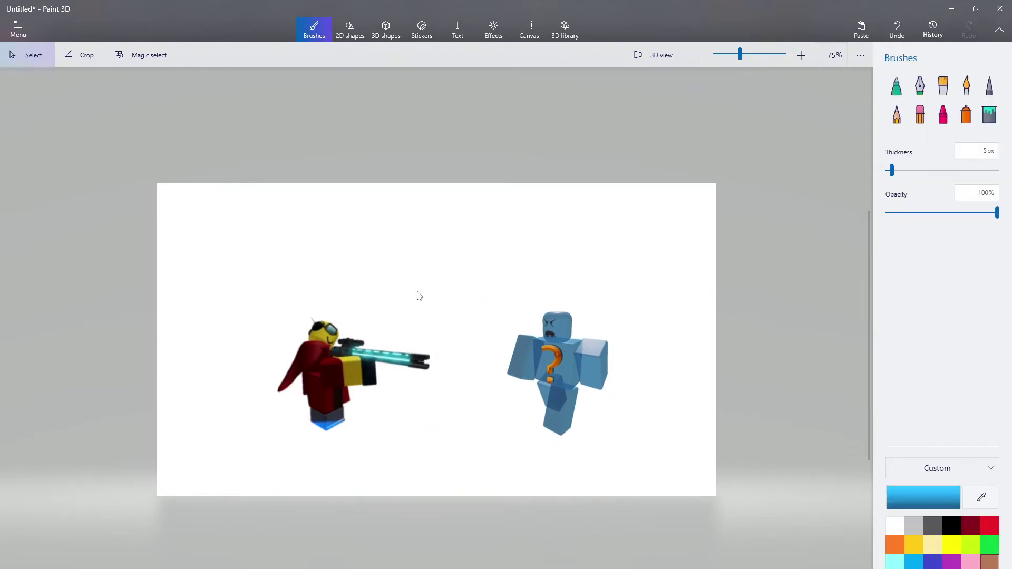
- Examine the blue question-mark zombie's face, torso and limbs up close, and compare it with the caped sniper
scroll(493, 316, "up", 1)
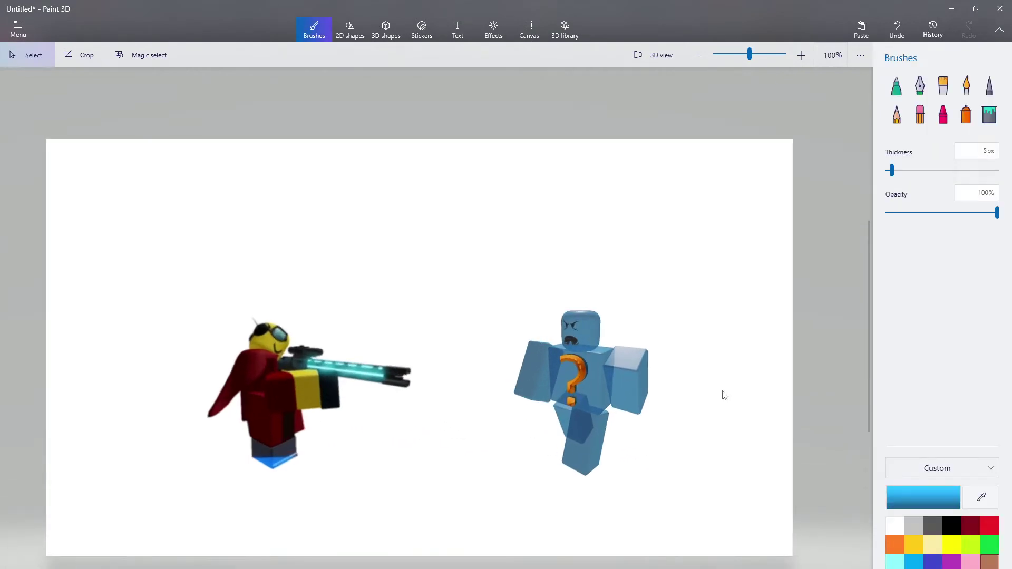
scroll(335, 428, "up", 2)
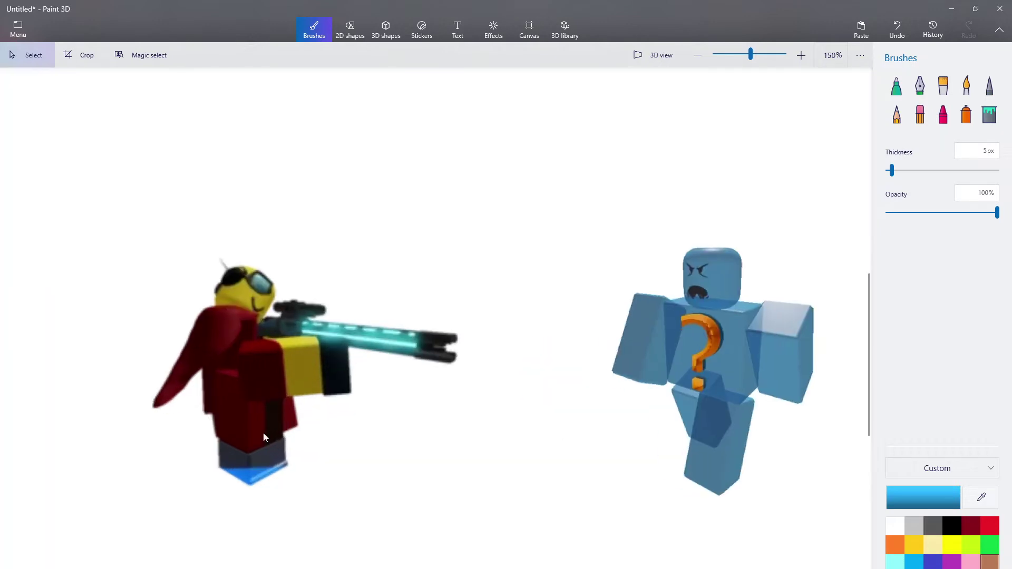
scroll(325, 429, "down", 1)
scroll(578, 413, "up", 1)
scroll(809, 434, "down", 2)
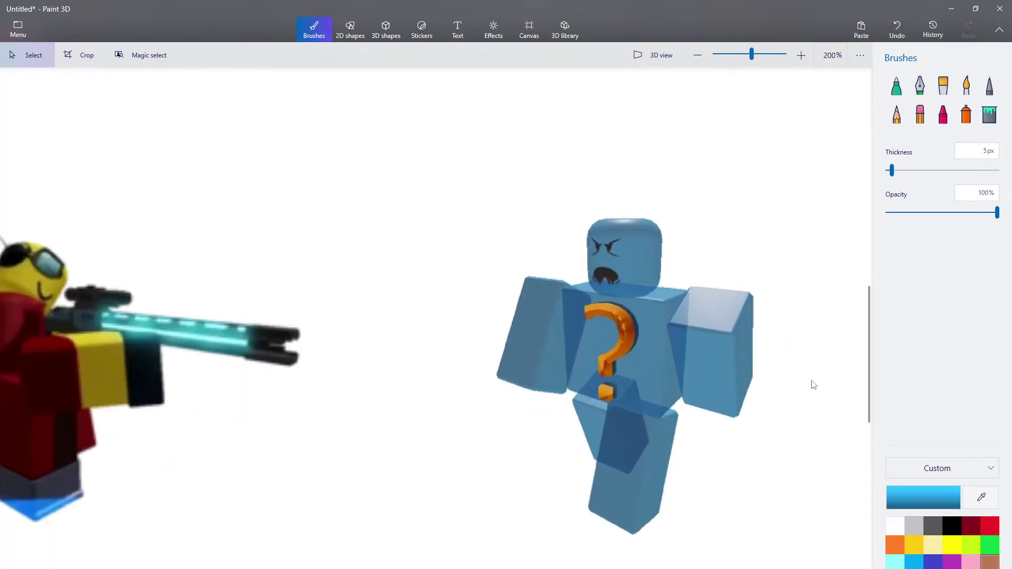
scroll(521, 388, "up", 1)
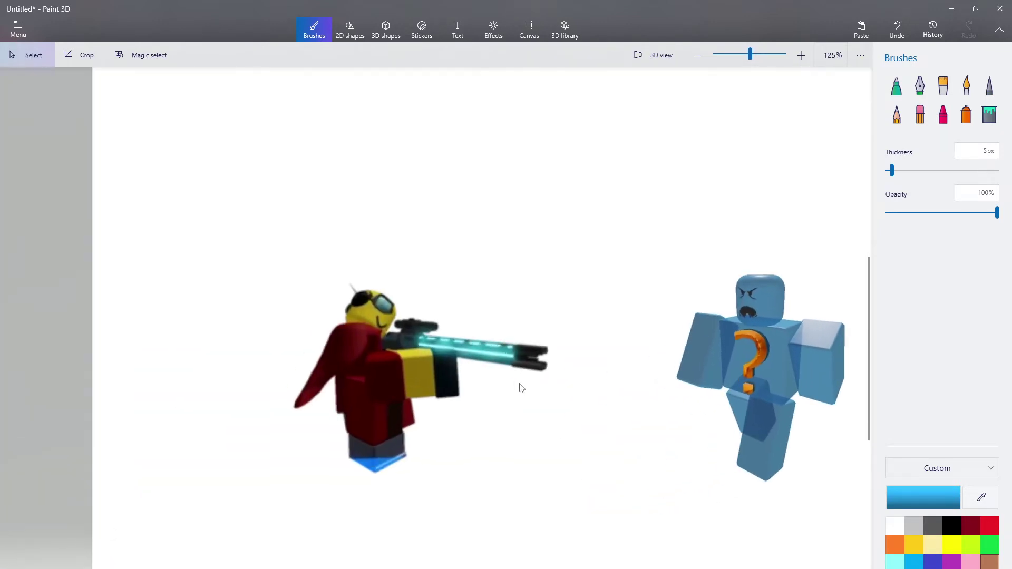
scroll(776, 363, "up", 1)
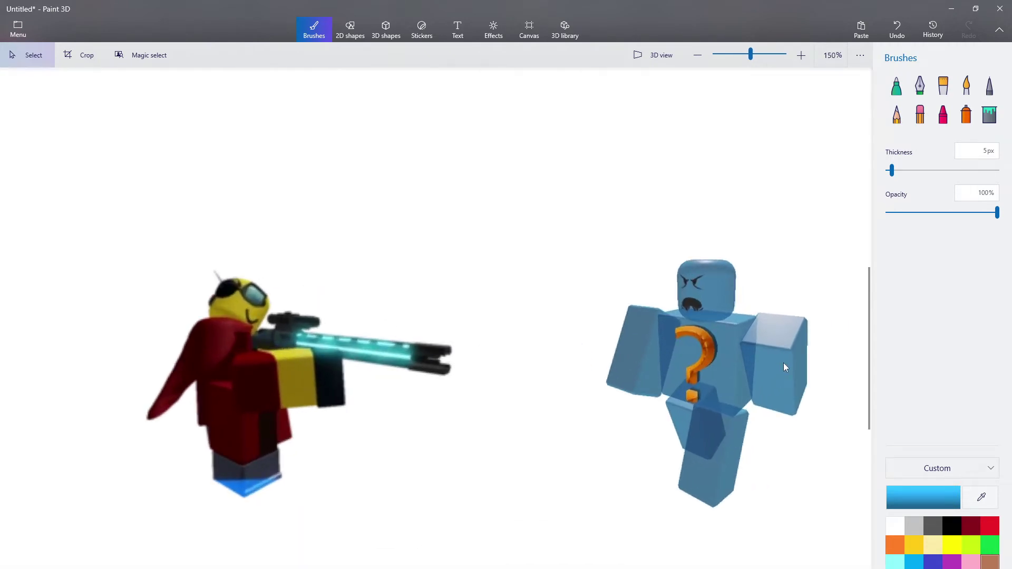
scroll(783, 363, "down", 2)
scroll(724, 301, "up", 1)
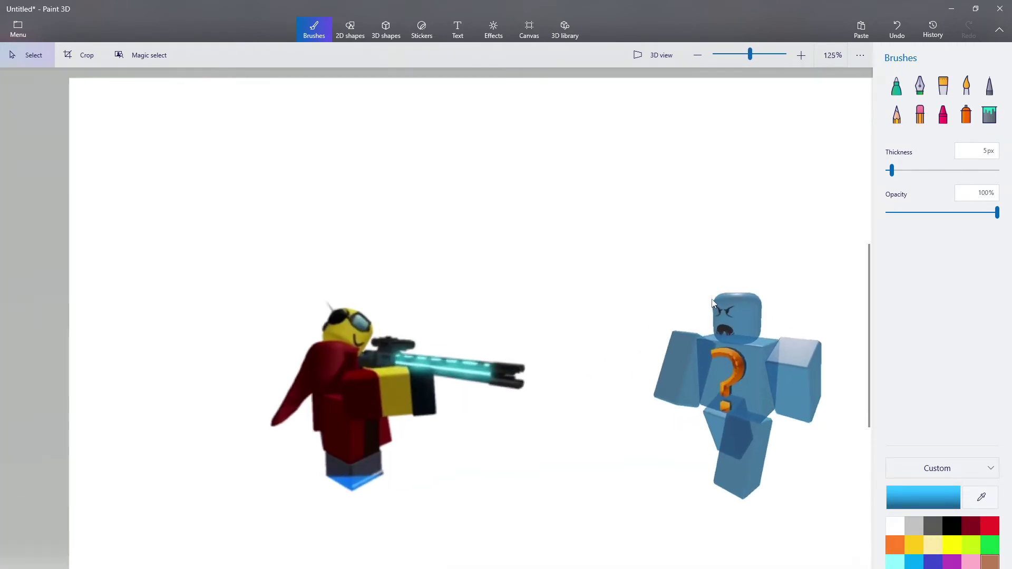
scroll(418, 305, "up", 1)
scroll(420, 307, "down", 1)
scroll(787, 399, "up", 1)
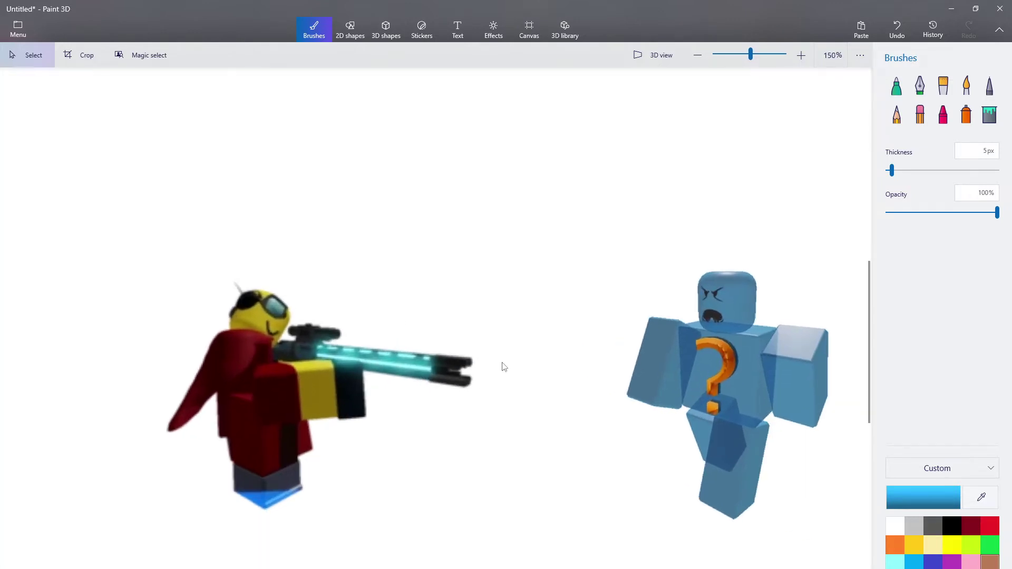
scroll(662, 353, "down", 1)
scroll(663, 358, "down", 1)
scroll(422, 296, "up", 2)
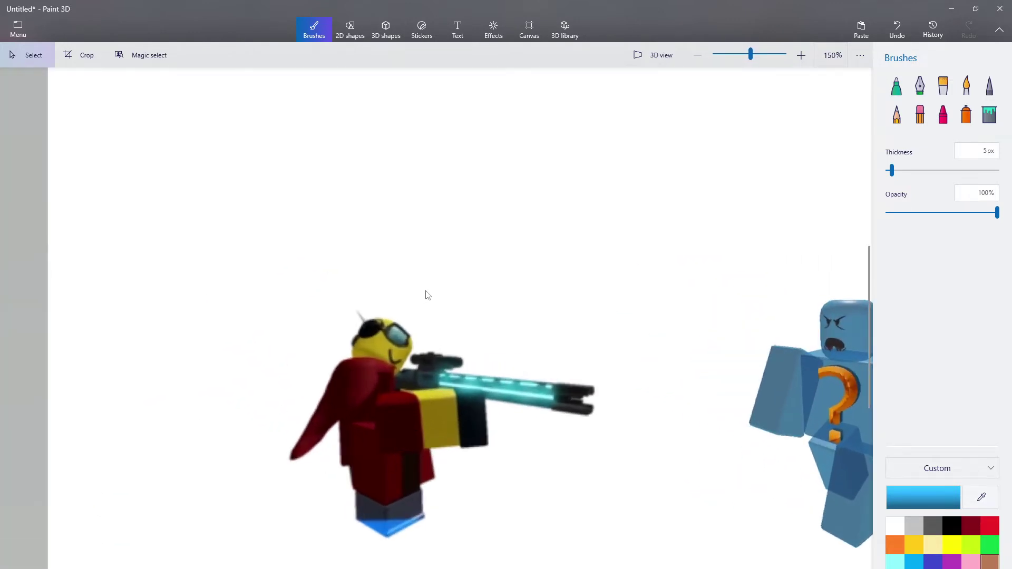
scroll(428, 295, "down", 1)
scroll(659, 291, "down", 1)
scroll(721, 292, "up", 1)
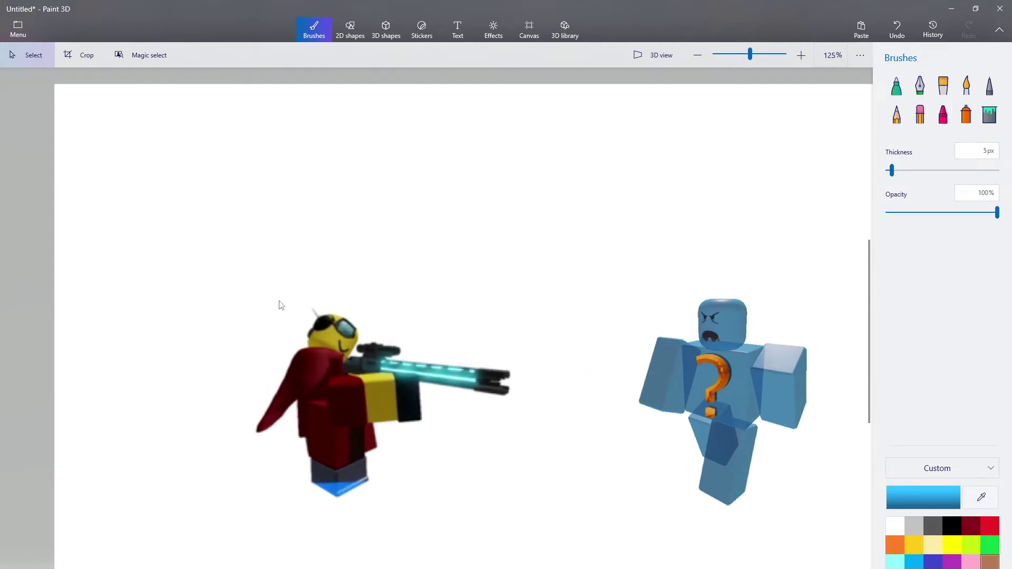
scroll(293, 293, "down", 2)
scroll(550, 387, "up", 1)
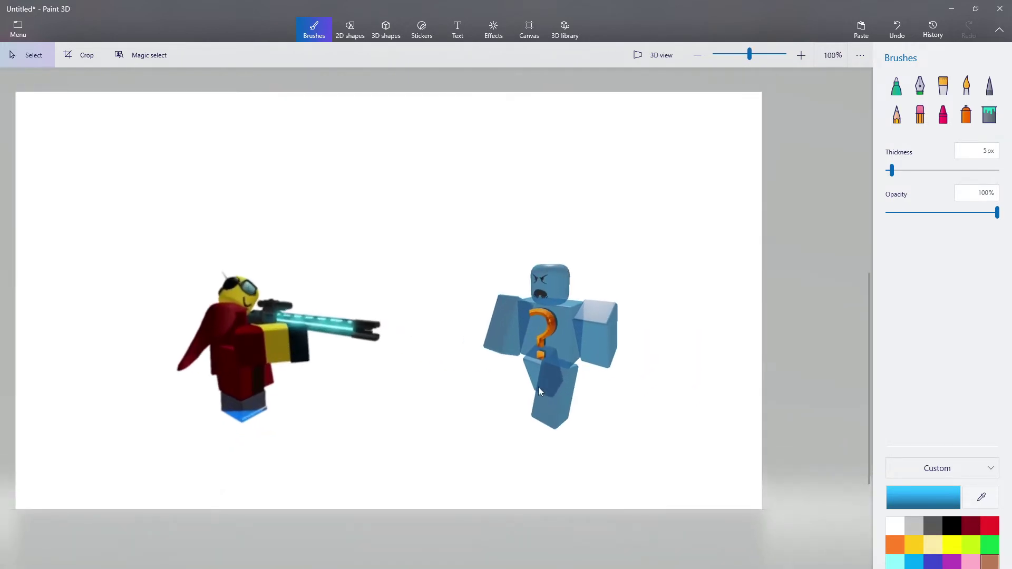
scroll(539, 387, "up", 1)
scroll(389, 346, "down", 1)
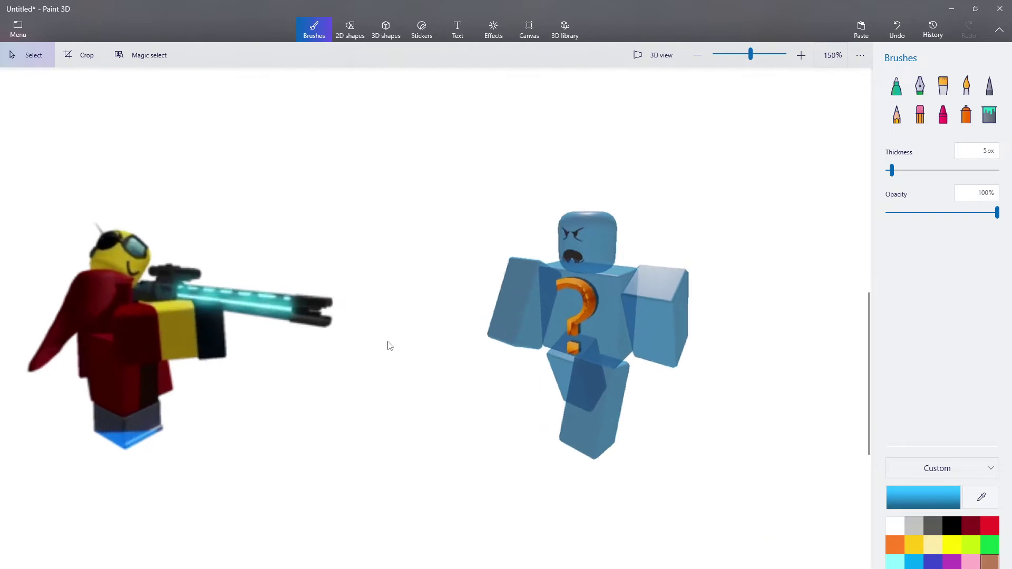
scroll(446, 329, "up", 3)
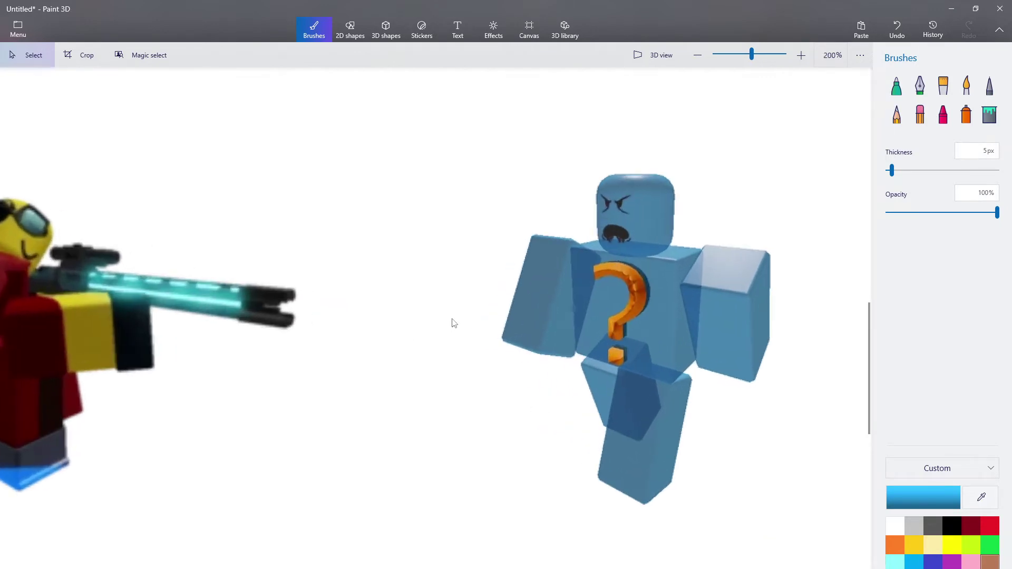
scroll(653, 282, "up", 2)
scroll(455, 326, "down", 4)
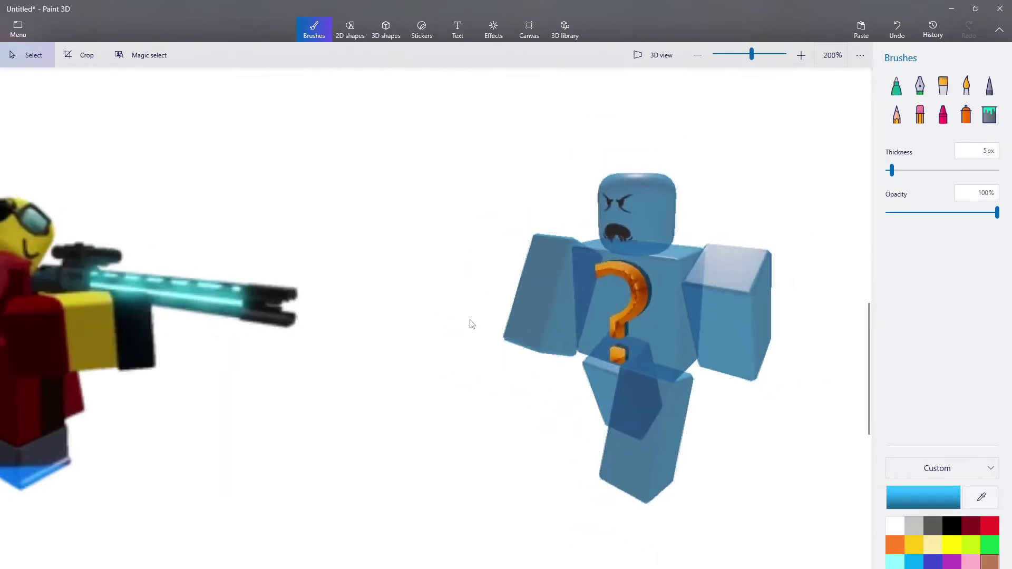
scroll(155, 235, "up", 1)
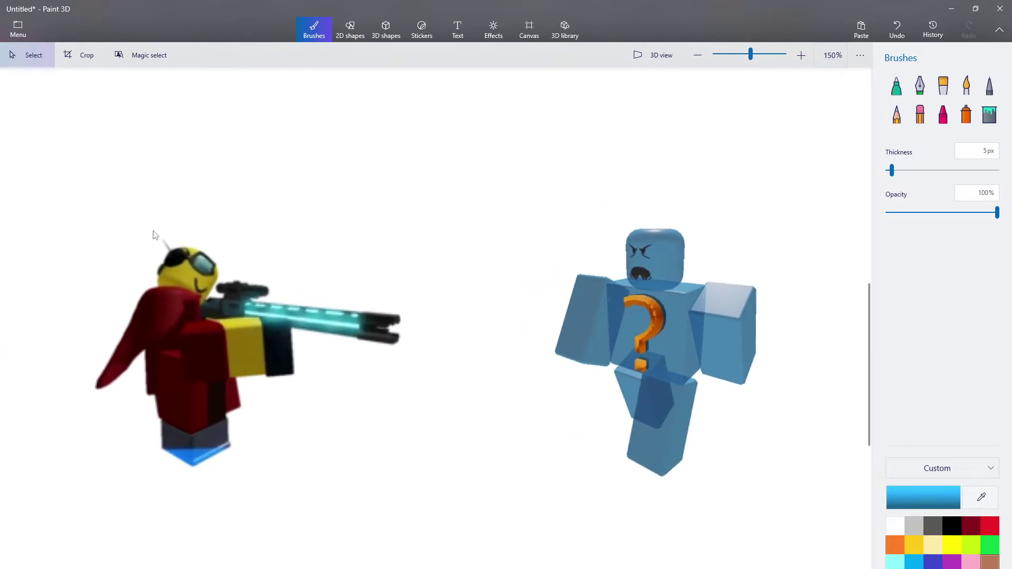
scroll(430, 459, "down", 1)
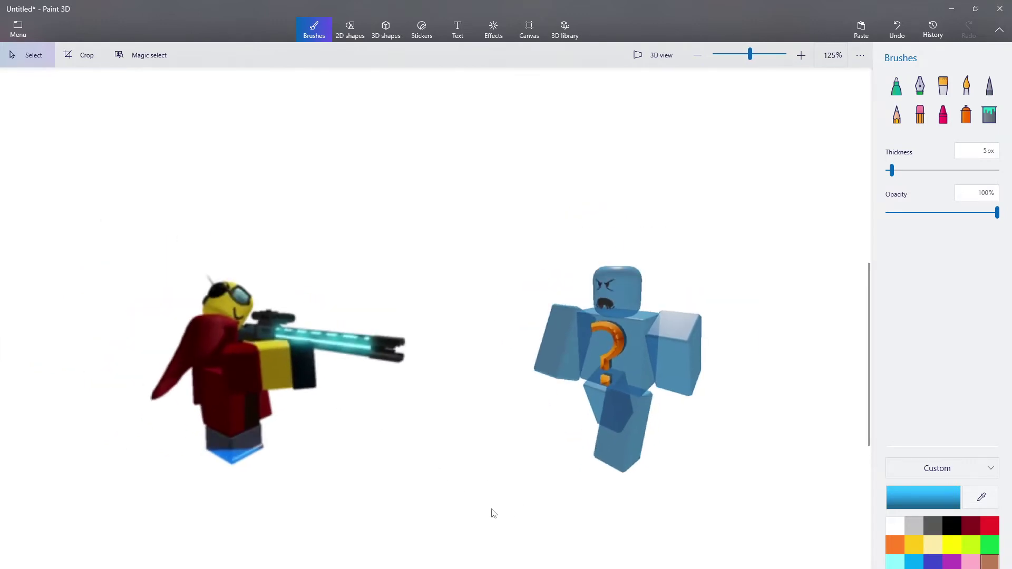
- Pause the running screen recording in OBS and return to Paint 3D
left_click(505, 568)
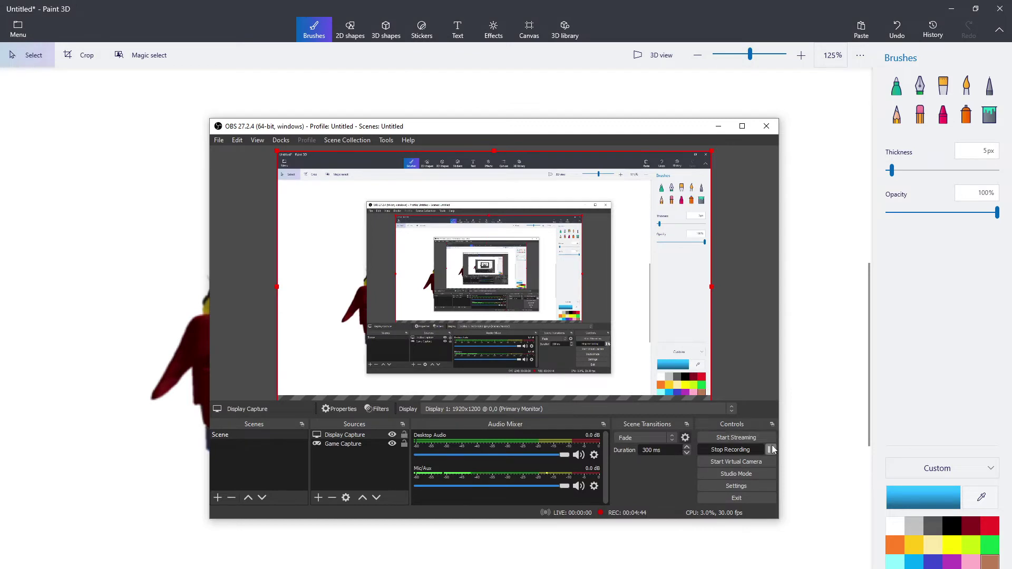
left_click(771, 450)
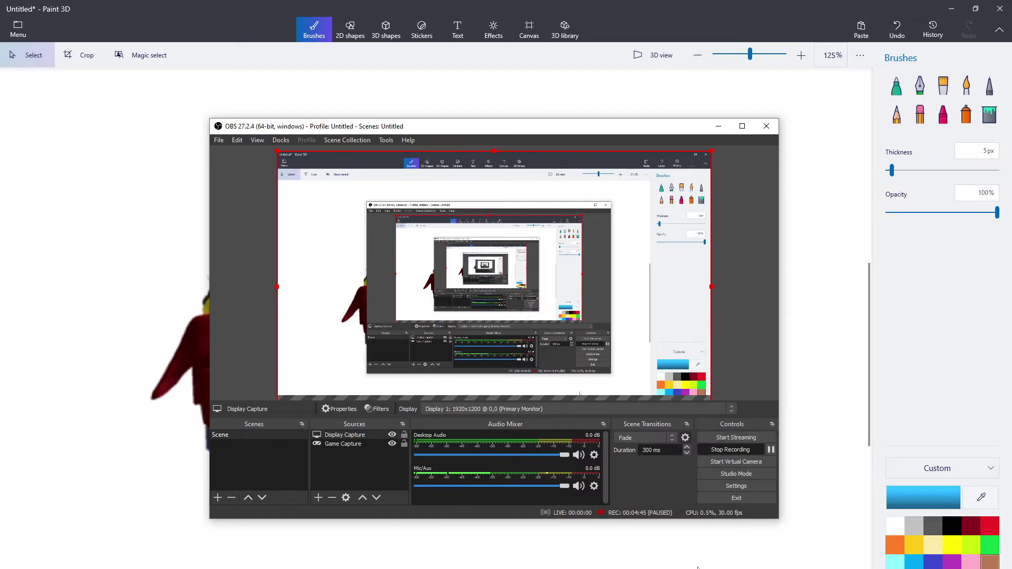
left_click(698, 568)
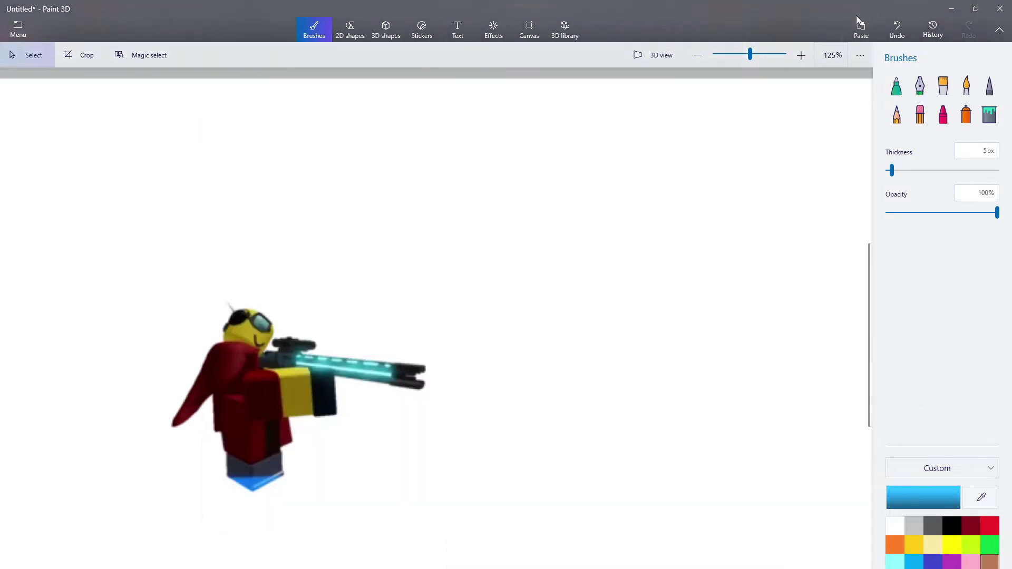
- Paste the hooded staff-bearing figure, place it to the right of the sniper, enlarge it to 526 × 527 px and deselect it
left_click(858, 24)
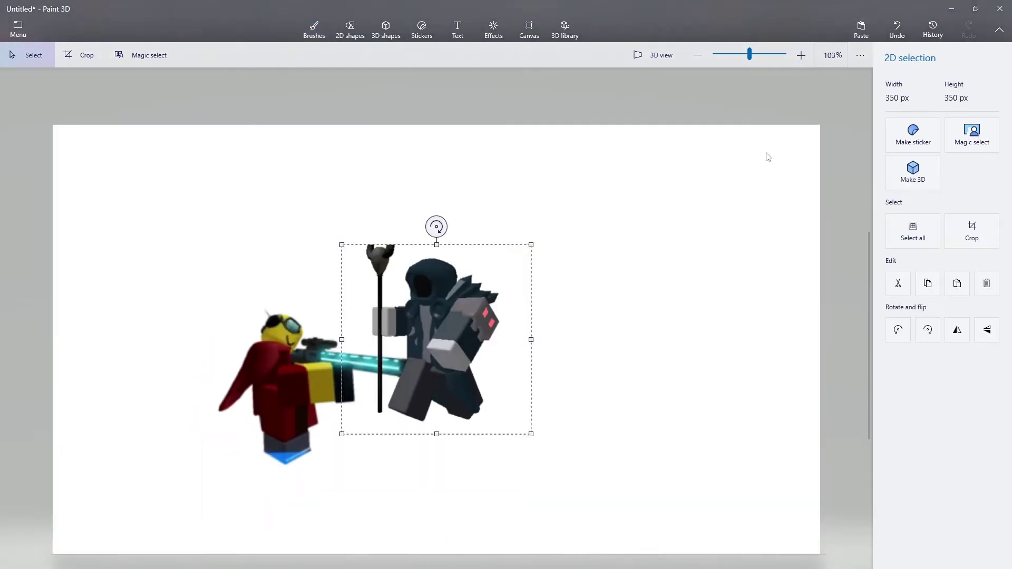
scroll(768, 156, "down", 1)
left_click_drag(456, 331, 592, 368)
mouse_move(677, 289)
left_mouse_down()
mouse_move(766, 188)
mouse_move(674, 307)
left_mouse_up()
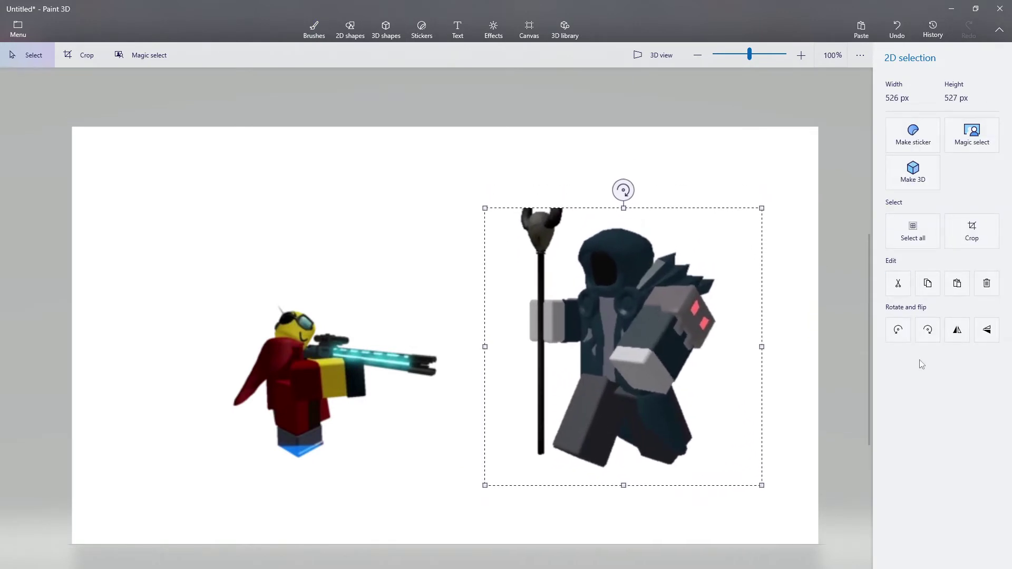
scroll(194, 396, "up", 1)
left_click(193, 396)
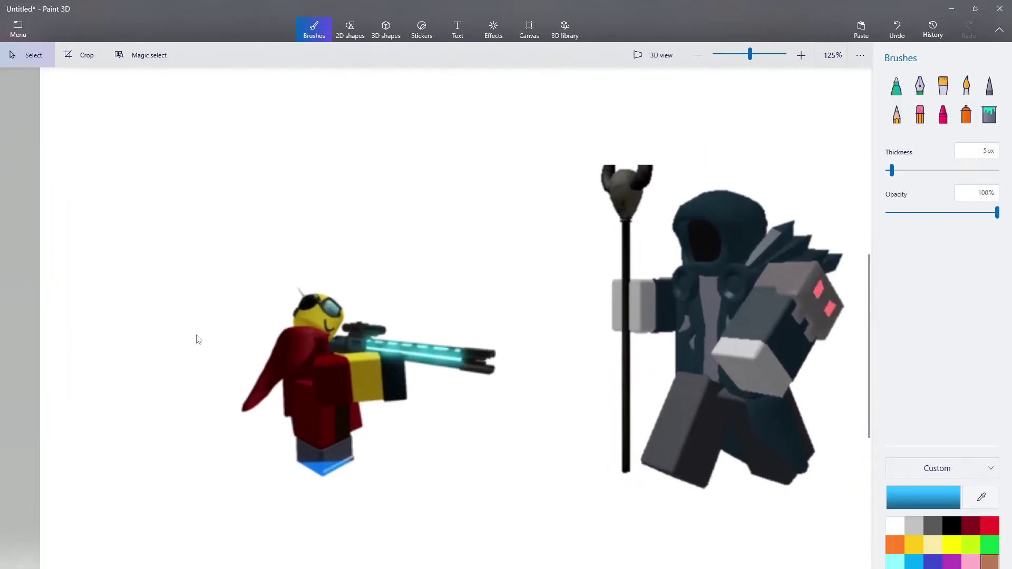
scroll(584, 244, "up", 1)
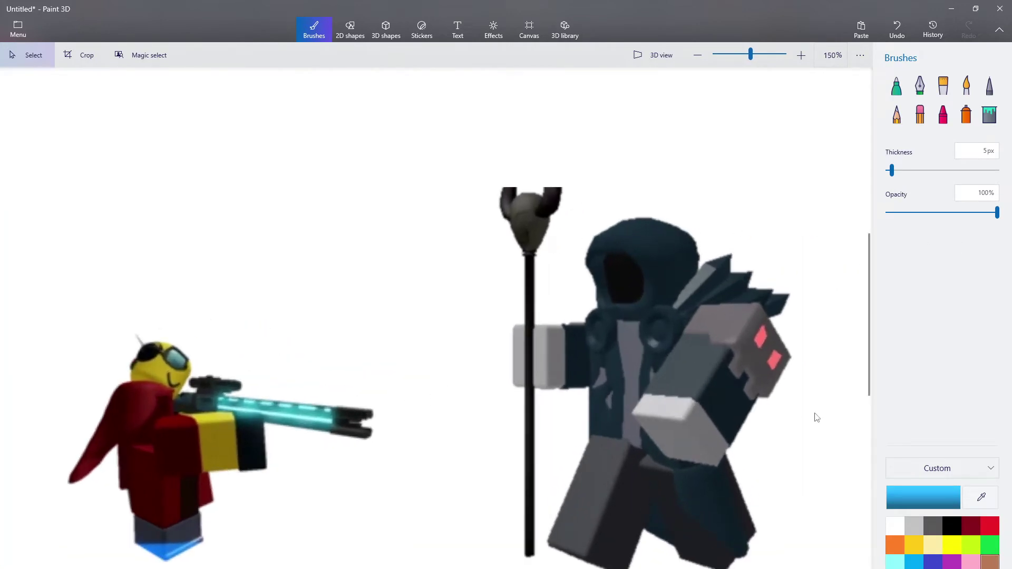
- Draw a blue Marker line from the hooded figure's face down to its feet, and a ground line across the canvas beneath both characters
left_click(897, 90)
scroll(606, 264, "up", 5)
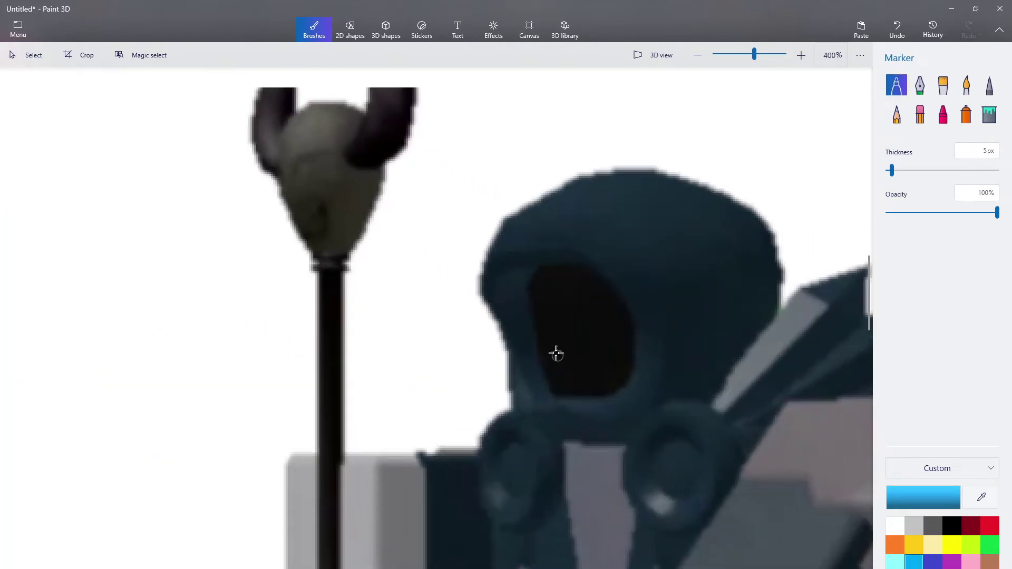
left_click_drag(556, 353, 554, 561)
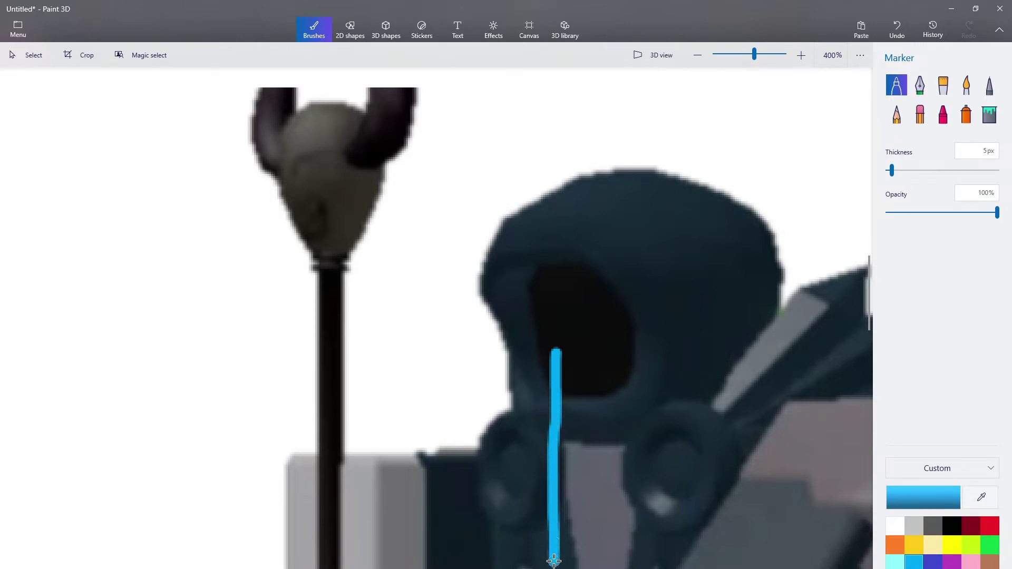
scroll(556, 527, "down", 6)
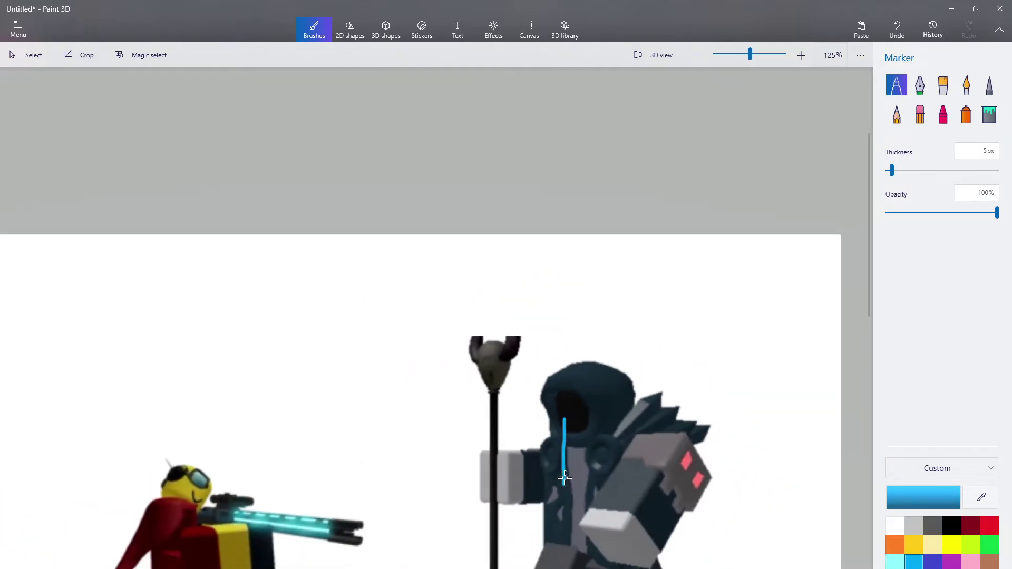
scroll(565, 479, "down", 3)
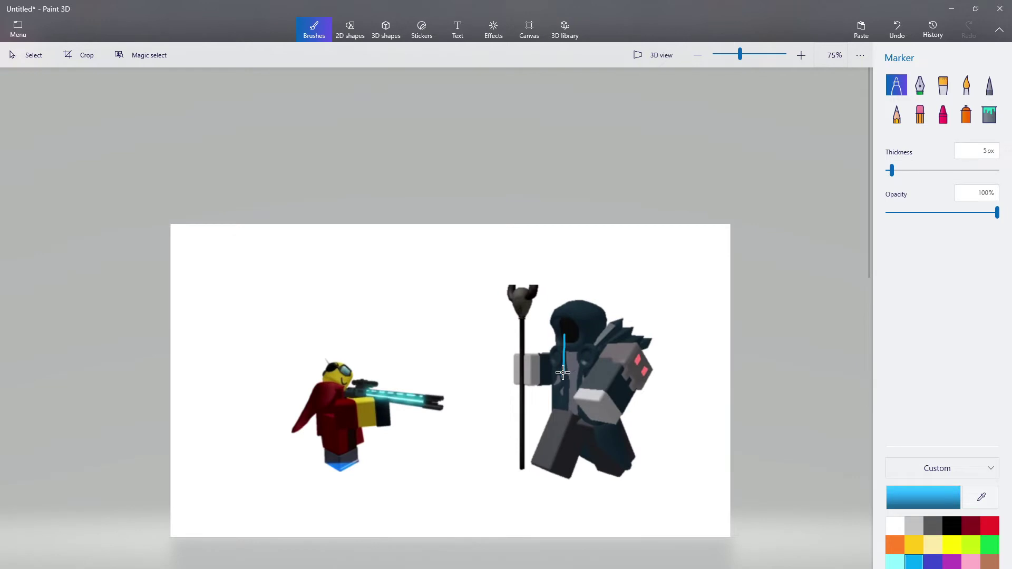
left_click_drag(563, 373, 564, 385)
left_click_drag(529, 483, 224, 470)
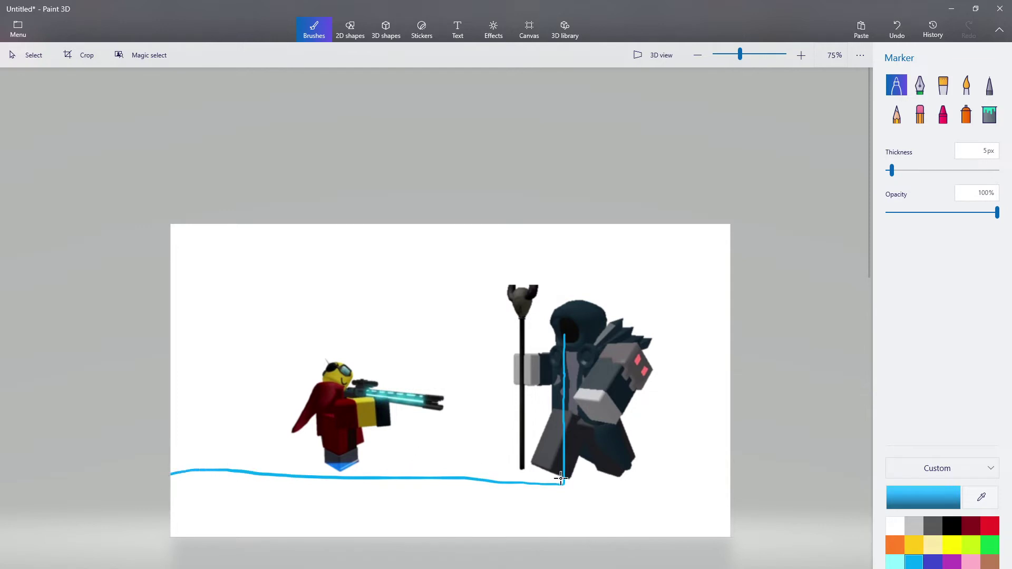
left_click_drag(591, 484, 752, 490)
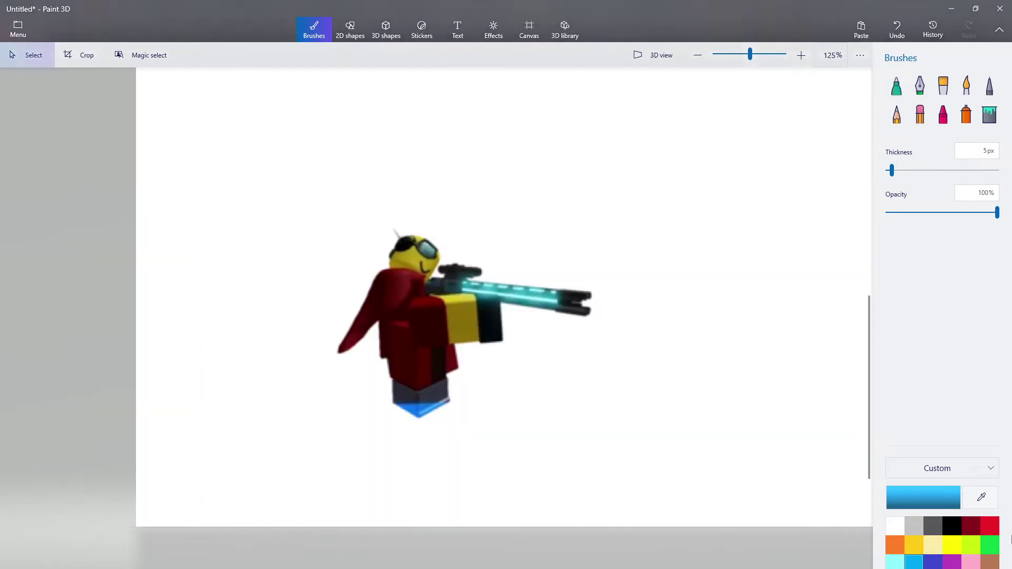
- Switch to the Marker in red and dab a small mark by the sniper
left_click(990, 526)
left_click(896, 86)
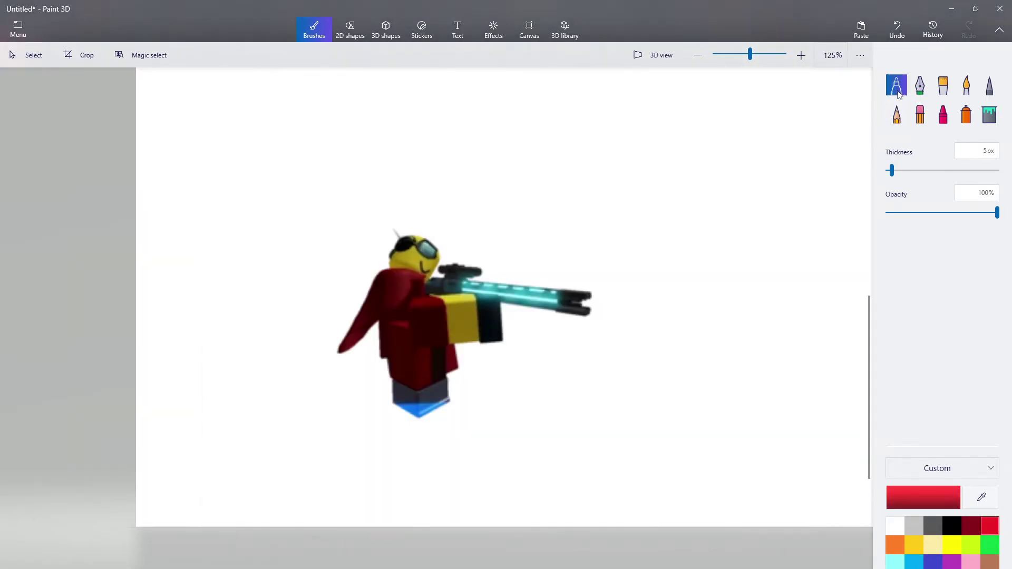
scroll(391, 400, "up", 1)
mouse_move(392, 388)
left_mouse_down()
mouse_move(340, 411)
mouse_move(448, 411)
mouse_move(445, 395)
mouse_move(392, 388)
left_mouse_up()
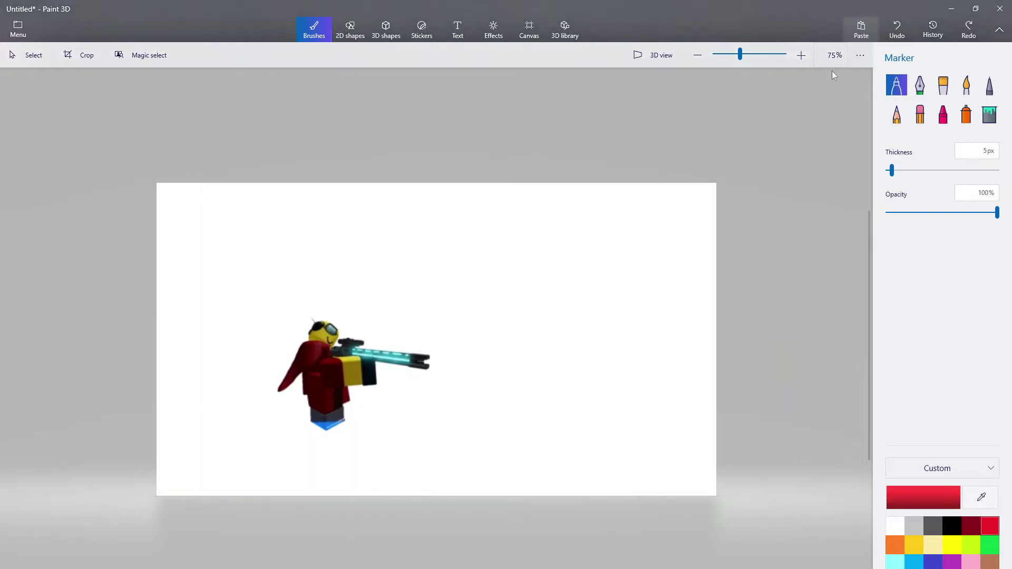
- Paste the yellow blocky figure, narrow it to 335 × 350 px, place it to the right of the sniper's rifle and deselect it
left_click(861, 29)
left_click_drag(428, 346, 421, 432)
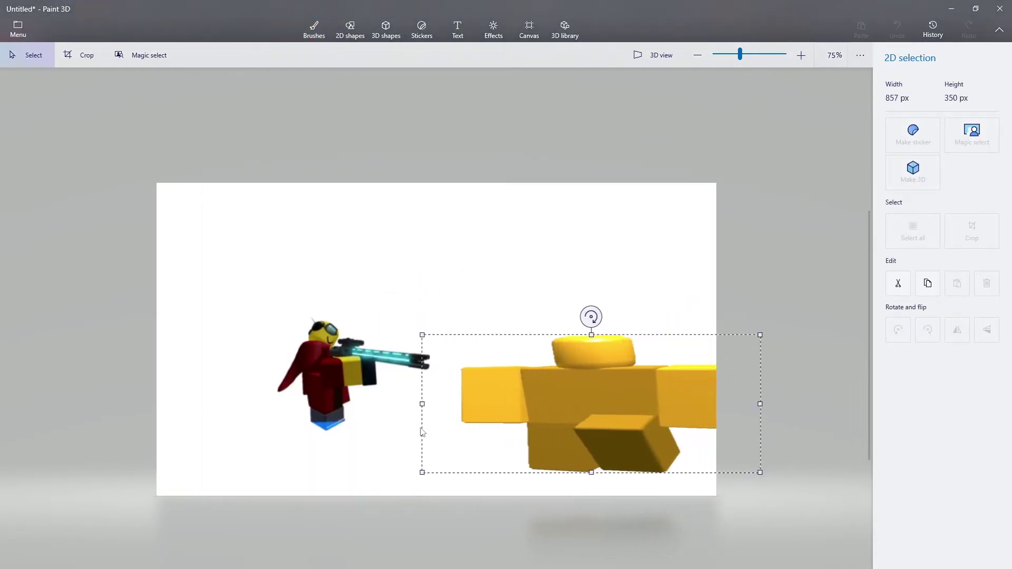
left_click_drag(762, 405, 671, 402)
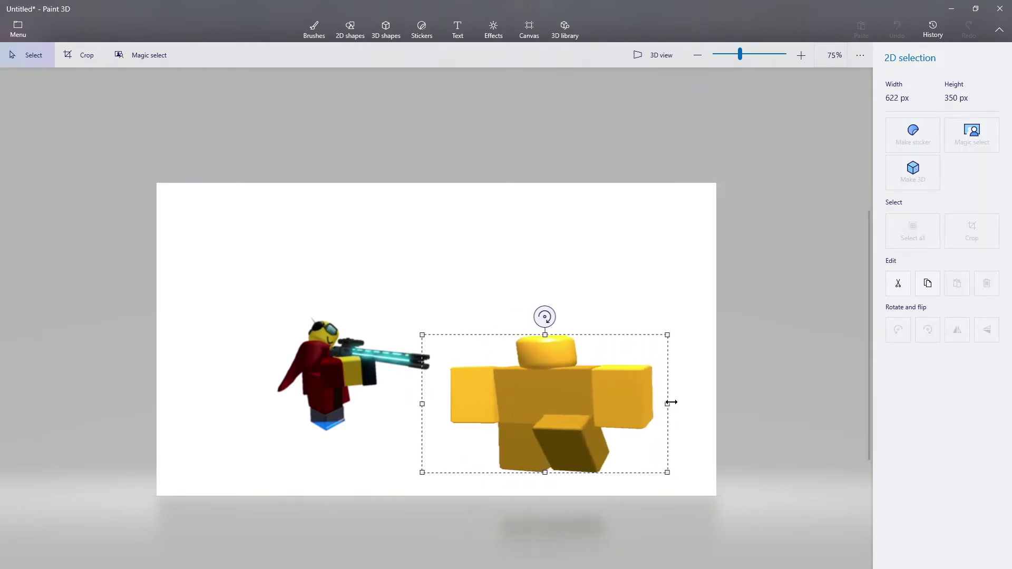
left_click_drag(429, 411, 537, 416)
left_click_drag(620, 399, 591, 398)
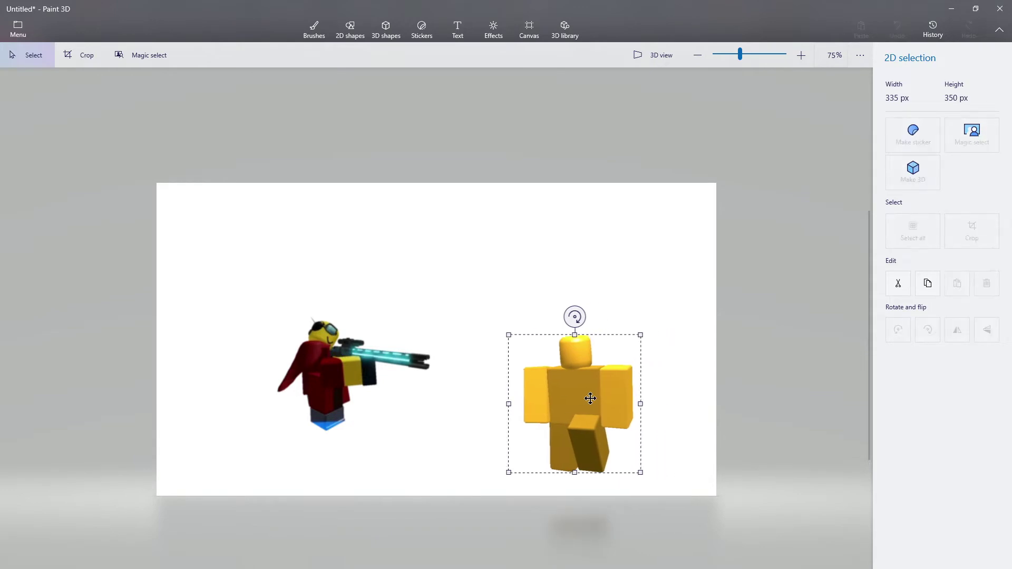
left_click(497, 391)
- Select a 416 × 565 px area around the yellow figure, tip it clockwise, shift it further right of the sniper and deselect it
scroll(497, 390, "up", 2)
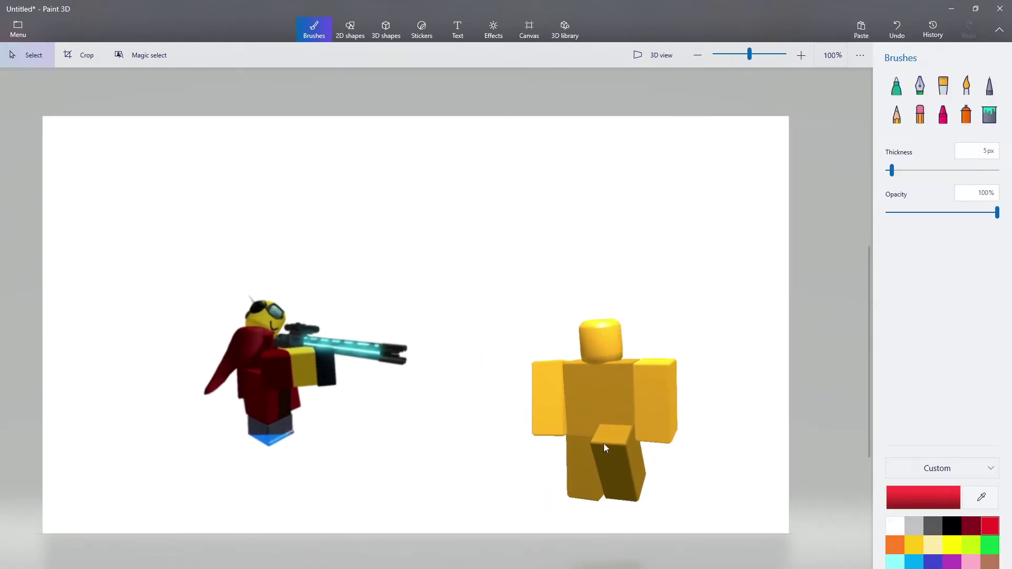
scroll(262, 359, "up", 4)
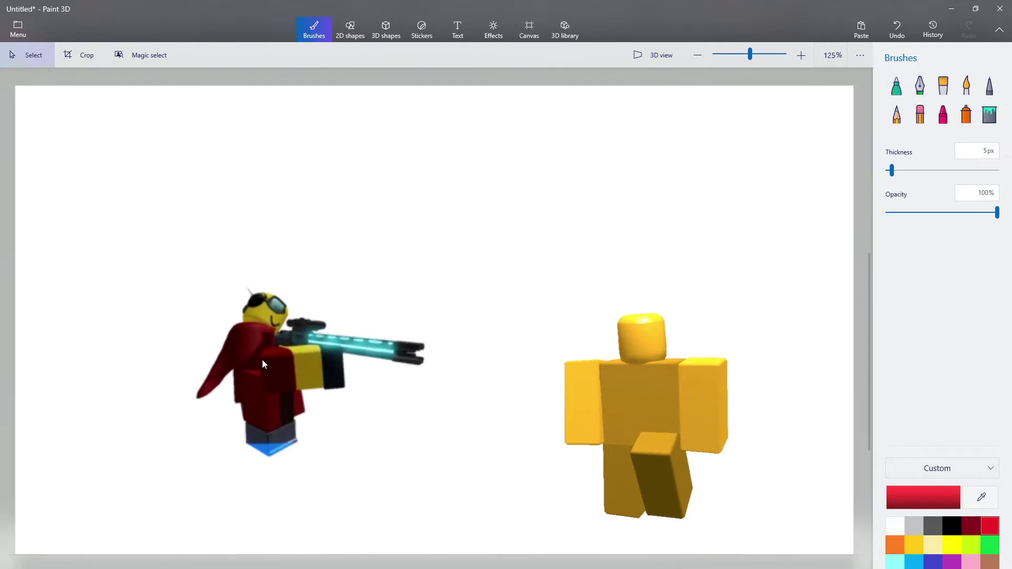
scroll(316, 351, "down", 4)
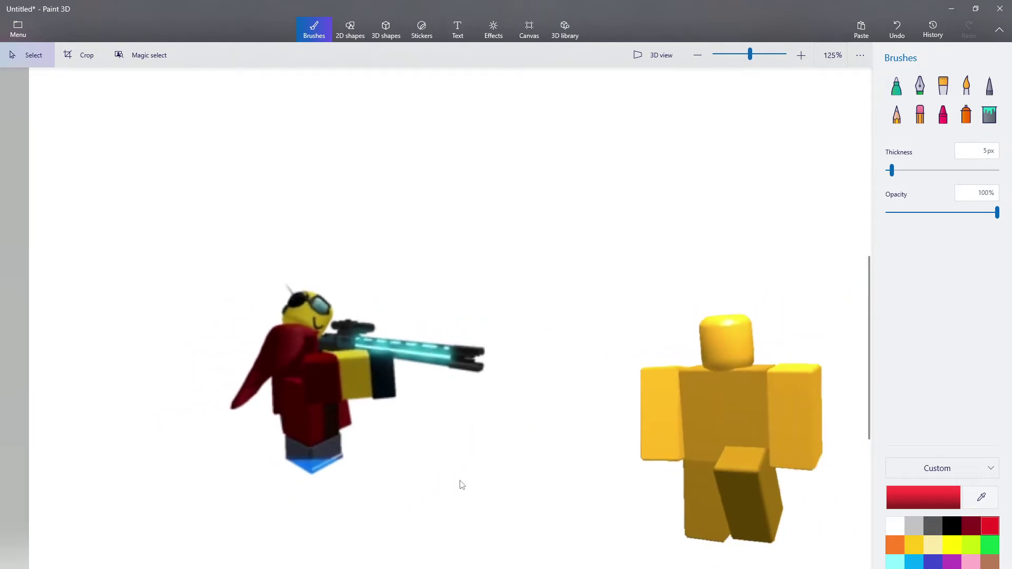
scroll(628, 426, "up", 1)
scroll(526, 476, "down", 1)
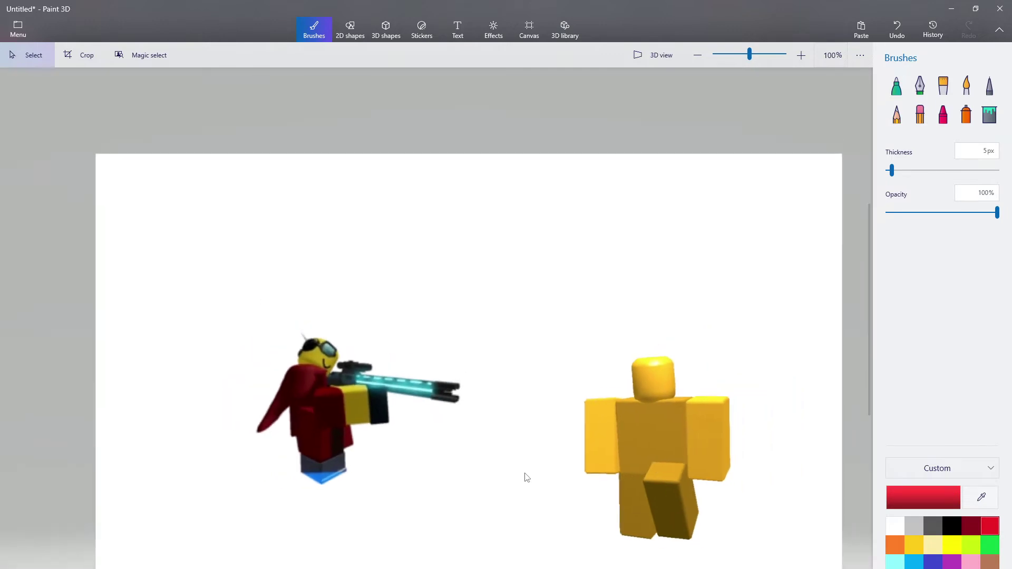
scroll(706, 555, "up", 1)
left_click_drag(509, 566, 784, 195)
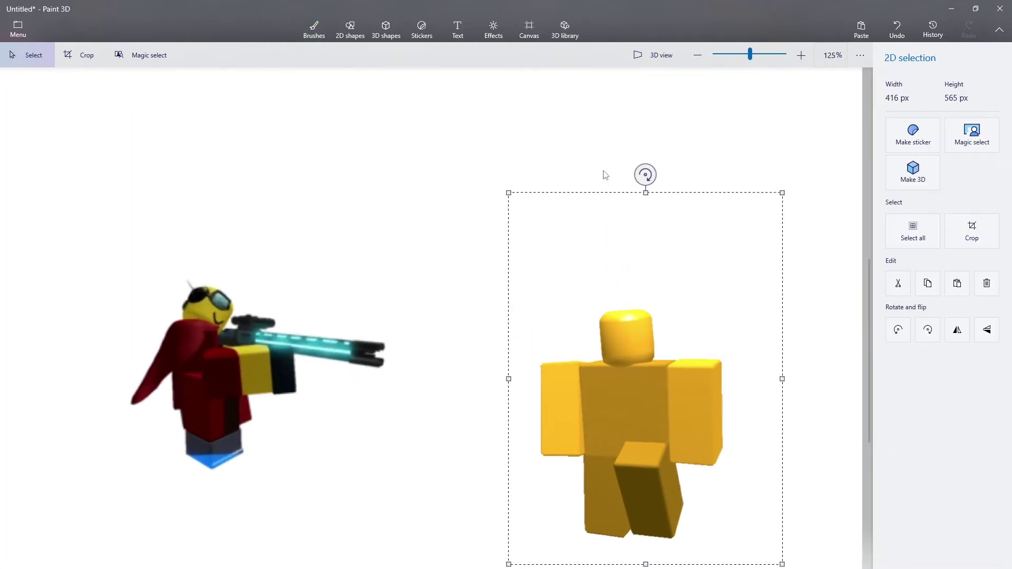
left_click_drag(646, 174, 798, 243)
left_click_drag(583, 388, 682, 427)
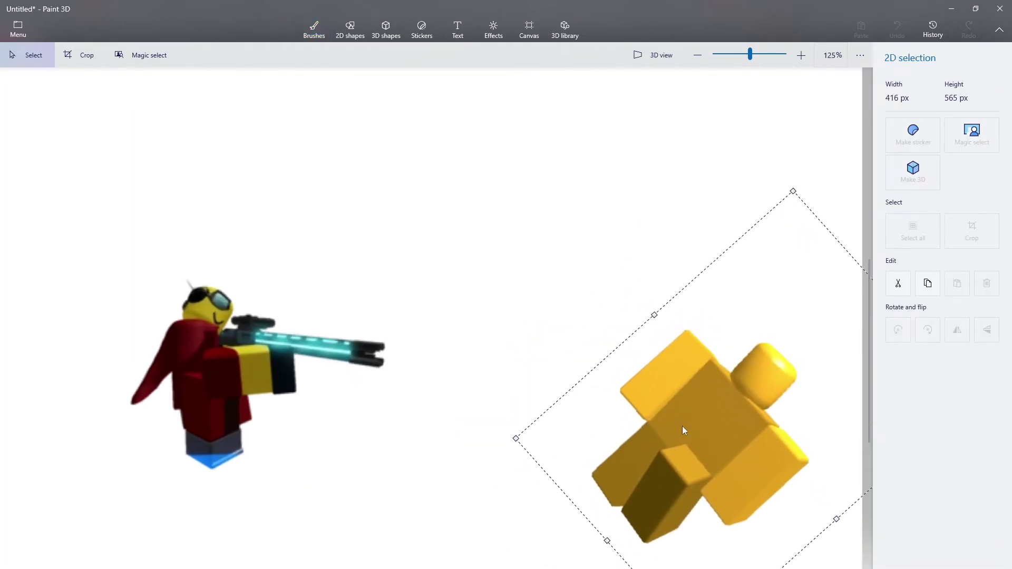
left_click(552, 311)
- Select the tipped yellow figure in a 510 × 440 px area, move it below the canvas and delete it
scroll(551, 311, "down", 1)
scroll(242, 350, "up", 1)
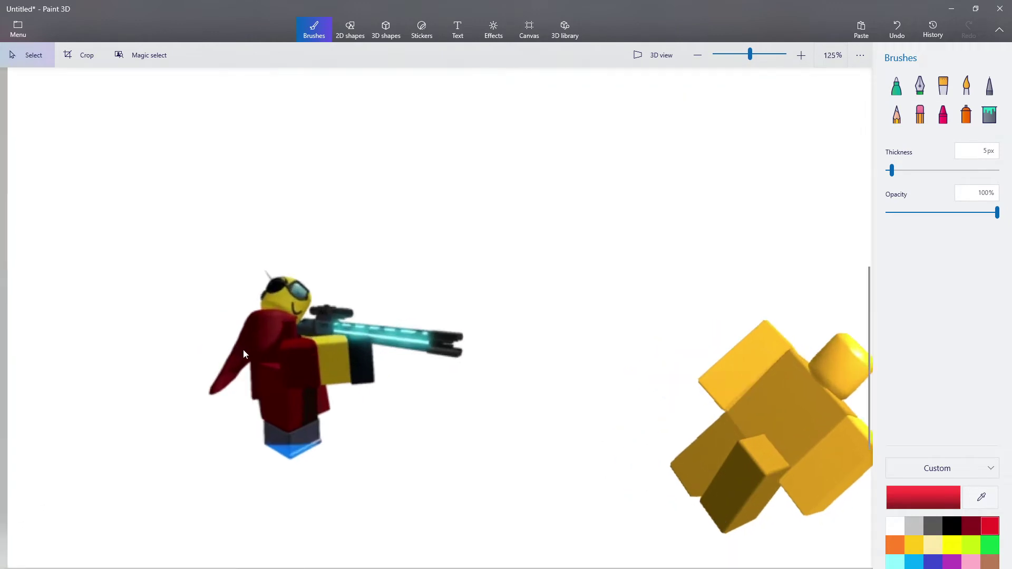
scroll(242, 349, "down", 2)
left_click_drag(469, 470, 784, 296)
left_click_drag(606, 328, 620, 567)
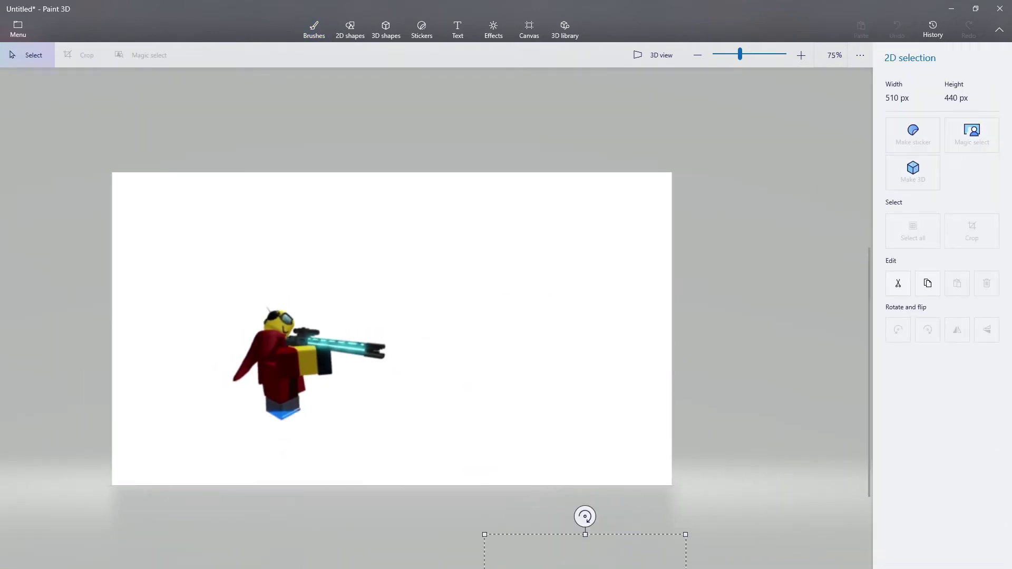
key("Delete")
- Switch to OBS, pause the screen recording and go back to Paint 3D
key("alt+Tab")
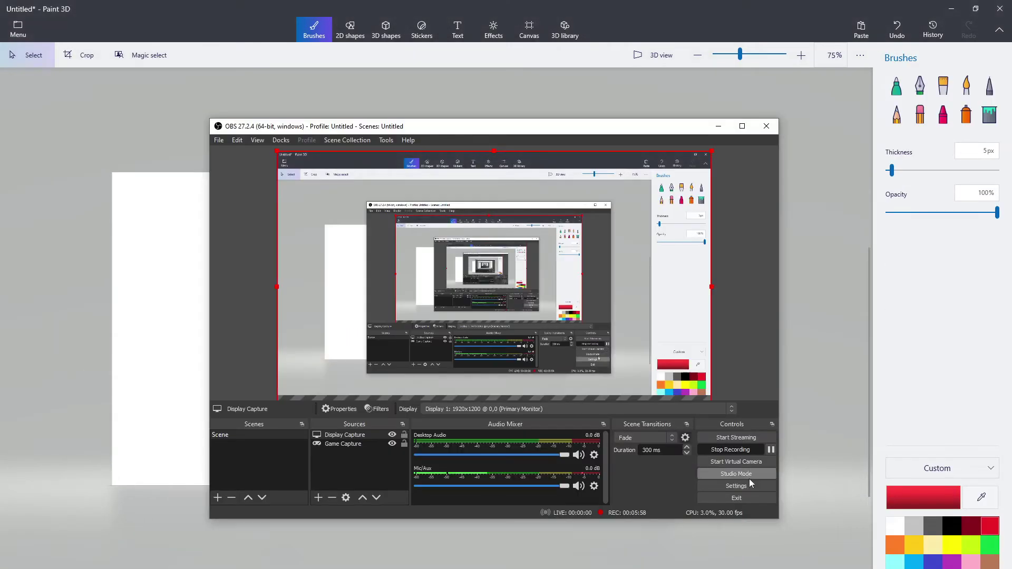
left_click(770, 450)
left_click(846, 439)
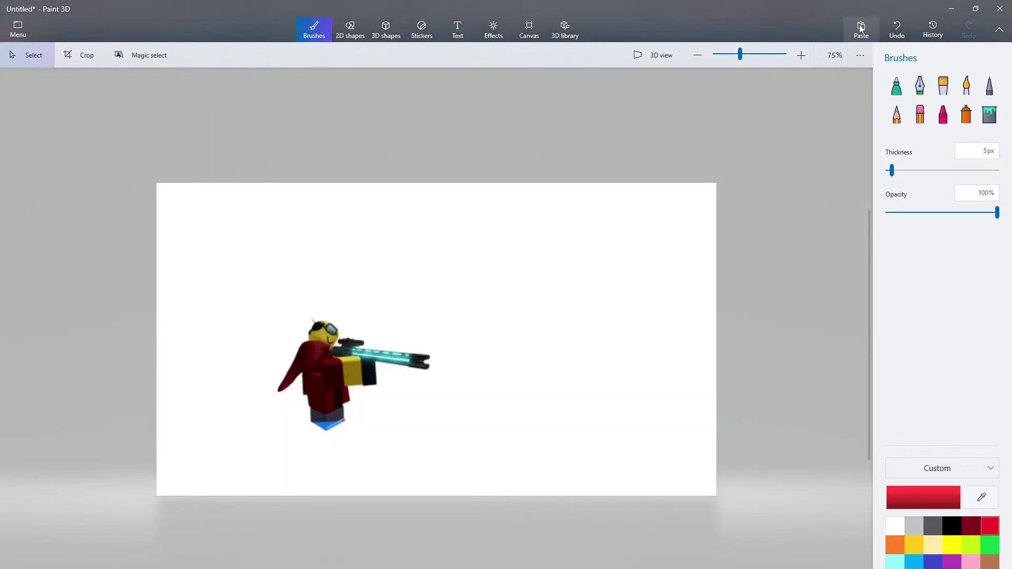
- Paste the green zombie with the chain across its chest at 350 × 350 px, place it right of the sniper and inspect it up close
left_click(860, 28)
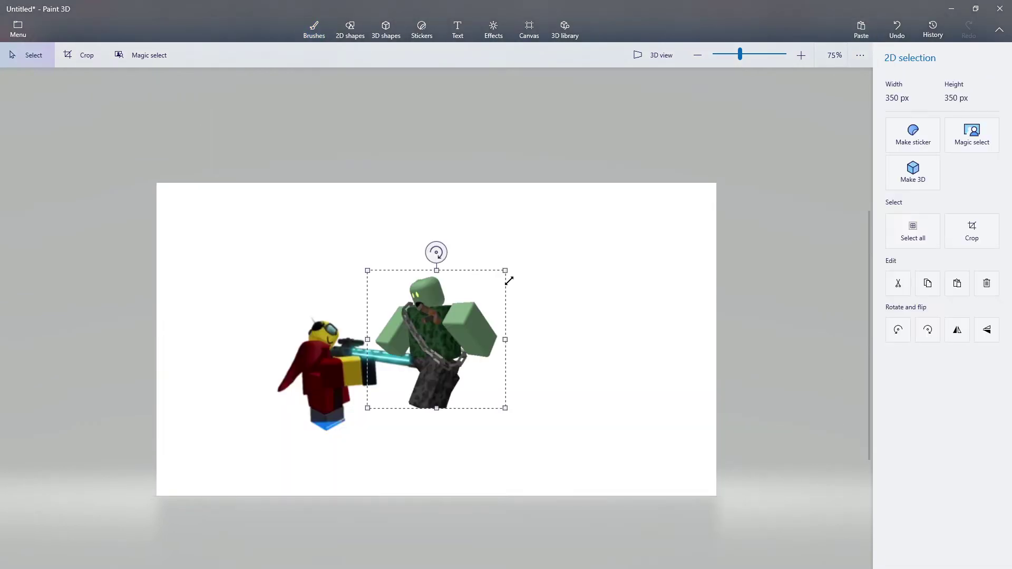
mouse_move(416, 345)
left_mouse_down()
mouse_move(543, 354)
mouse_move(544, 411)
mouse_move(550, 389)
left_mouse_up()
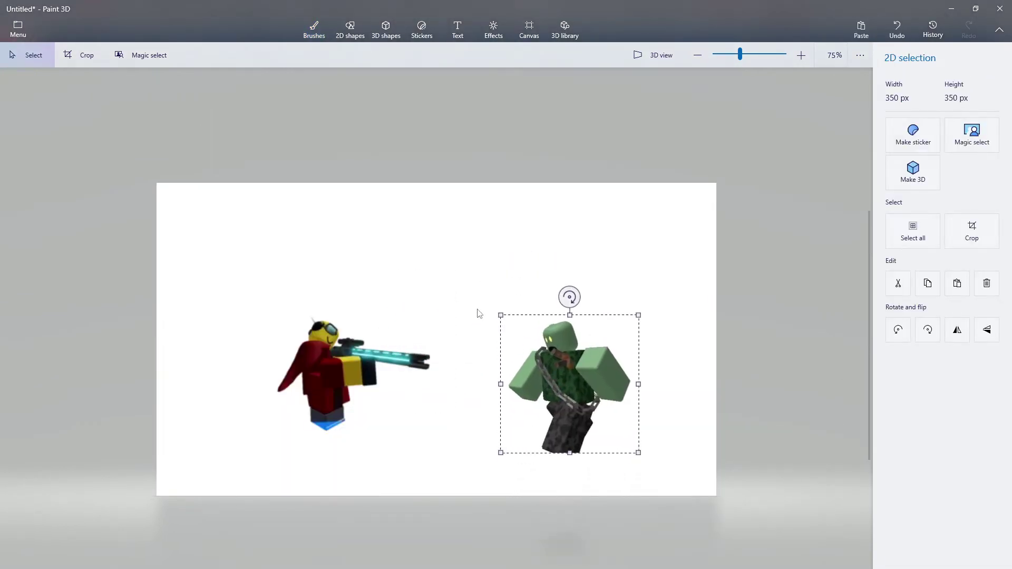
key("b")
scroll(487, 298, "up", 1)
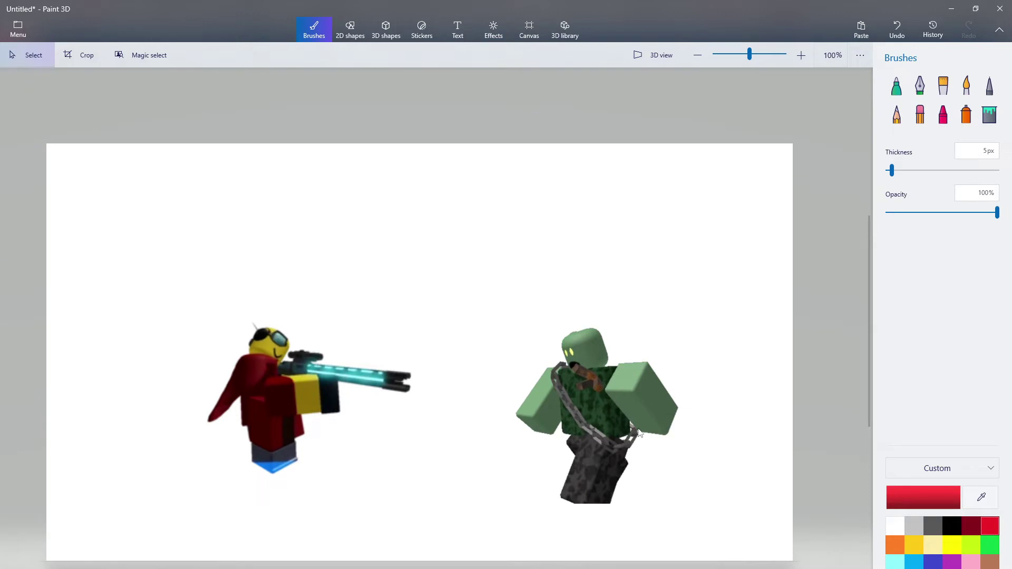
scroll(318, 419, "up", 1)
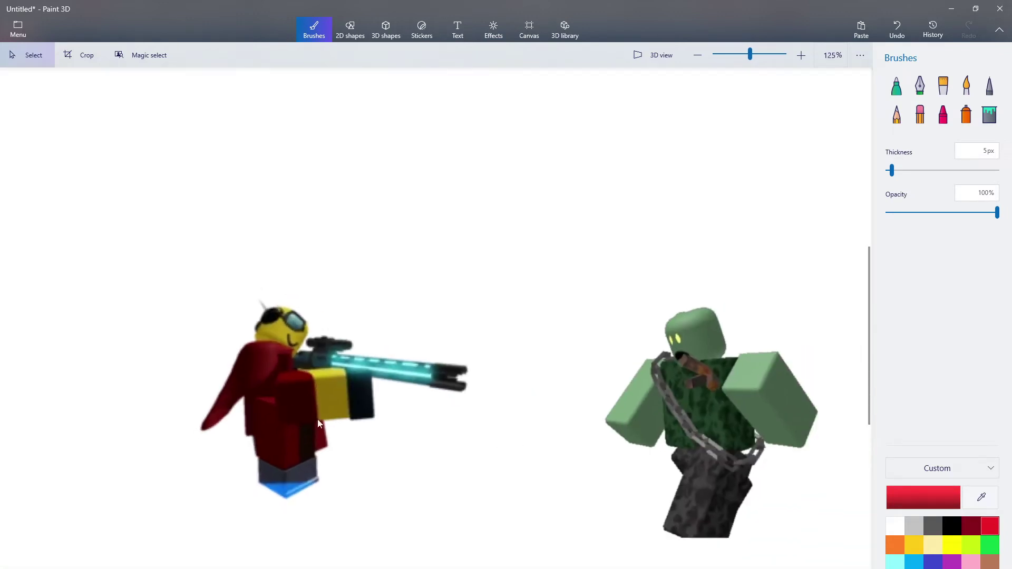
scroll(791, 446, "up", 3)
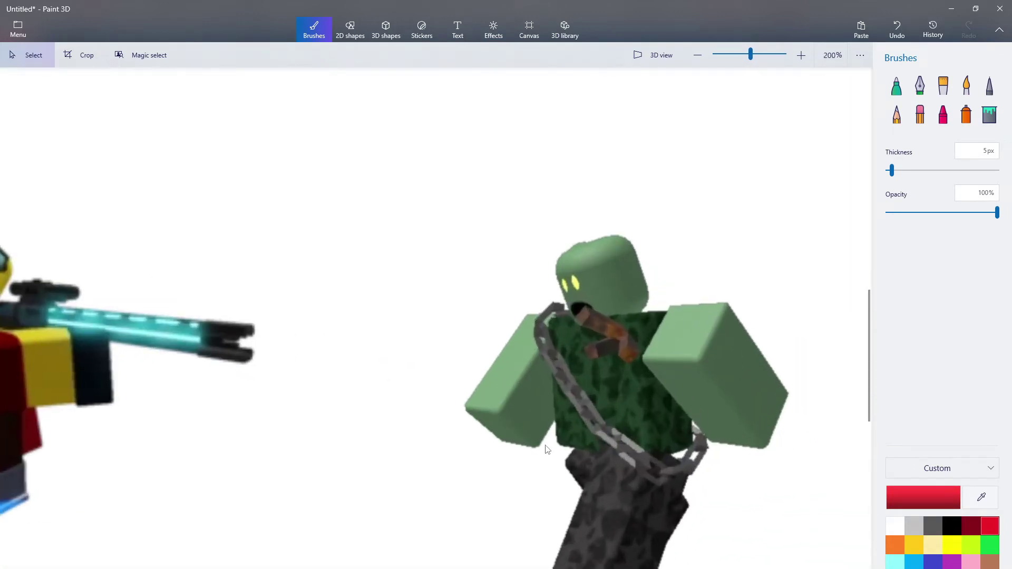
scroll(545, 448, "down", 1)
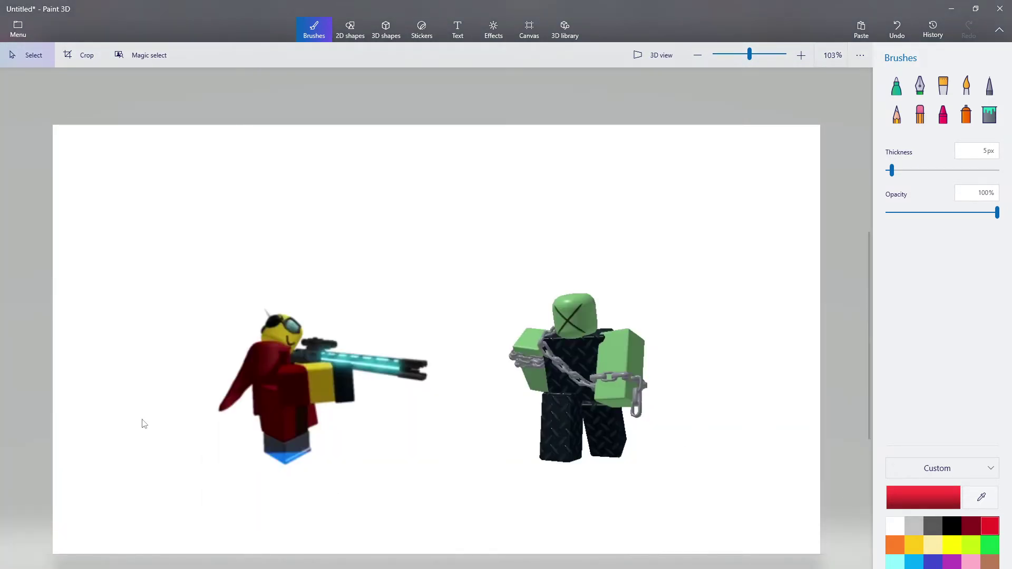
- Select the chained zombie with the X-marked face, squash it to 409 × 113 px and delete it from the canvas
scroll(144, 425, "up", 1)
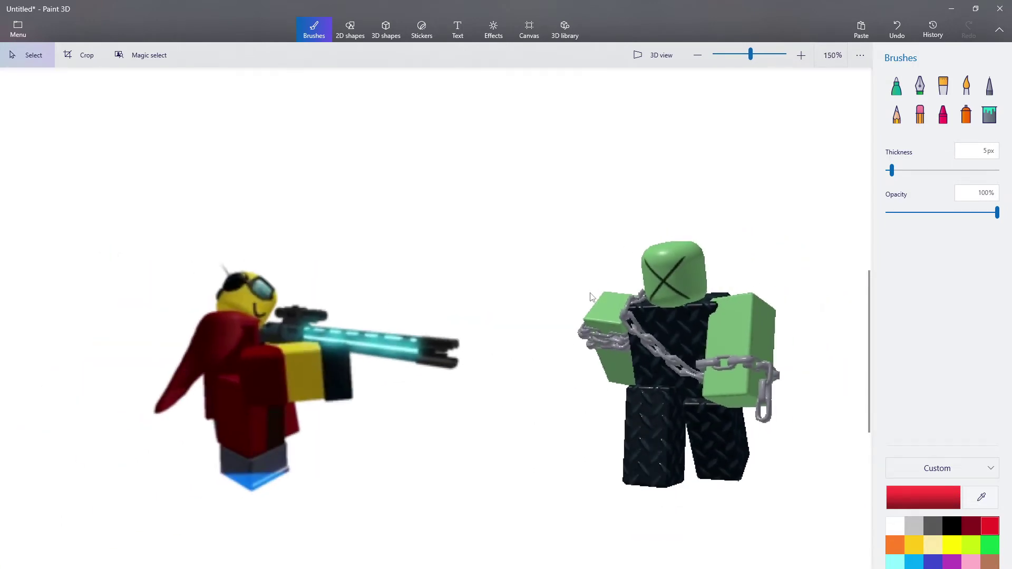
scroll(750, 376, "up", 1)
scroll(558, 451, "down", 1)
left_click_drag(485, 546, 809, 241)
left_click_drag(648, 242, 636, 456)
scroll(575, 364, "down", 1)
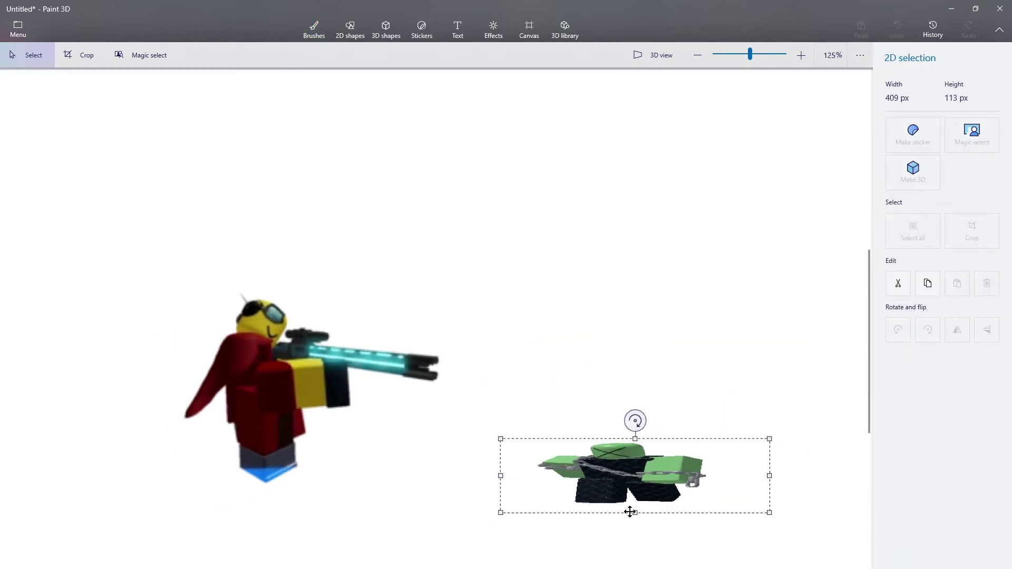
key("Delete")
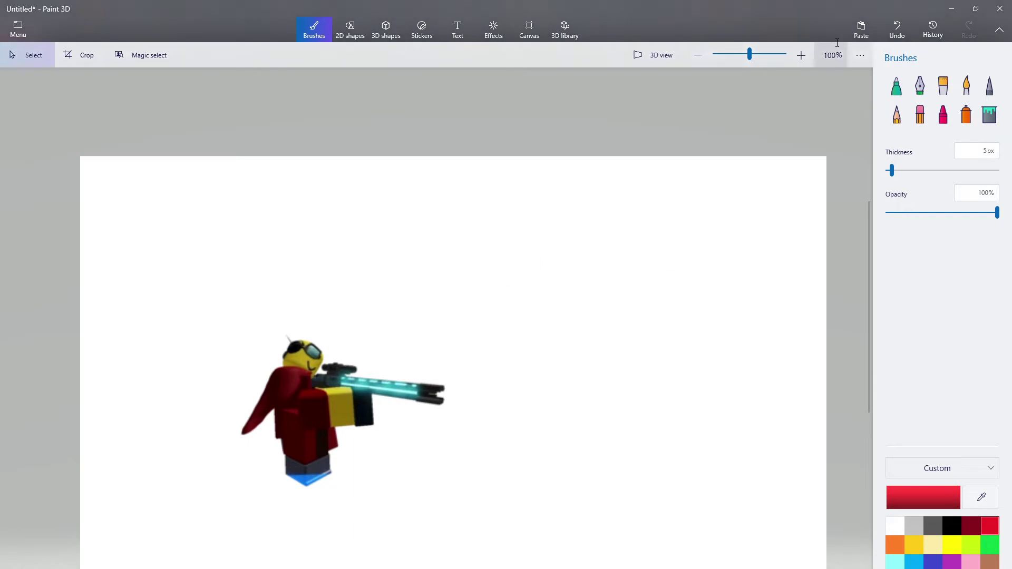
- Paste the dark horned figure at 350 × 350 px, place it right of the sniper and squash its face area
key("ctrl+v")
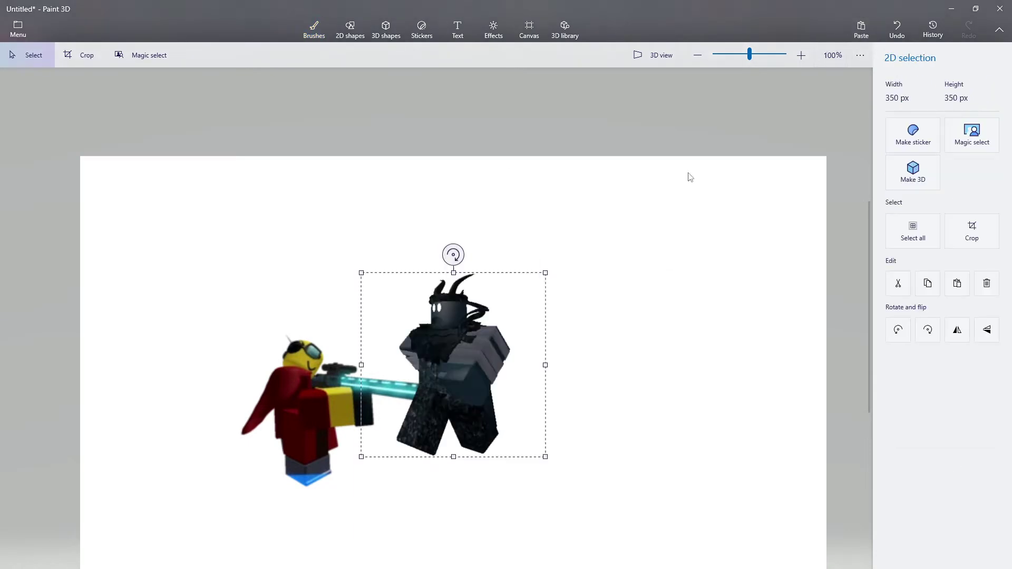
left_click_drag(481, 346, 647, 387)
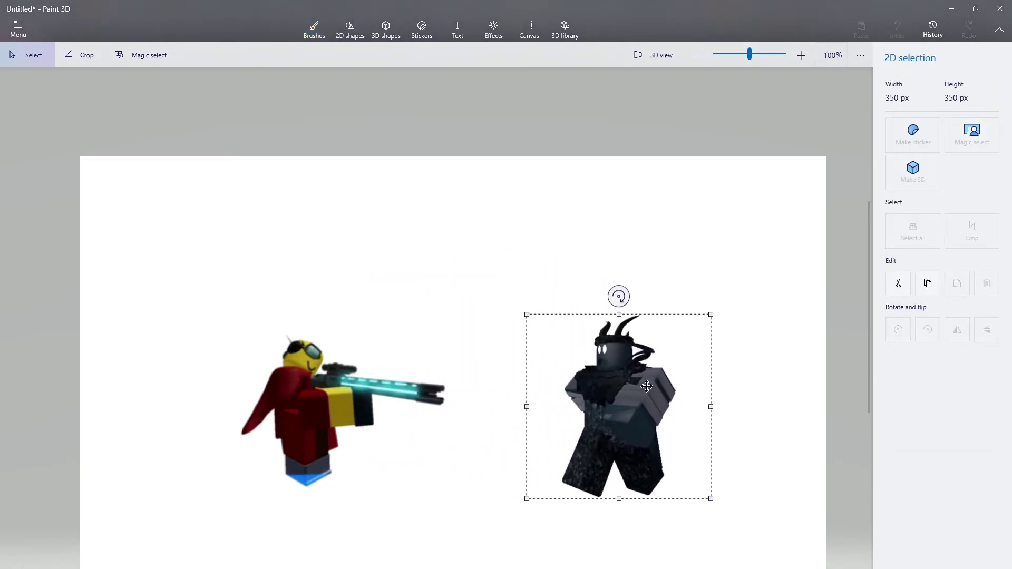
left_click(635, 264)
scroll(635, 264, "up", 1)
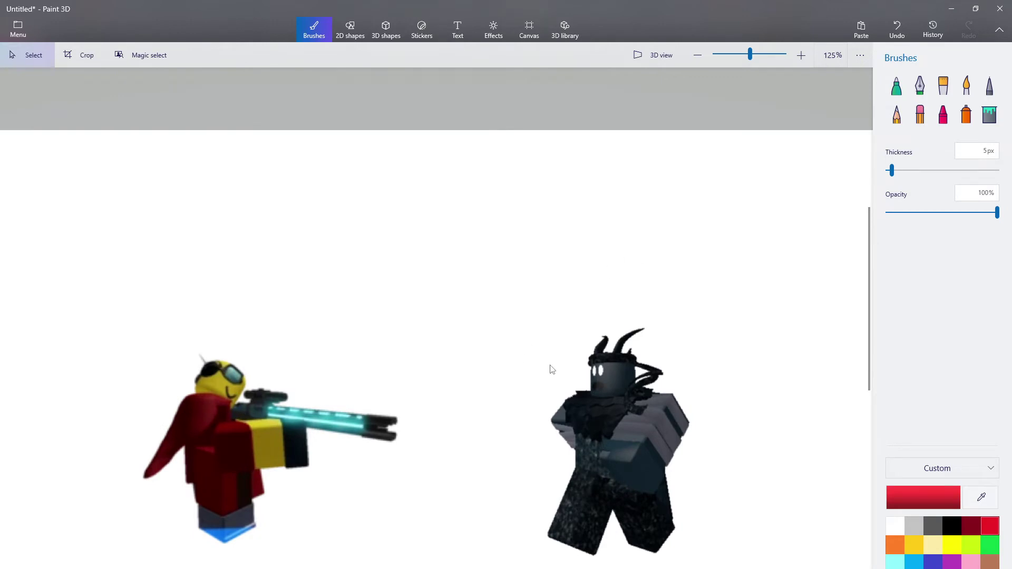
scroll(607, 391, "up", 3)
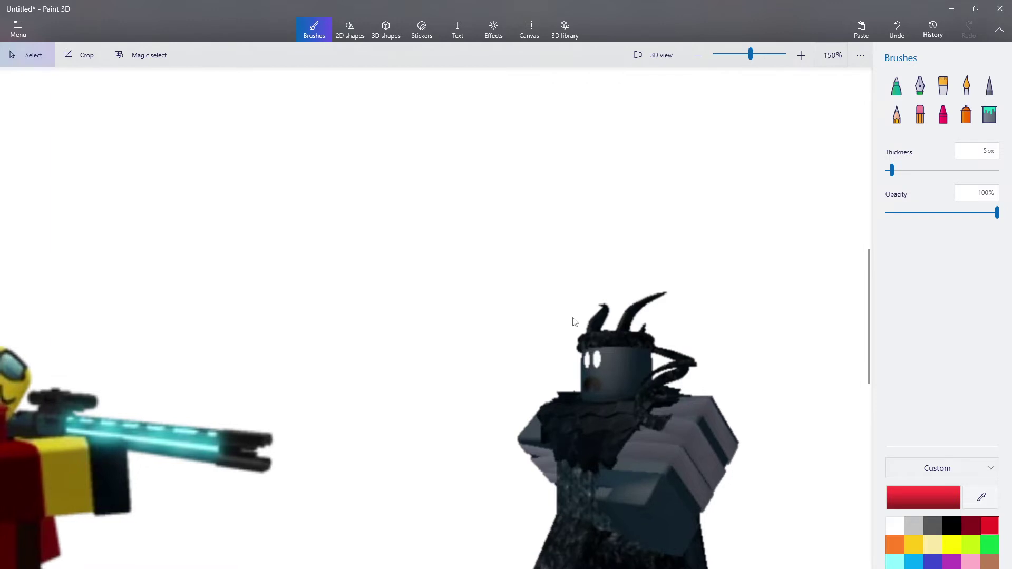
scroll(575, 317, "down", 3)
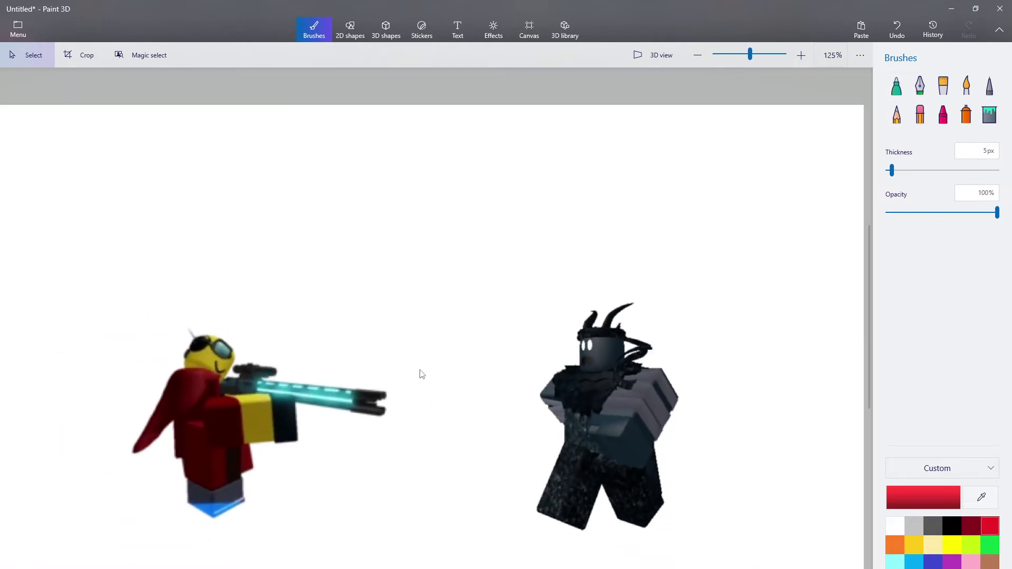
scroll(511, 374, "down", 1)
scroll(548, 431, "up", 1)
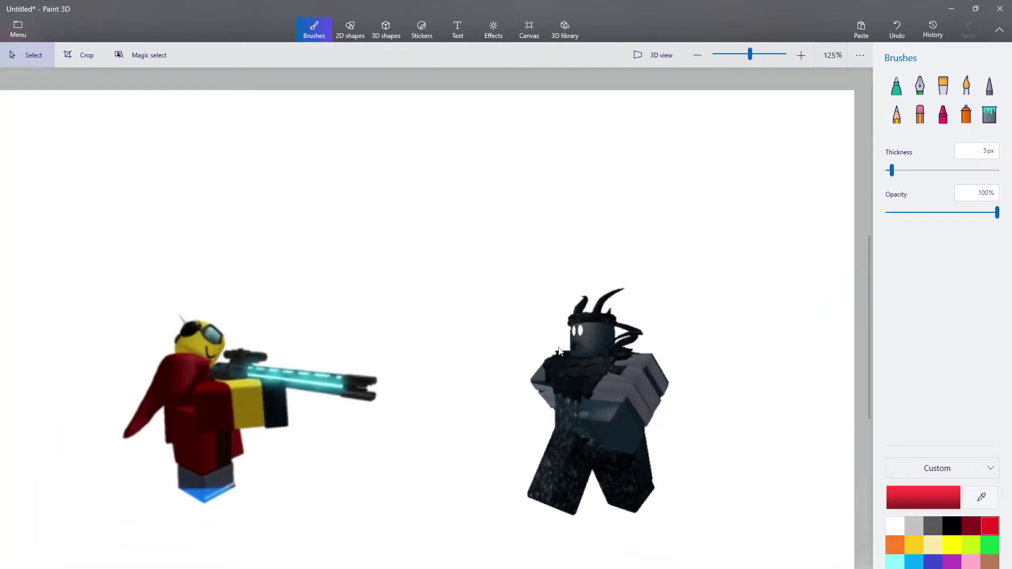
mouse_move(564, 348)
left_mouse_down()
mouse_move(609, 316)
mouse_move(590, 338)
left_mouse_up()
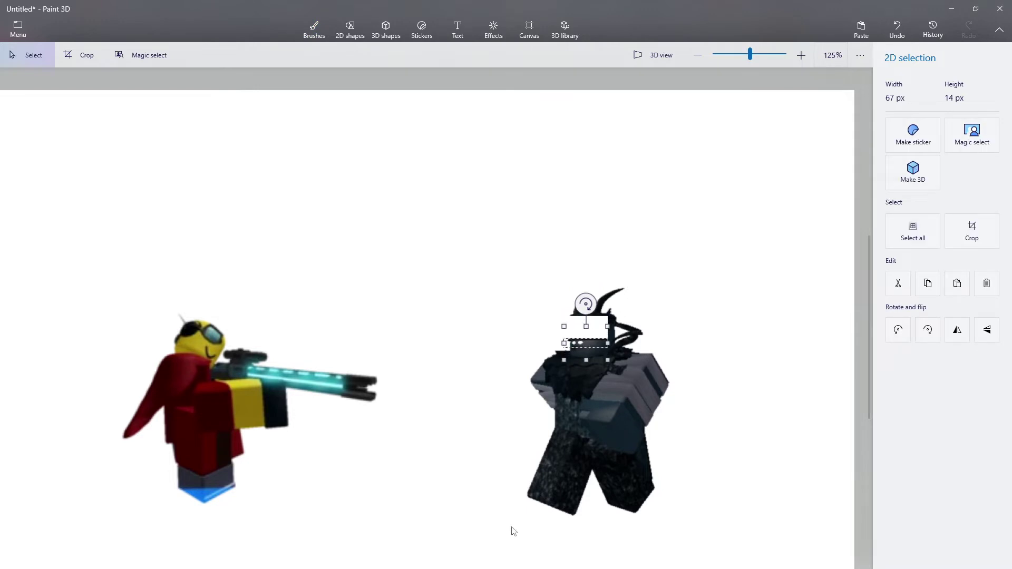
- Switch to OBS to pause the screen recording and return to Paint 3D
key("alt+Tab")
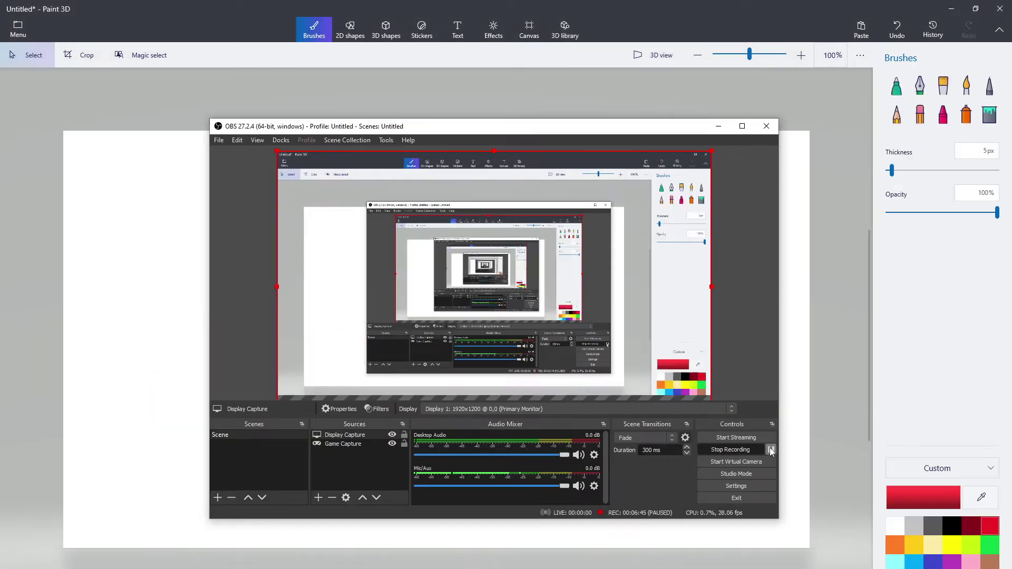
left_click(821, 170)
- Paste the red and cyan figure with lightning at 350 × 350 px and place it right of the sniper, slightly above the sniper's level
left_click(861, 29)
left_click_drag(480, 354, 673, 361)
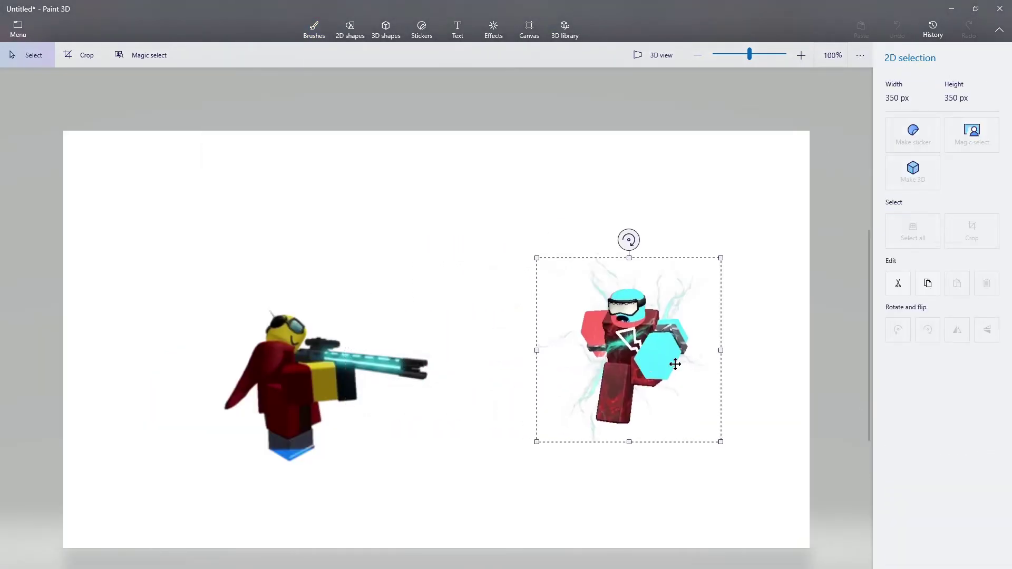
left_click_drag(601, 356, 601, 336)
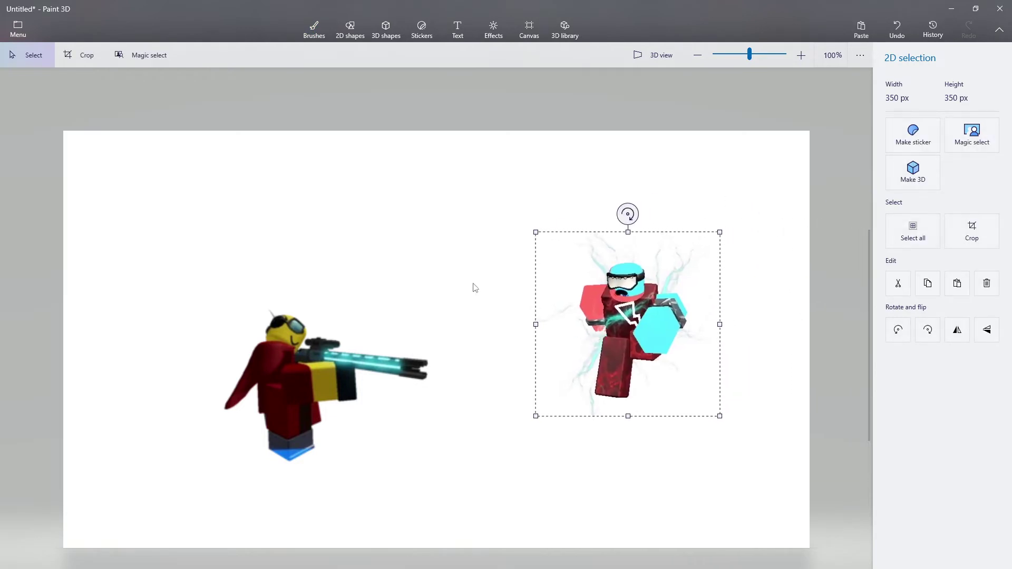
- Uncover the browser to view the Charge page's statistics on the Tower Defense Simulator Wiki, and return to Paint 3D
mouse_move(801, 99)
left_mouse_down()
mouse_move(1010, 180)
mouse_move(1011, 231)
left_mouse_up()
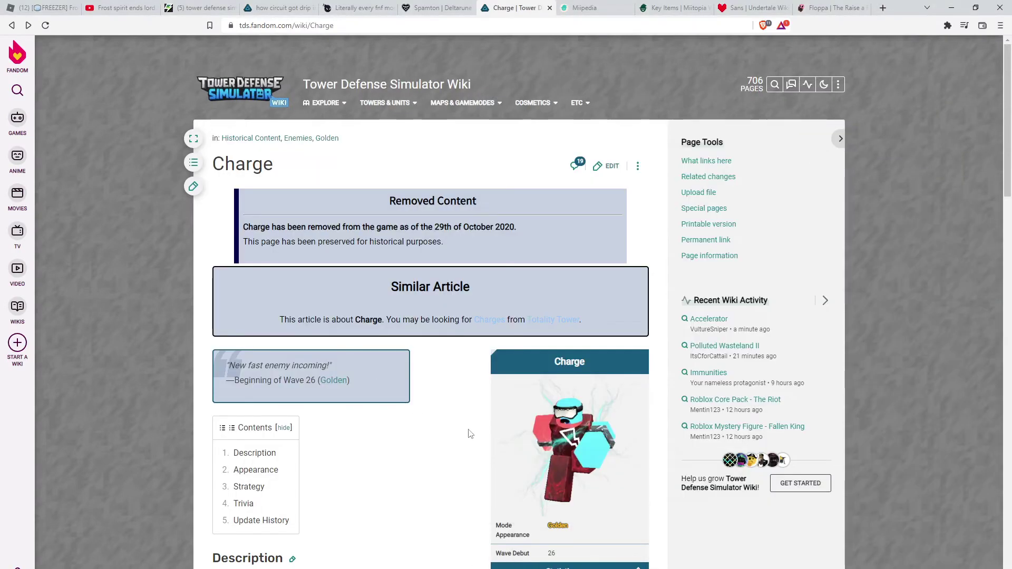
scroll(469, 433, "down", 1)
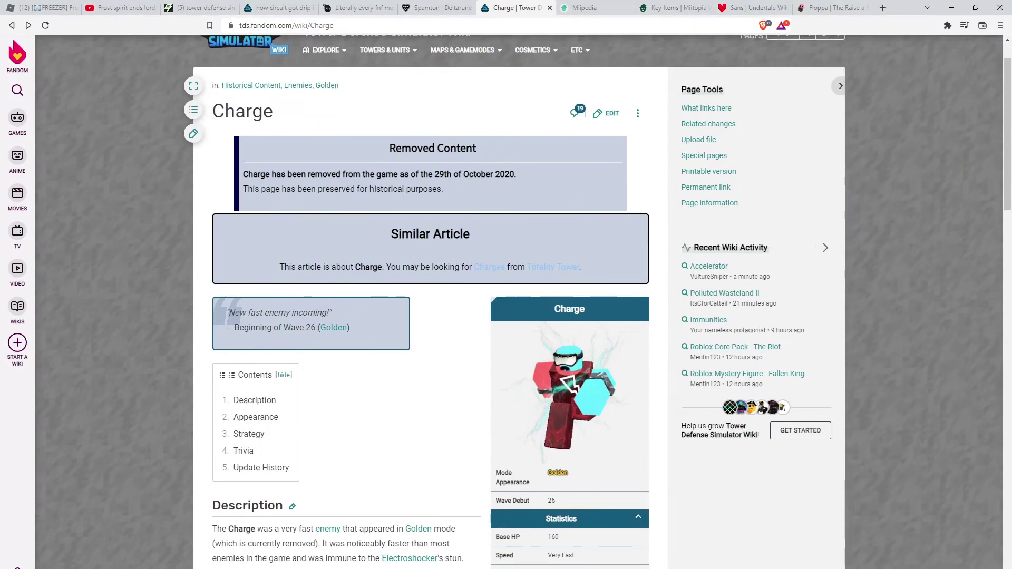
left_click_drag(1011, 232, 832, 181)
left_click_drag(957, 216, 785, 212)
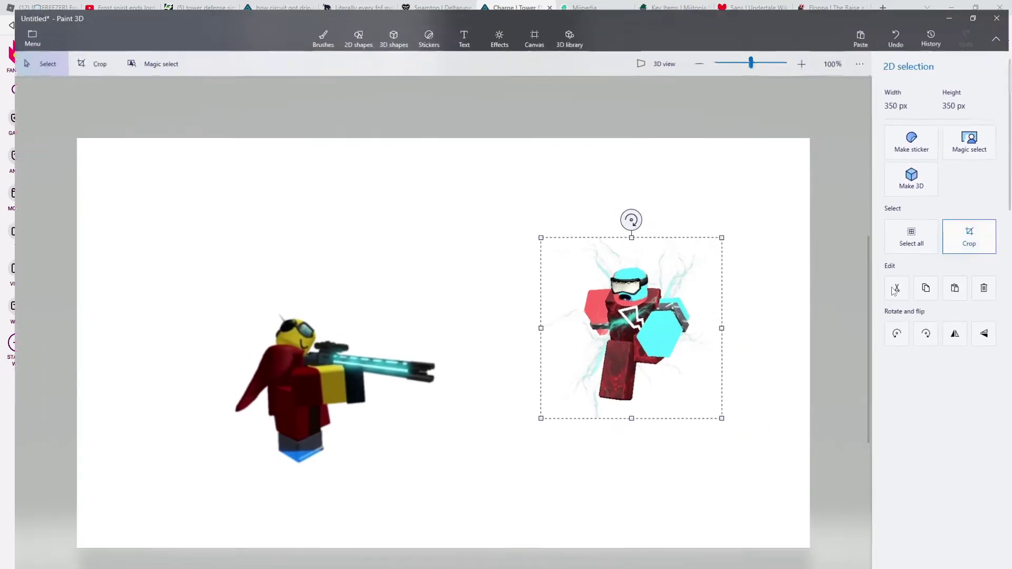
left_click(987, 211)
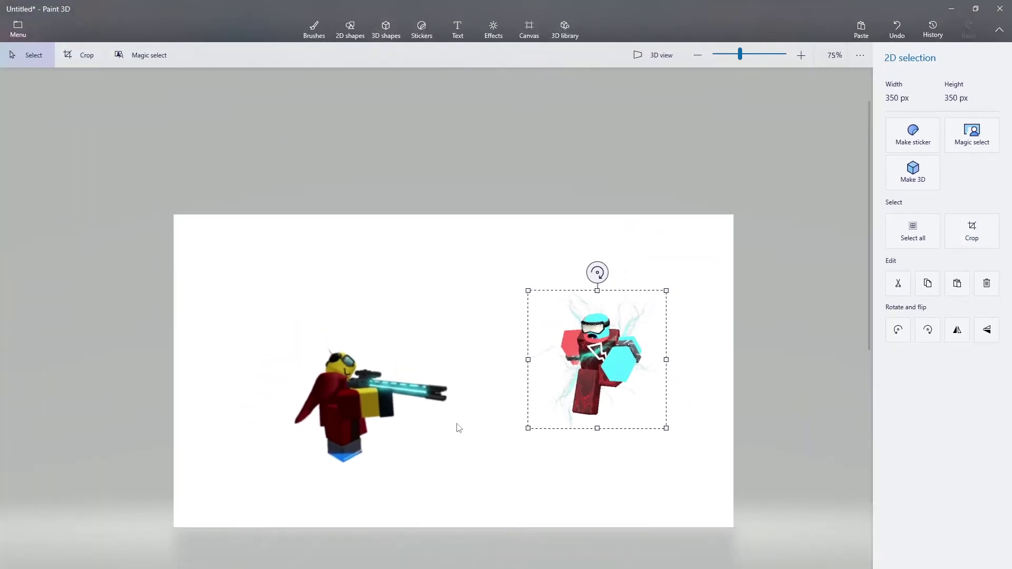
- Add the black 48-point 2D text "/set hp to 161" in Segoe UI above the sniper
left_click(459, 324)
scroll(461, 302, "up", 1)
left_click(457, 30)
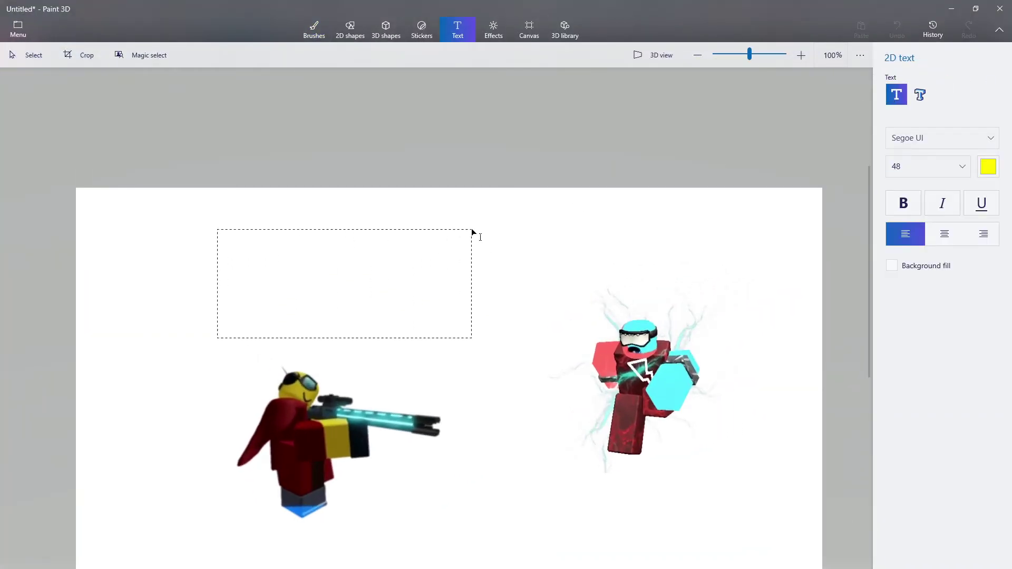
left_click_drag(472, 229, 471, 229)
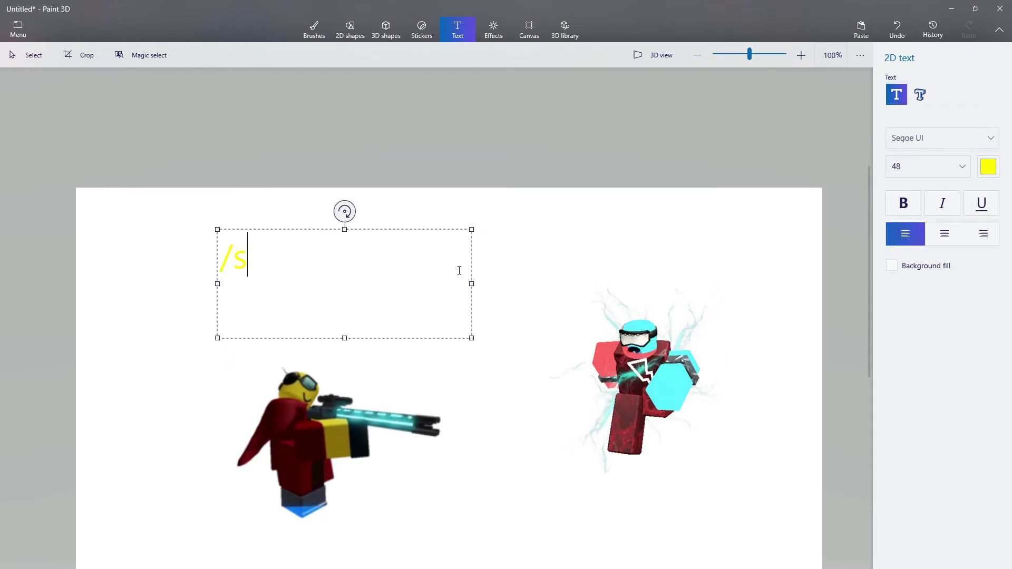
left_click(994, 172)
left_click(940, 206)
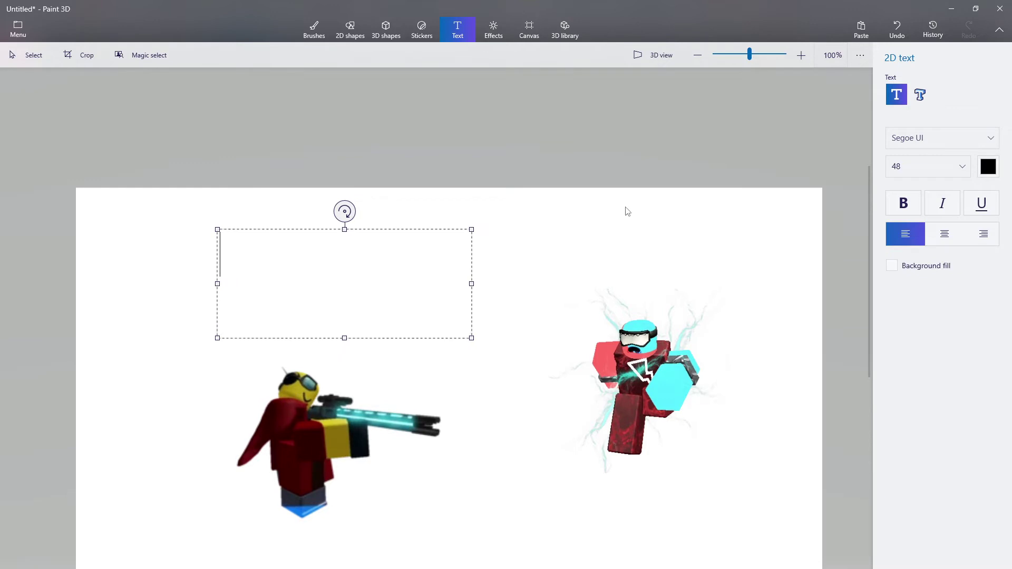
type("/set ")
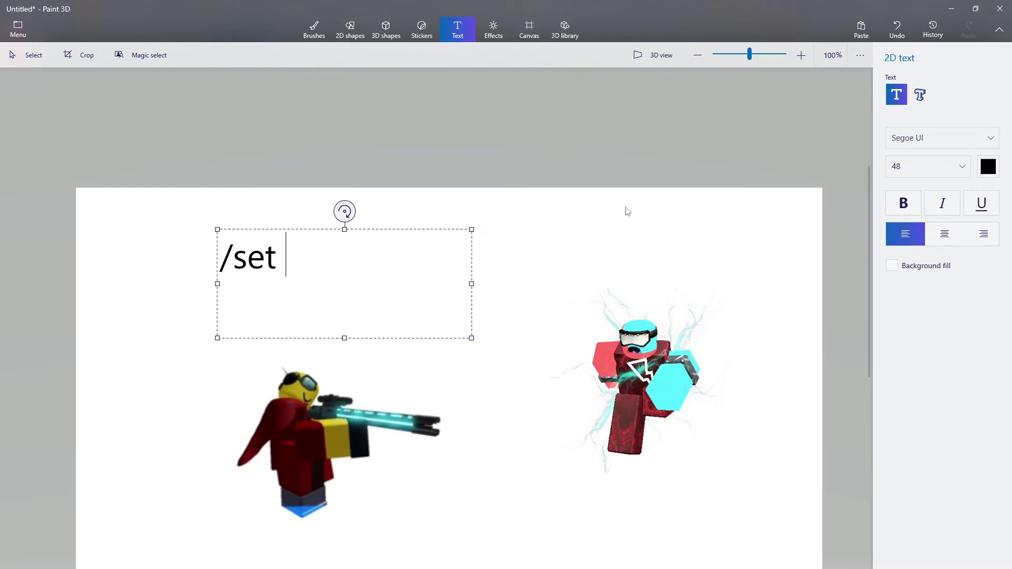
type("hp to 11")
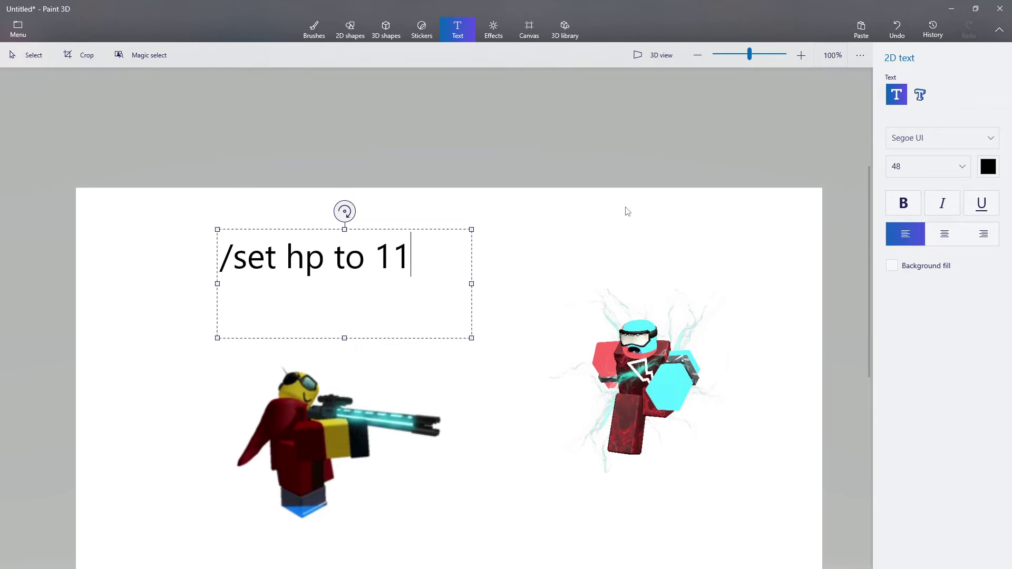
key("BackSpace")
type("61")
left_click(189, 219)
- Select the "/set hp to 161" text in a 612 × 172 px area and move it off the canvas above the upper edge
left_click_drag(195, 291, 518, 202)
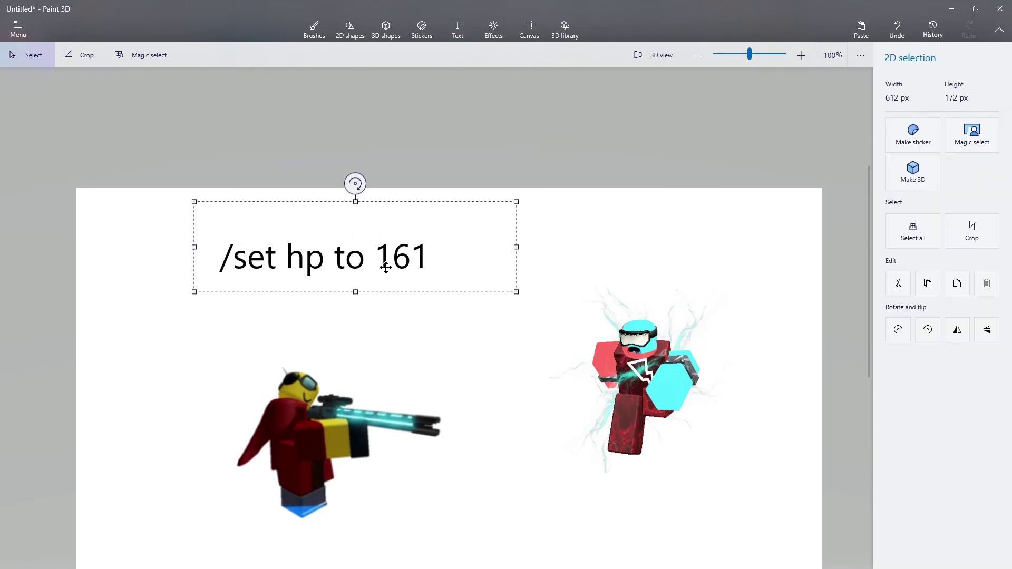
left_click_drag(385, 265, 444, 90)
left_click(508, 237)
- Select the lightning figure in a 486 × 422 px area and move it off the canvas past its left edge
scroll(520, 333, "down", 2)
scroll(577, 486, "up", 2)
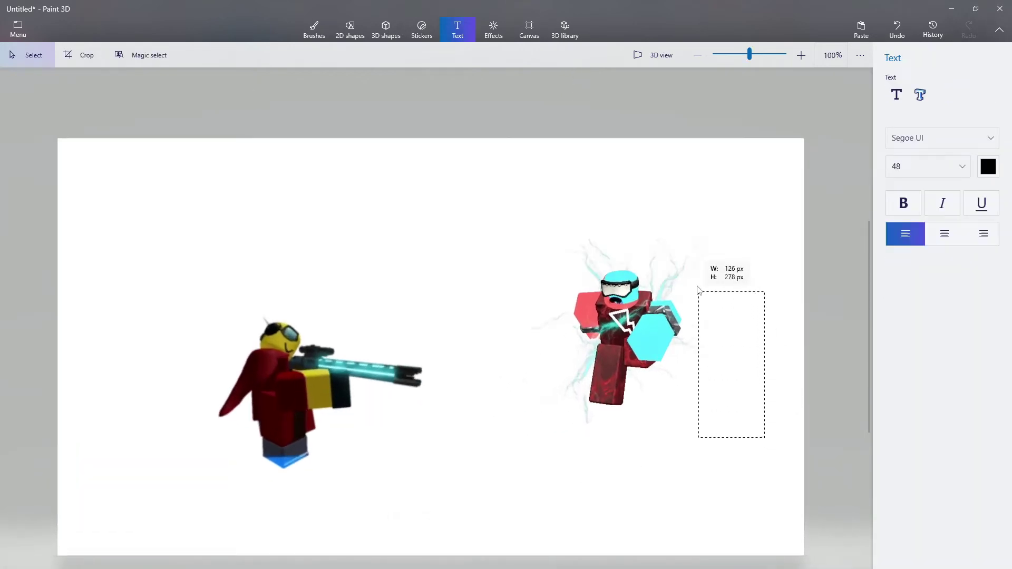
left_click_drag(697, 290, 510, 216)
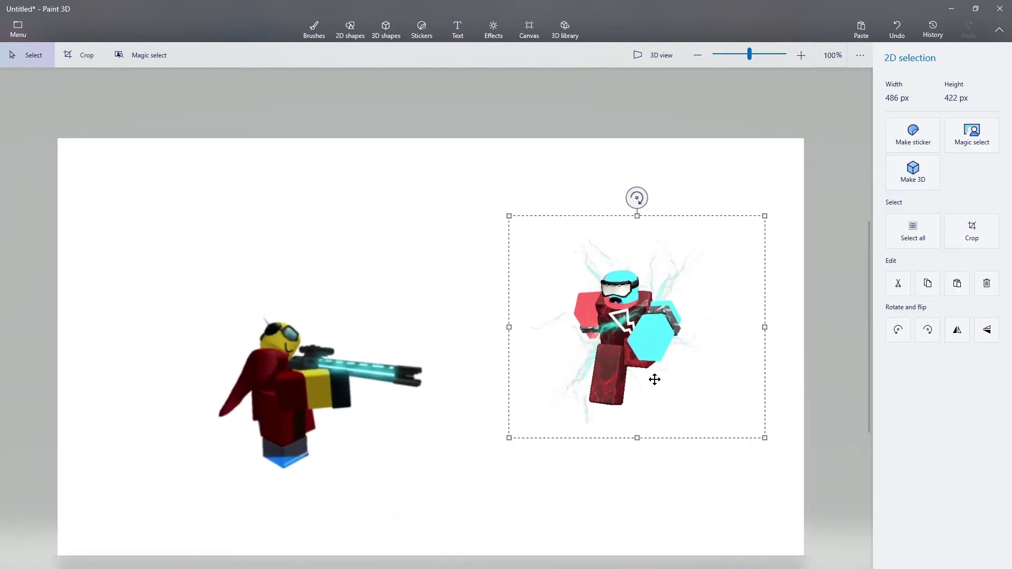
mouse_move(655, 366)
left_mouse_down()
mouse_move(592, 356)
mouse_move(627, 350)
mouse_move(653, 364)
left_mouse_up()
scroll(581, 286, "up", 1)
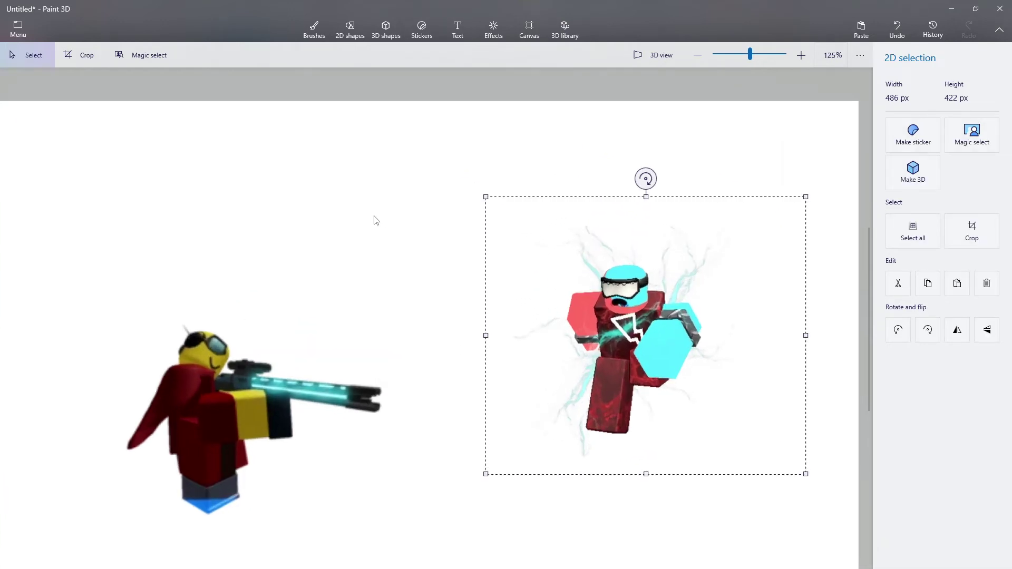
scroll(362, 219, "up", 1)
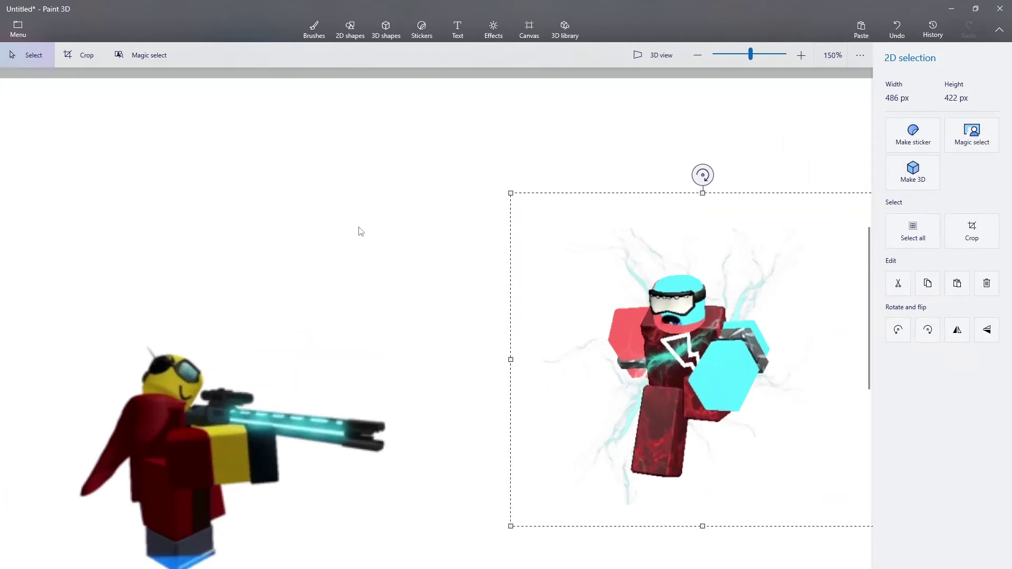
scroll(352, 266, "down", 1)
scroll(353, 266, "down", 1)
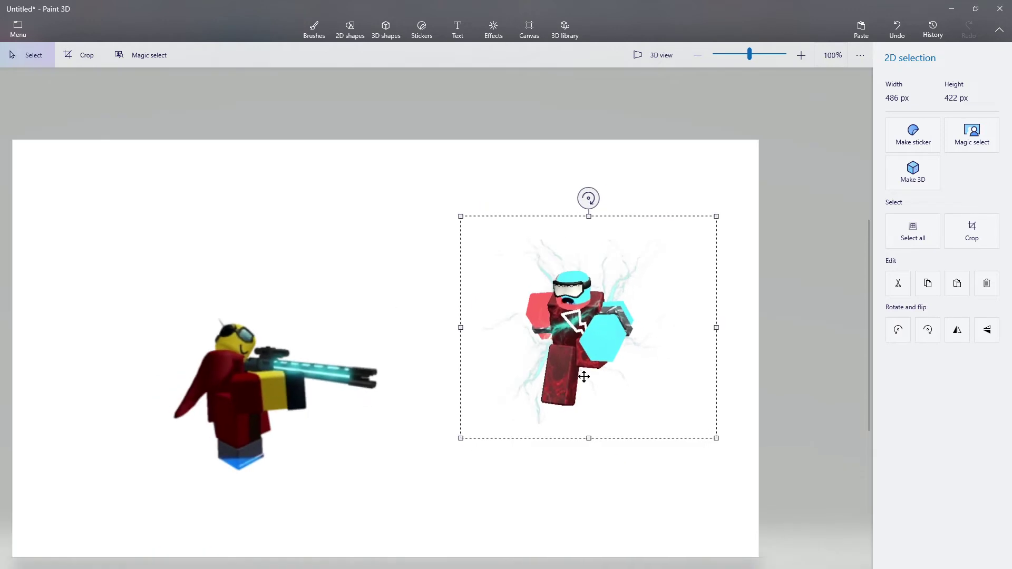
scroll(652, 350, "down", 1)
left_click_drag(651, 350, 0, 256)
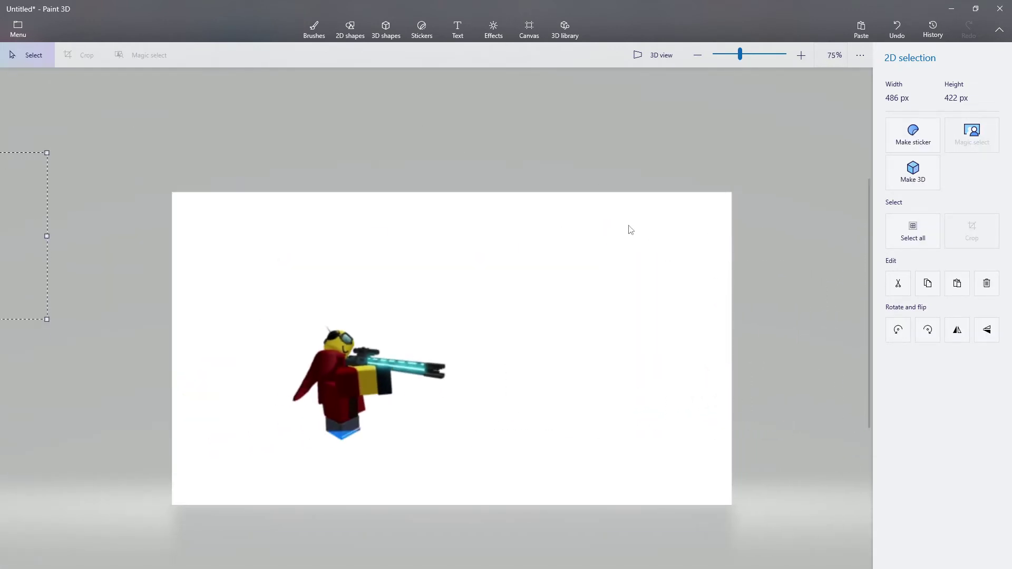
- Add the black 48-point 2D text "/set base hp 4M" in Segoe UI above the sniper
left_click(458, 31)
scroll(476, 418, "up", 1)
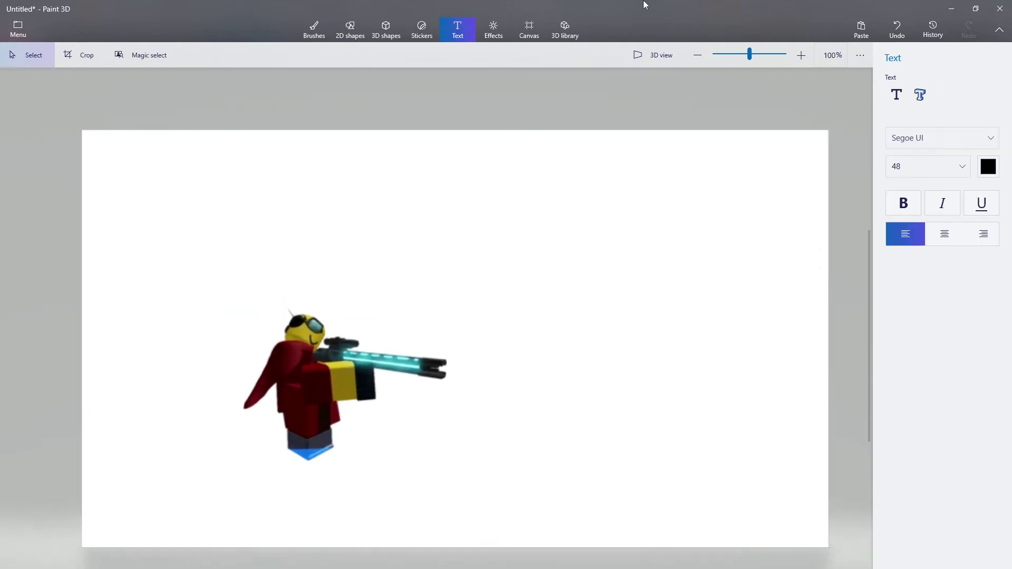
left_click(896, 96)
left_click_drag(500, 169, 594, 154)
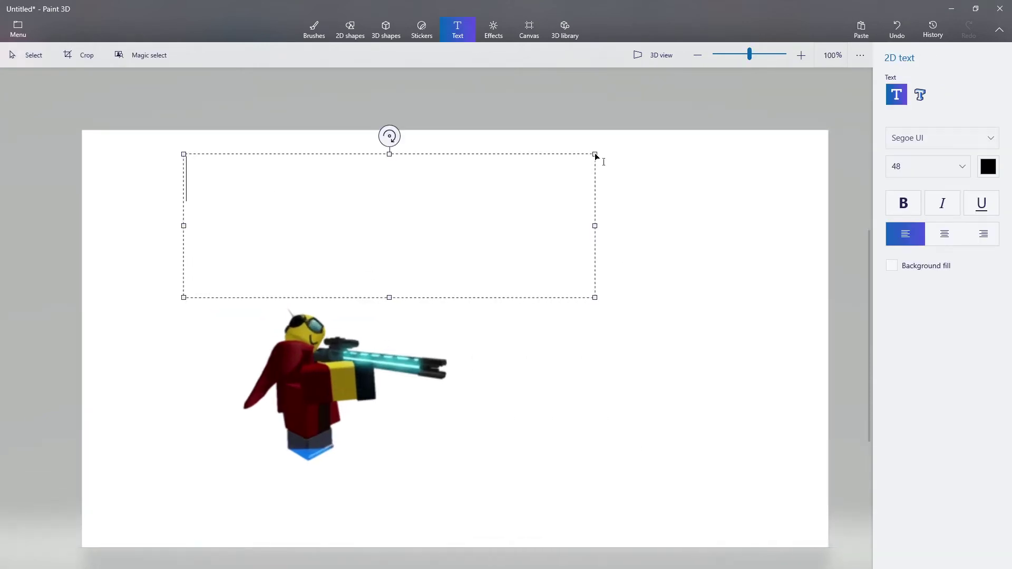
type("/set ")
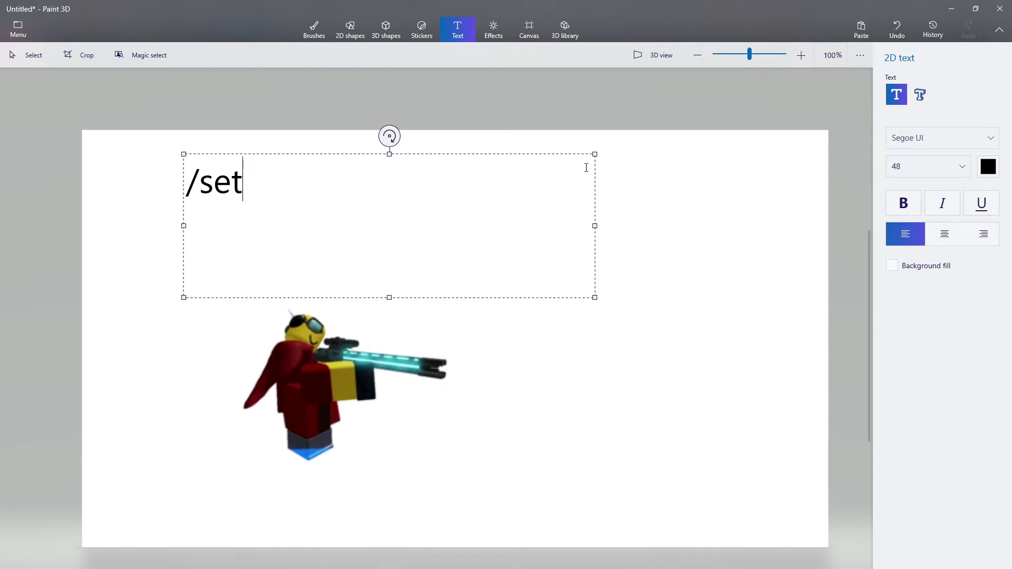
type("h")
key("BackSpace")
type("base h")
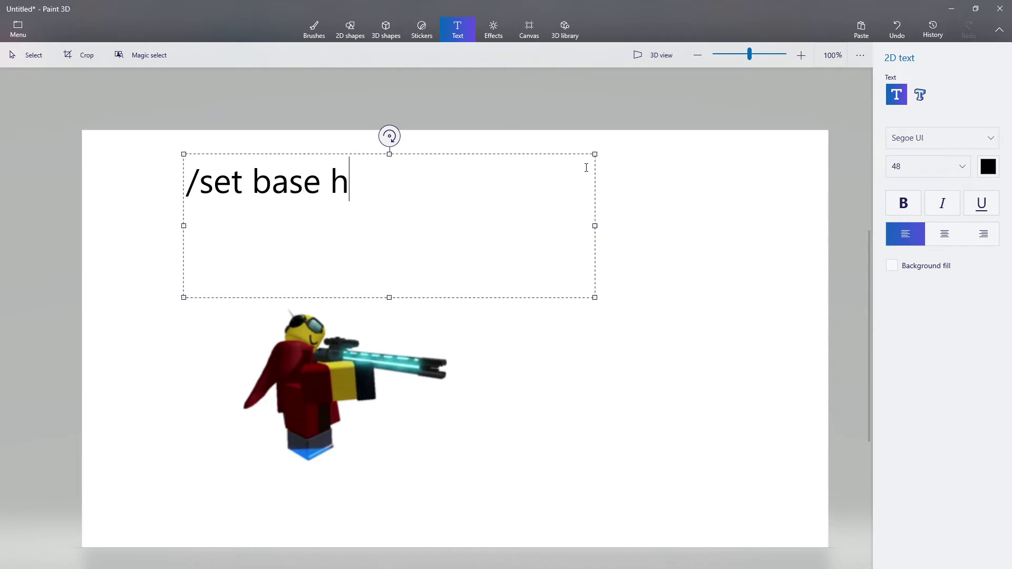
type("p to")
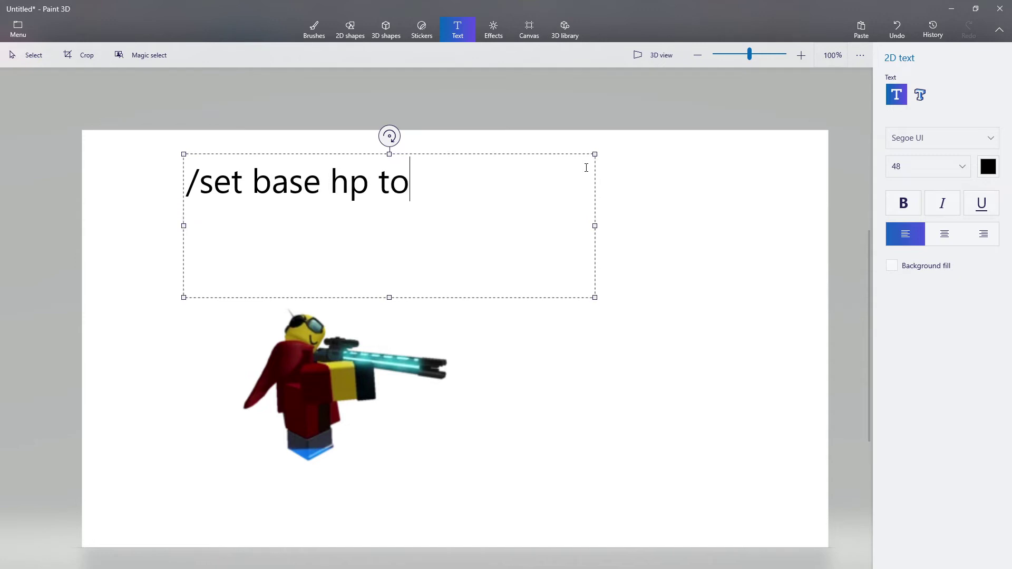
key("BackSpace")
key("BackSpace")
type("4M")
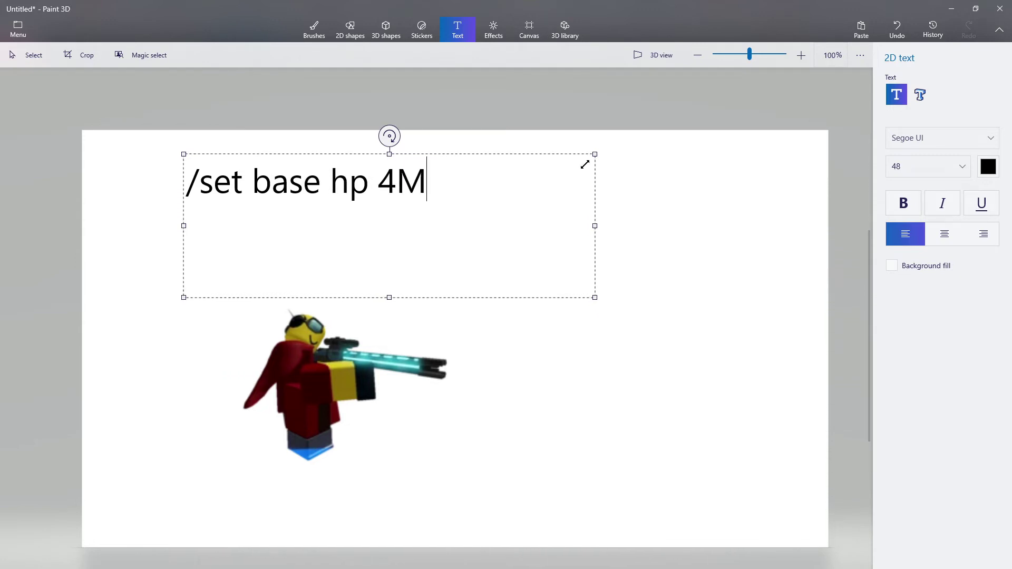
left_click(112, 213)
- Select the "/set base hp 4M" text in a 609 × 127 px area and delete it
left_click_drag(153, 210, 472, 140)
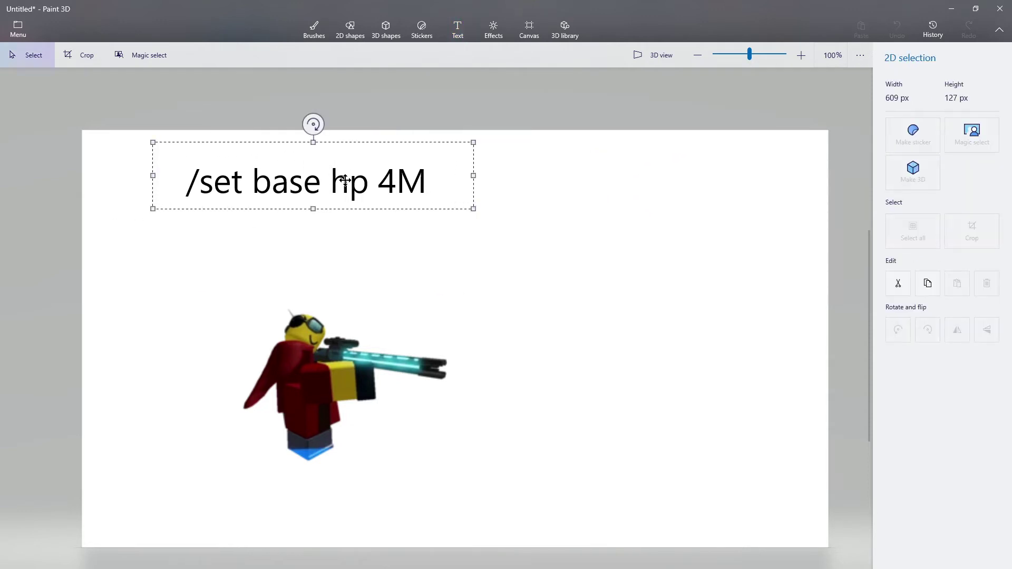
key("Delete")
- Switch to OBS and pause the screen recording
key("alt+Tab")
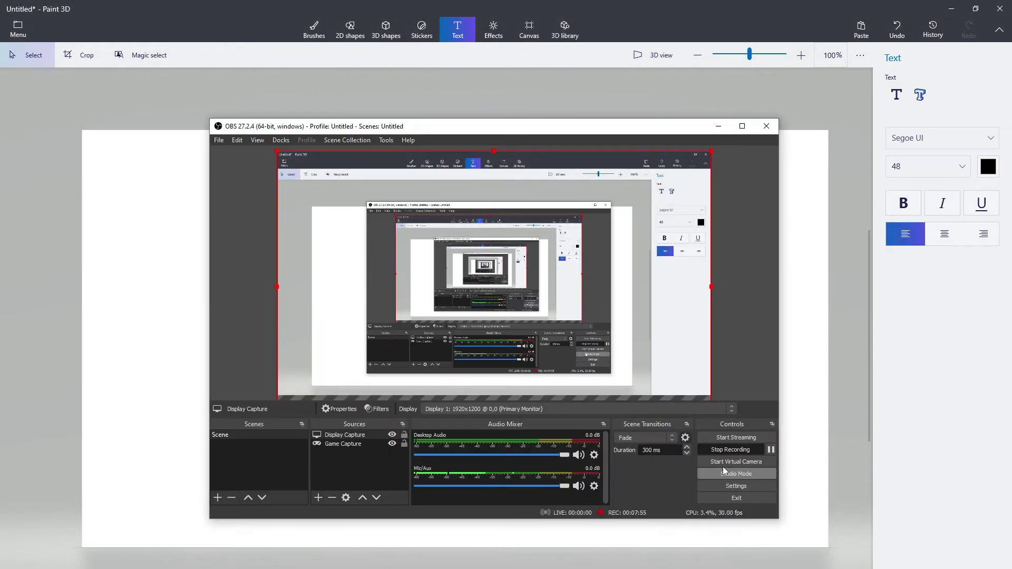
left_click(771, 450)
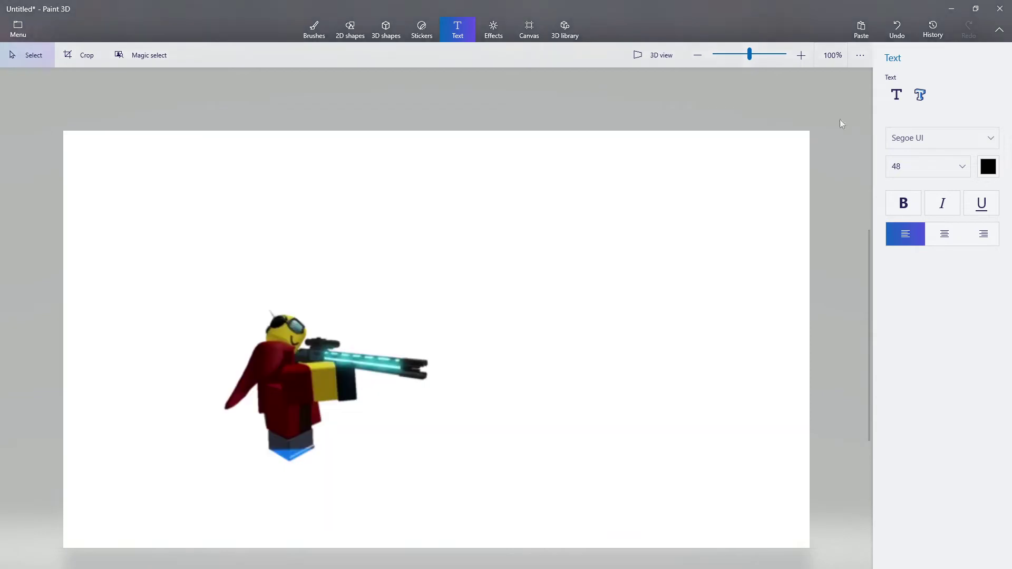
- Paste the 300 × 300 px purple question-mark figure and place it facing the sniper's rifle
left_click(861, 29)
left_click_drag(437, 340, 577, 374)
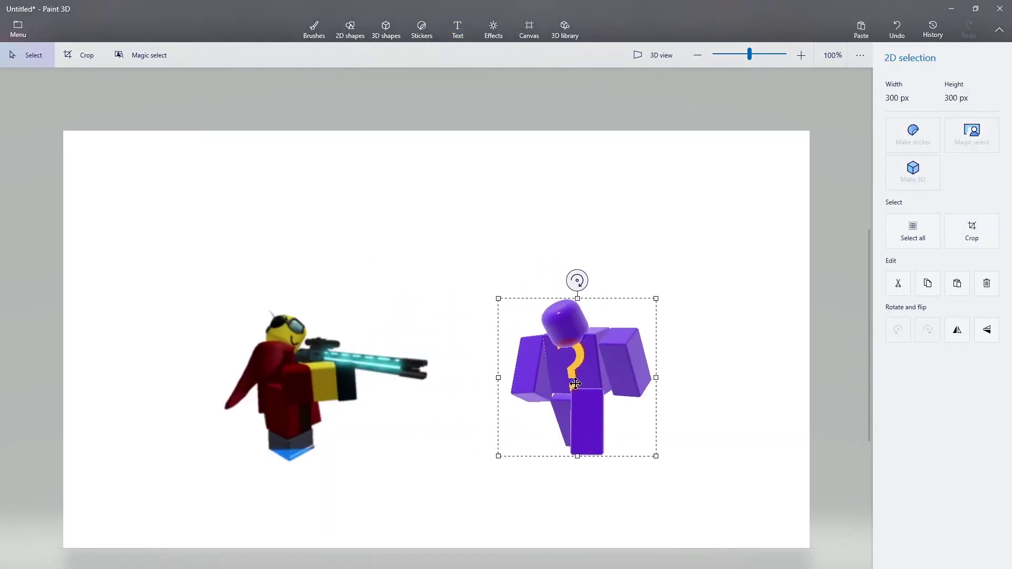
left_click(504, 273)
- Select most of the purple figure in a 341 × 279 px area and squash it to 232 px wide
scroll(504, 261, "up", 1)
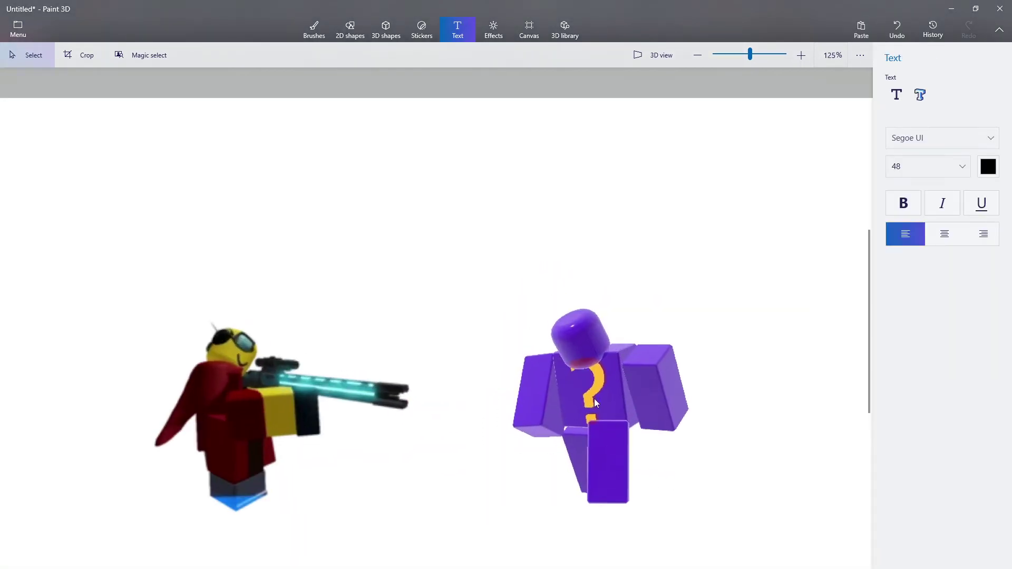
scroll(594, 402, "up", 1)
scroll(606, 396, "up", 2)
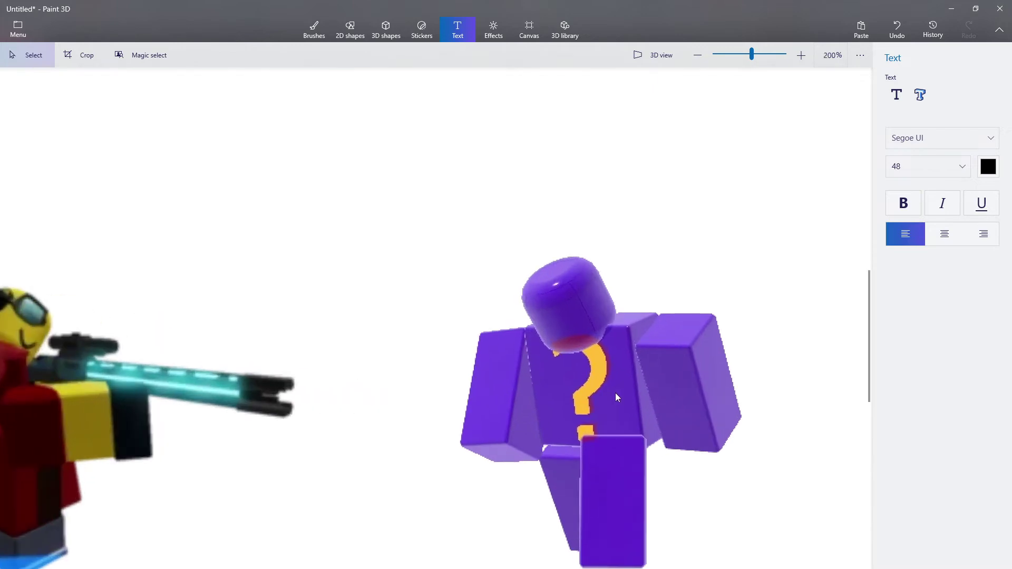
scroll(641, 377, "up", 4)
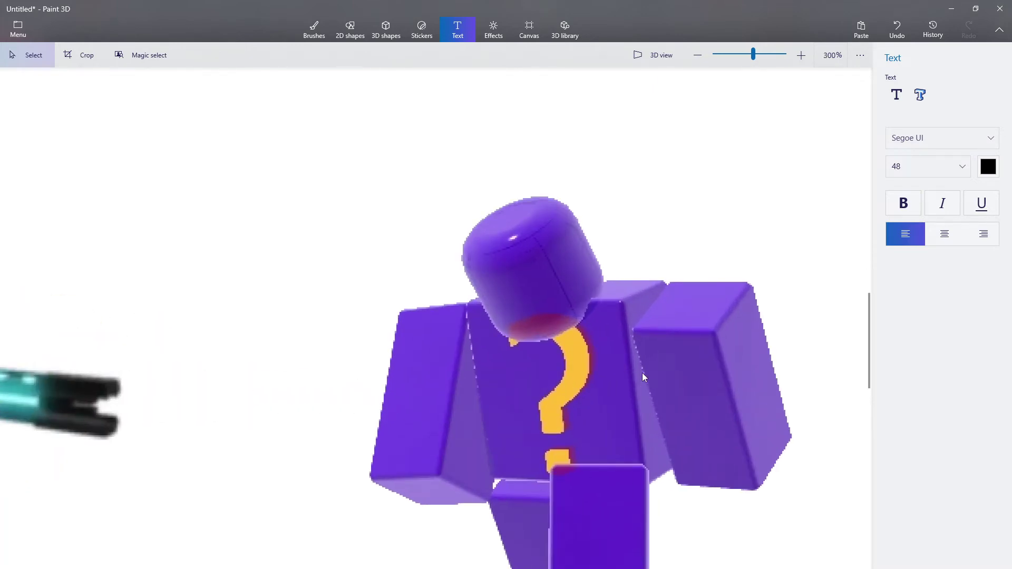
scroll(642, 372, "down", 7)
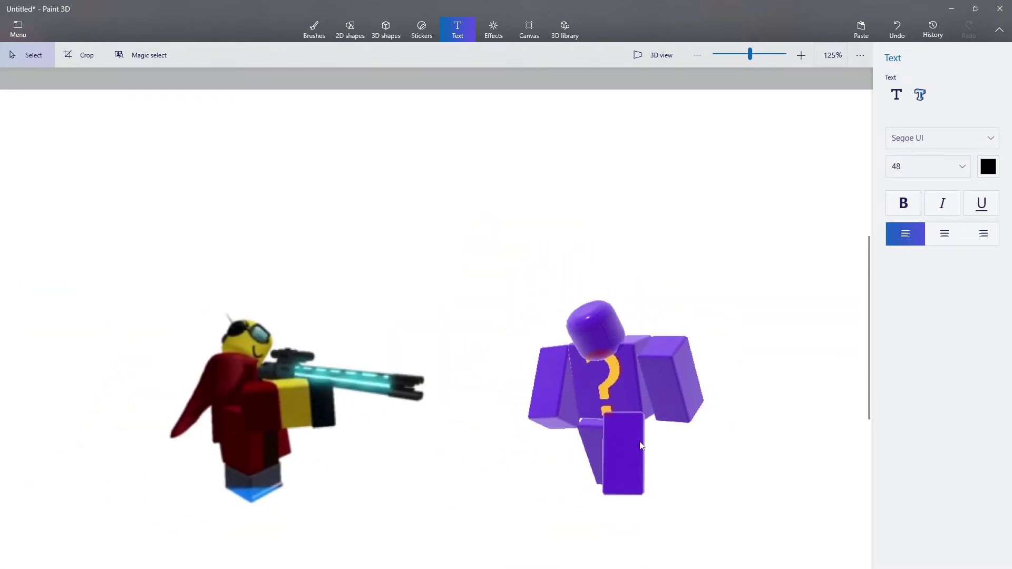
left_click_drag(755, 479, 530, 297)
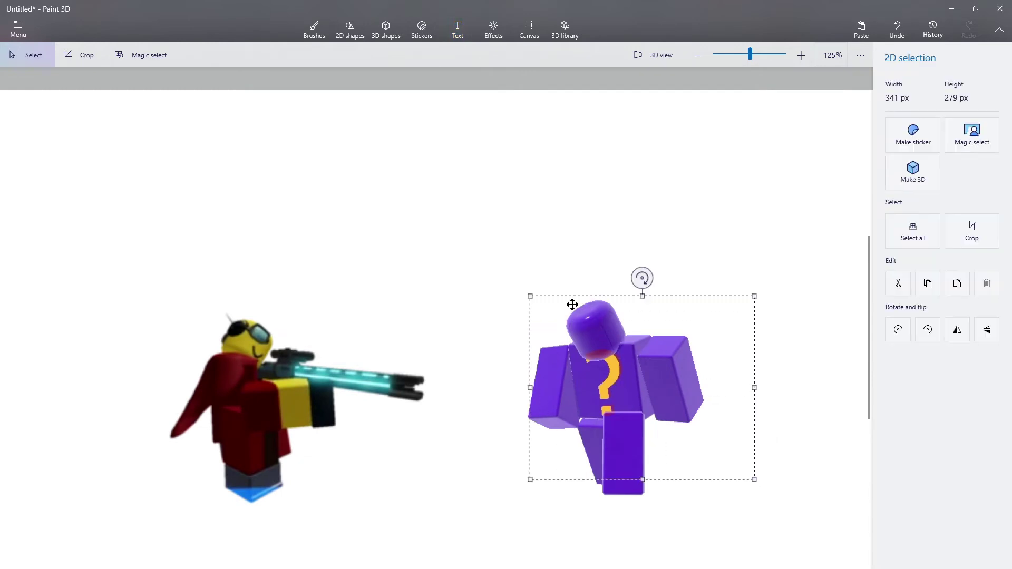
left_click_drag(528, 389, 598, 389)
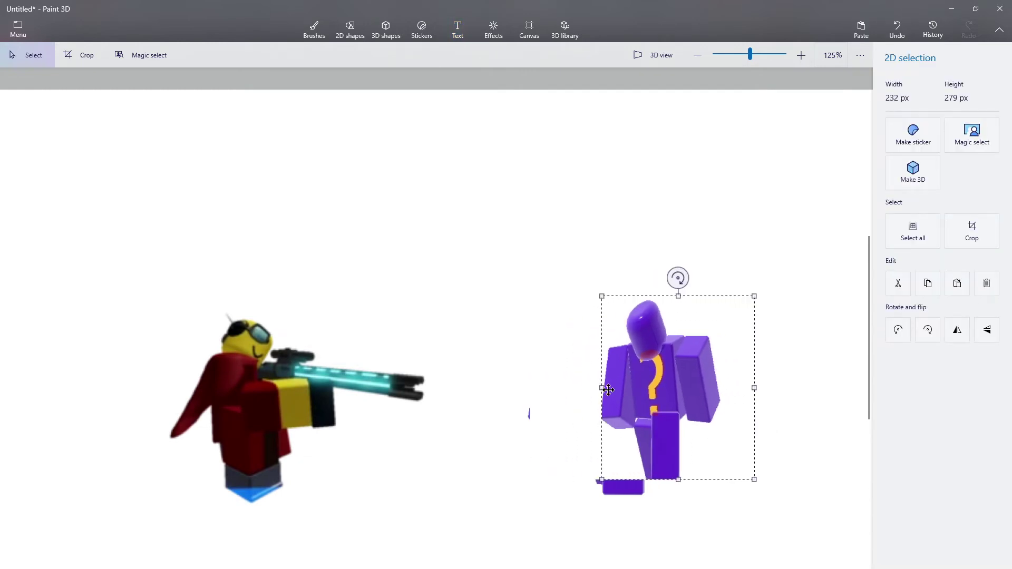
key("t")
- Select the distorted purple figure with its leftover pieces in an area about 410 × 474 px and delete it
scroll(708, 521, "down", 2)
left_click_drag(662, 304, 536, 262)
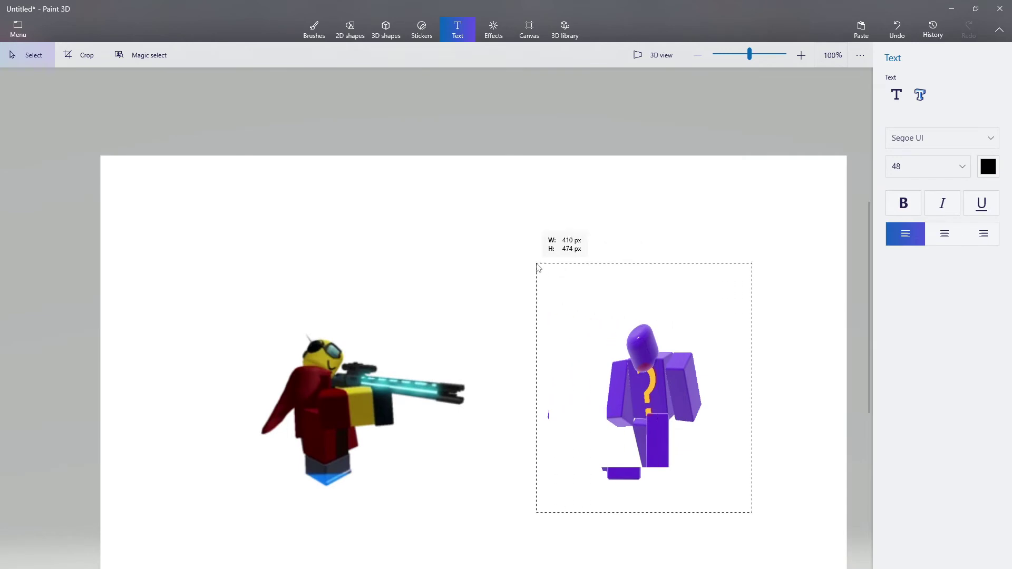
key("Delete")
key("alt+Tab")
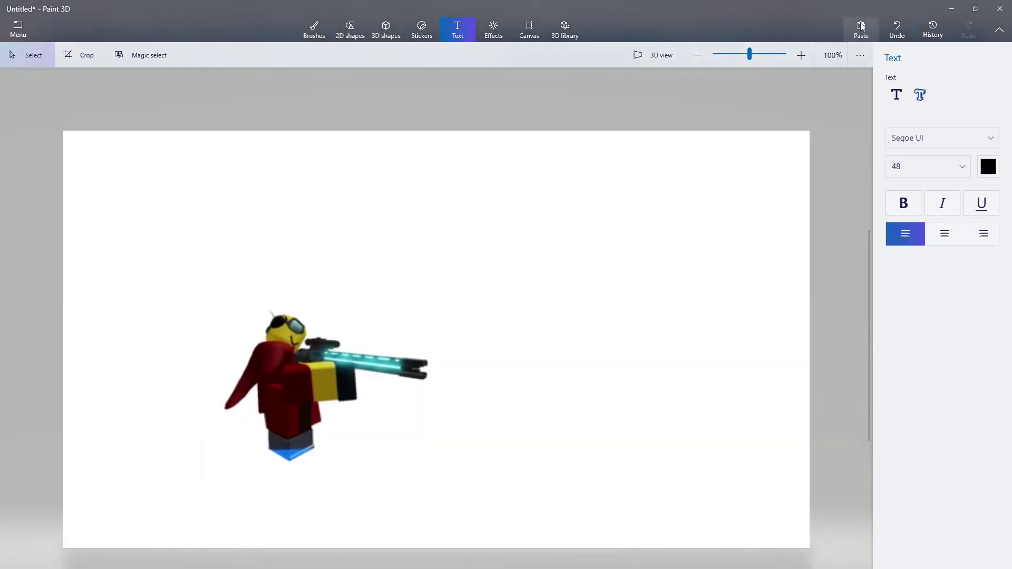
- Paste the 350 × 350 px grey stone figure with red eyes and place it facing the sniper's rifle
left_click(861, 26)
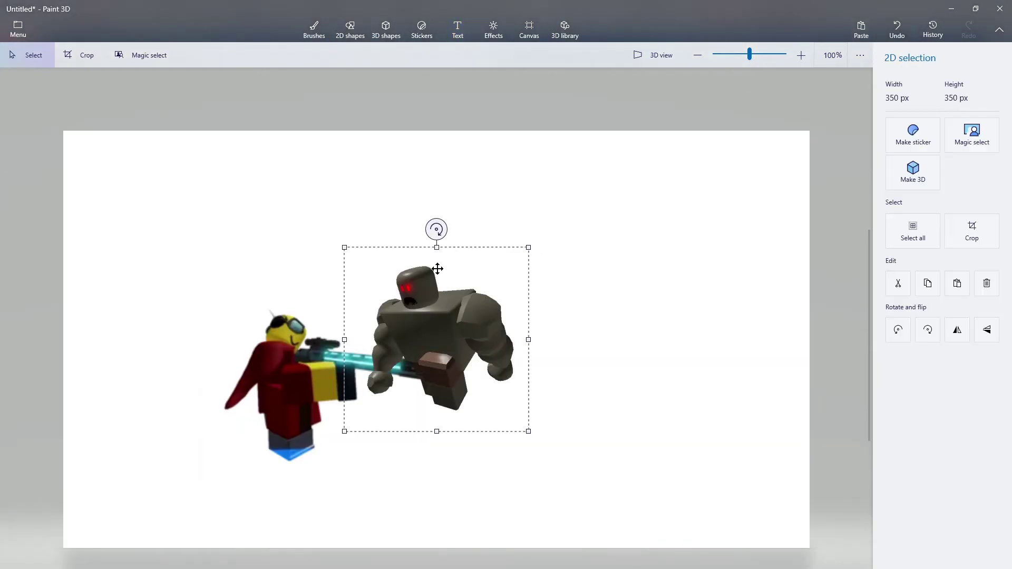
left_click_drag(425, 324, 603, 359)
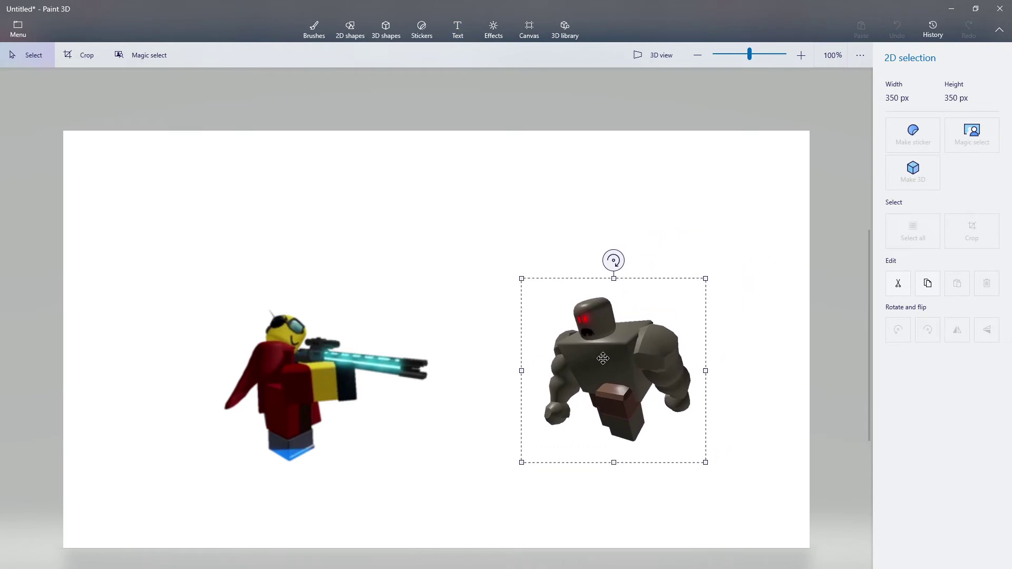
left_click(470, 283)
- Draw a black oval outline between the rifle and the stone figure with the 5 px marker
scroll(722, 387, "up", 1)
scroll(567, 415, "up", 1)
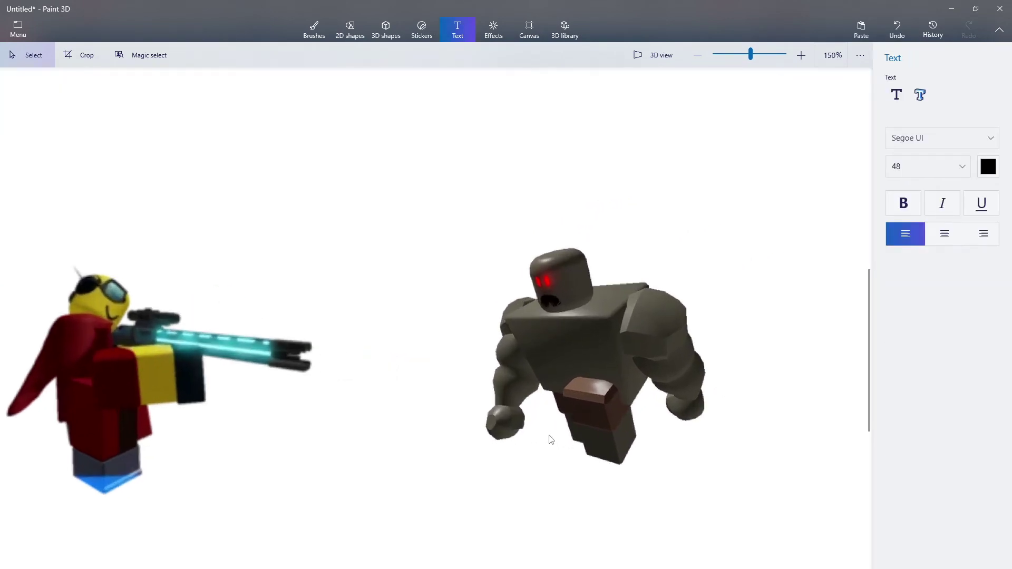
scroll(581, 406, "down", 3)
scroll(384, 441, "up", 1)
scroll(261, 391, "up", 1)
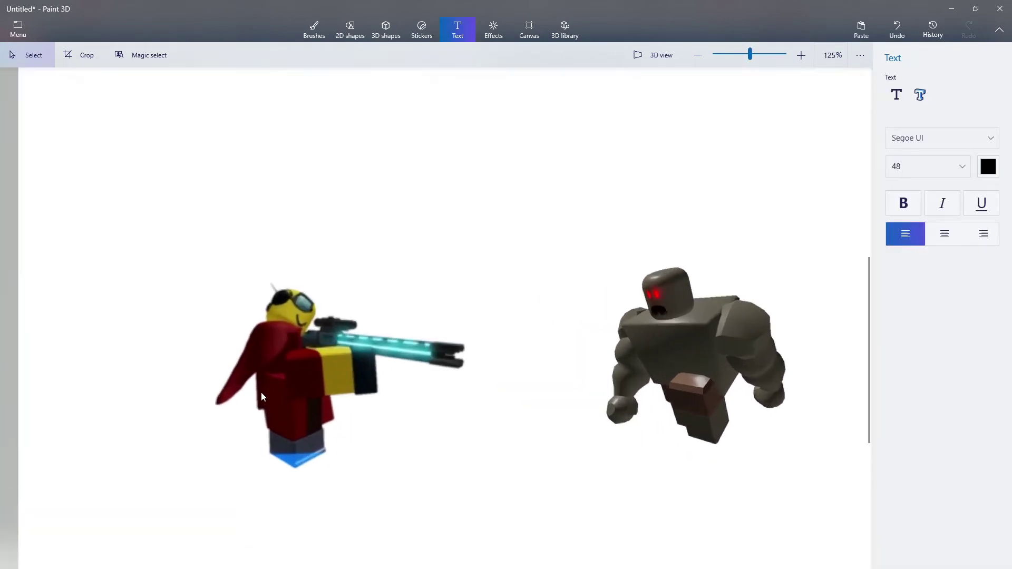
scroll(330, 331, "down", 1)
scroll(330, 331, "up", 1)
left_click(314, 29)
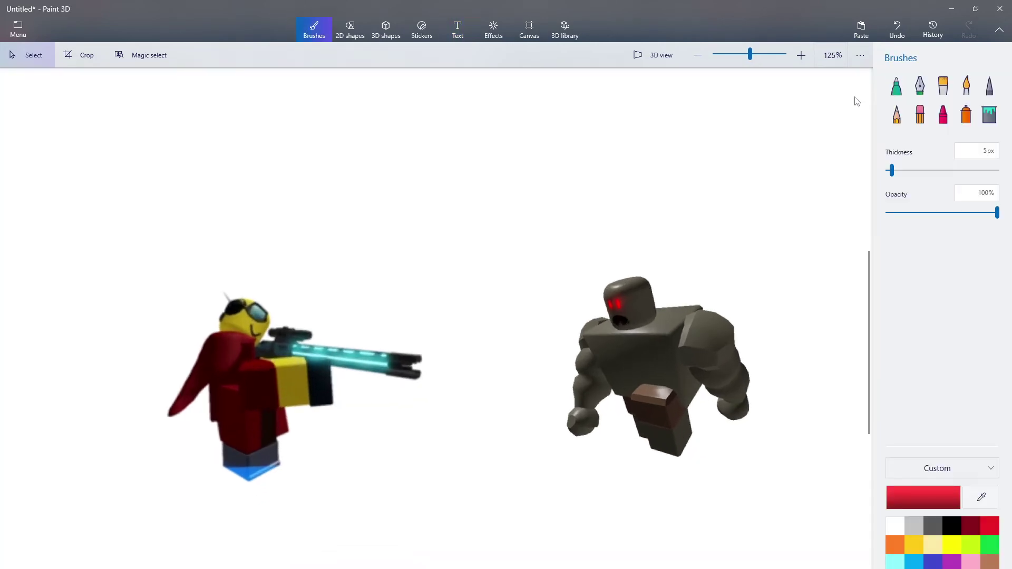
left_click(943, 526)
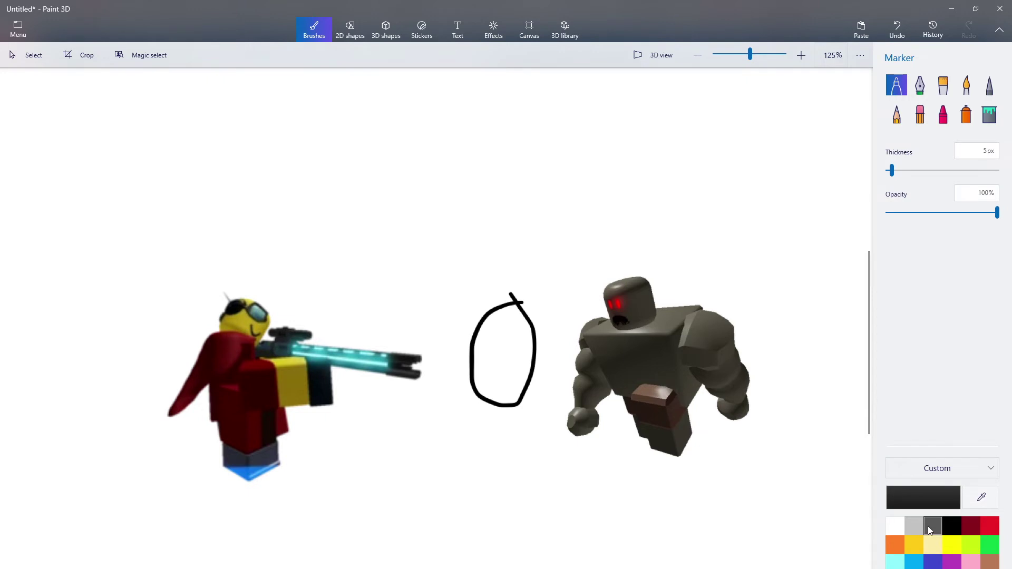
- Fill the oval with light grey at 15% tolerance and 100% opacity
left_click(914, 529)
left_click(989, 113)
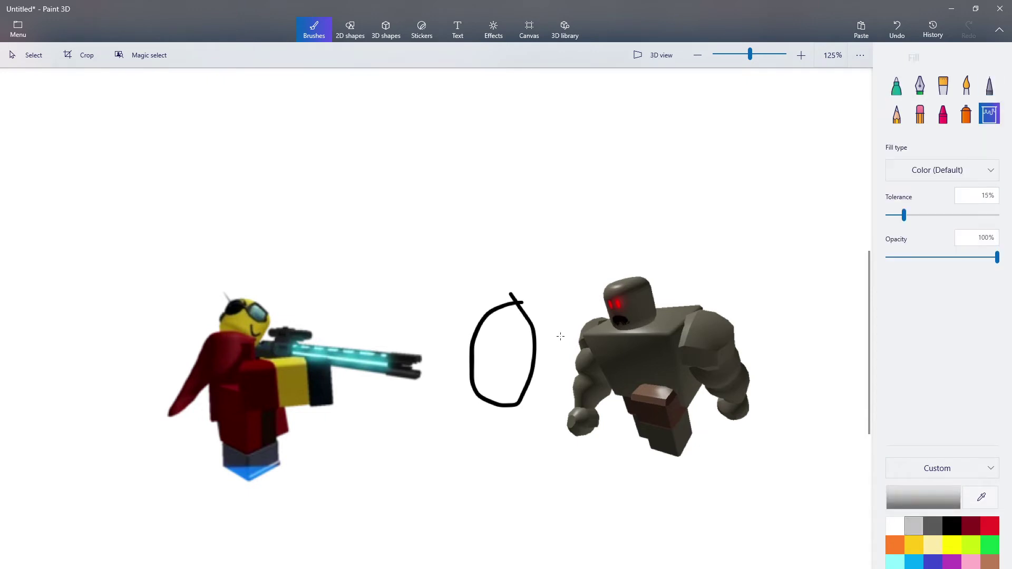
left_click(488, 364)
- Select the grey oval in a 135 × 223 px area and move it off the canvas past its left edge
left_click(27, 55)
scroll(470, 448, "down", 2)
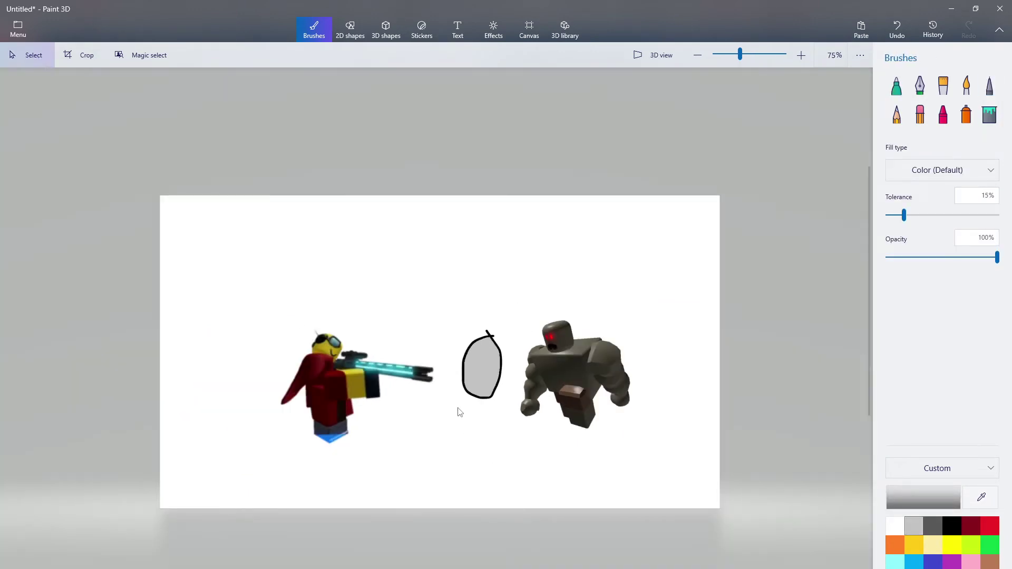
left_click_drag(459, 412, 515, 331)
left_click_drag(482, 369, 376, 294)
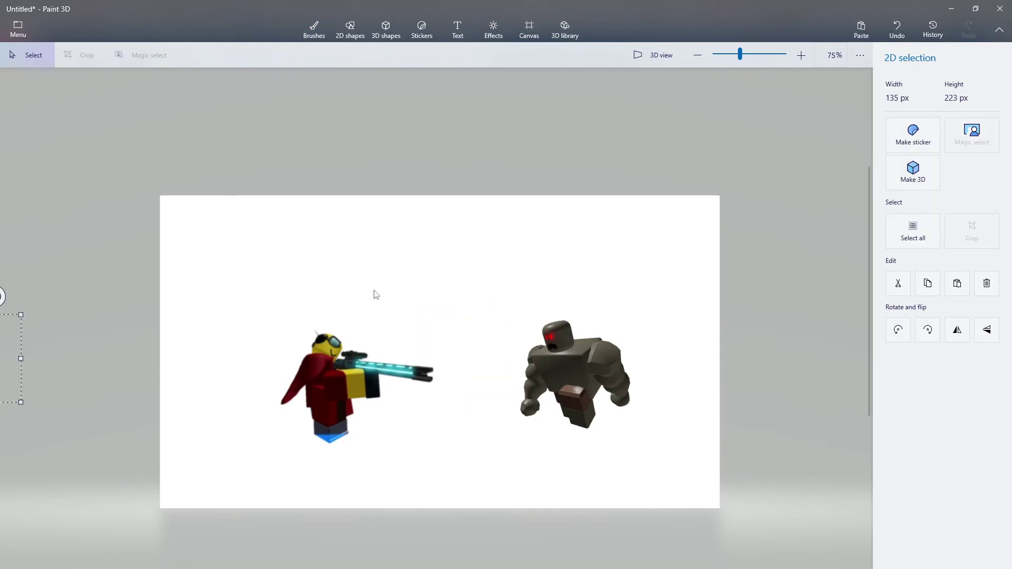
left_click(375, 295)
scroll(307, 364, "up", 3)
mouse_move(318, 357)
left_mouse_down()
mouse_move(361, 316)
mouse_move(402, 314)
mouse_move(360, 314)
mouse_move(361, 332)
left_mouse_up()
left_click(469, 313)
scroll(472, 312, "down", 1)
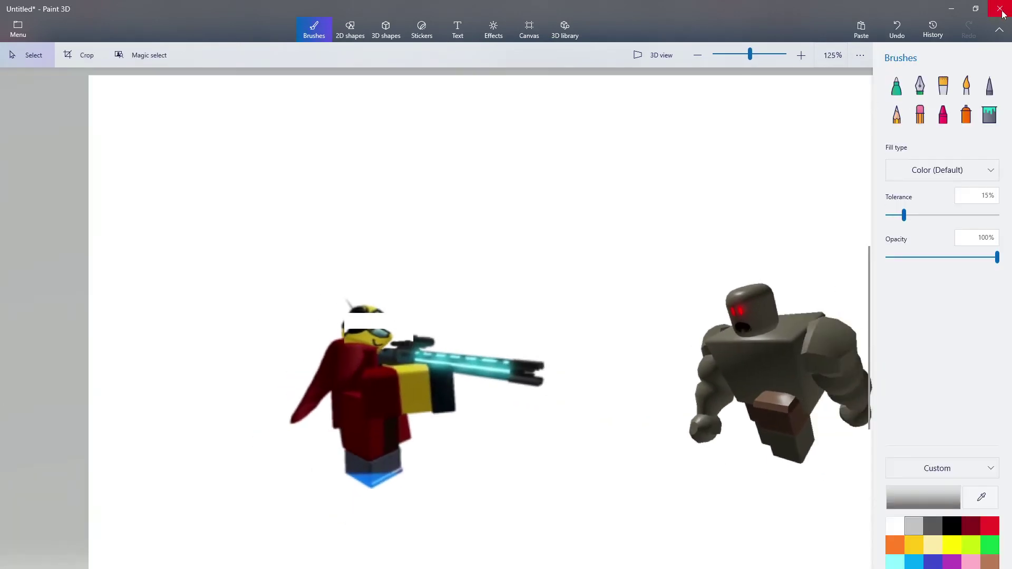
left_click(896, 29)
- Draw a blue 5 px marker beam from the rifle's muzzle to the stone figure's chest and undo it
scroll(564, 126, "down", 3)
scroll(538, 363, "up", 2)
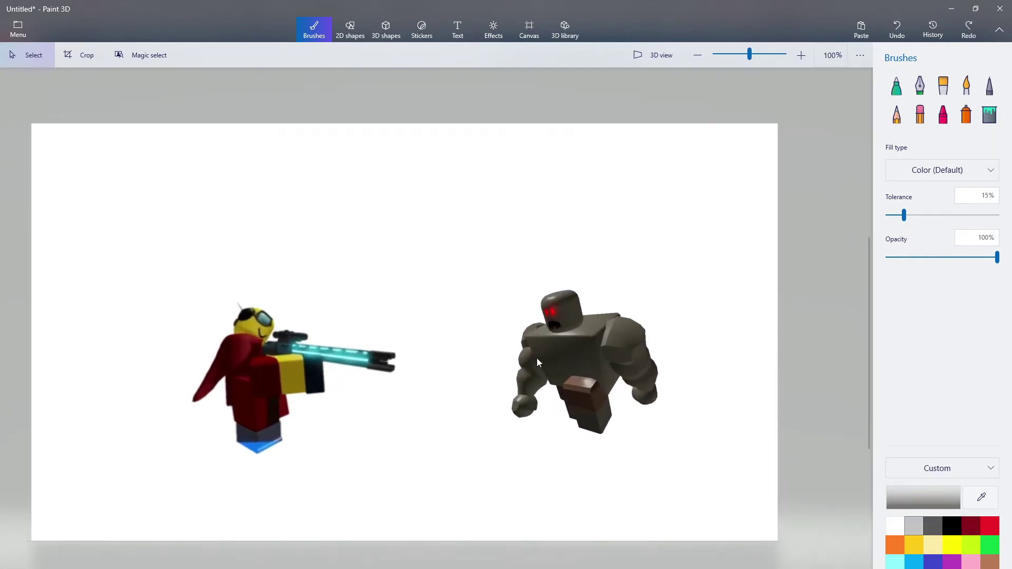
scroll(257, 371, "up", 2)
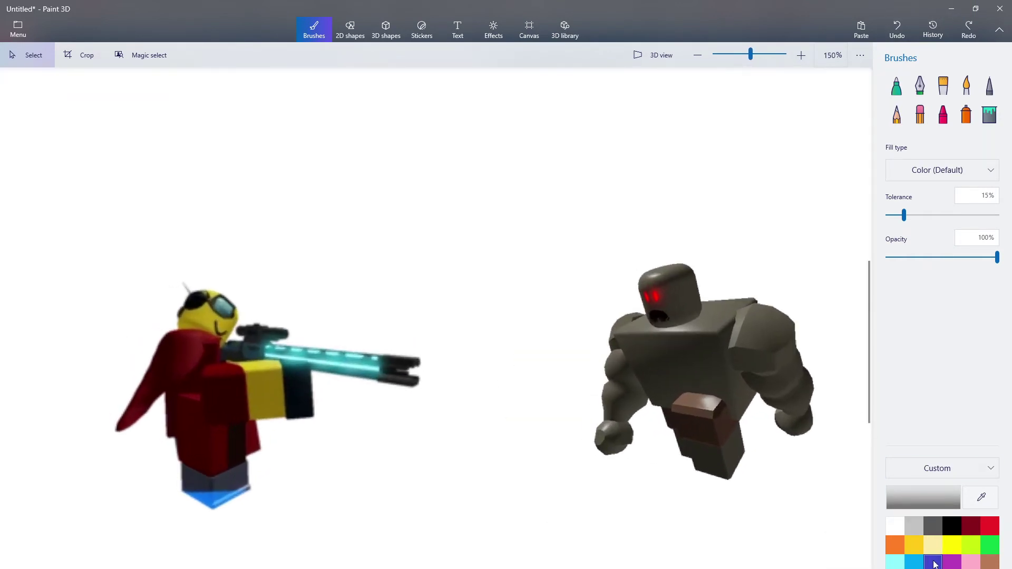
left_click(917, 560)
left_click(903, 91)
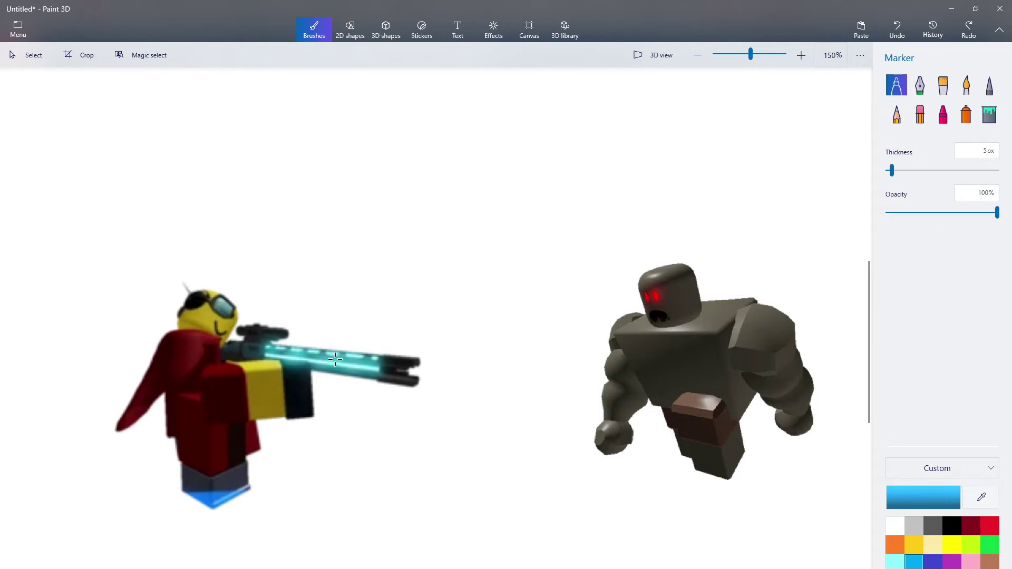
left_click_drag(387, 370, 699, 377)
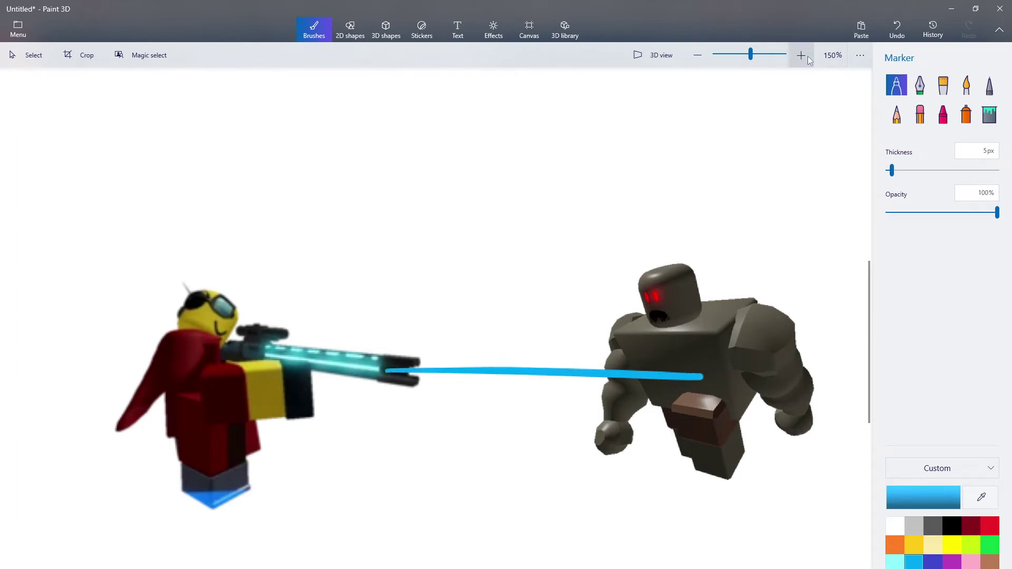
left_click(896, 28)
- Select the stone figure in a 462 × 582 px area and move it off the canvas past its bottom edge
left_click(28, 56)
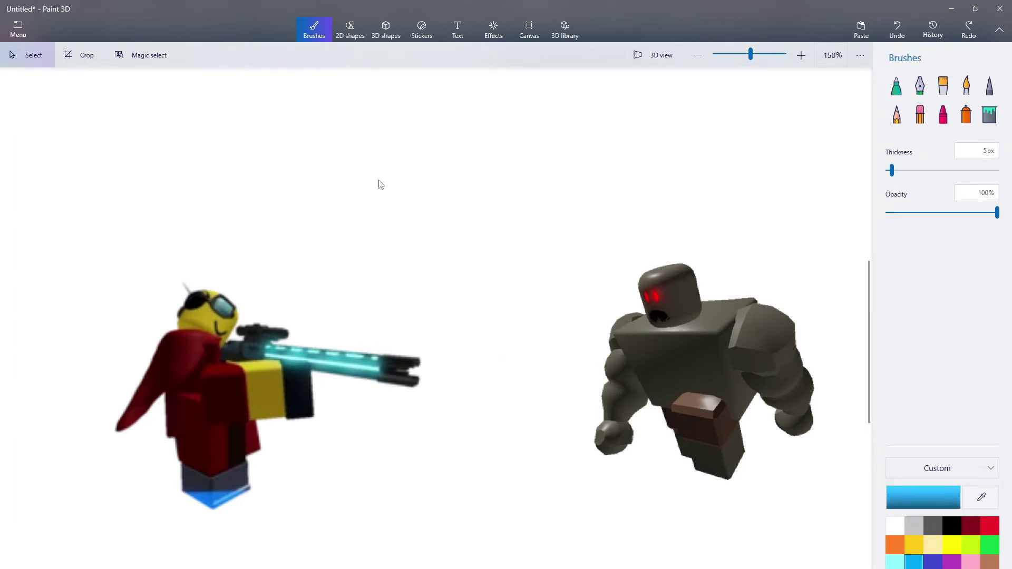
scroll(555, 369, "down", 2)
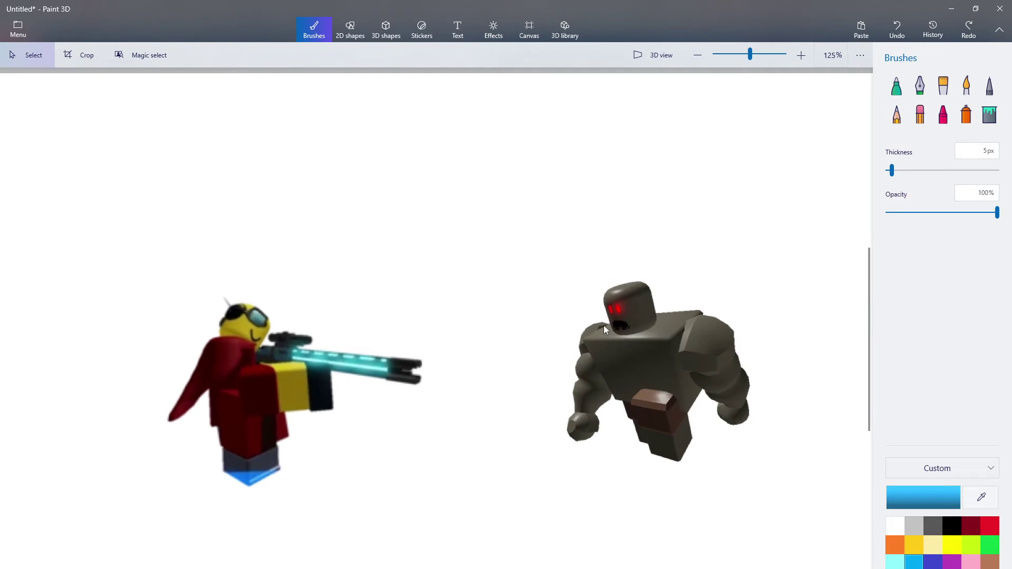
mouse_move(605, 330)
left_mouse_down()
mouse_move(674, 279)
mouse_move(667, 158)
left_mouse_up()
left_click(564, 515)
scroll(563, 514, "down", 1)
left_click_drag(547, 487, 791, 180)
left_click_drag(696, 242, 686, 567)
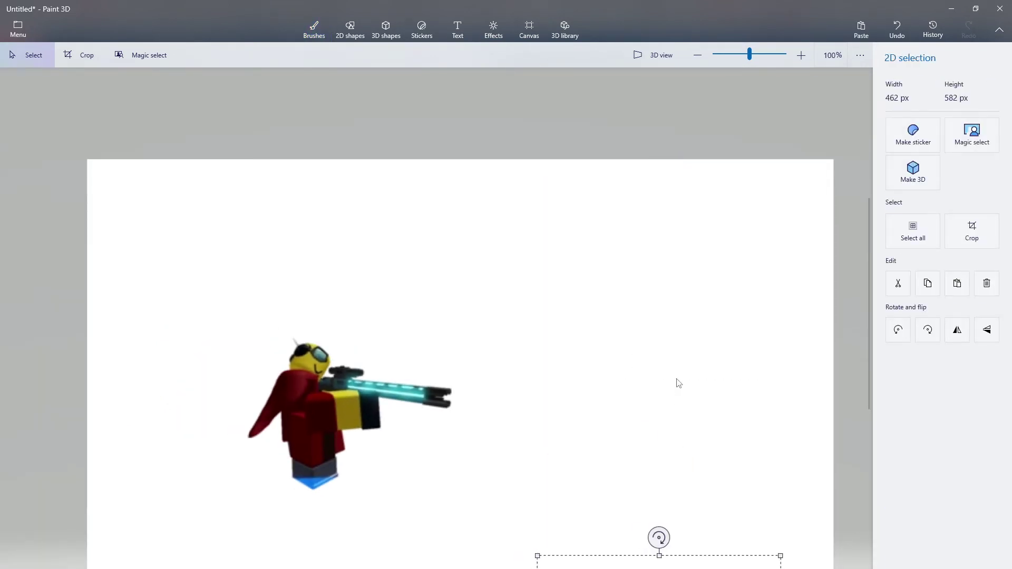
left_click(677, 383)
- Switch to OBS and pause the screen recording
key("alt+Tab")
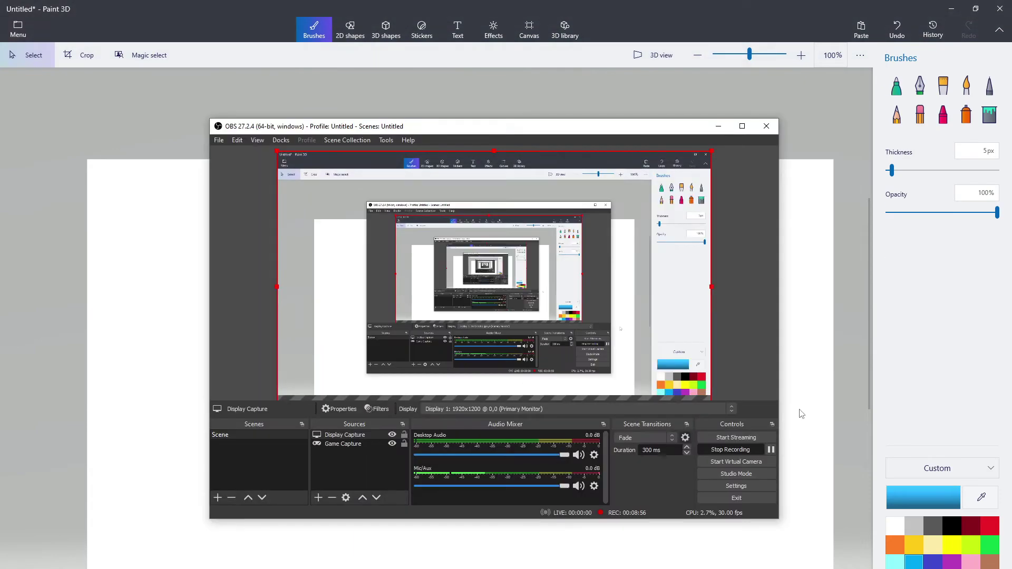
left_click(773, 449)
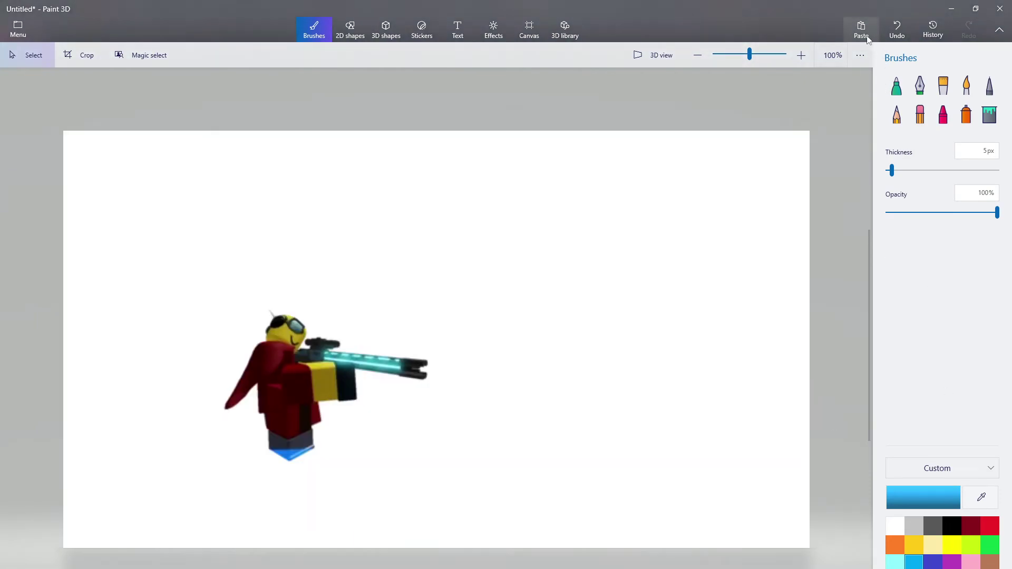
- Paste the 350 × 350 px green figure with the frowning face and place it facing the sniper's rifle
left_click(861, 30)
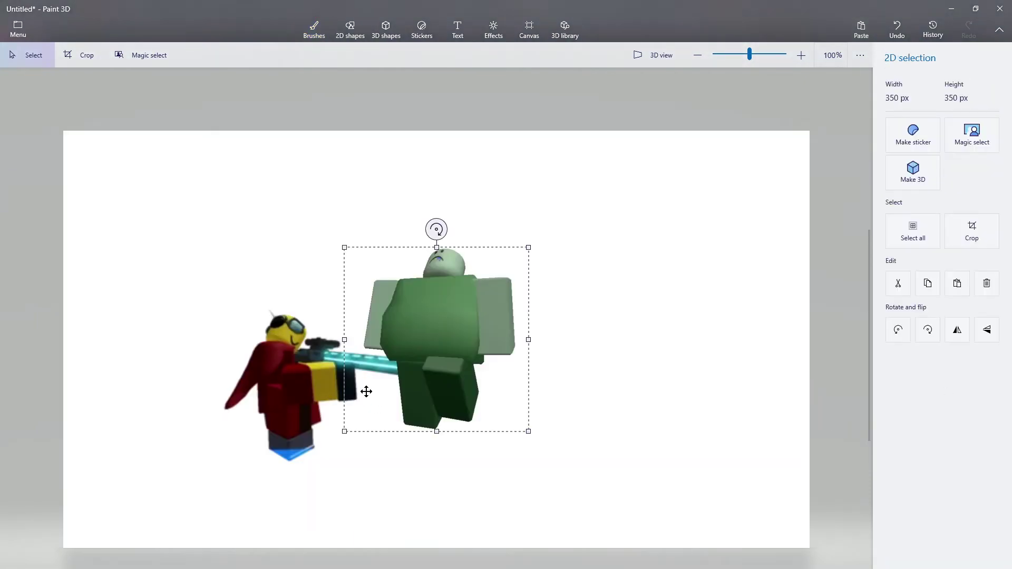
left_click_drag(366, 389, 548, 419)
left_click(456, 315)
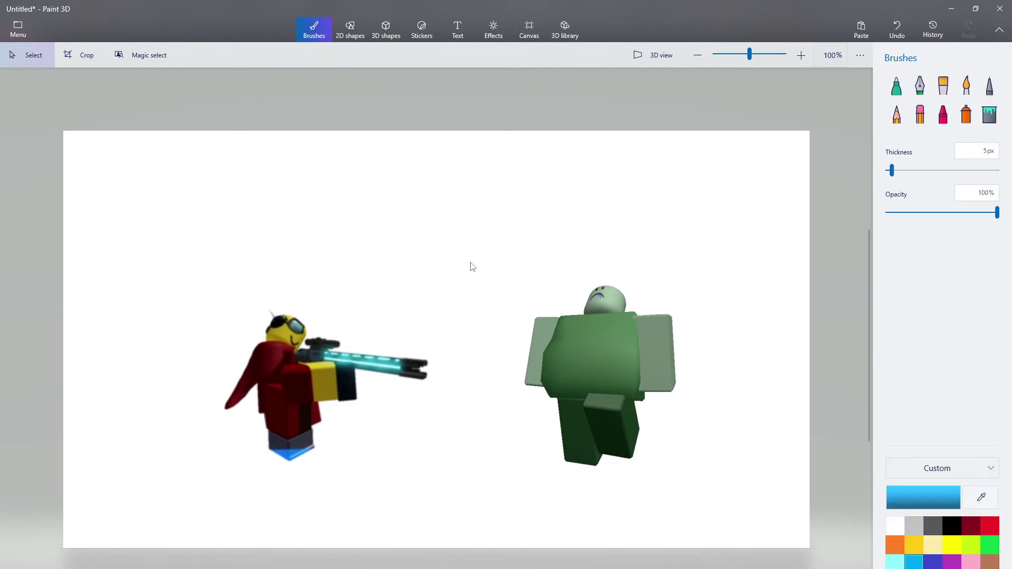
- Select the whole green figure, move it down towards the canvas's bottom edge and delete it
scroll(520, 299, "up", 6)
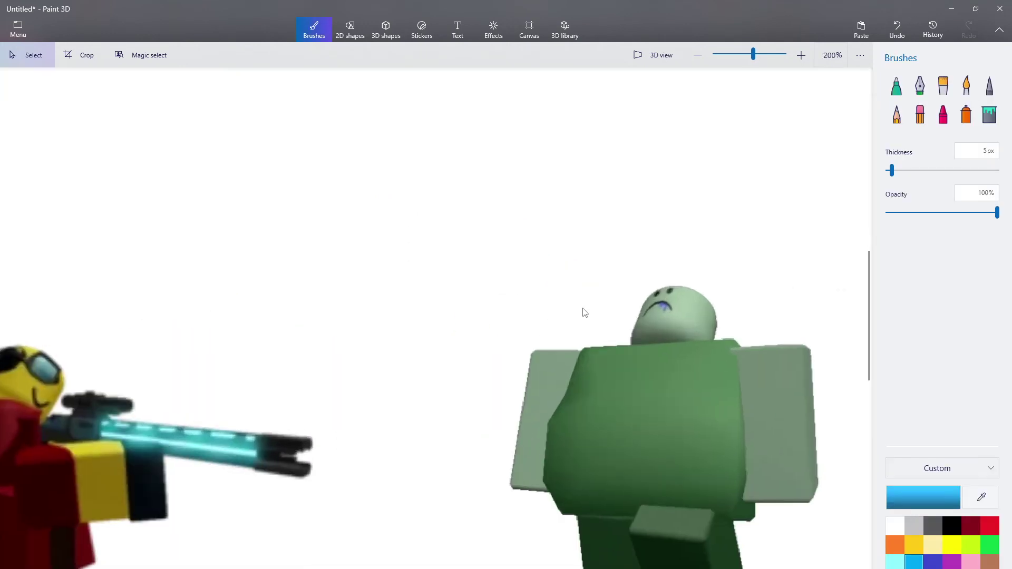
scroll(774, 358, "down", 5)
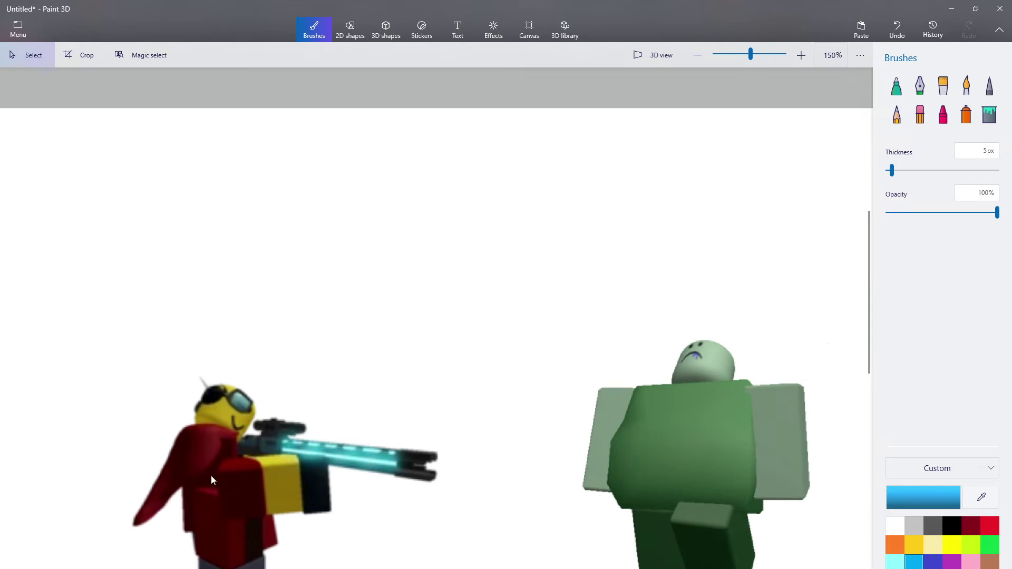
scroll(465, 526, "down", 2)
scroll(466, 526, "up", 1)
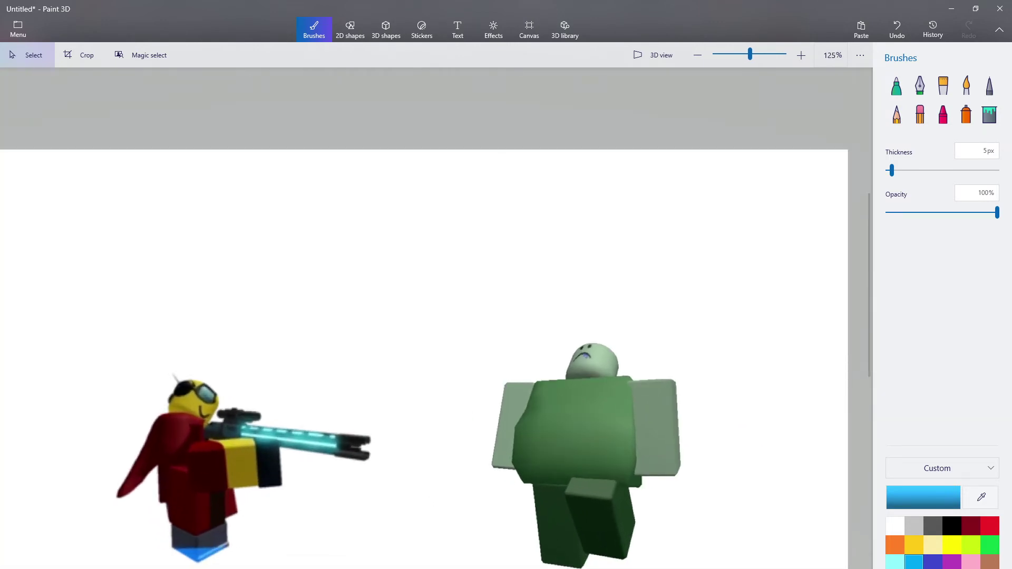
left_click_drag(475, 568, 710, 262)
scroll(709, 334, "down", 1)
mouse_move(616, 275)
left_mouse_down()
mouse_move(688, 476)
mouse_move(634, 546)
left_mouse_up()
key("Delete")
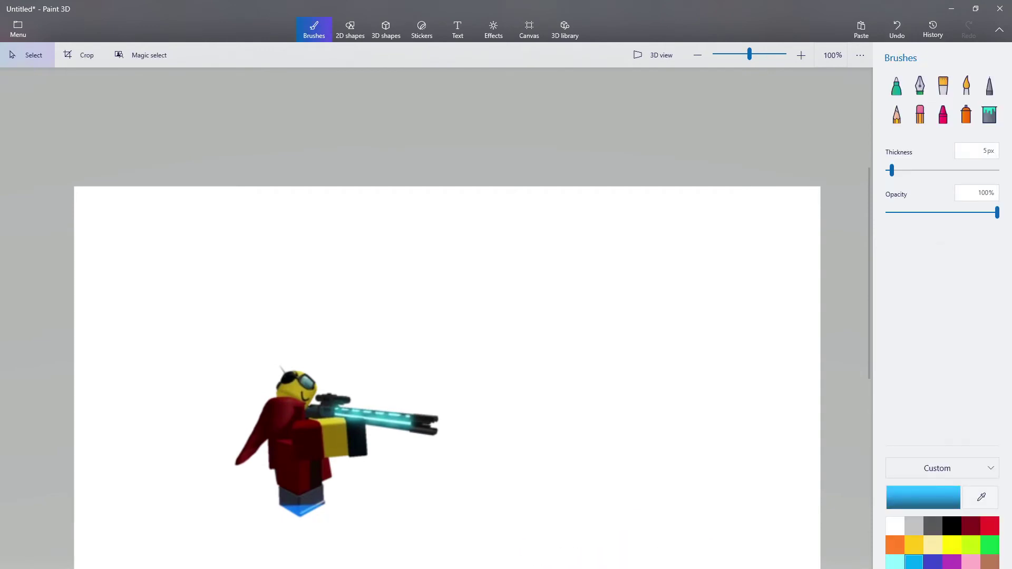
- Bring up OBS and pause the recording with the canvas cleared of the green figure
left_click(572, 568)
left_click(773, 451)
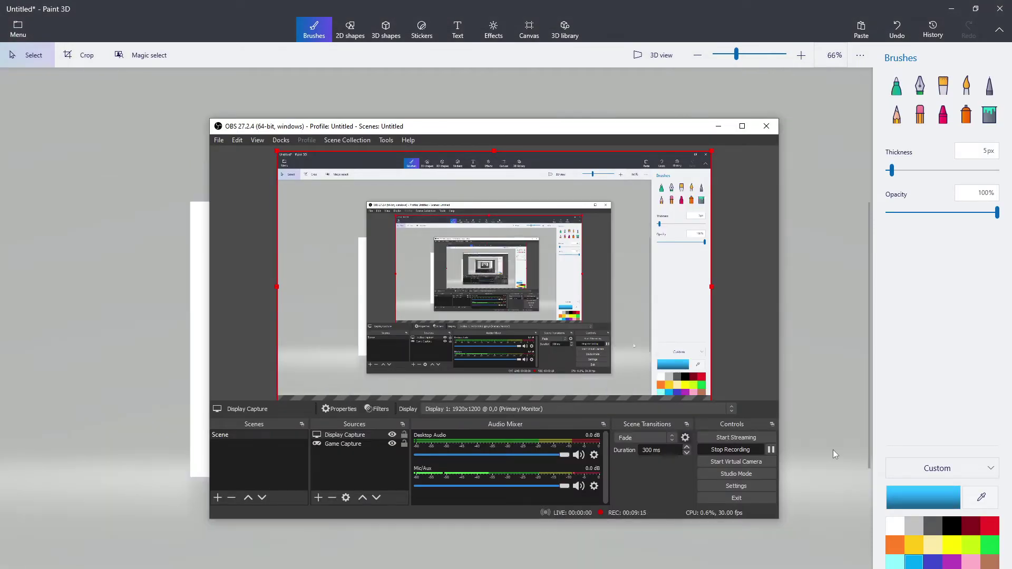
- Return to Paint 3D, paste the 350 × 350 px top-hatted figure with the purple-crystal staff and place it in front of the sniper's rifle
left_click(833, 451)
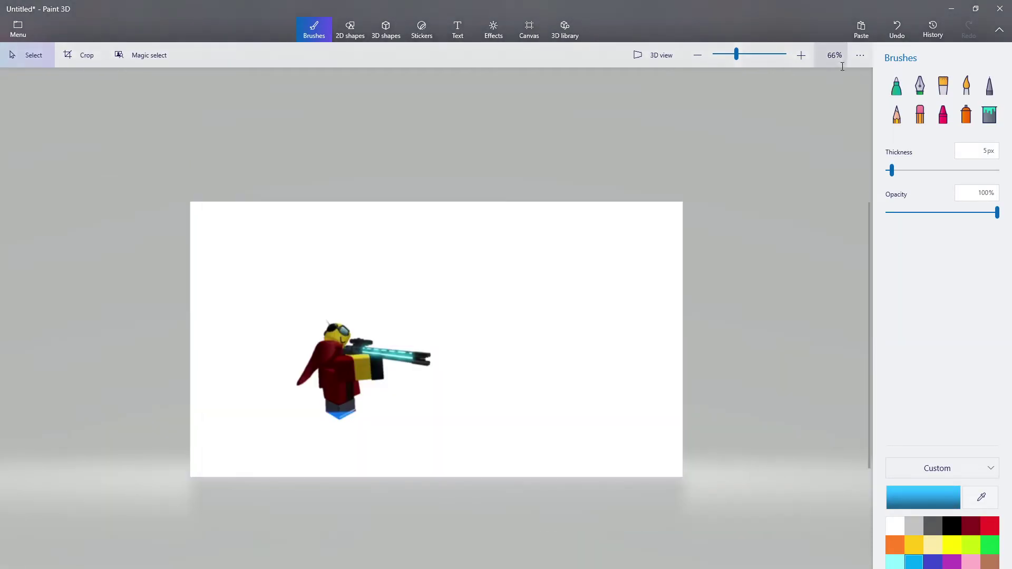
left_click(873, 30)
left_click_drag(442, 362, 539, 385)
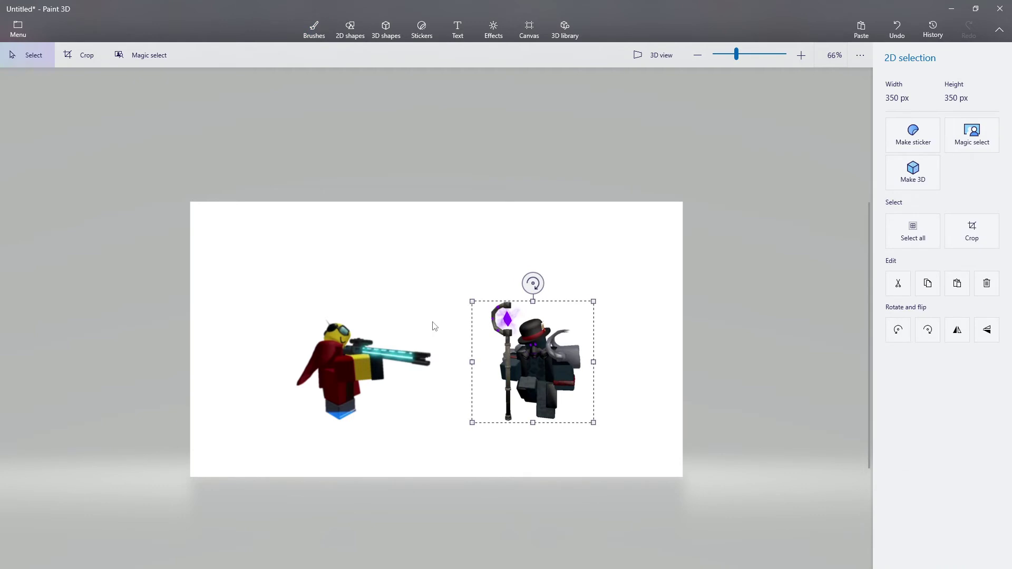
left_click(432, 330)
scroll(429, 356, "up", 3)
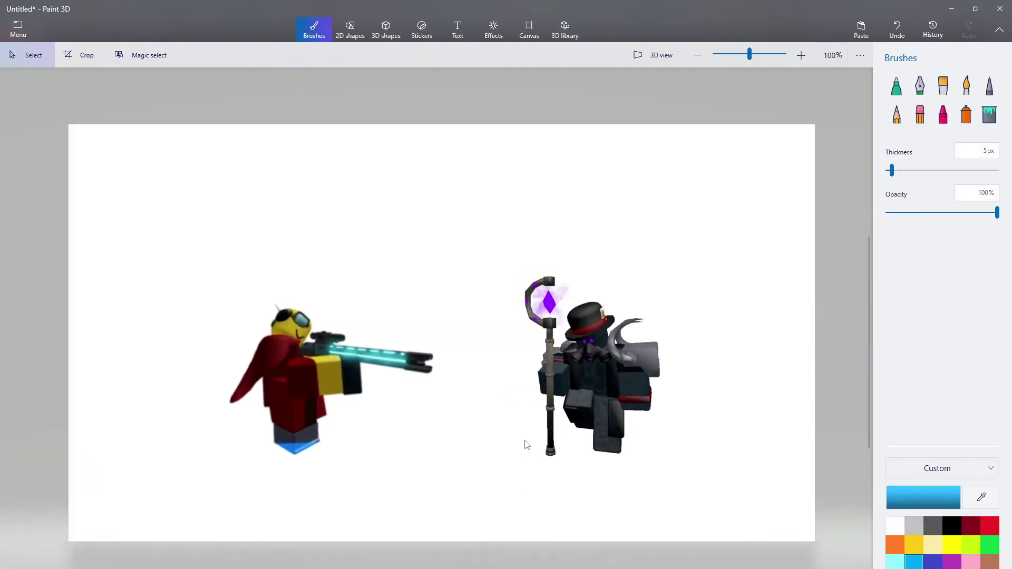
scroll(526, 445, "up", 1)
scroll(647, 370, "up", 1)
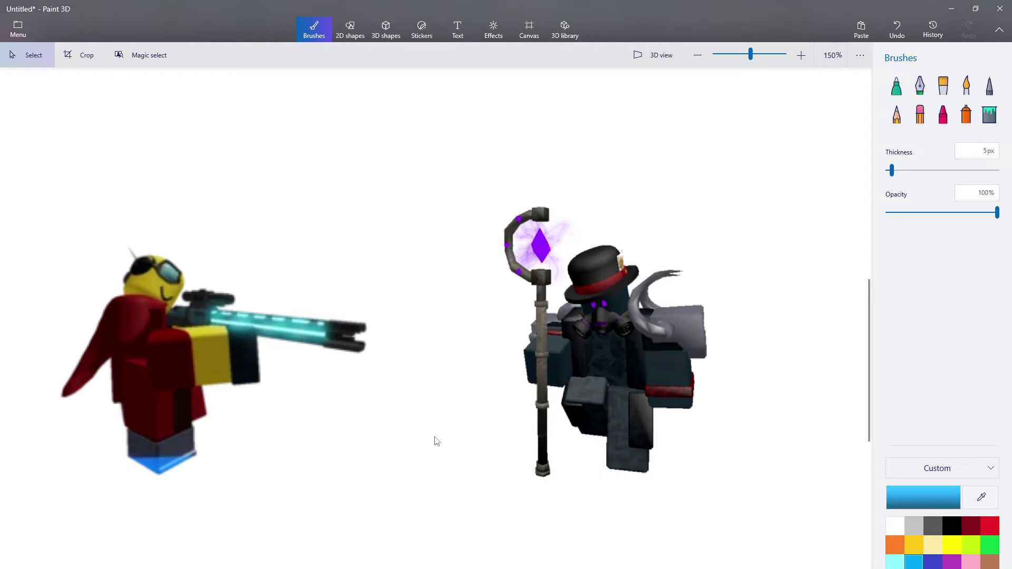
- Select about 282 × 304 px of the top-hatted figure and squash it horizontally into a thin mirrored sliver past its far edge
scroll(453, 453, "down", 2)
left_click_drag(470, 463, 615, 305)
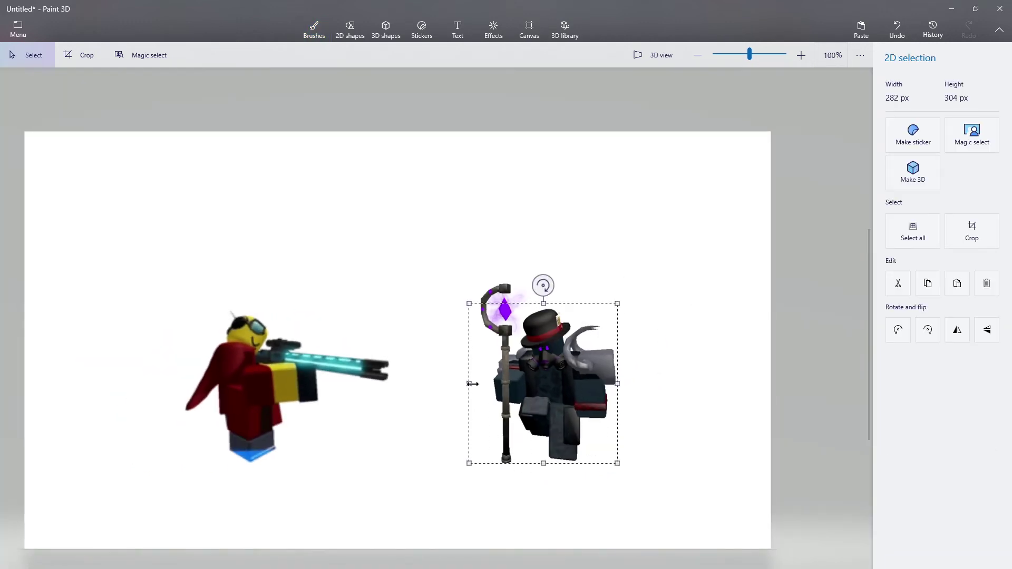
left_click_drag(472, 384, 637, 389)
left_click(564, 316)
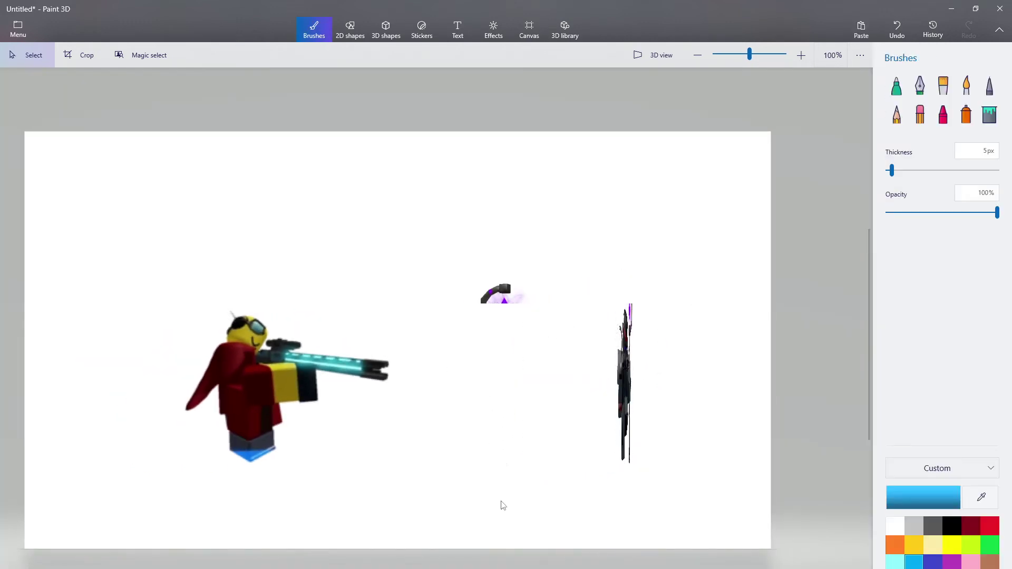
- Delete the squashed sliver of the top-hatted figure and the leftover tip of its staff
left_click_drag(481, 507, 740, 287)
key("Delete")
left_click_drag(457, 331, 524, 280)
key("Delete")
- Switch to OBS and pause the recording with the top-hatted figure removed from the canvas
key("alt+Tab")
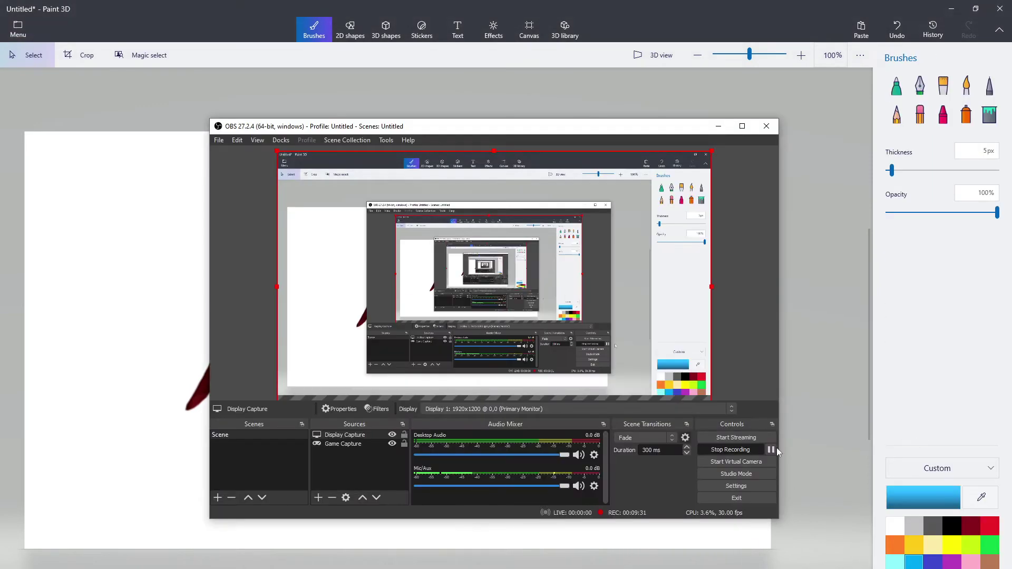
left_click(770, 450)
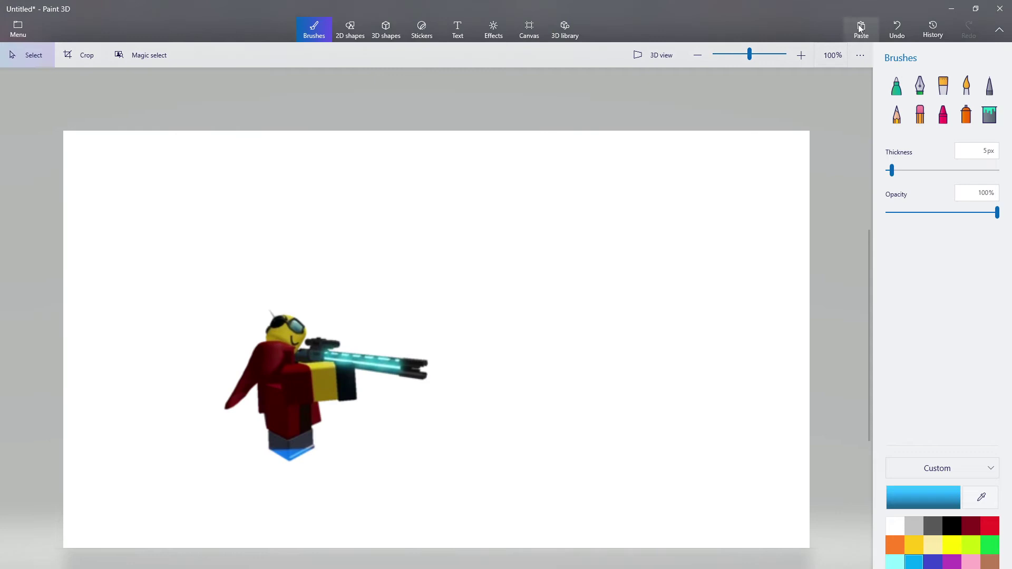
- Paste the 350 × 450 px tan figure with the brimmed hat, place it in front of the sniper's rifle and bring up OBS
left_click(859, 26)
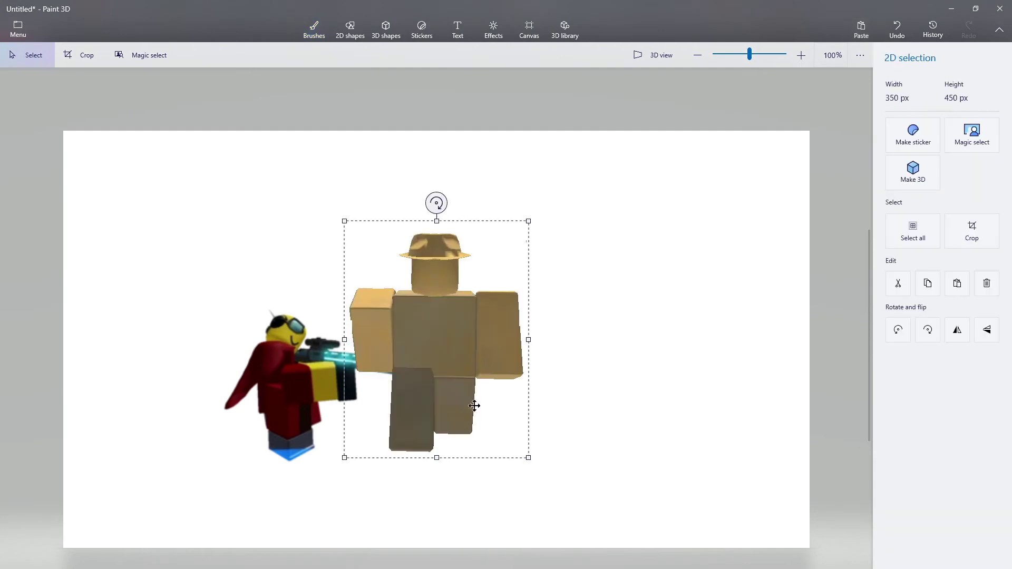
left_click_drag(437, 338, 604, 391)
left_click(500, 277)
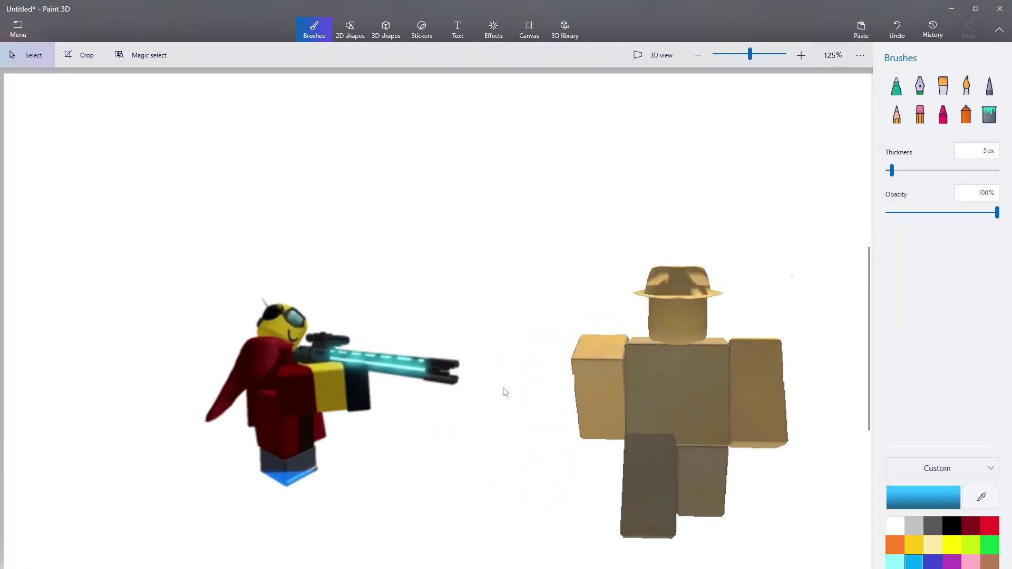
scroll(495, 393, "down", 2)
scroll(506, 417, "up", 4)
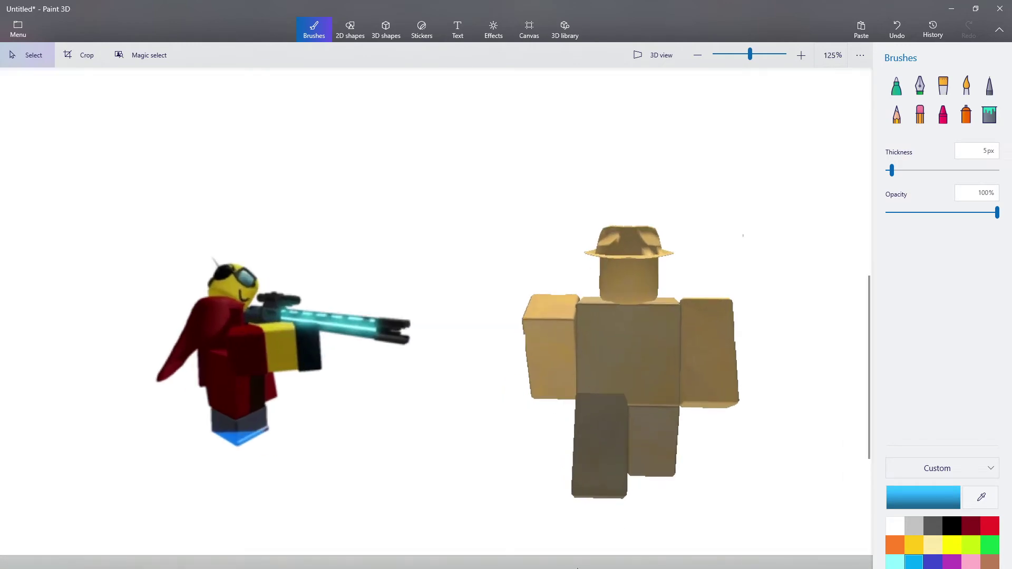
key("alt+Tab")
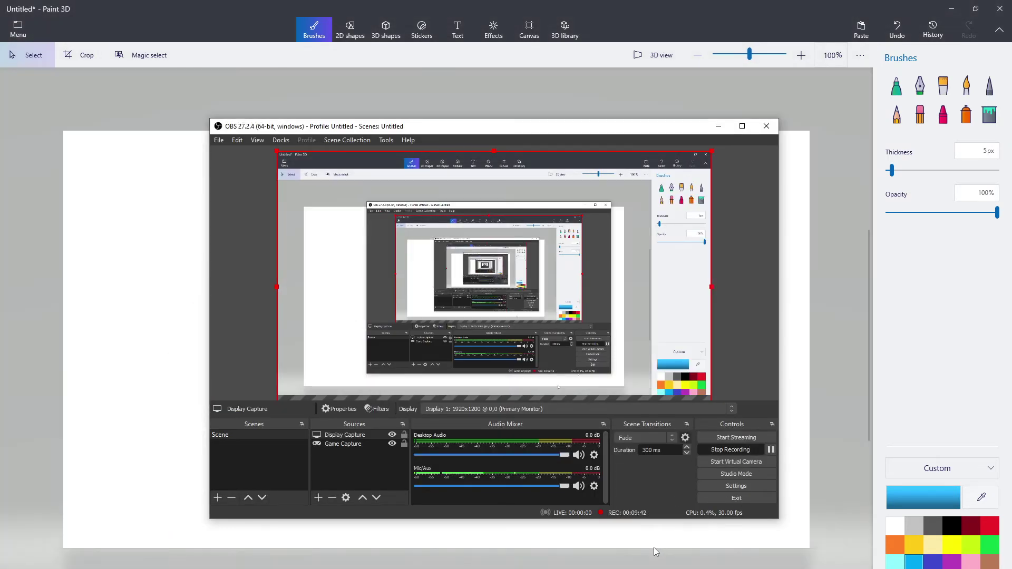
- Return to Paint 3D, select an area about 522 × 450 px around the carrot picture and move it off the canvas's bottom edge
left_click(653, 547)
scroll(612, 469, "up", 1)
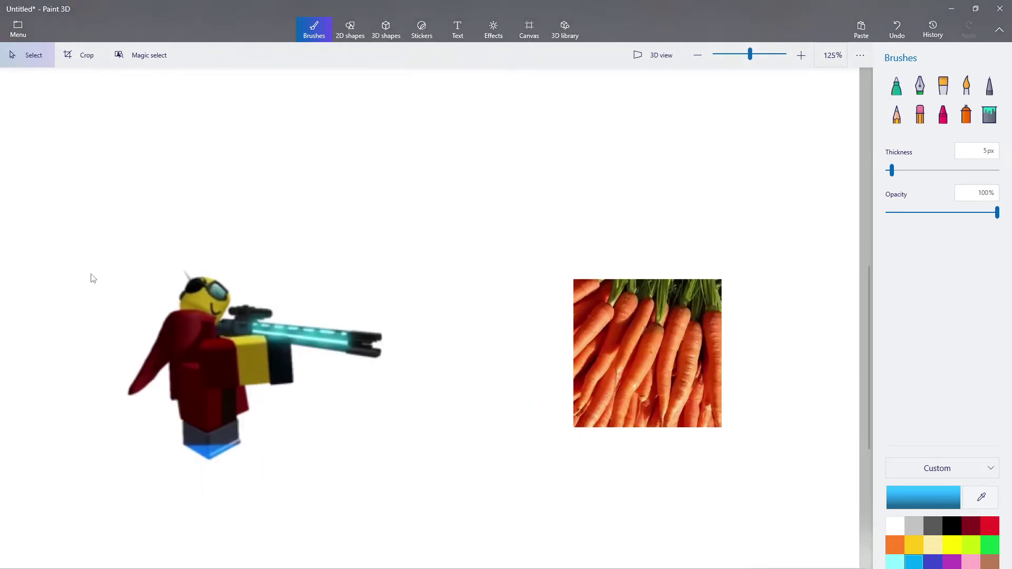
scroll(93, 279, "up", 1)
scroll(261, 264, "down", 1)
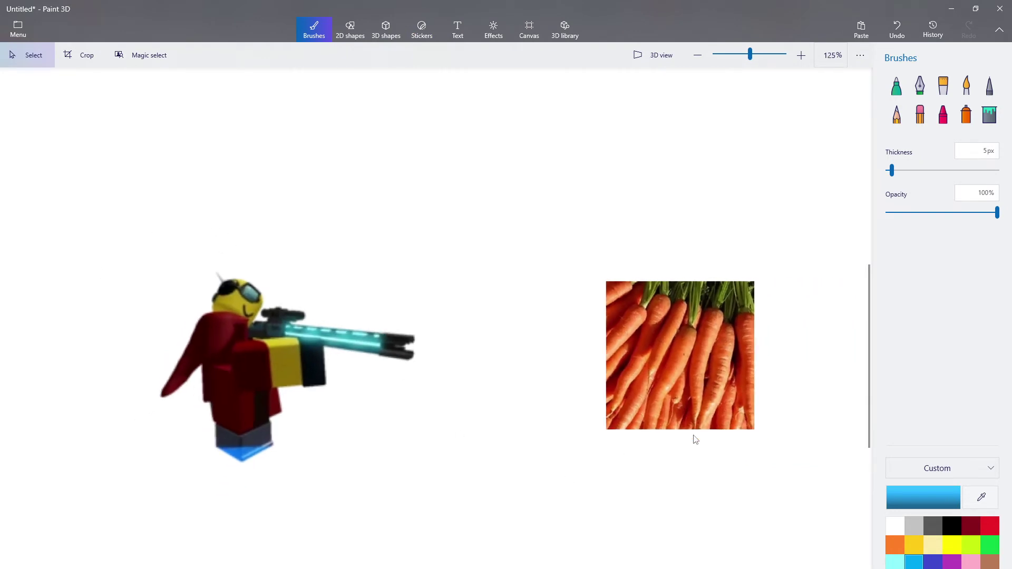
scroll(597, 449, "down", 1)
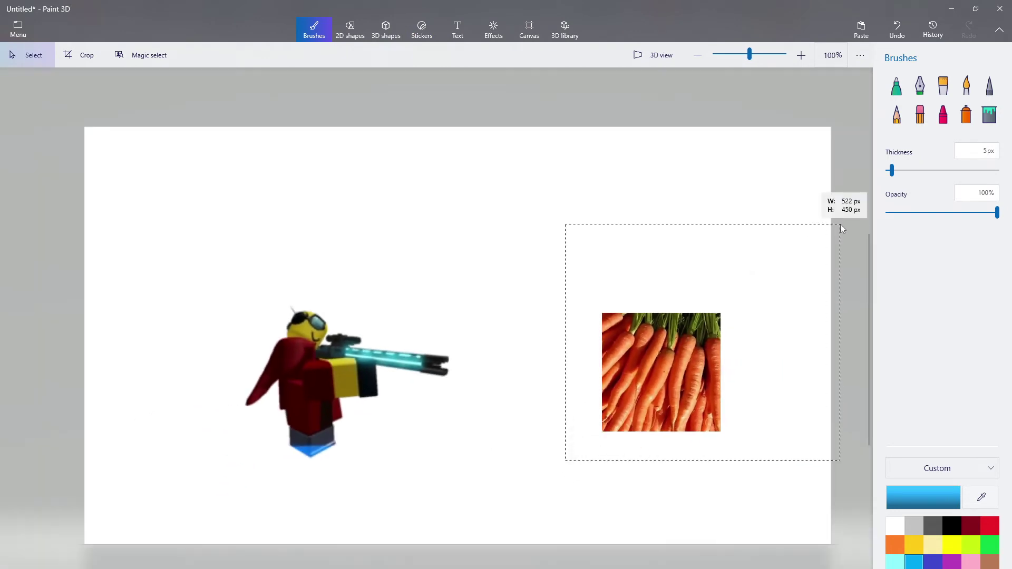
left_click_drag(840, 224, 840, 225)
left_click_drag(740, 372, 693, 568)
left_click(669, 390)
- Pause the recording in OBS with the carrots cleared and return to the Paint 3D canvas
left_click(653, 568)
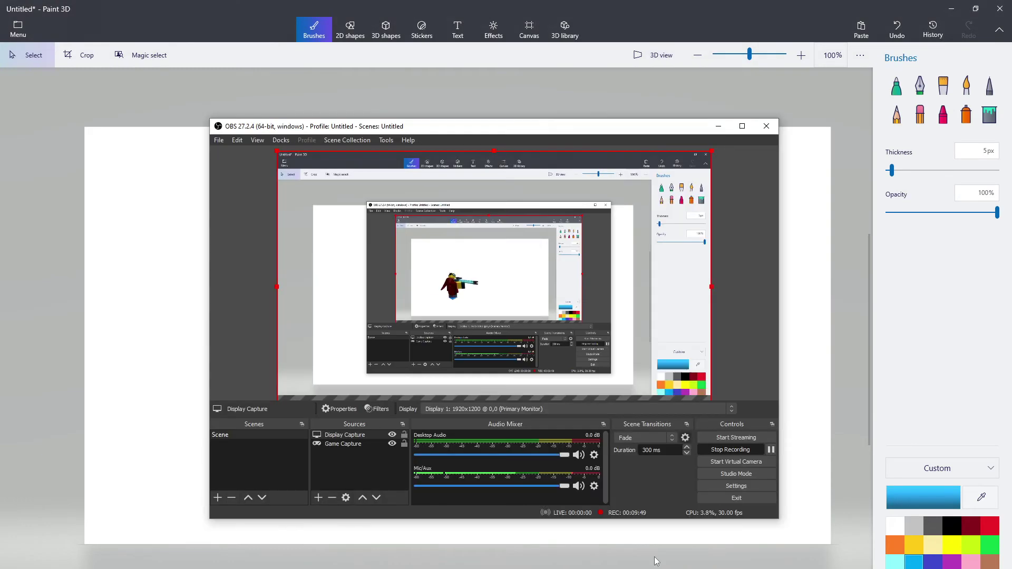
left_click(771, 451)
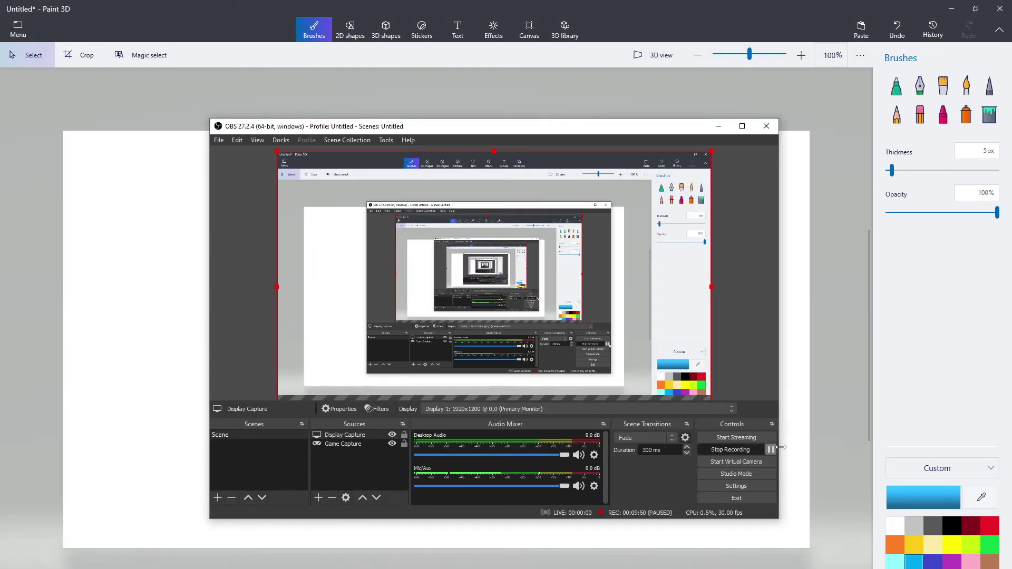
left_click(834, 421)
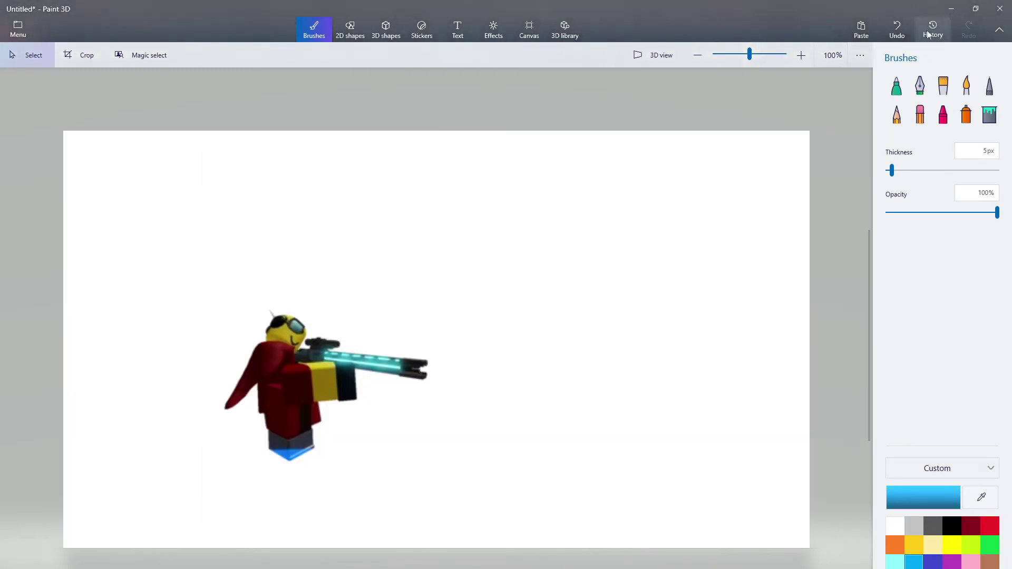
- Paste the 350 × 350 px pale winged figure with the trident and place it in front of the sniper's rifle
left_click(855, 27)
left_click_drag(434, 338, 558, 380)
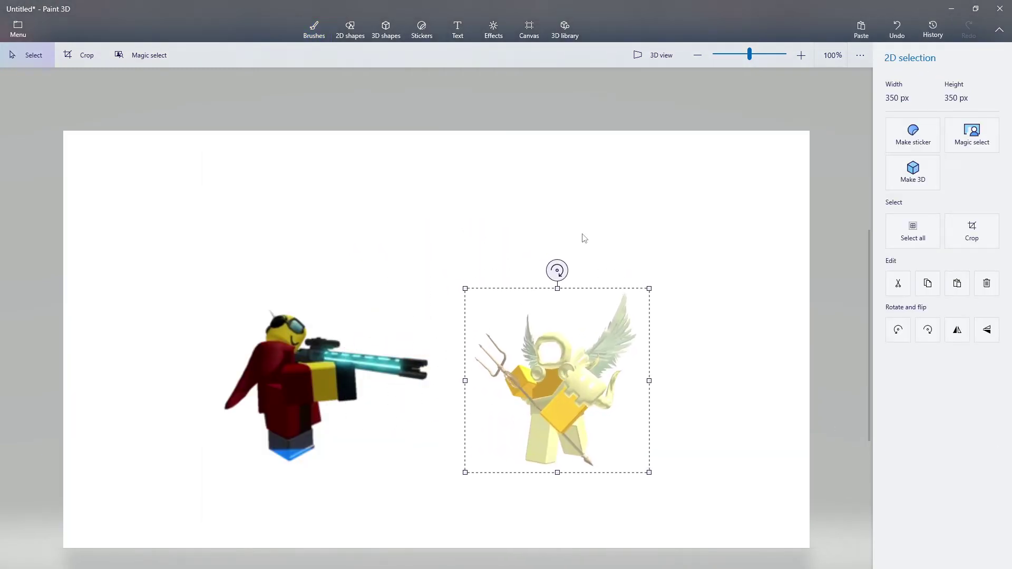
left_click(626, 208)
- Examine the winged figure with the trident and the sniper at several magnifications
scroll(296, 398, "up", 2)
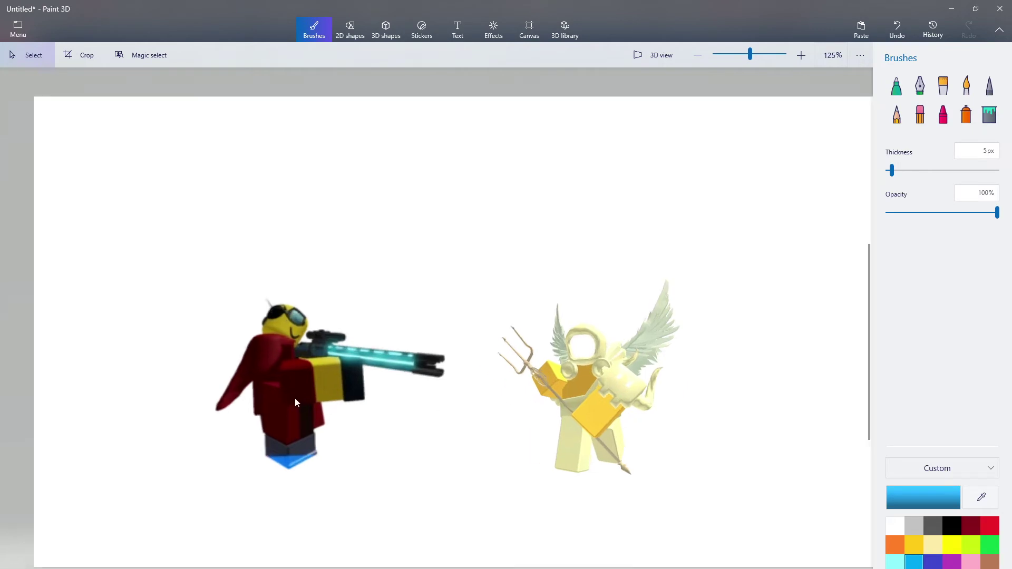
scroll(324, 411, "down", 2)
scroll(837, 490, "up", 2)
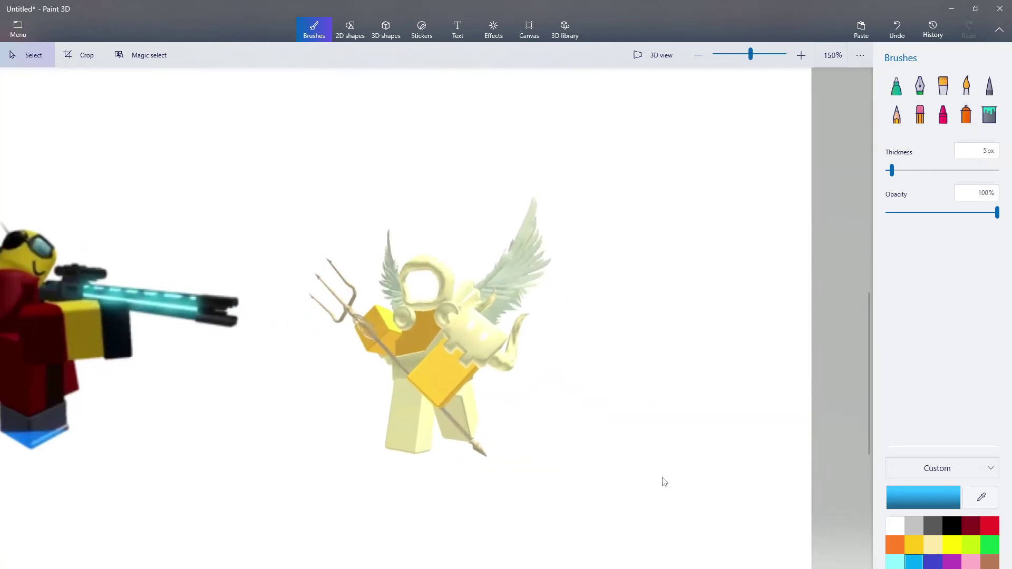
scroll(497, 375, "up", 2)
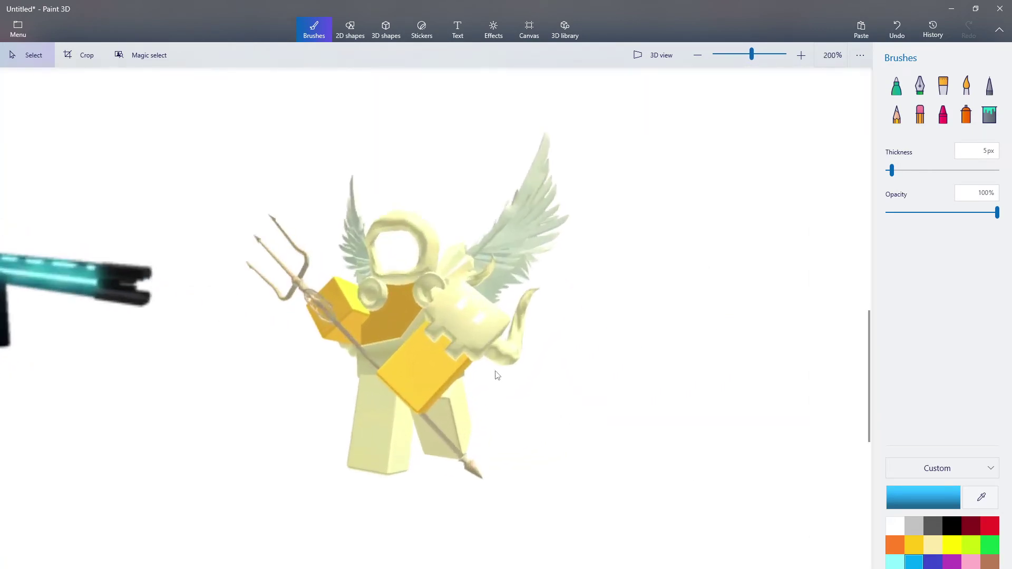
scroll(528, 329, "down", 2)
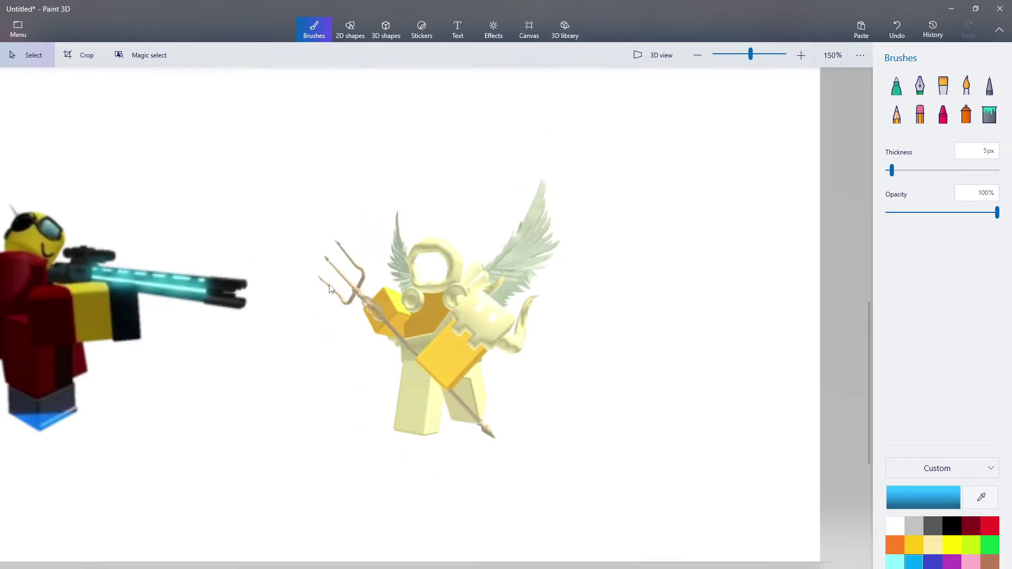
scroll(738, 448, "down", 1)
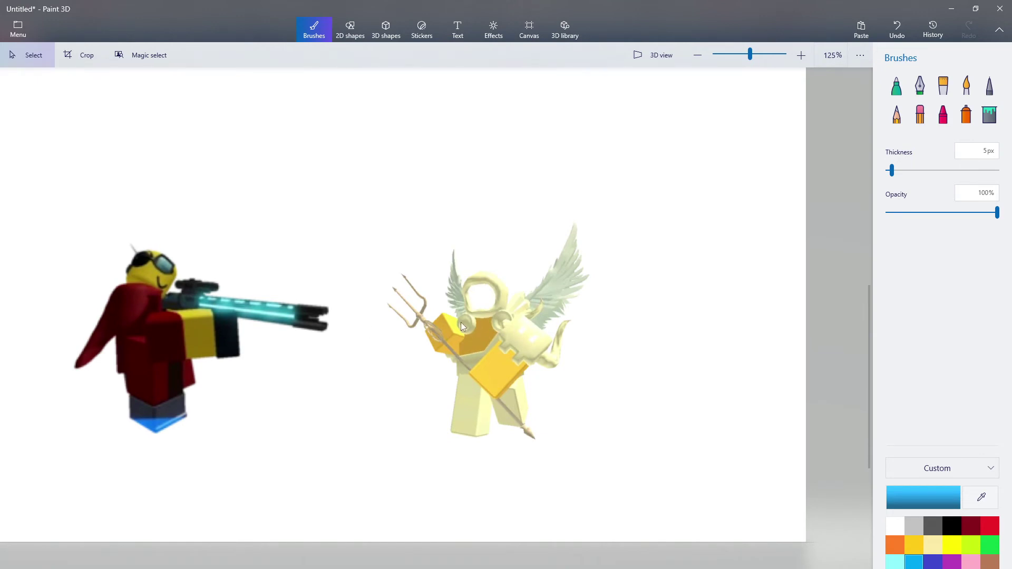
scroll(242, 348, "up", 1)
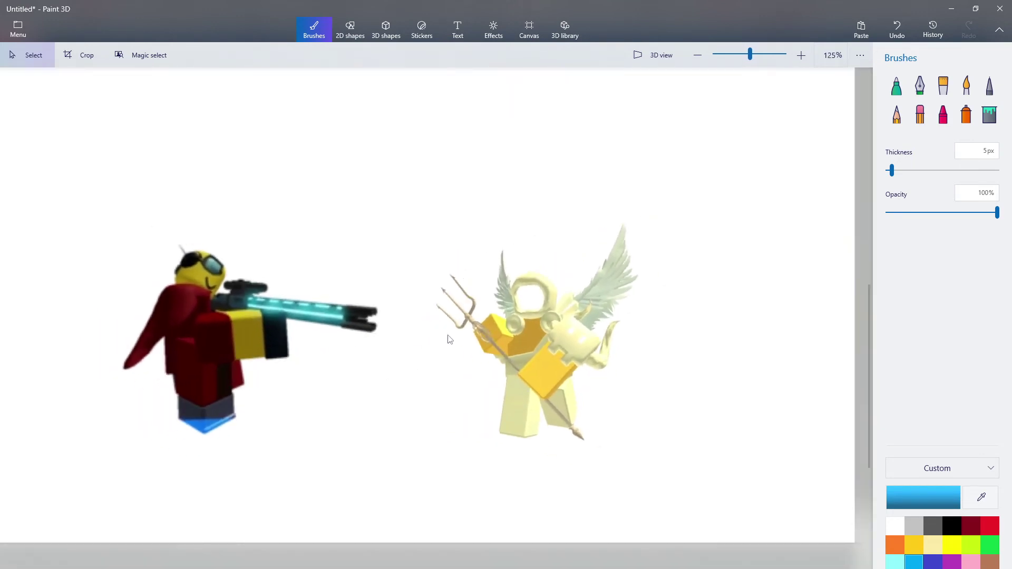
- Select the middle band of the winged figure and flip it horizontally across to the figure's far side
left_click_drag(435, 370, 671, 277)
left_click_drag(434, 324, 852, 324)
scroll(695, 466, "down", 1)
scroll(840, 476, "up", 1)
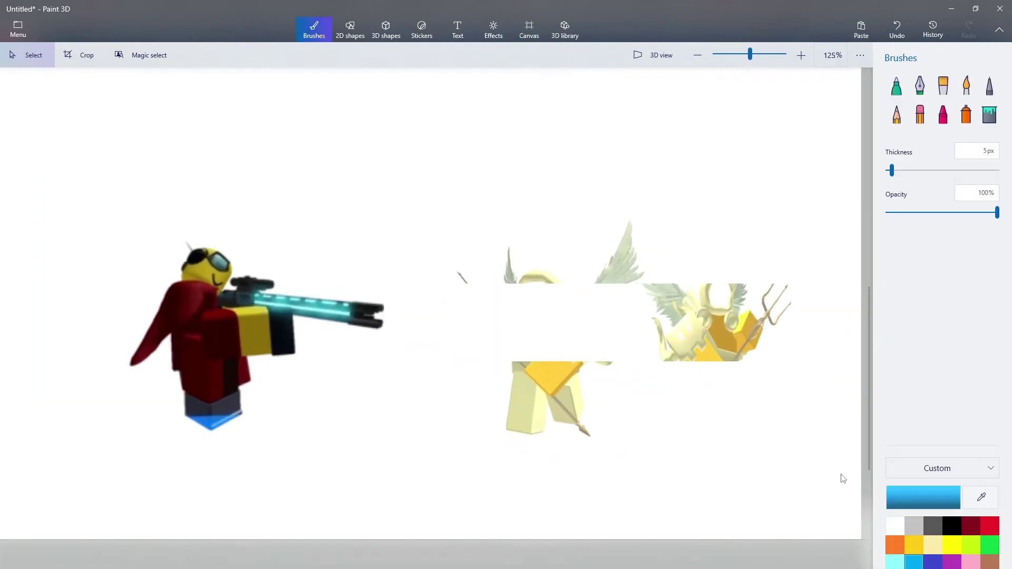
- Select about 598 × 425 px around the broken-up winged figure and move it off the canvas's bottom edge
left_click_drag(840, 474, 447, 194)
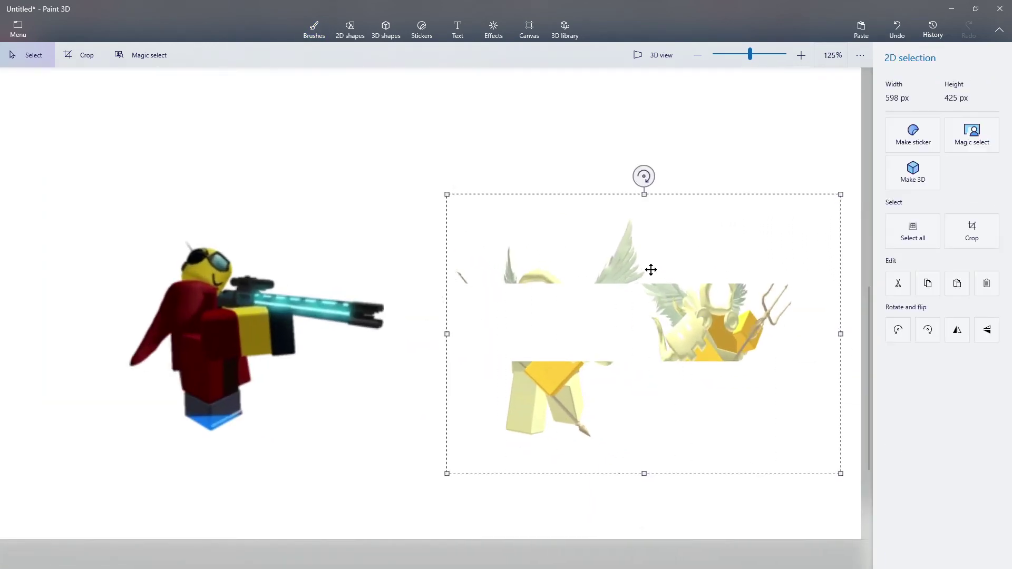
left_click_drag(650, 269, 627, 568)
left_click(534, 436)
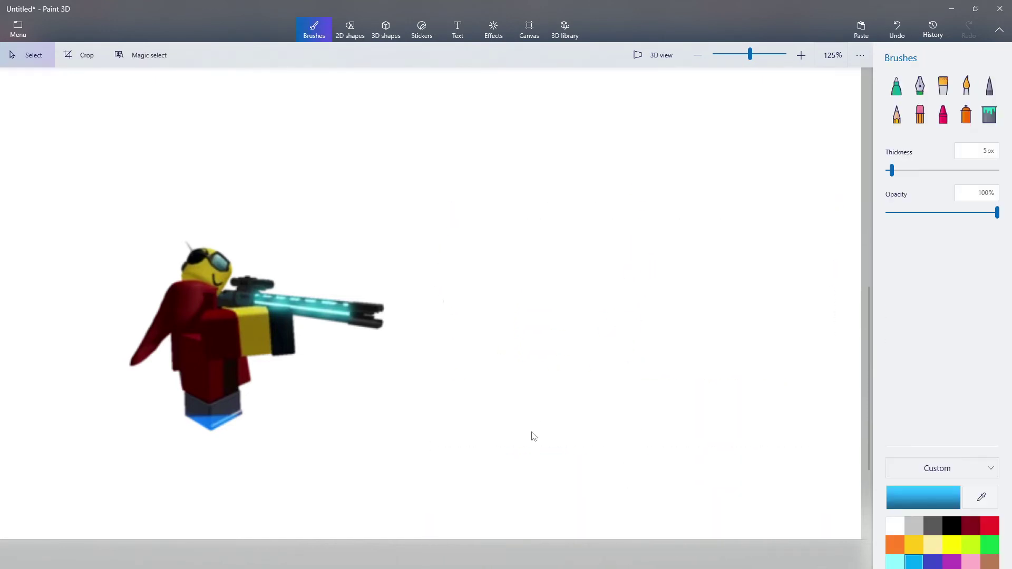
- Switch to OBS, pause the recording with the winged figure cleared and go back to Paint 3D
key("alt+Tab")
left_click(771, 449)
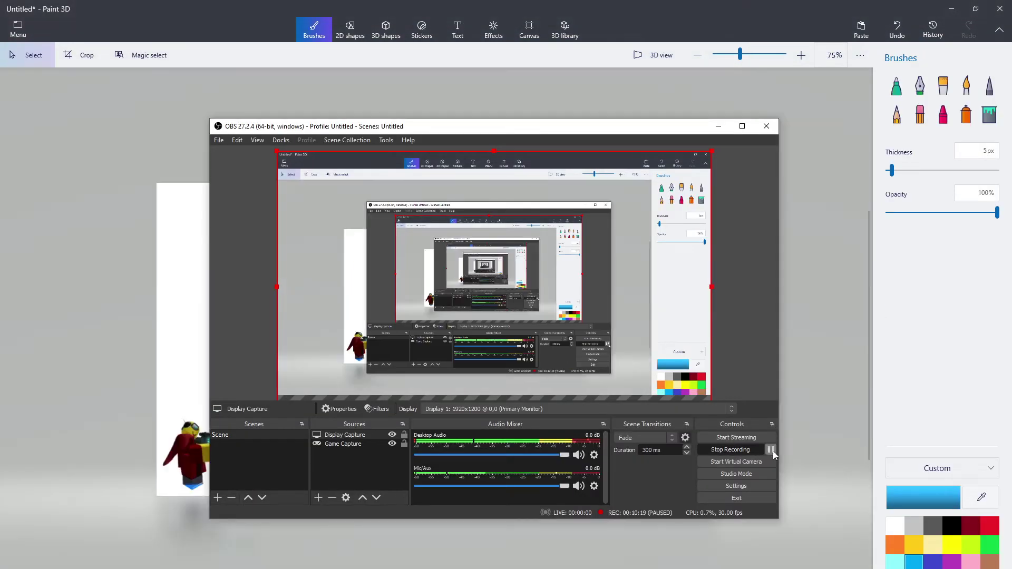
left_click(820, 452)
- Paste the gold blocky figure with the sword, place it facing the small sniper and enlarge it to 663 × 665 px
left_click(861, 29)
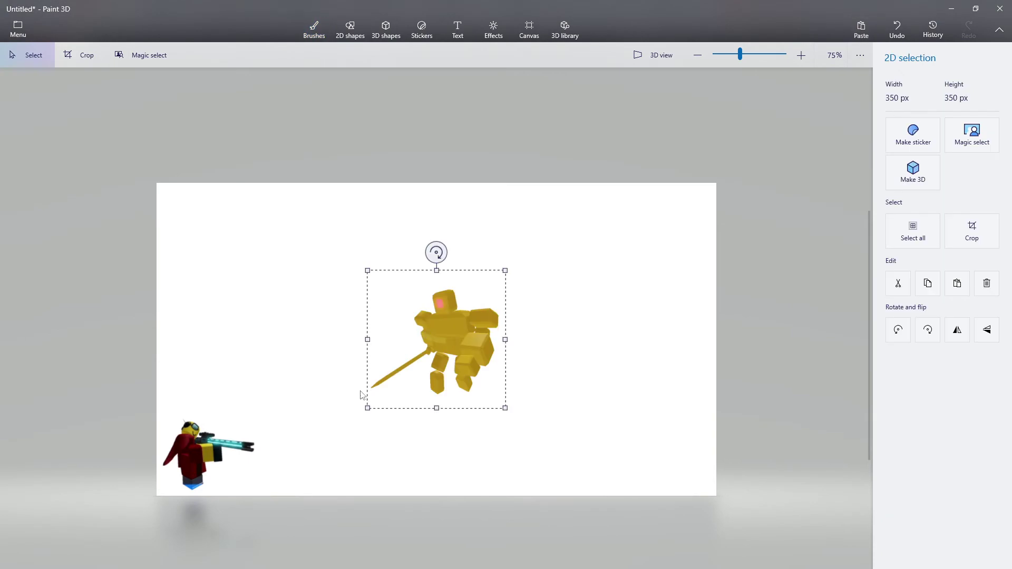
left_click_drag(431, 319, 460, 397)
left_click_drag(533, 350, 659, 227)
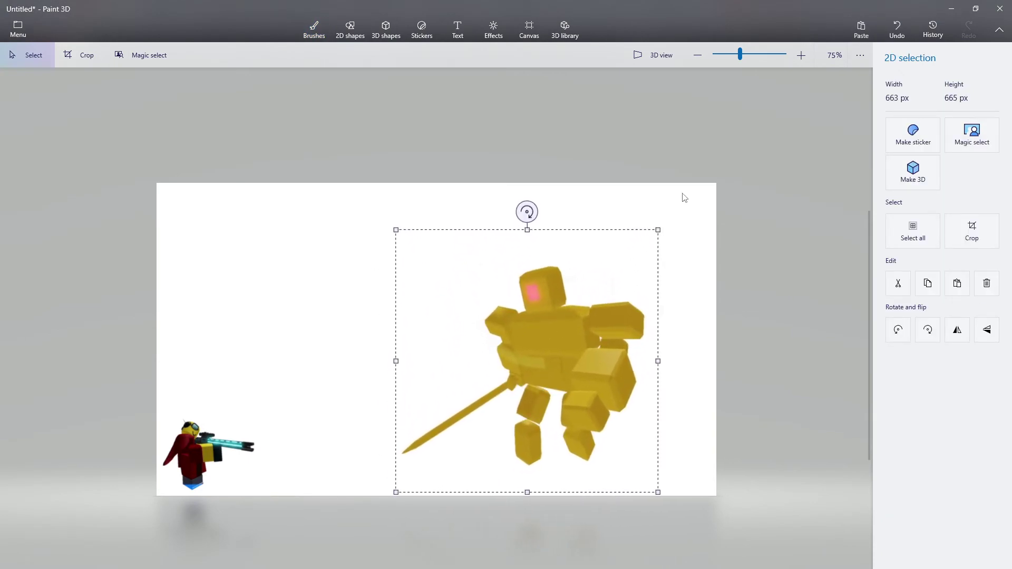
key("b")
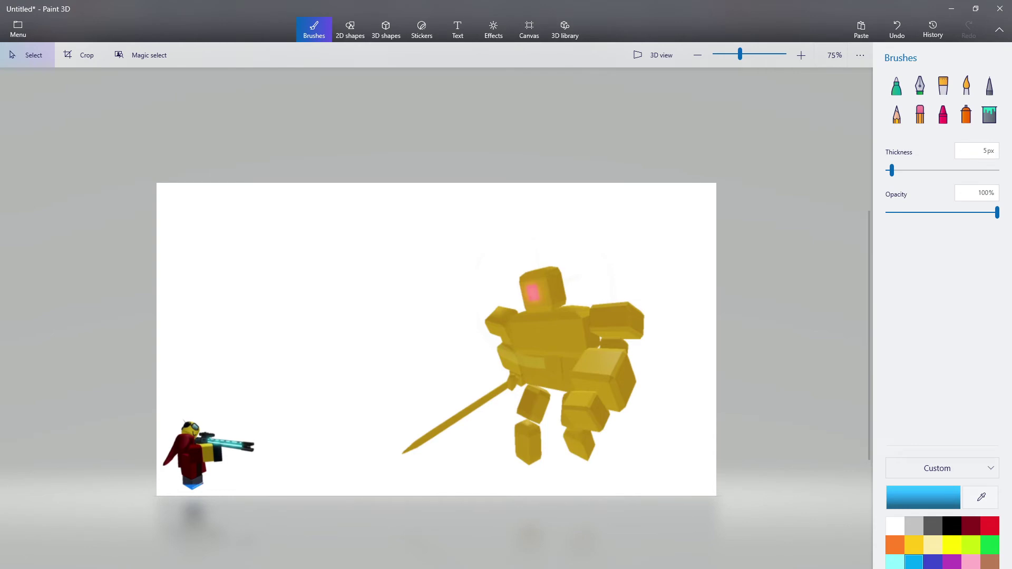
- Bring up OBS and then Voicemod to view the Titan voice, and return to the Paint 3D canvas
left_click(498, 568)
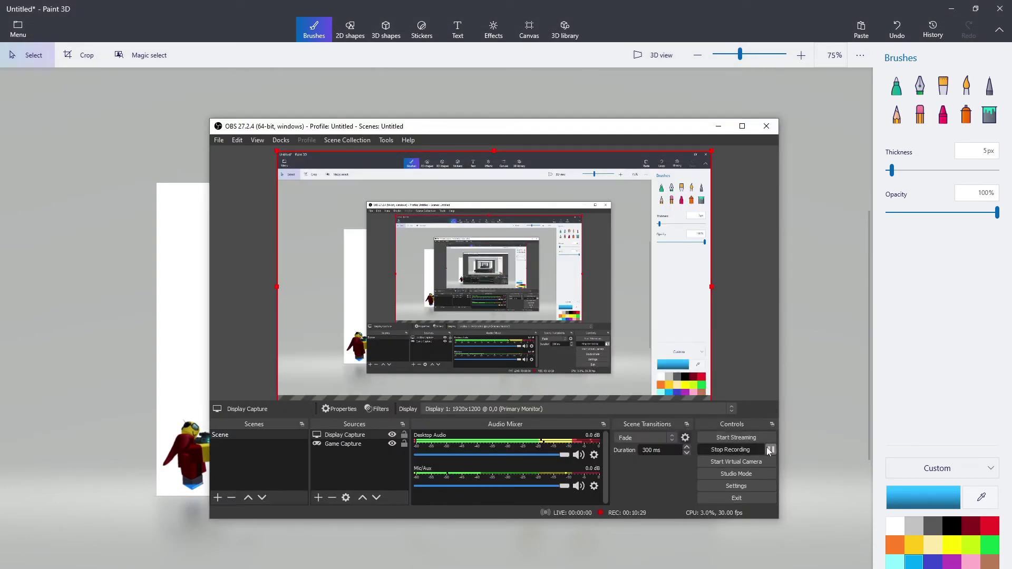
left_click(498, 568)
left_click(326, 568)
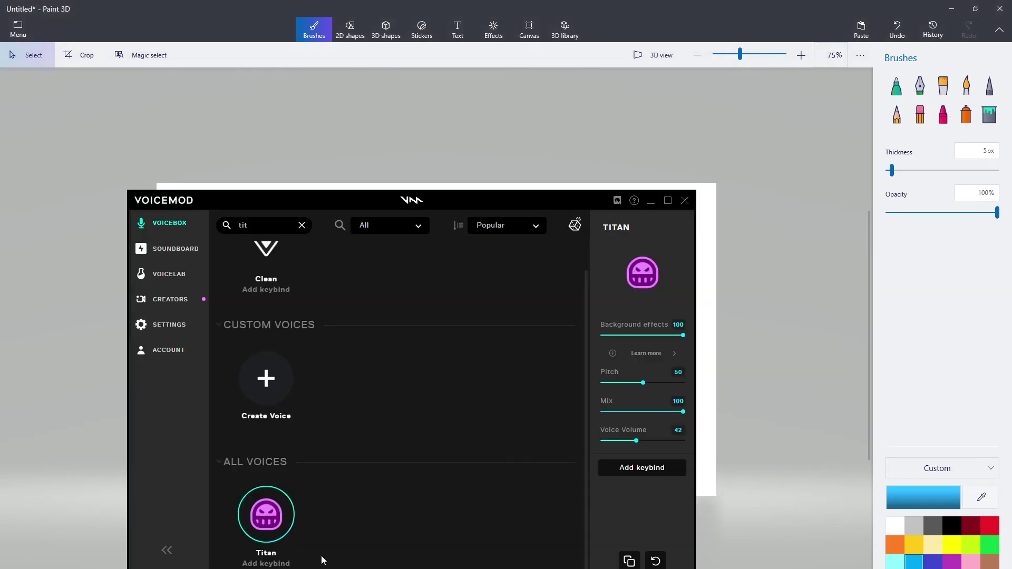
left_click(326, 568)
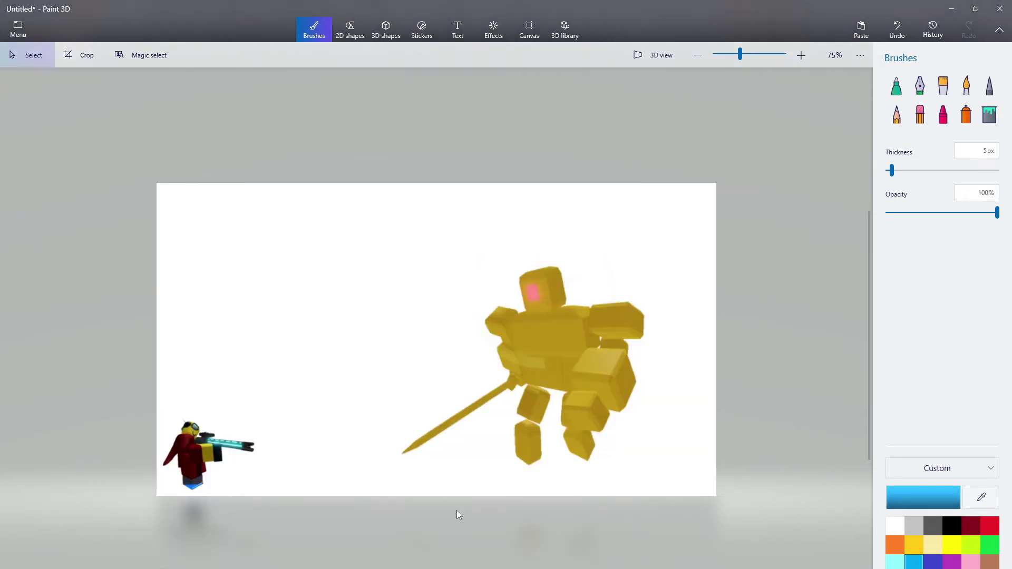
- Bring up OBS to check the running recording and return to the Paint 3D canvas with the gold titan
left_click(516, 568)
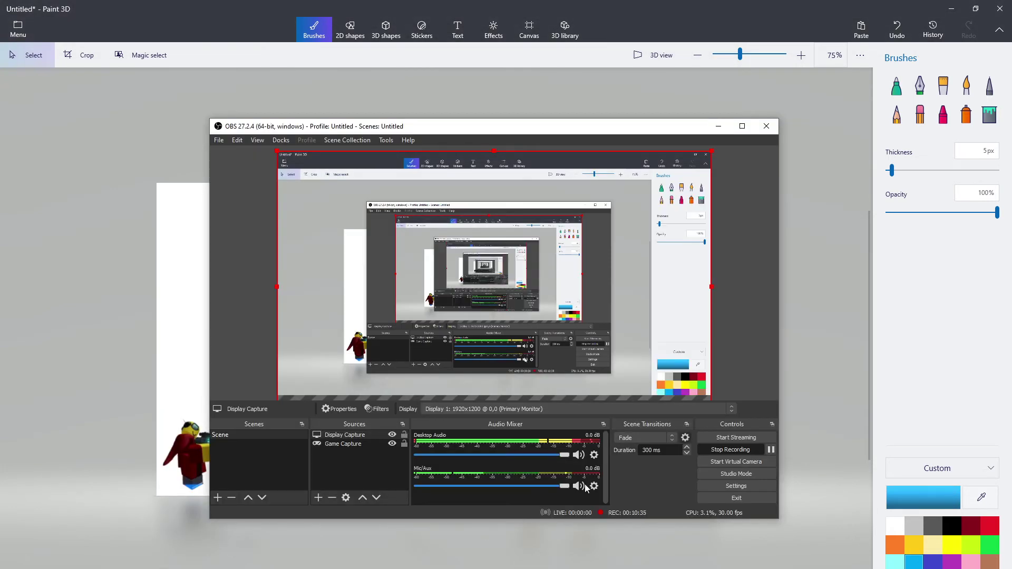
left_click(551, 568)
scroll(564, 474, "up", 1)
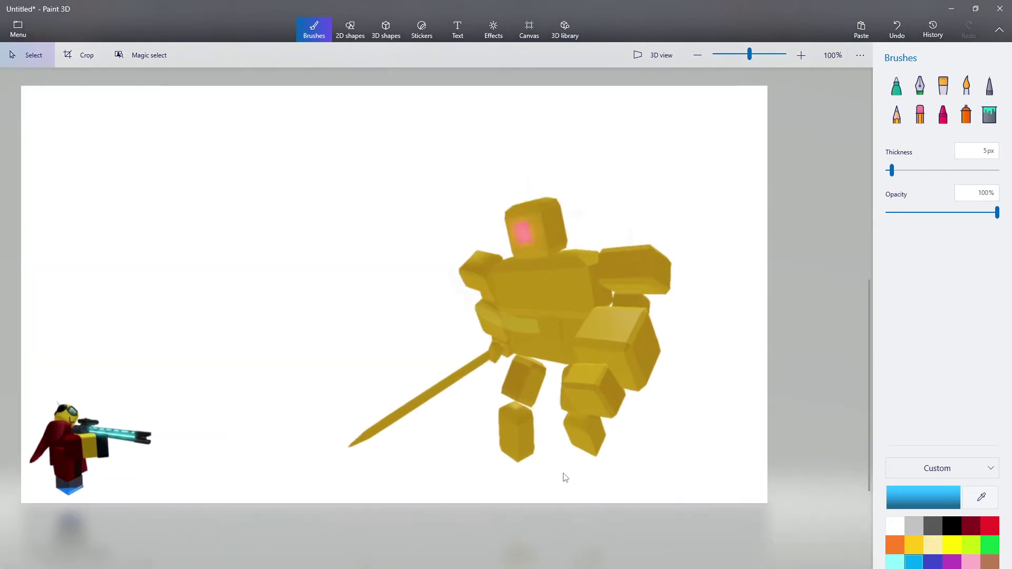
scroll(447, 403, "up", 1)
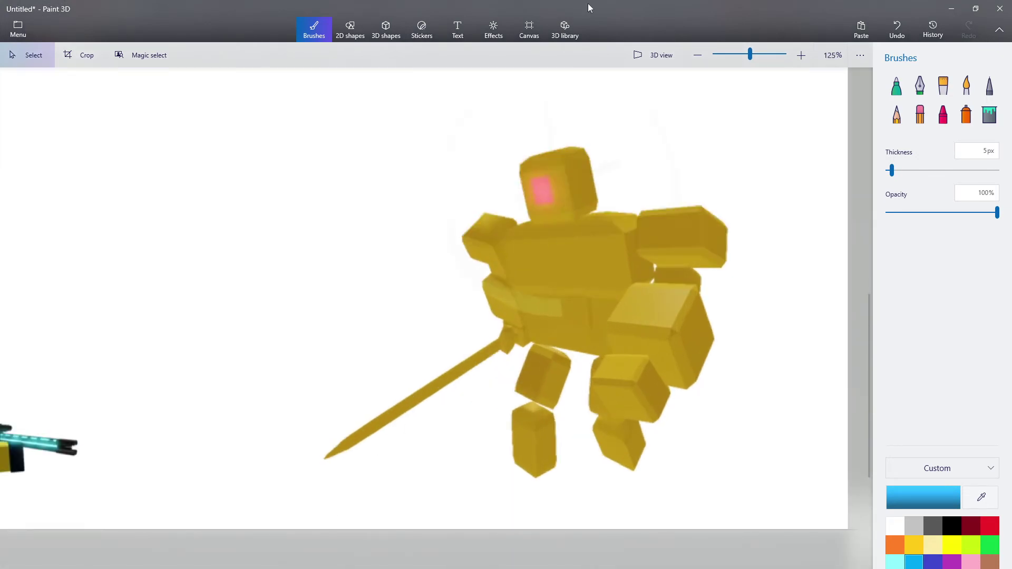
- Switch to the browser, search the Tower Defense Simulator Wiki for "go" and open the Gold Titan page
mouse_move(589, 7)
left_mouse_down()
mouse_move(603, 29)
mouse_move(503, 41)
left_mouse_up()
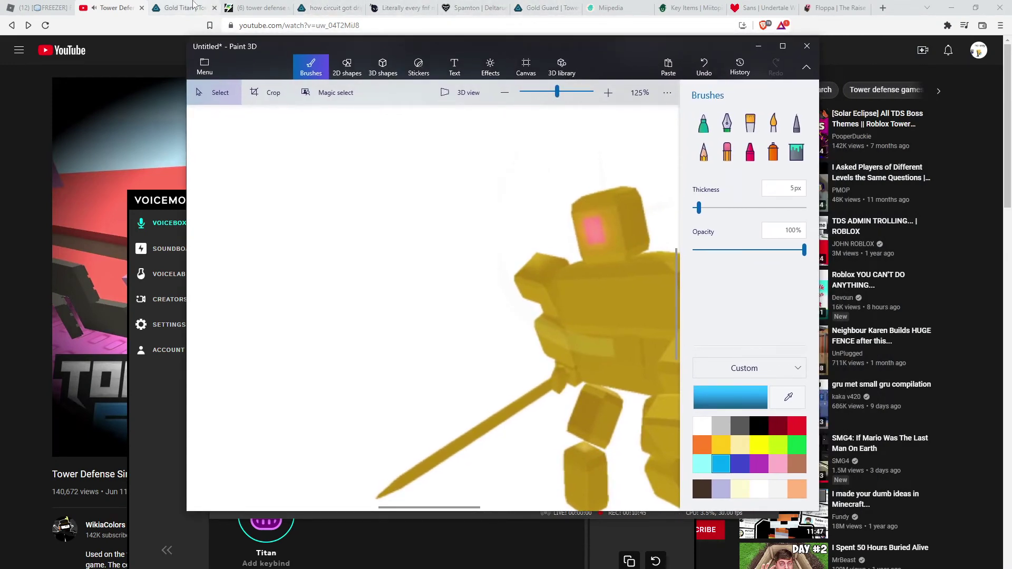
left_click(532, 6)
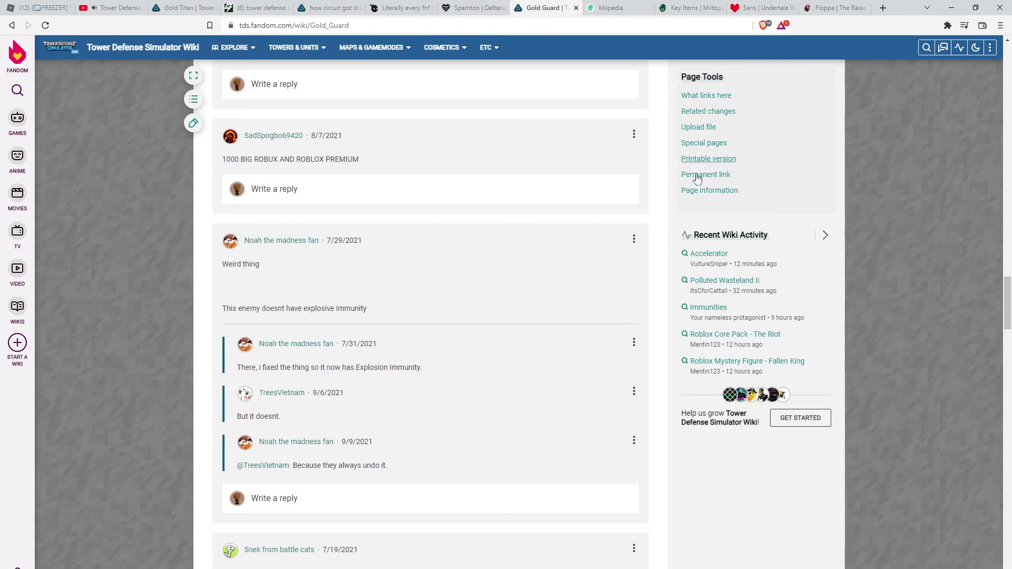
scroll(727, 205, "up", 7)
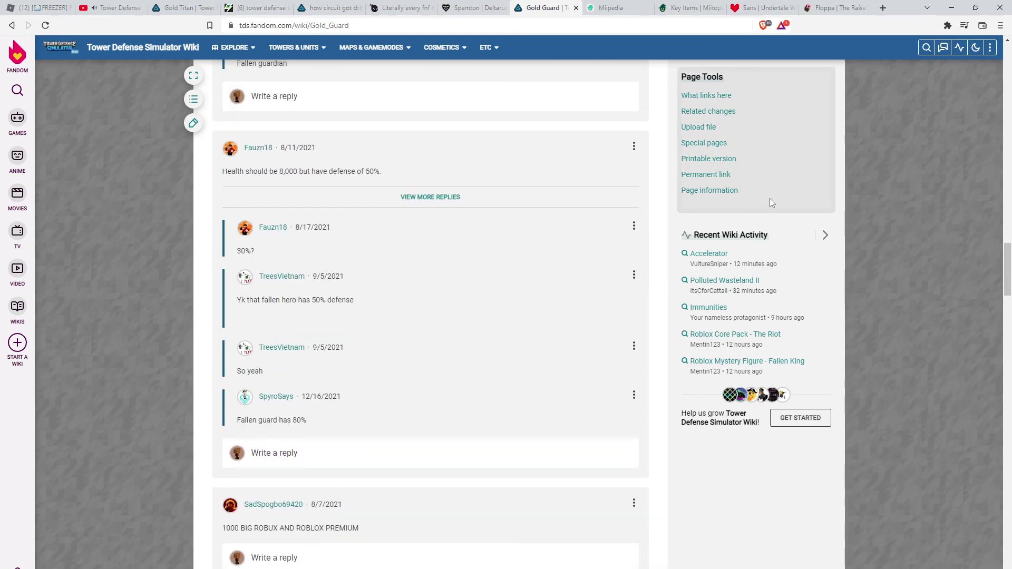
left_click(927, 47)
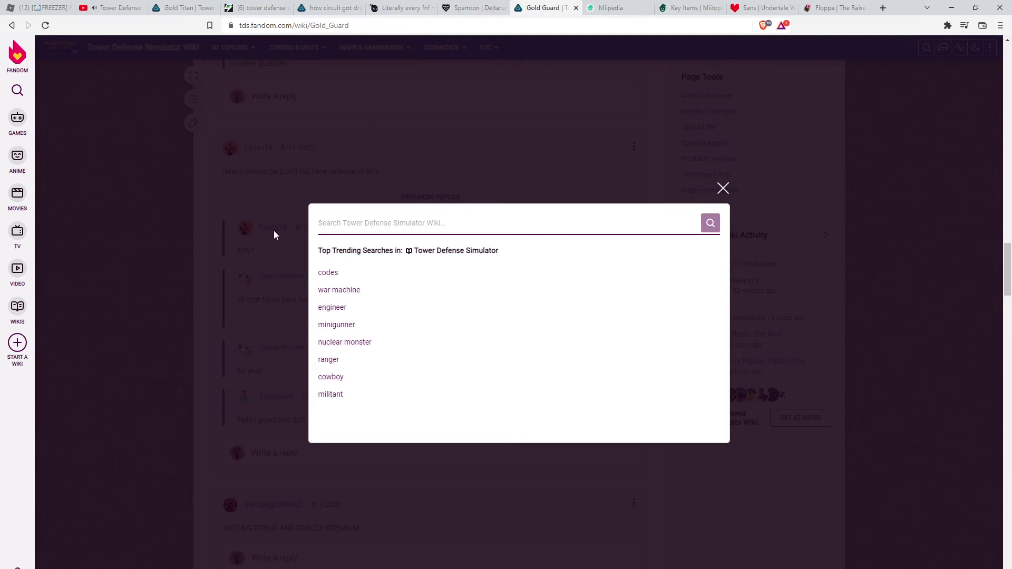
type("go")
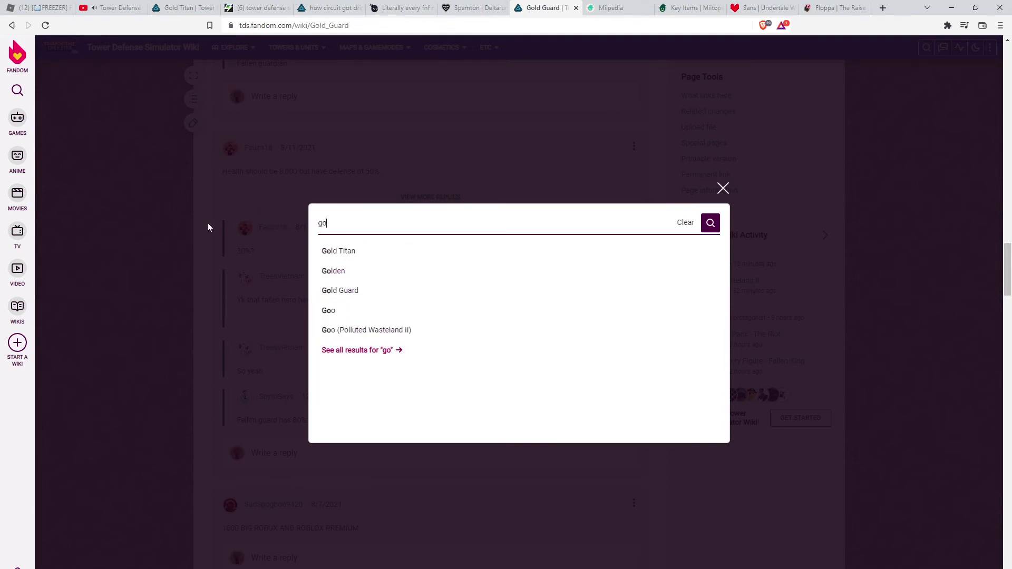
left_click(381, 251)
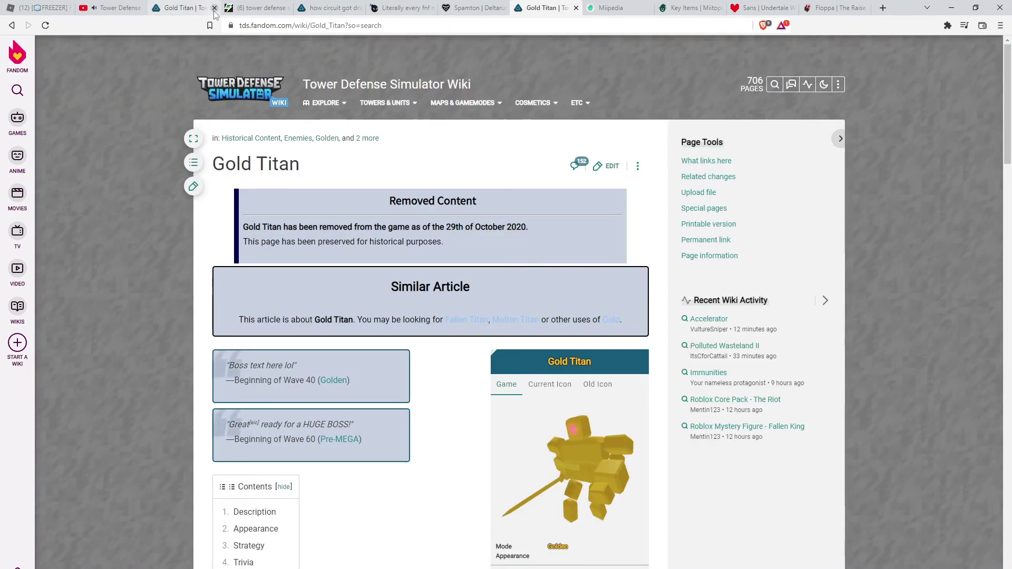
- Open the Golden enemy's page from the Gold Titan article, copy its picture and return to the maximized Paint 3D window
scroll(372, 320, "down", 8)
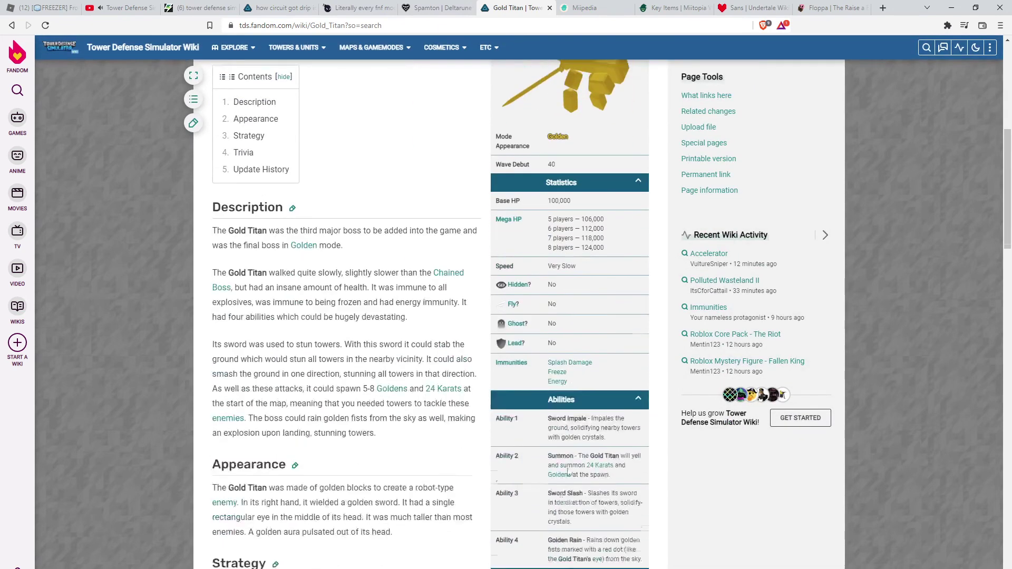
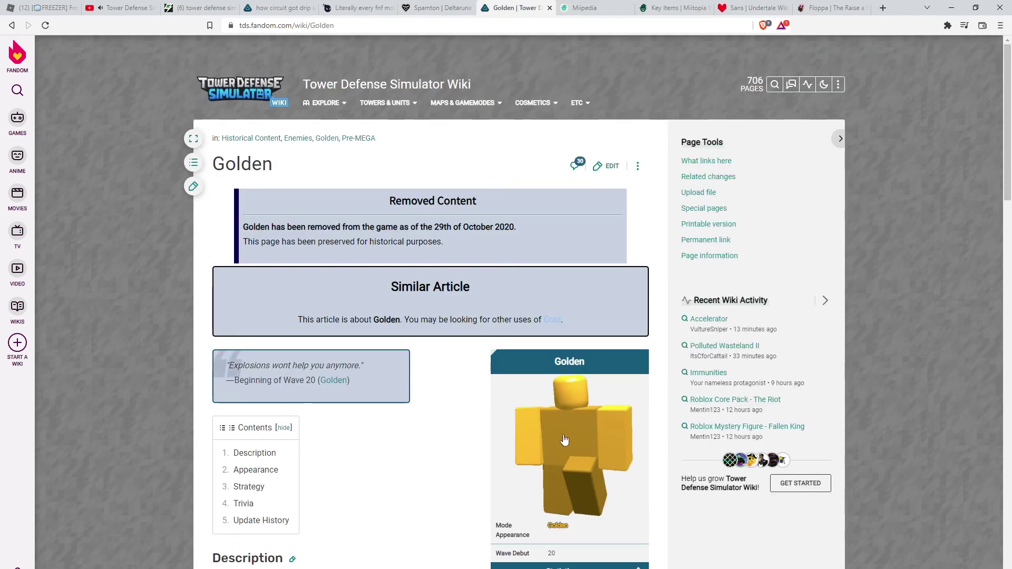
right_click(563, 435)
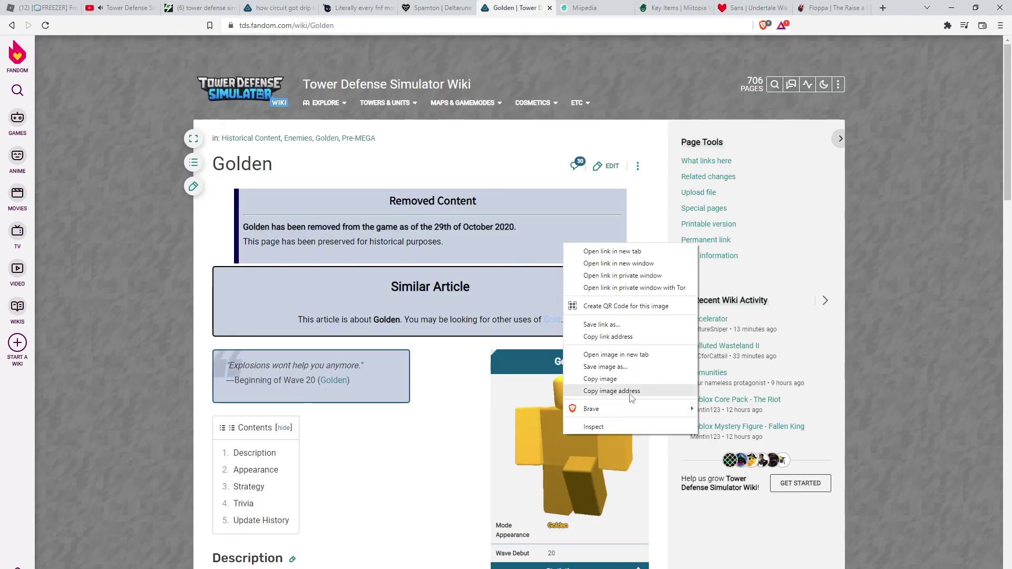
left_click(600, 379)
key("alt+Tab")
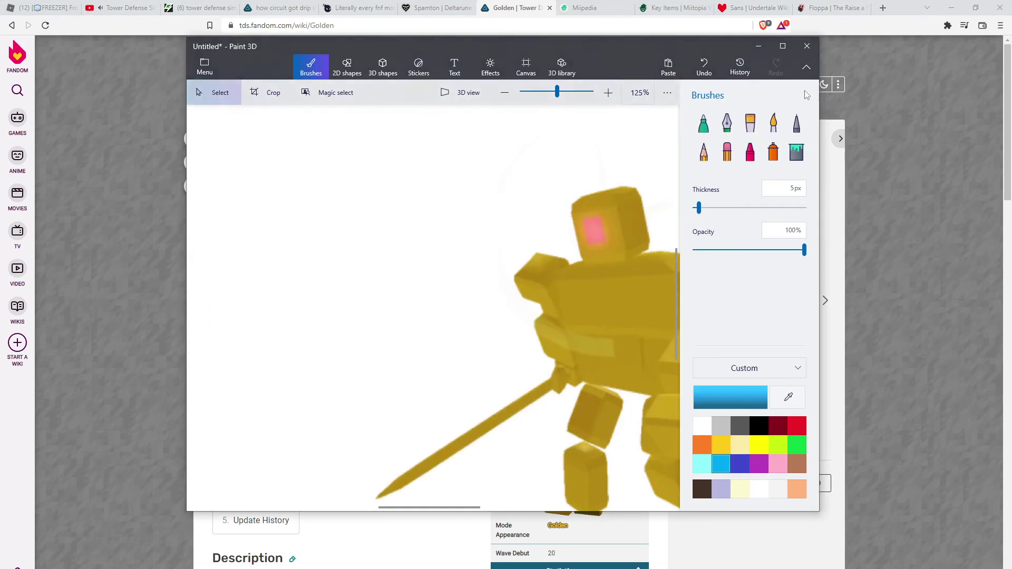
left_click(783, 47)
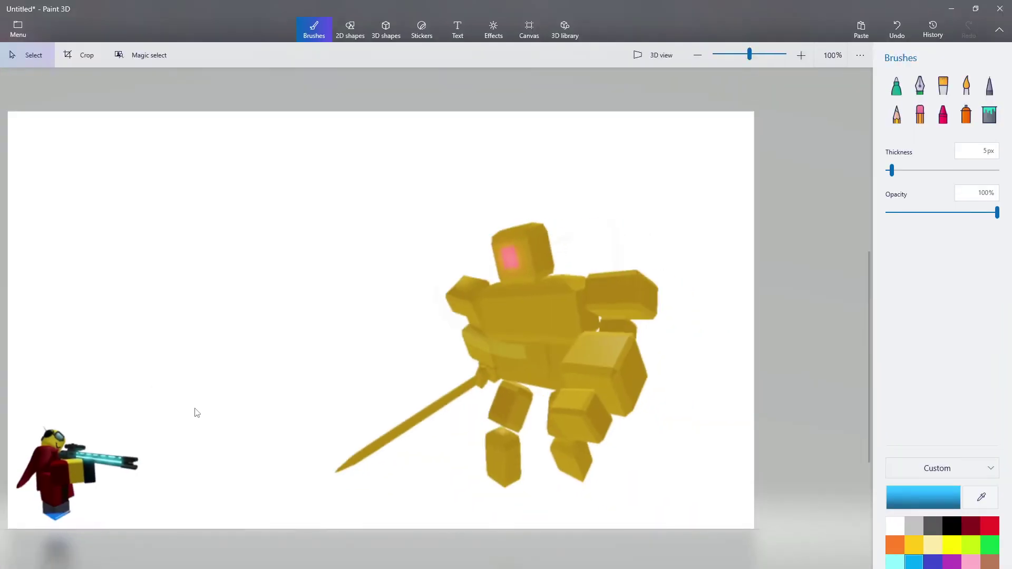
- Paste the Golden figure, shrink it to 190 × 190 px and place it between the sniper and the titan's sword tip
left_click(861, 28)
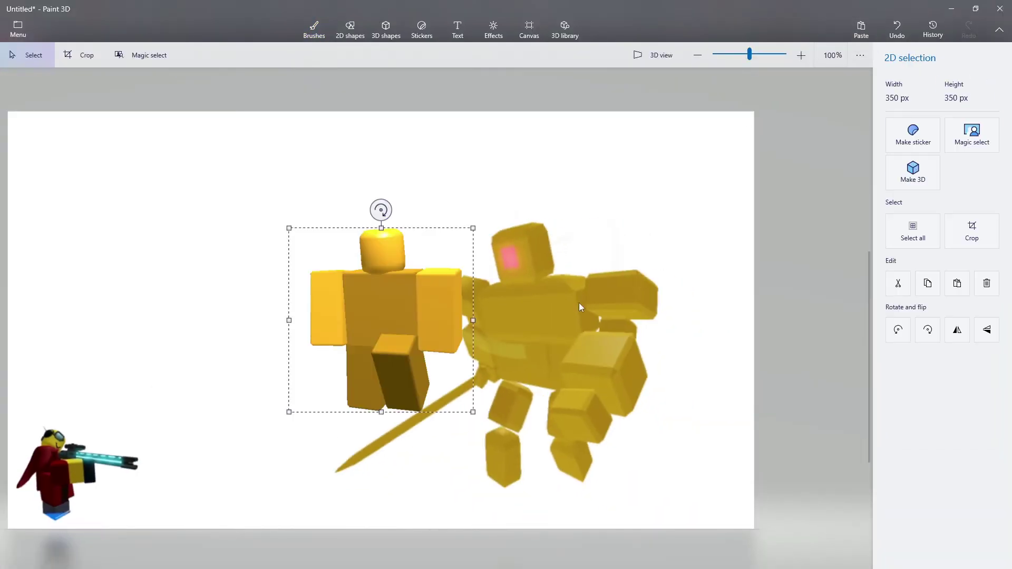
left_click_drag(464, 242, 322, 415)
scroll(508, 363, "down", 1)
scroll(310, 515, "up", 2)
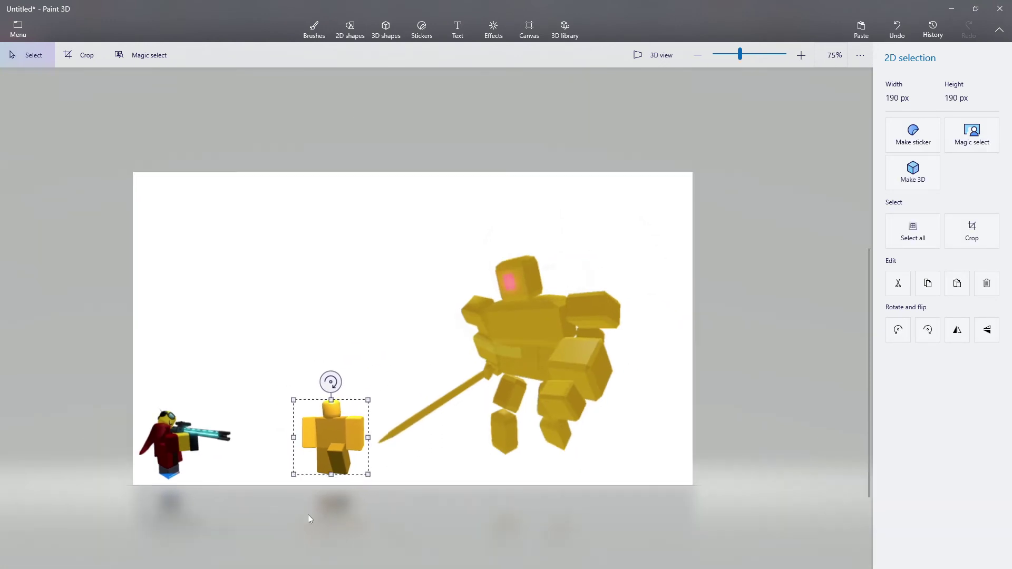
- Squash the small Golden figure to a height of 83 px and delete it from the canvas
left_click_drag(340, 355, 357, 421)
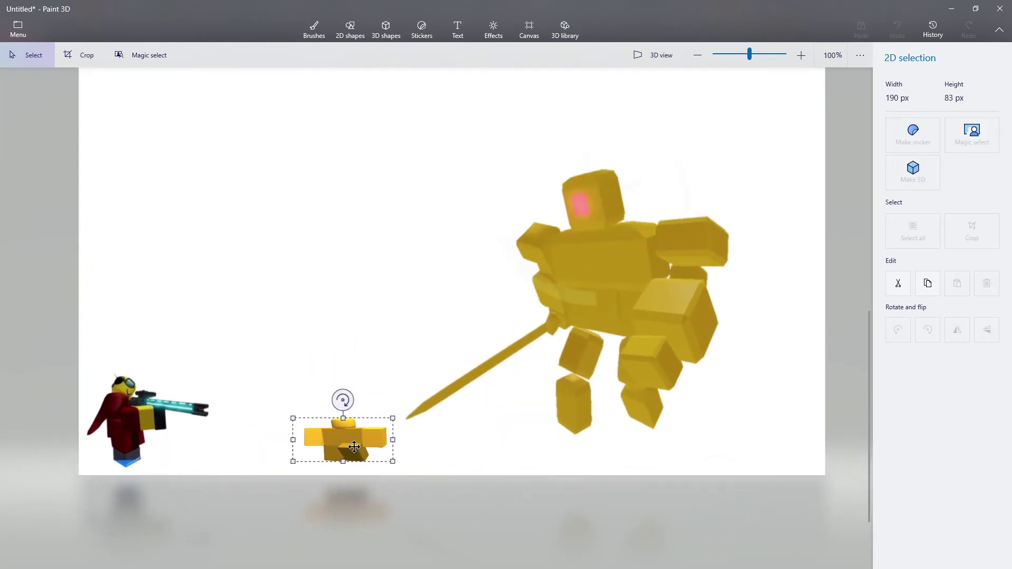
key("Delete")
scroll(696, 190, "up", 1)
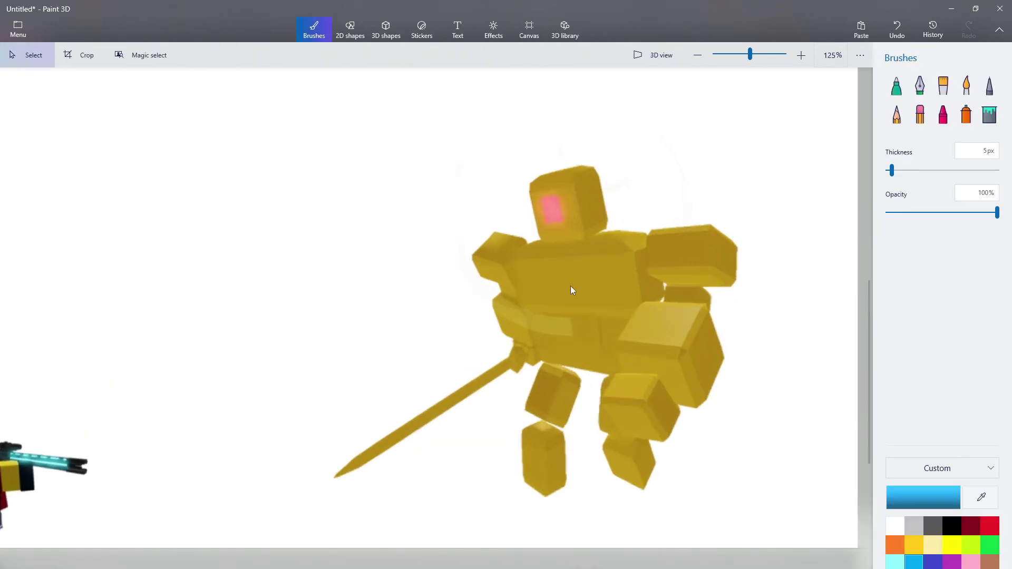
scroll(571, 286, "up", 1)
scroll(620, 205, "down", 2)
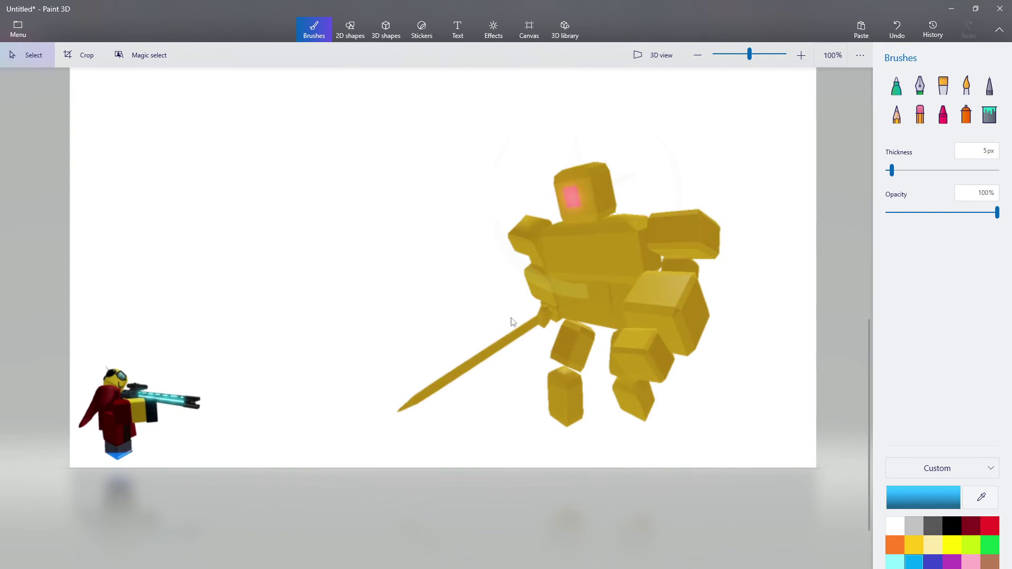
scroll(513, 322, "up", 1)
- Switch to the wiki to review the Golden page and the Gold Titan's abilities, and return to the maximized Paint 3D canvas
double_click(640, 4)
left_click(99, 387)
scroll(536, 312, "down", 4)
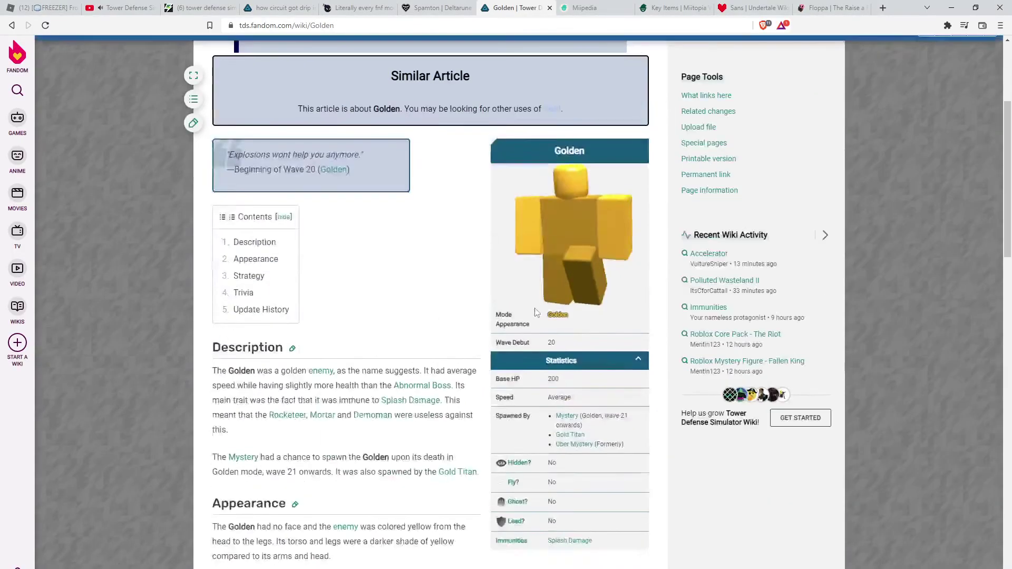
scroll(607, 348, "down", 3)
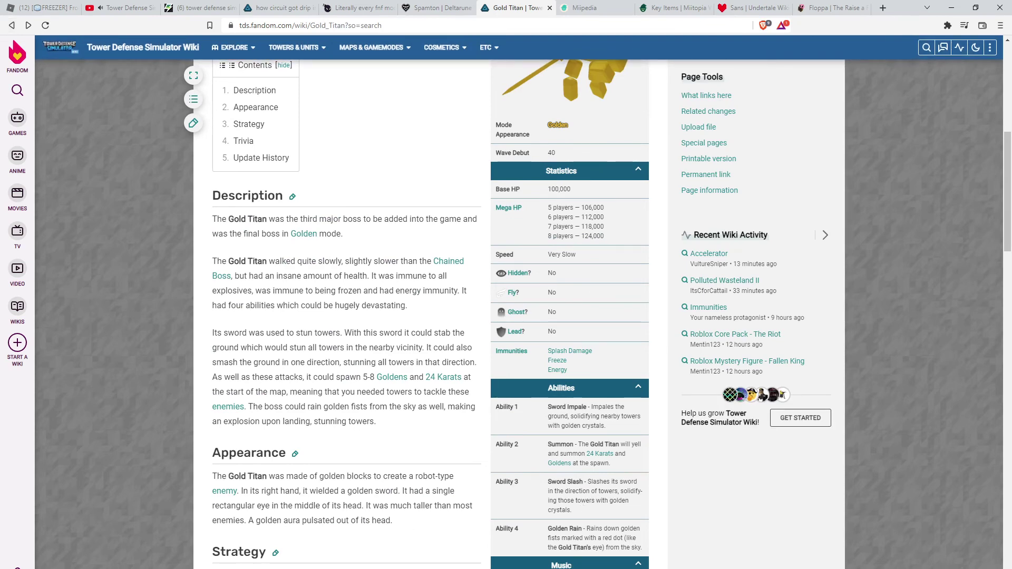
key("alt+Tab")
left_click(972, 65)
scroll(548, 268, "down", 1)
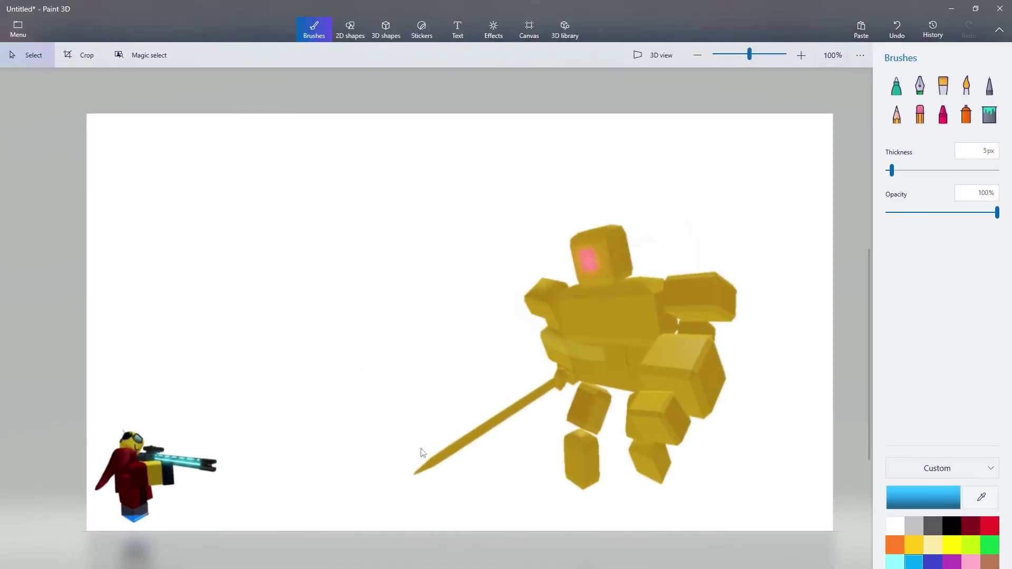
left_click_drag(374, 562, 858, 140)
left_click_drag(601, 120, 472, 216)
mouse_move(571, 229)
left_mouse_down()
mouse_move(554, 126)
mouse_move(529, 432)
left_mouse_up()
- Choose the Marker and sample its colour from the gold titan's chest
left_click(952, 544)
left_click(901, 86)
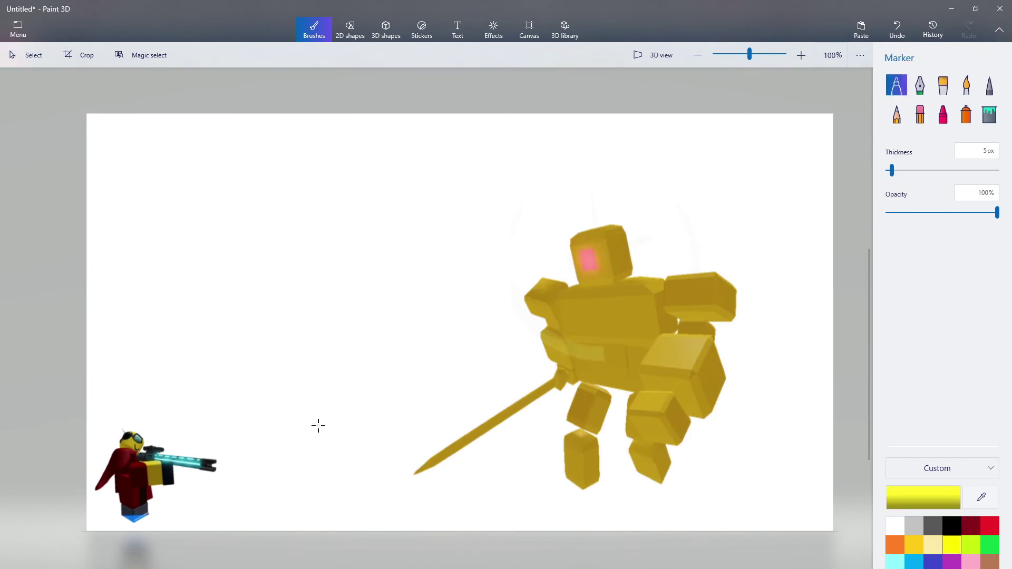
left_click(981, 497)
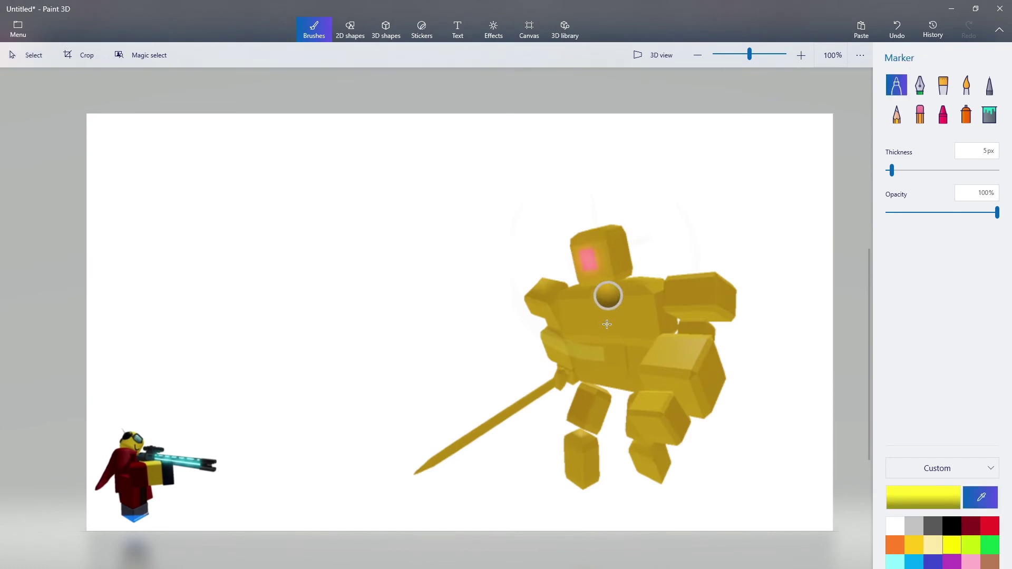
left_click(606, 294)
- Draw a filled gold oval in front of the sniper's rifle, select about 248 × 140 px around it and move it upward
mouse_move(280, 421)
left_mouse_down()
mouse_move(341, 425)
mouse_move(310, 464)
mouse_move(245, 440)
mouse_move(318, 423)
left_mouse_up()
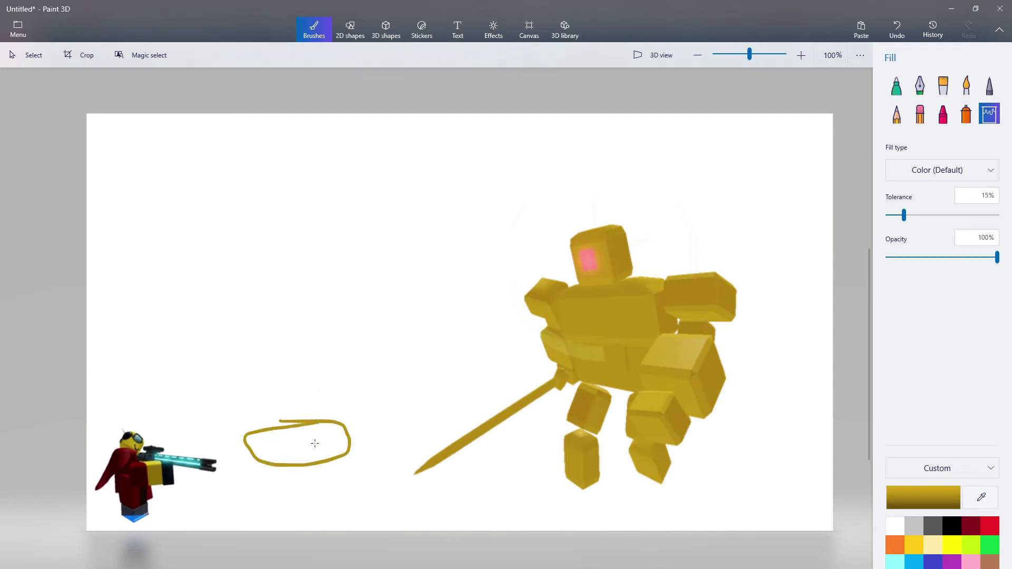
left_click(315, 443)
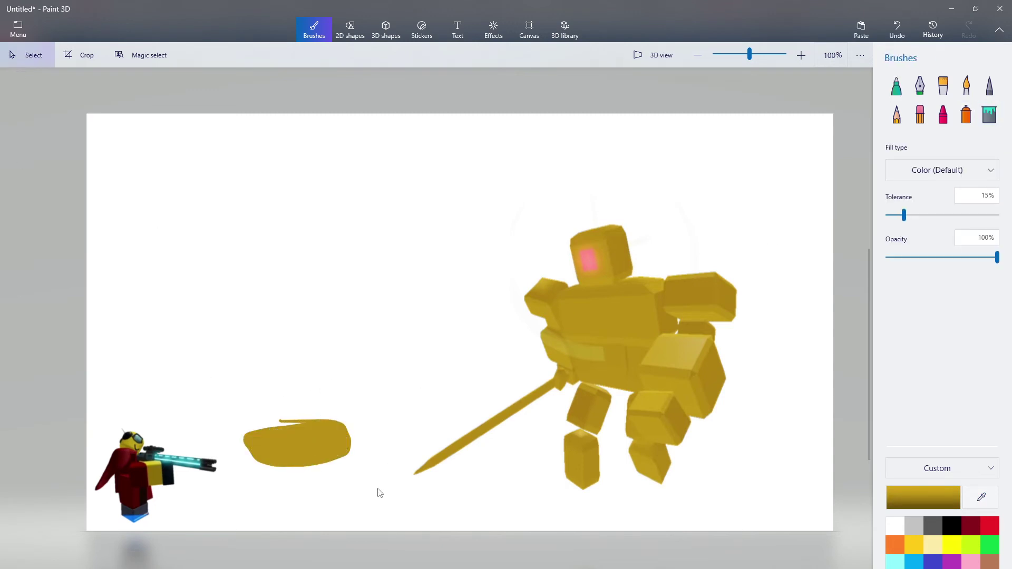
mouse_move(366, 463)
left_mouse_down()
mouse_move(273, 395)
mouse_move(241, 408)
left_mouse_up()
left_click(388, 349)
left_click_drag(357, 479, 232, 406)
left_click_drag(282, 445, 316, 354)
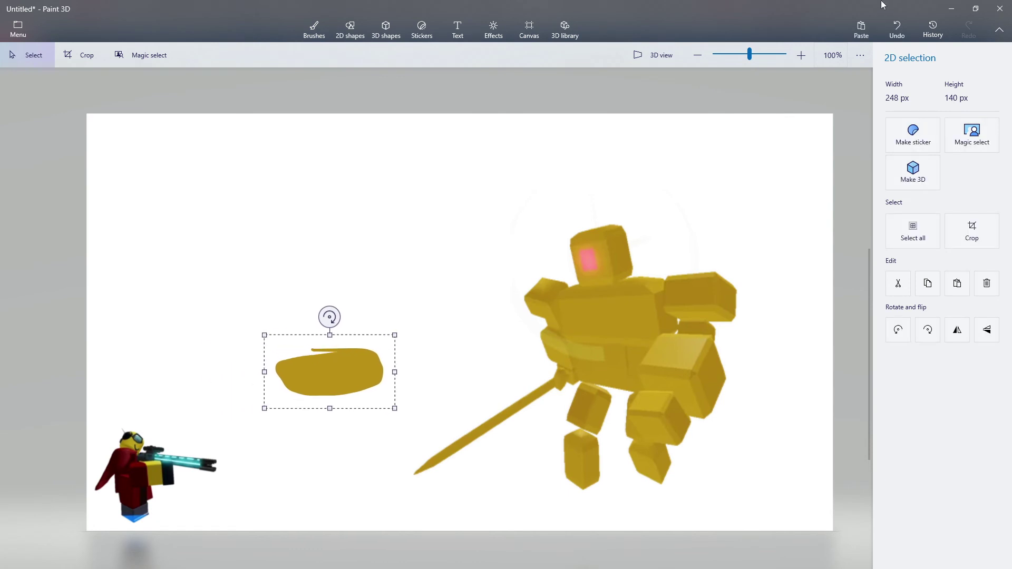
- Undo the gold oval's move, its fill and its outline
left_click(897, 29)
left_click(897, 29)
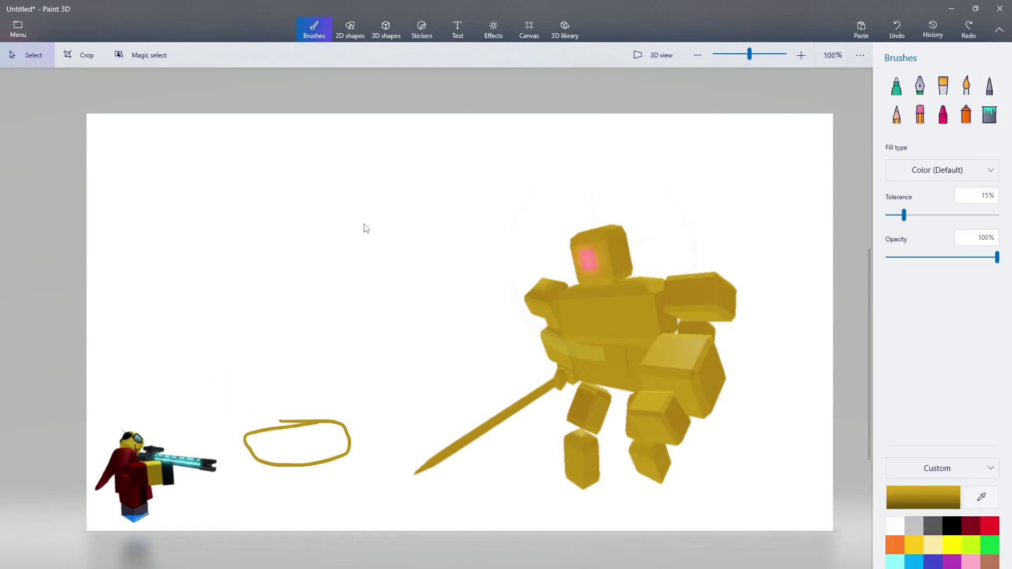
left_click(897, 29)
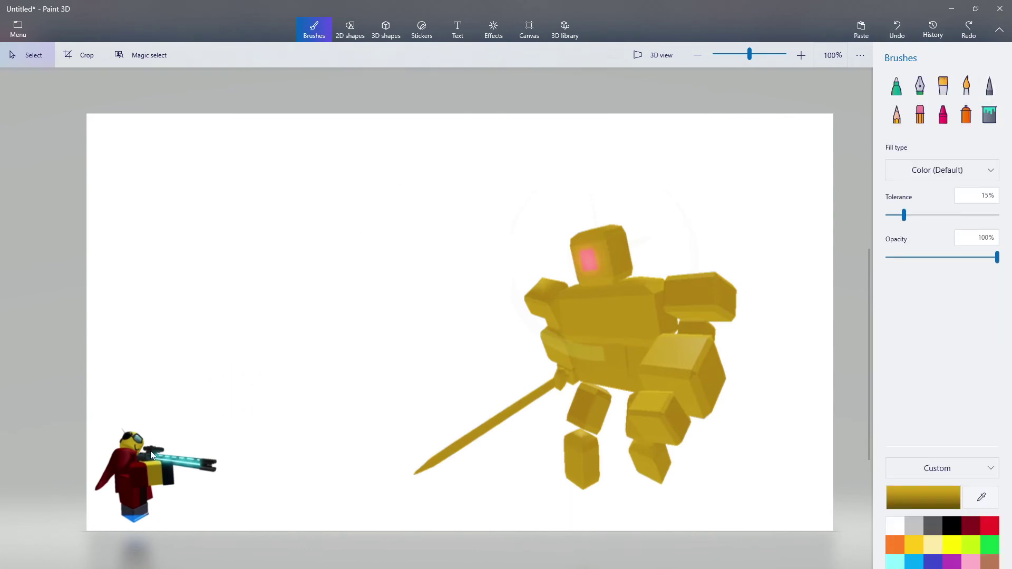
scroll(62, 480, "up", 2)
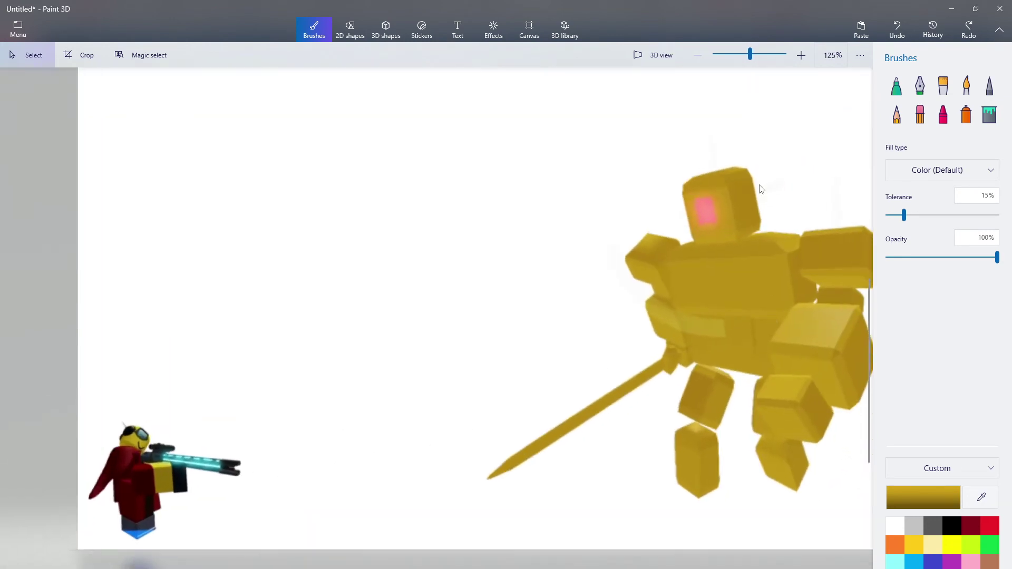
- Reread the Gold Titan's Golden Rain ability on the wiki page and return to the maximized Paint 3D canvas
left_click_drag(682, 2, 677, 54)
left_click(138, 271)
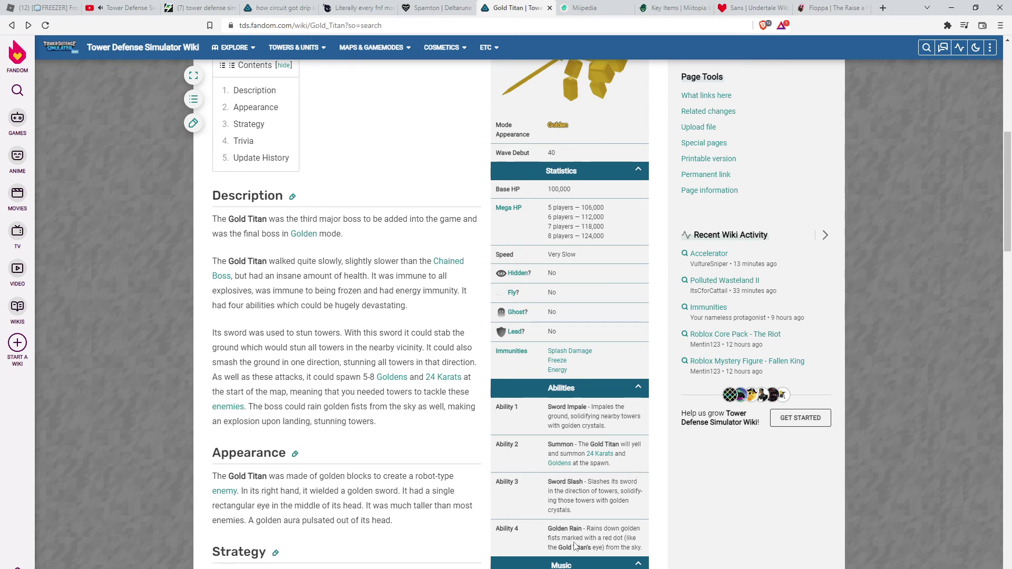
key("alt+Tab")
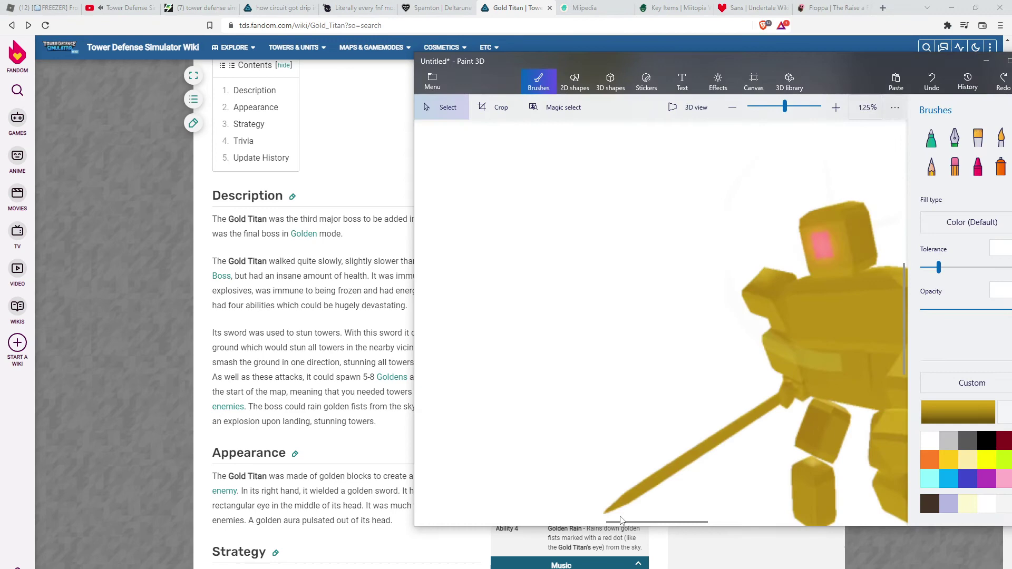
left_click(1006, 60)
mouse_move(332, 529)
left_mouse_down()
mouse_move(529, 396)
mouse_move(803, 118)
left_mouse_up()
mouse_move(639, 350)
left_mouse_down()
mouse_move(260, 371)
mouse_move(649, 365)
left_mouse_up()
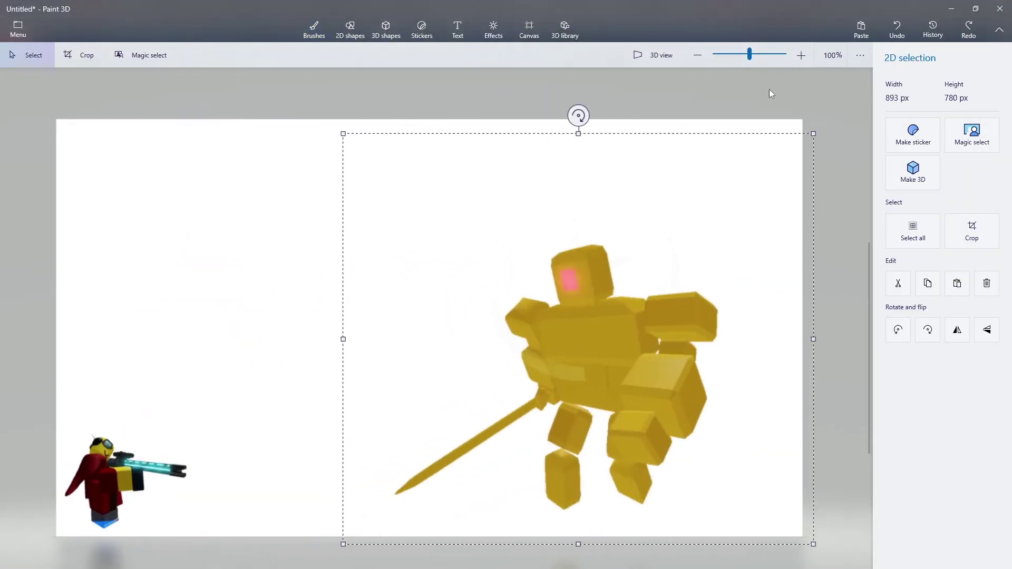
left_click(892, 34)
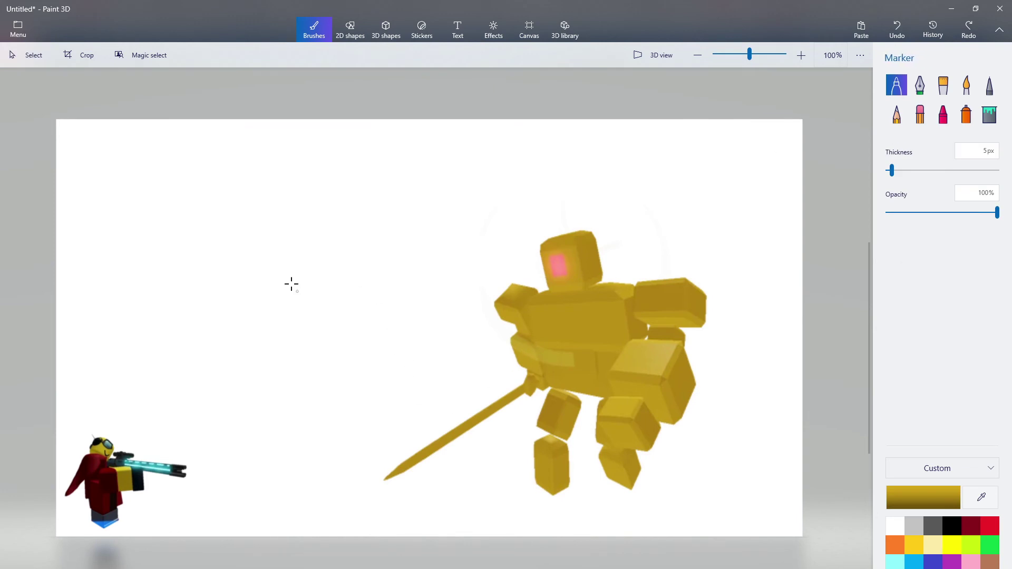
- Draw a filled gold fist shape above the sniper, select the area around it and move it down onto the sniper
left_click_drag(258, 234, 255, 232)
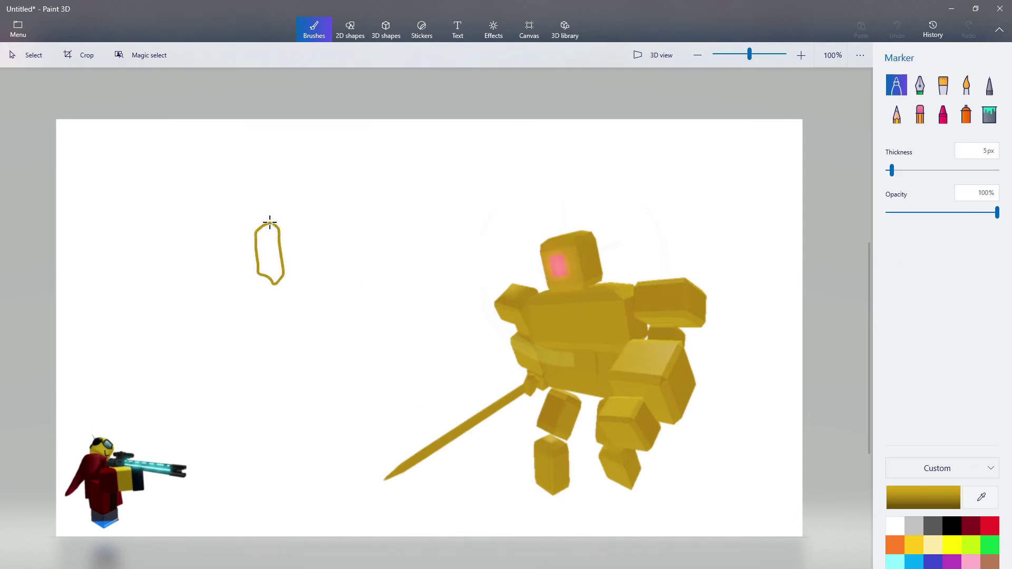
left_click(990, 114)
left_click(270, 231)
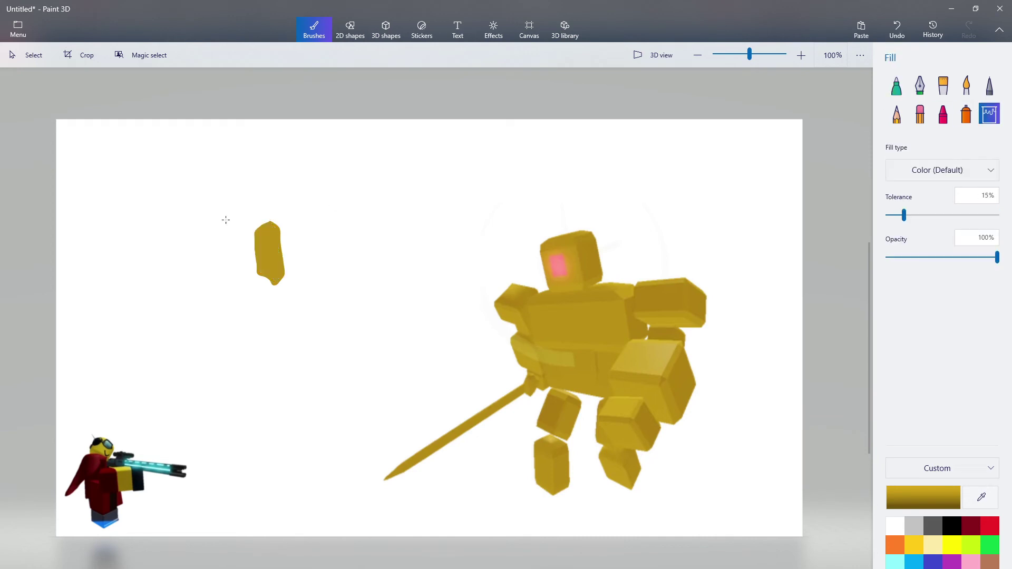
left_click(25, 56)
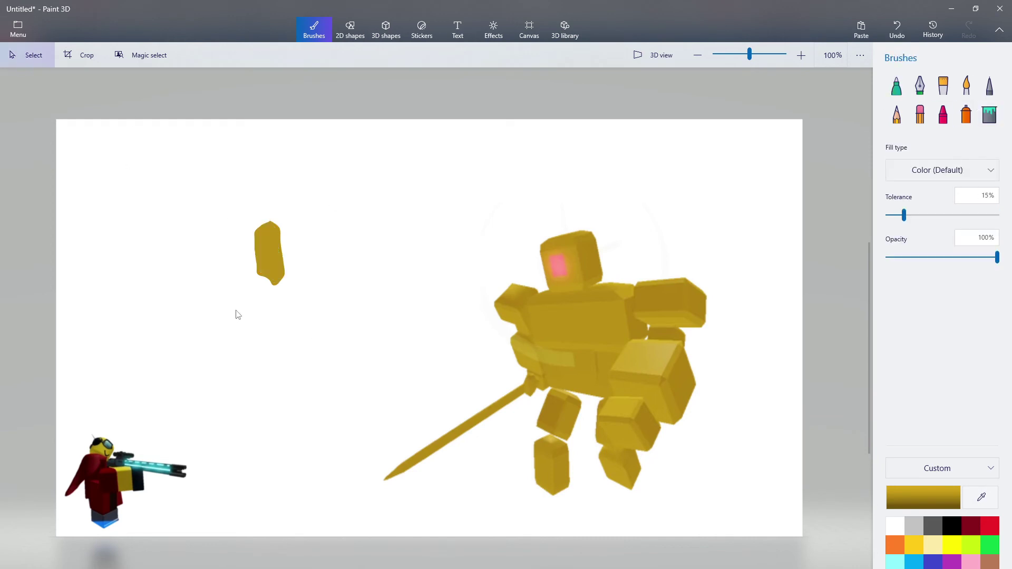
left_click_drag(217, 318, 316, 210)
mouse_move(277, 246)
left_mouse_down()
mouse_move(637, 353)
mouse_move(148, 488)
mouse_move(17, 339)
mouse_move(77, 391)
left_mouse_up()
- Undo the gold fist's move, its fill and its outline
left_click(897, 32)
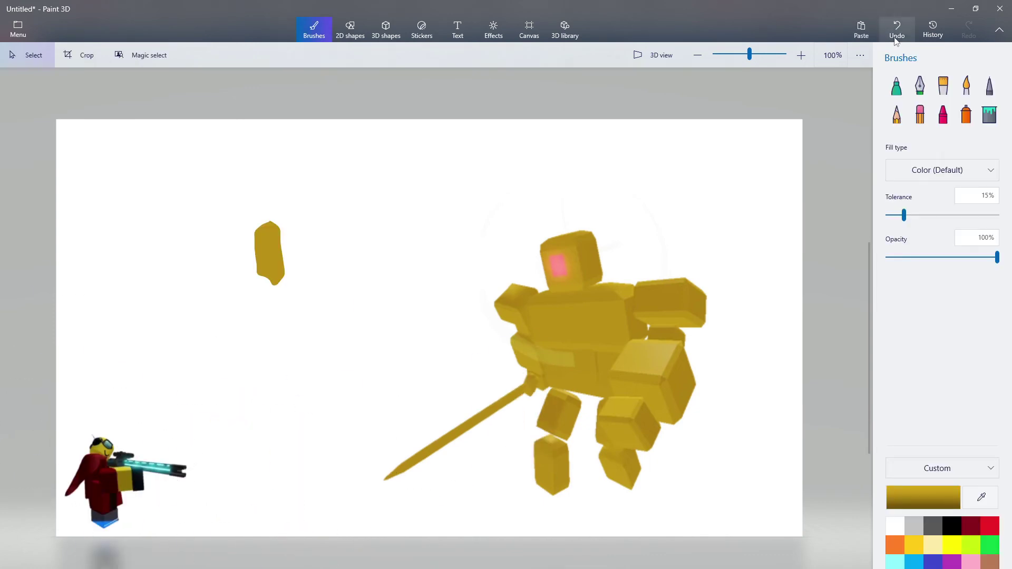
left_click(896, 38)
left_click(896, 38)
- Reread the Gold Titan's abilities on the uncovered wiki page and return to the maximized Paint 3D window
double_click(725, 7)
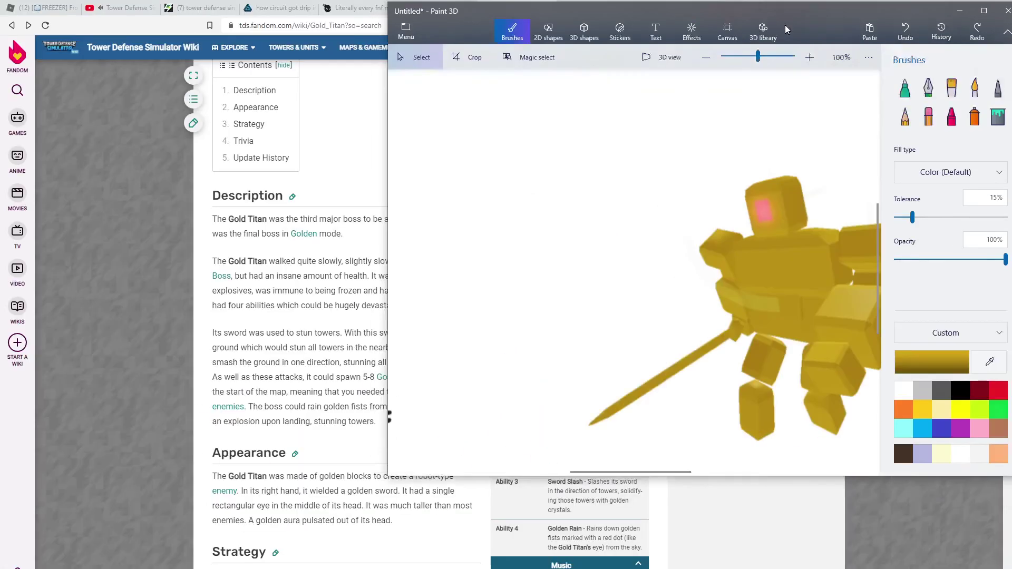
left_click_drag(786, 29, 816, 48)
left_click(140, 314)
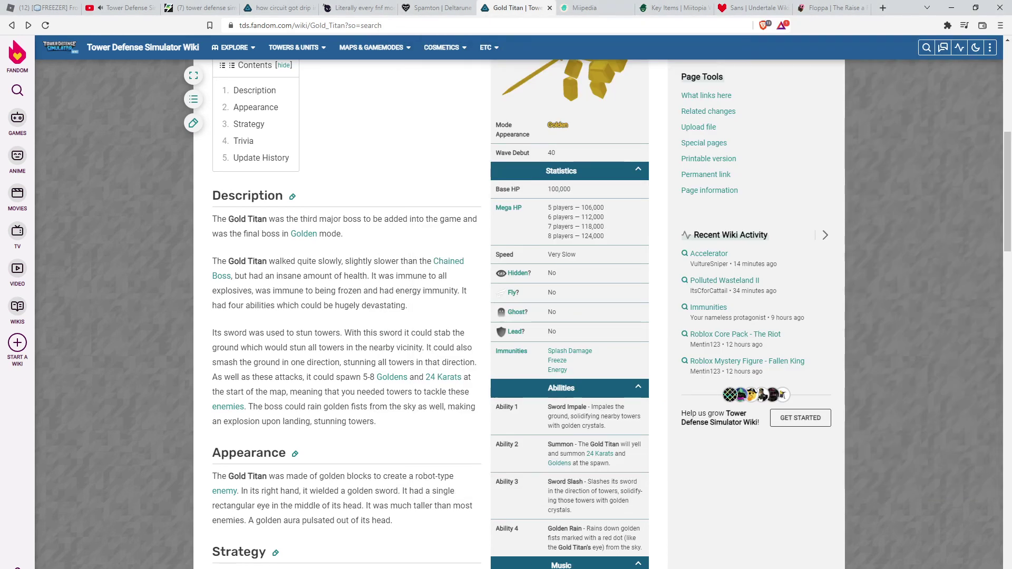
left_click(478, 567)
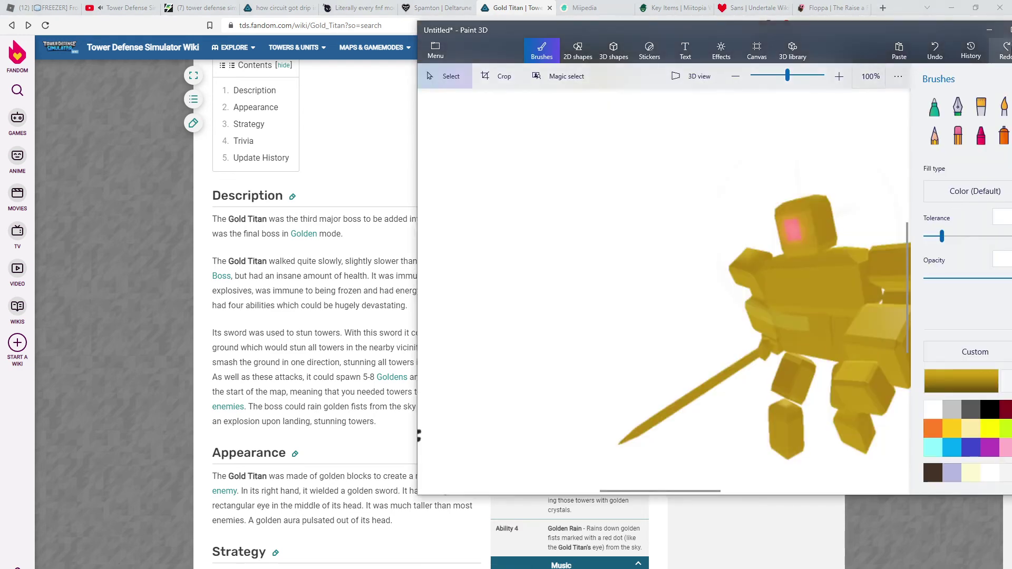
left_click(1008, 32)
- Draw five short vertical gold strokes with the 5 px Marker, scattered above the sniper and in front of the titan
scroll(709, 350, "up", 1)
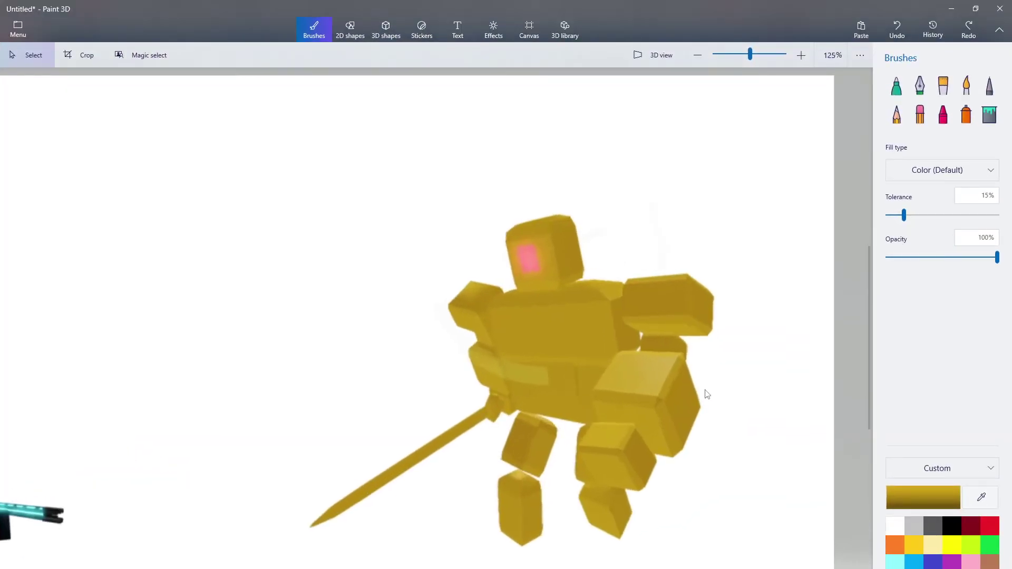
scroll(708, 394, "down", 2)
left_click(896, 86)
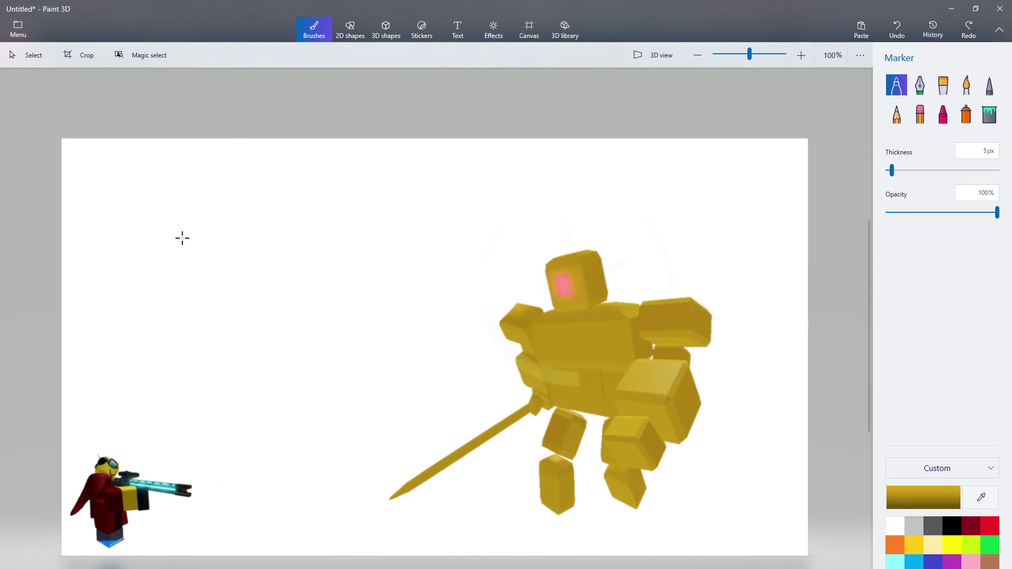
left_click_drag(188, 179, 188, 234)
left_click_drag(254, 181, 250, 251)
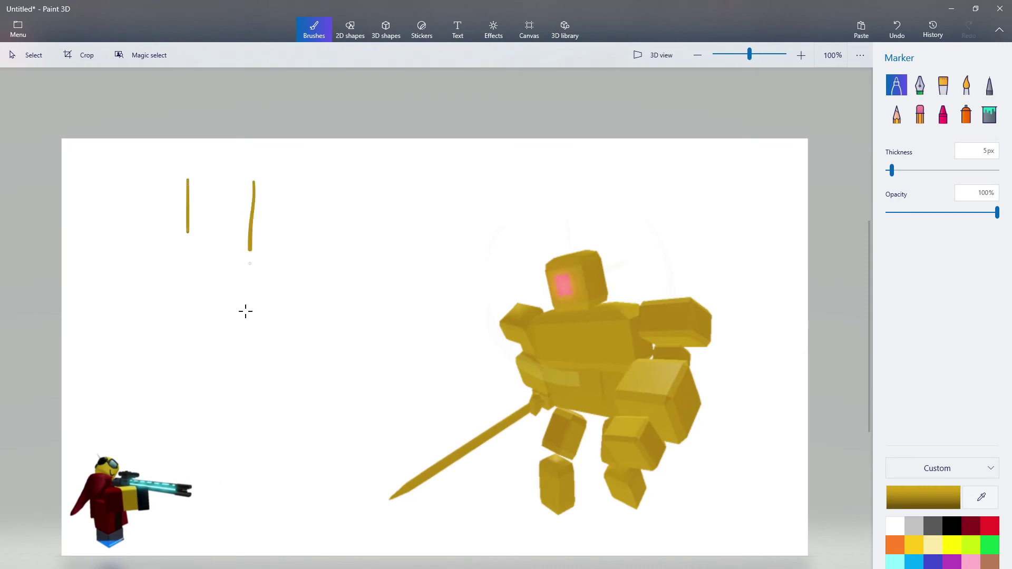
left_click_drag(152, 292, 152, 332)
left_click_drag(363, 240, 356, 288)
left_click_drag(233, 305, 227, 394)
- Select the area around the five gold strokes and move them down off the canvas's lower edge
left_click(26, 55)
mouse_move(98, 394)
left_mouse_down()
mouse_move(410, 197)
mouse_move(424, 164)
left_mouse_up()
mouse_move(332, 277)
left_mouse_down()
mouse_move(309, 568)
mouse_move(264, 568)
left_mouse_up()
left_click(238, 385)
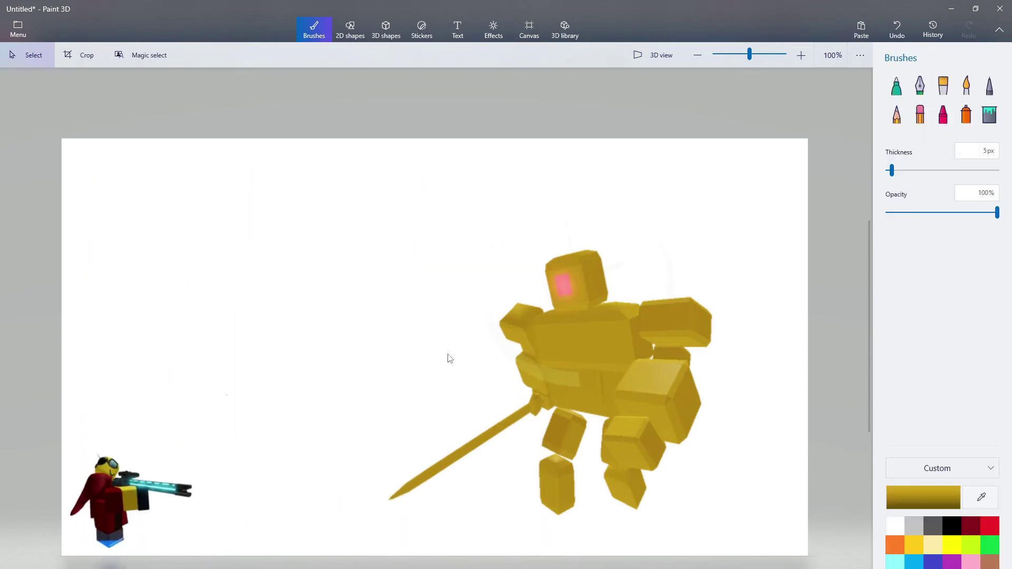
scroll(624, 368, "up", 1)
scroll(531, 567, "down", 2)
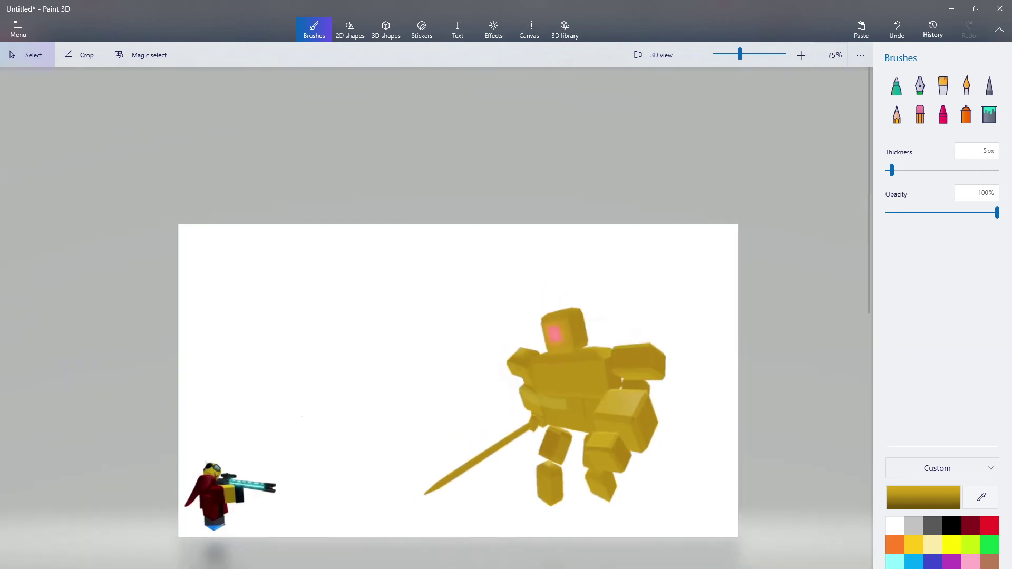
left_click_drag(174, 531, 783, 276)
left_click(897, 30)
- Switch to OBS to toggle the recording's pause, and return to the Paint 3D canvas
key("alt+Tab")
left_click(770, 449)
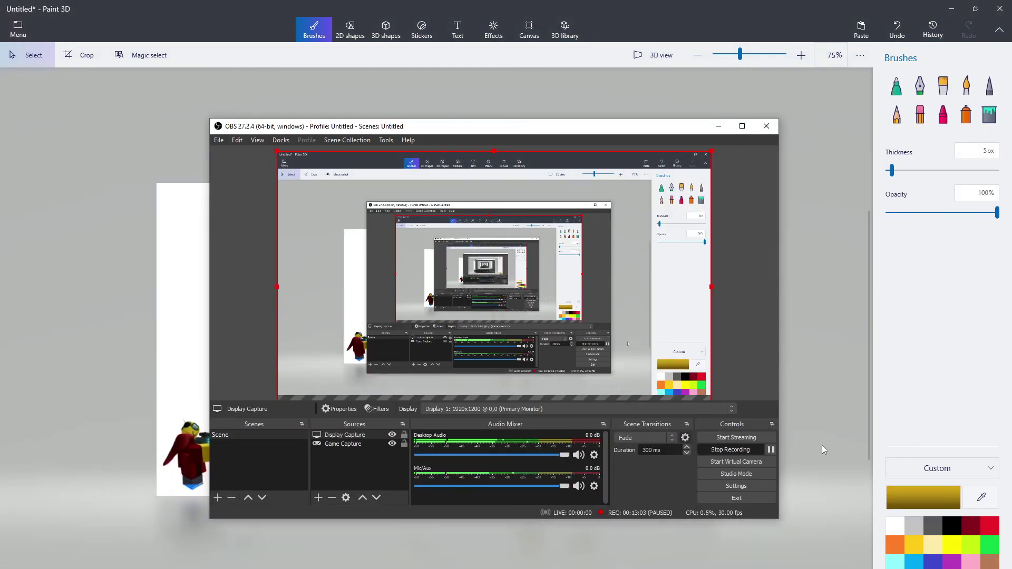
left_click(821, 445)
- Select about 848 × 728 px around the gold titan, rotate it clockwise onto its side and move it down off the canvas
left_click_drag(377, 507, 721, 207)
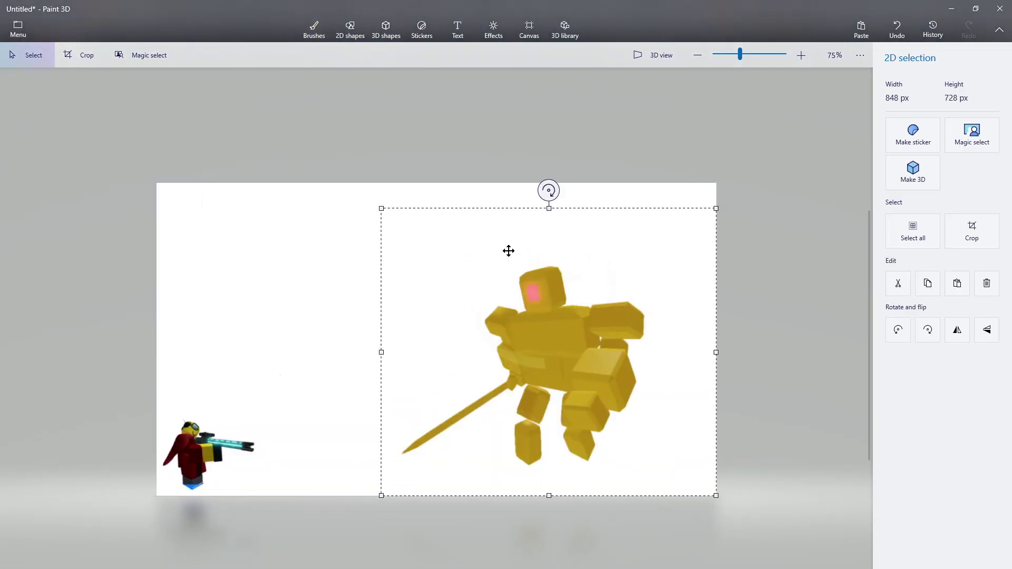
left_click_drag(548, 191, 720, 328)
left_click_drag(578, 343, 647, 526)
left_click(558, 392)
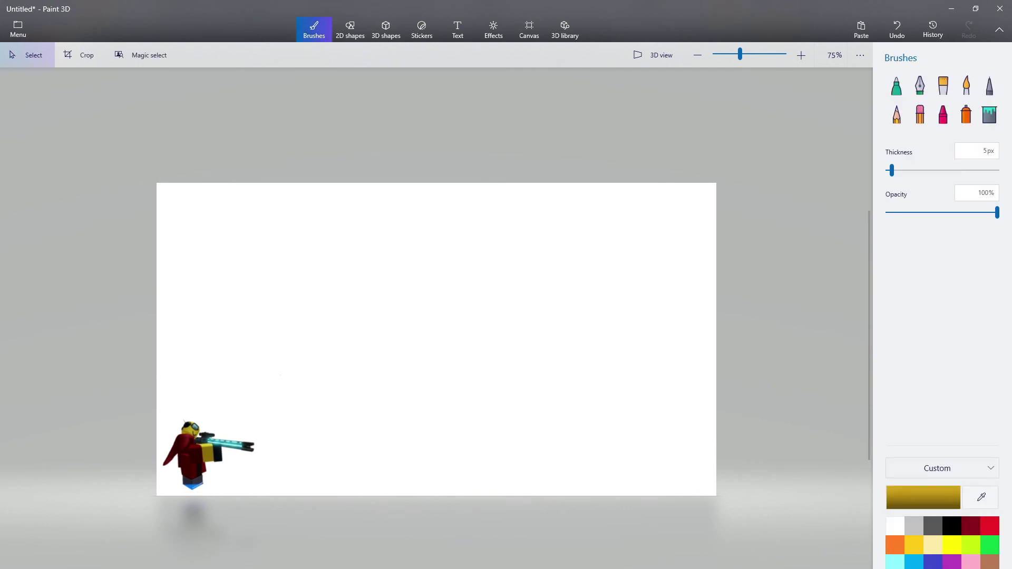
- Switch between OBS and the enlarged sniper on the canvas, toggle the recording's pause and return to Paint 3D
key("alt+Tab")
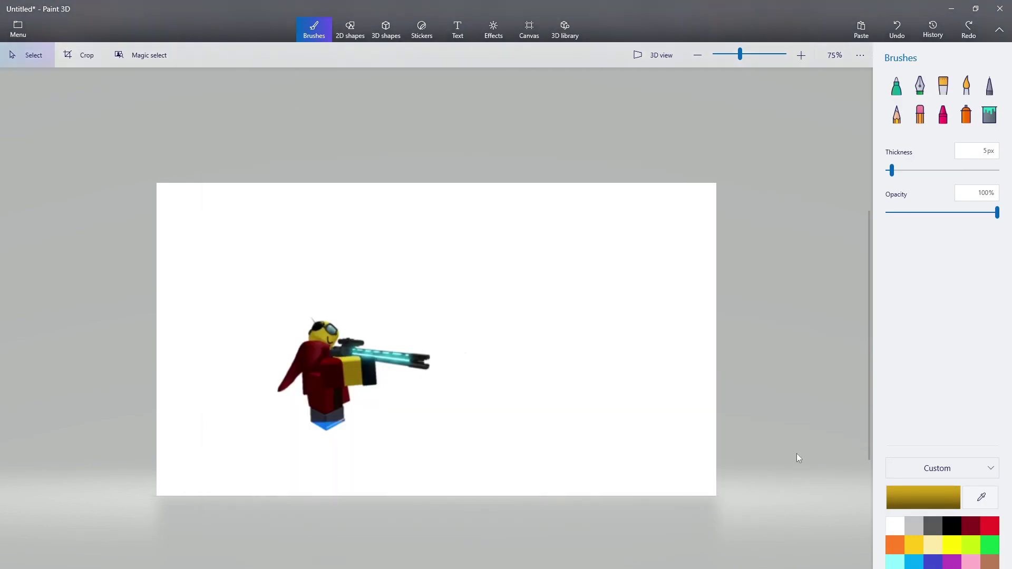
scroll(323, 282, "up", 2)
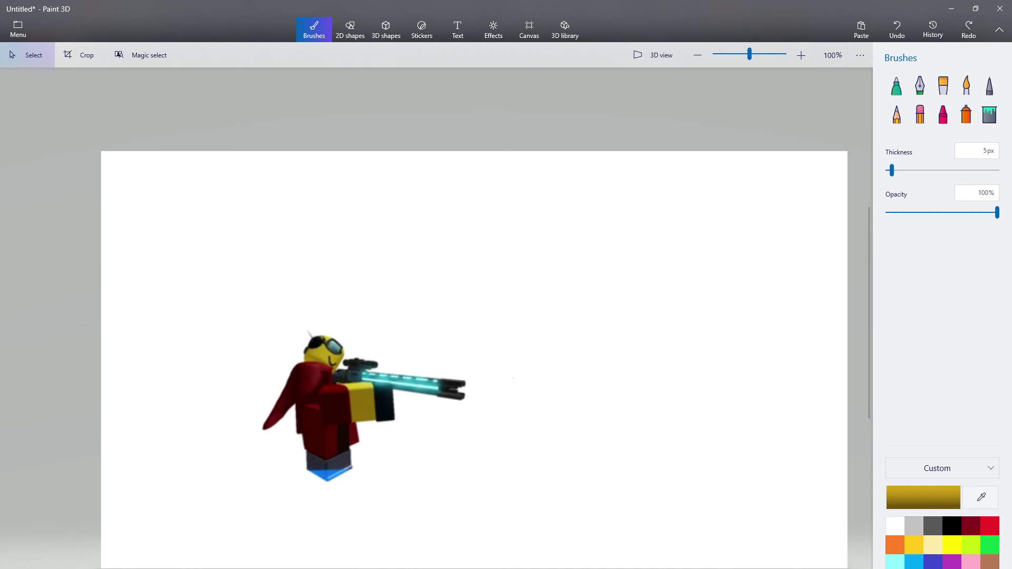
key("alt+Tab")
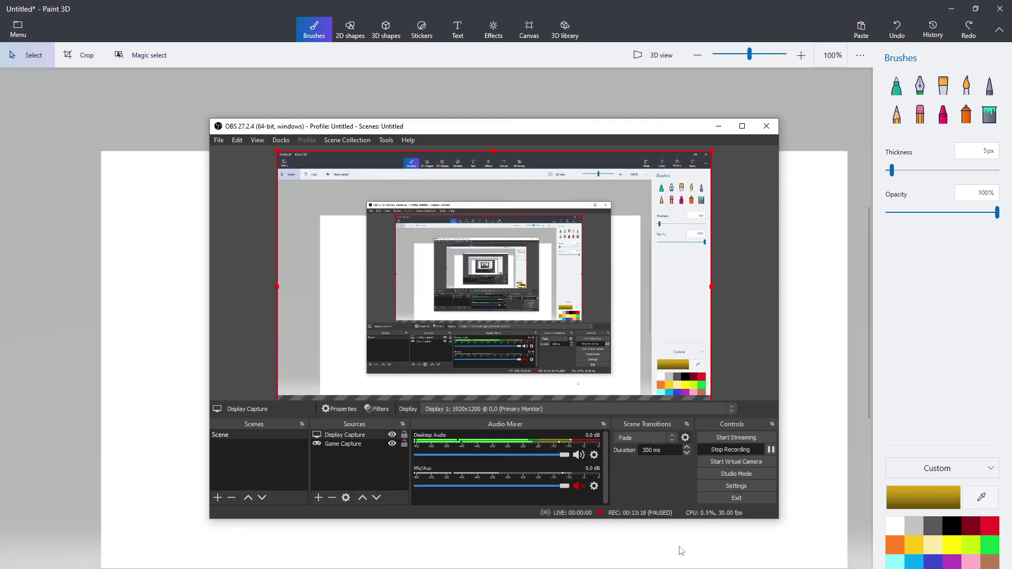
key("alt+Tab")
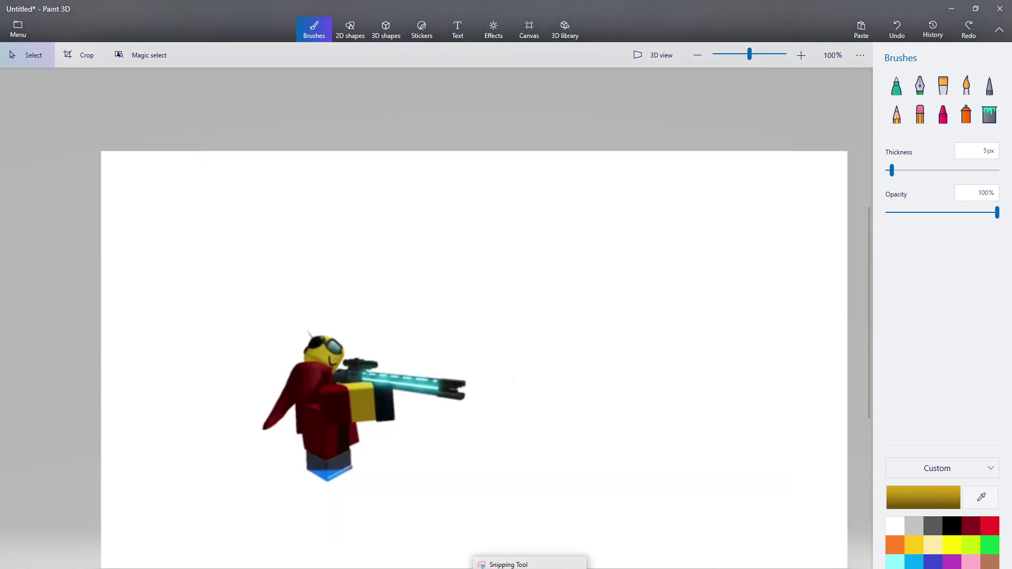
left_click(504, 568)
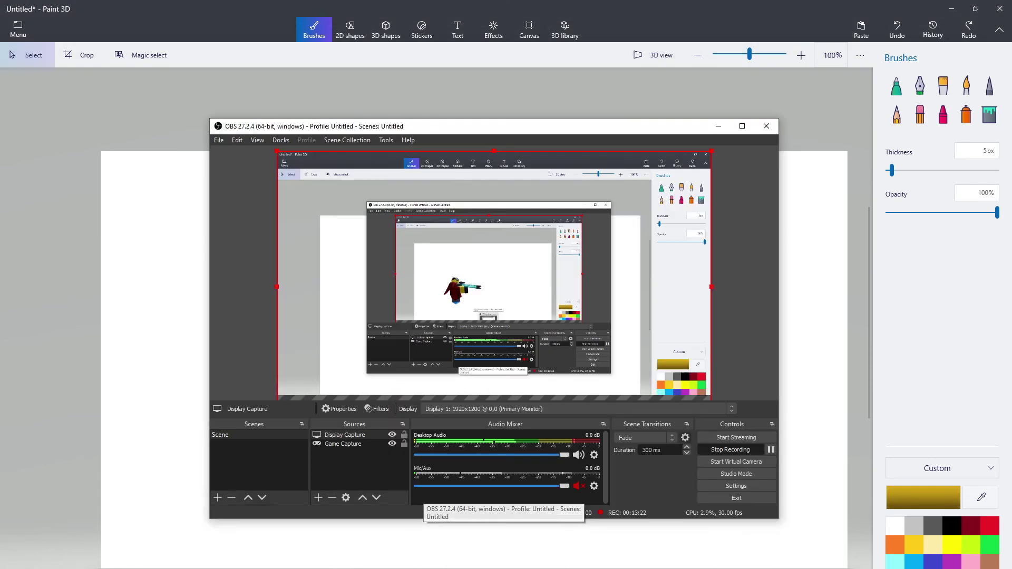
left_click(771, 450)
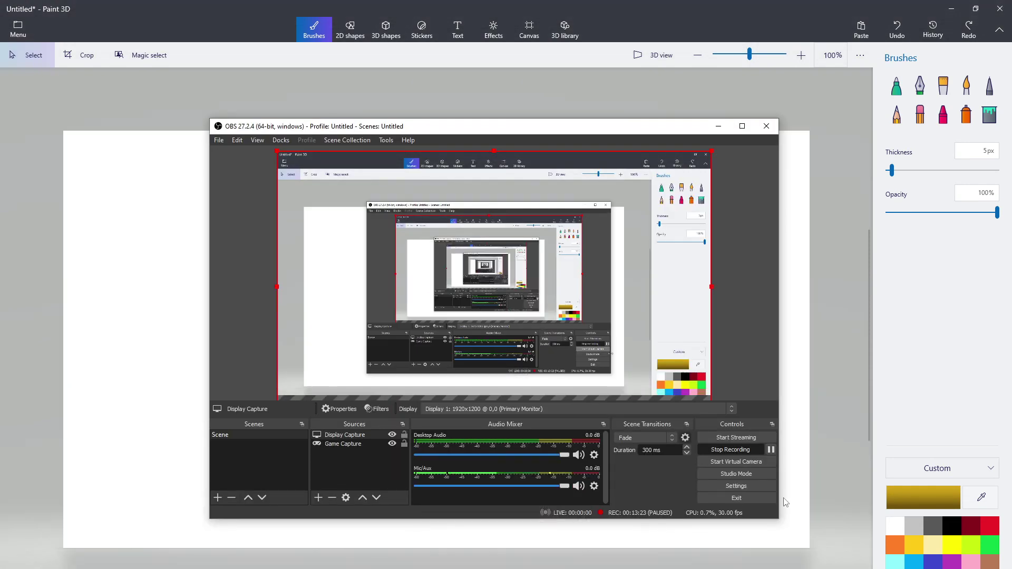
left_click(788, 507)
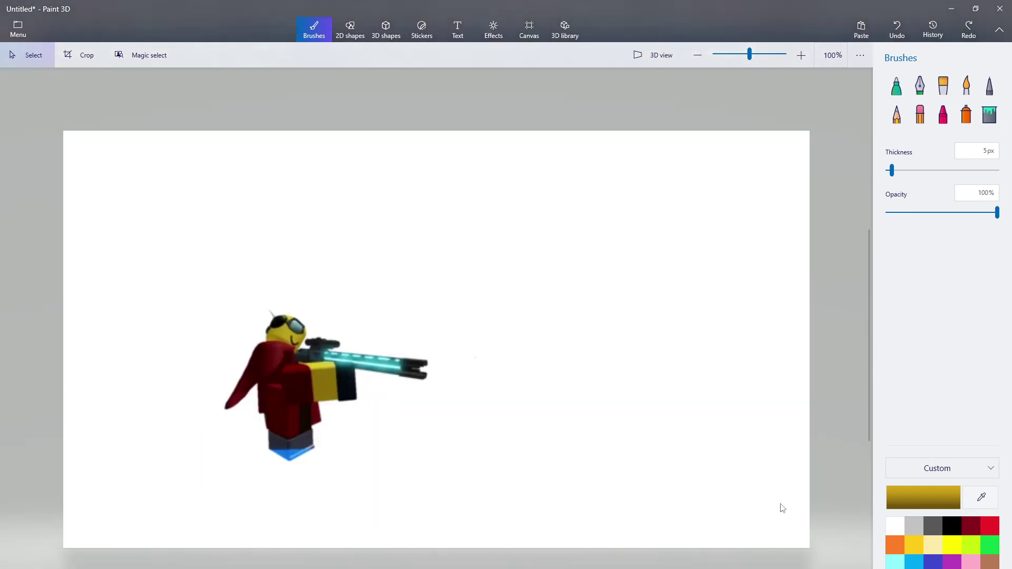
- Paste the 313 × 326 px yellow-headed figure with the metal cannon and place it facing the sniper's rifle
left_click(861, 29)
left_click_drag(435, 340, 550, 399)
left_click_drag(604, 358, 656, 290)
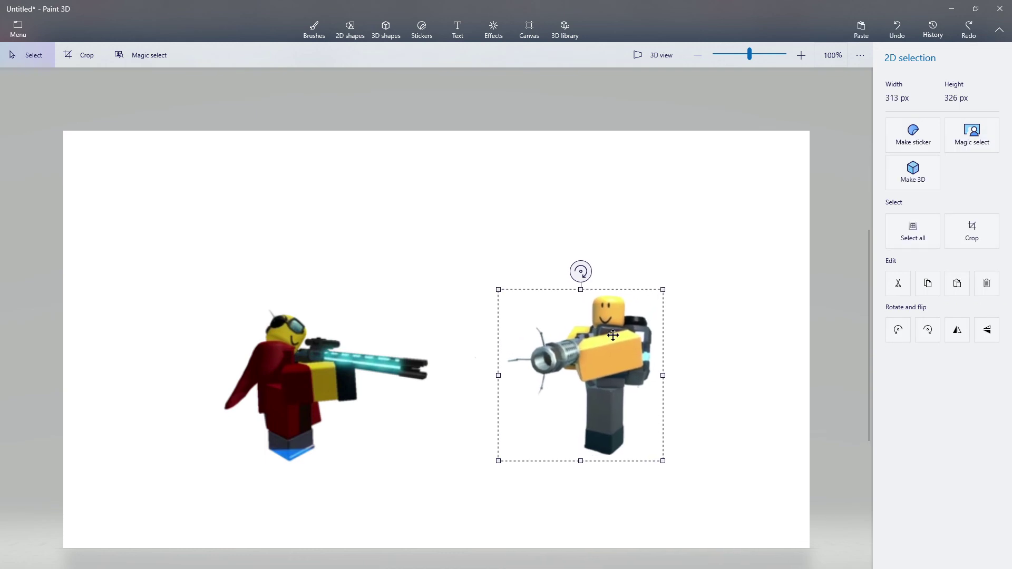
left_click(561, 463)
scroll(570, 392, "up", 1)
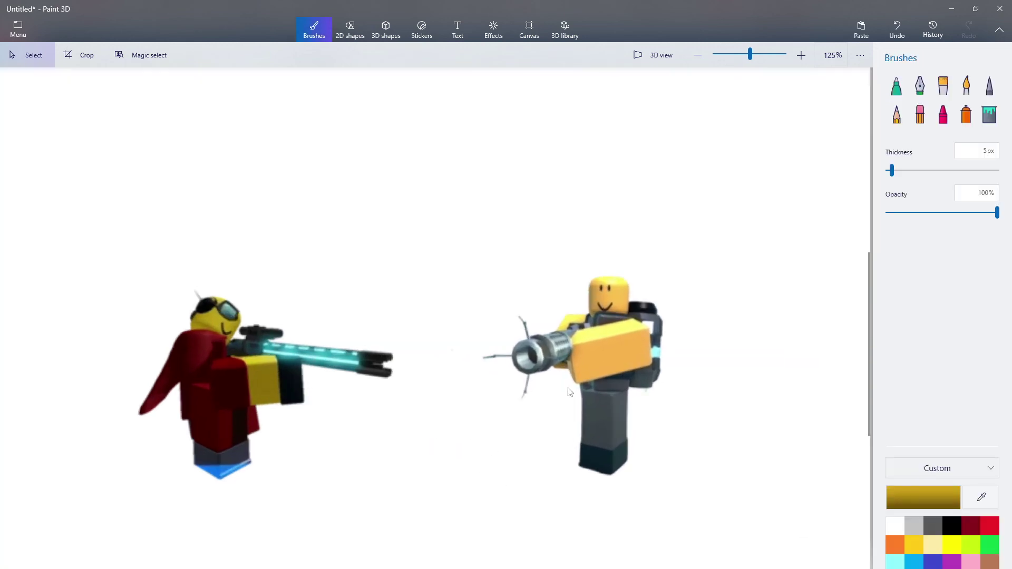
scroll(572, 402, "down", 1)
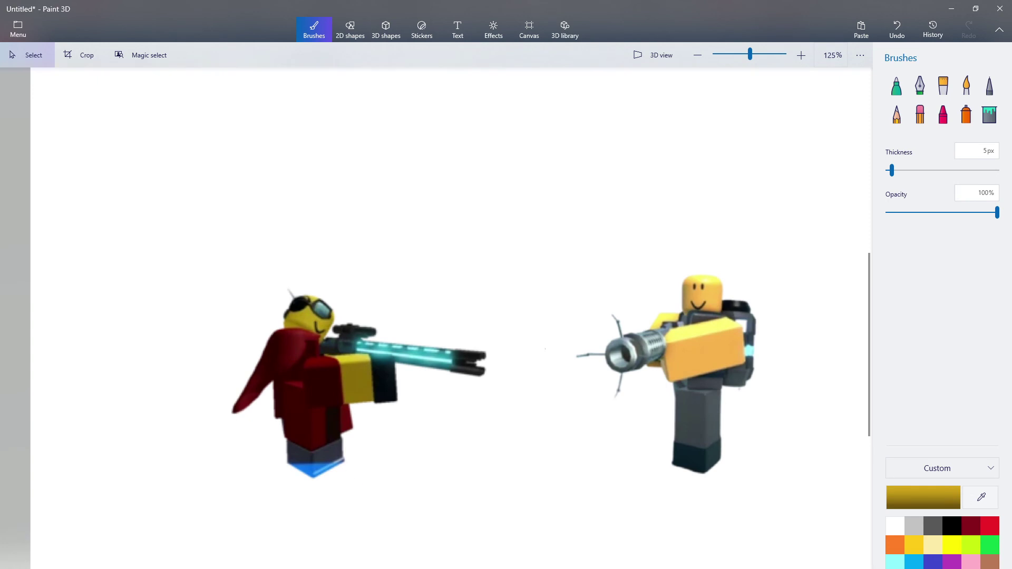
- Toggle the recording's pause in OBS and return to the canvas with the two facing figures
key("alt+Tab")
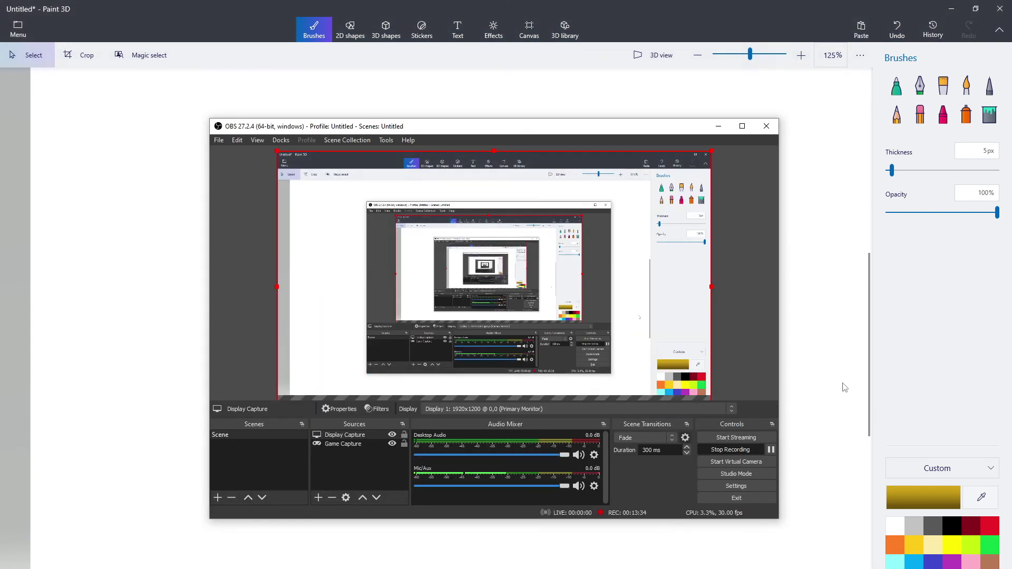
left_click(770, 449)
left_click(916, 381)
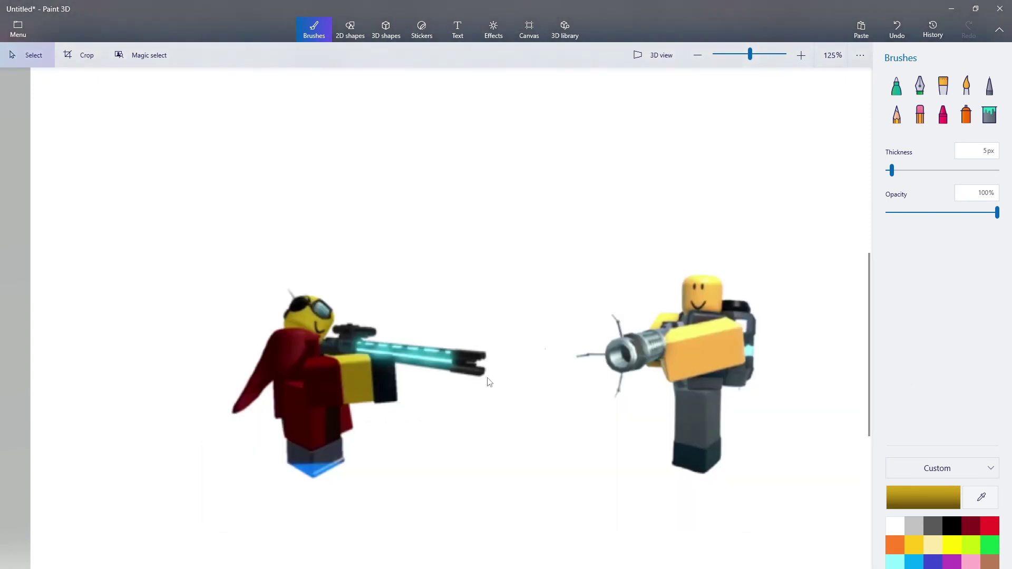
scroll(261, 379, "up", 1)
scroll(415, 382, "down", 1)
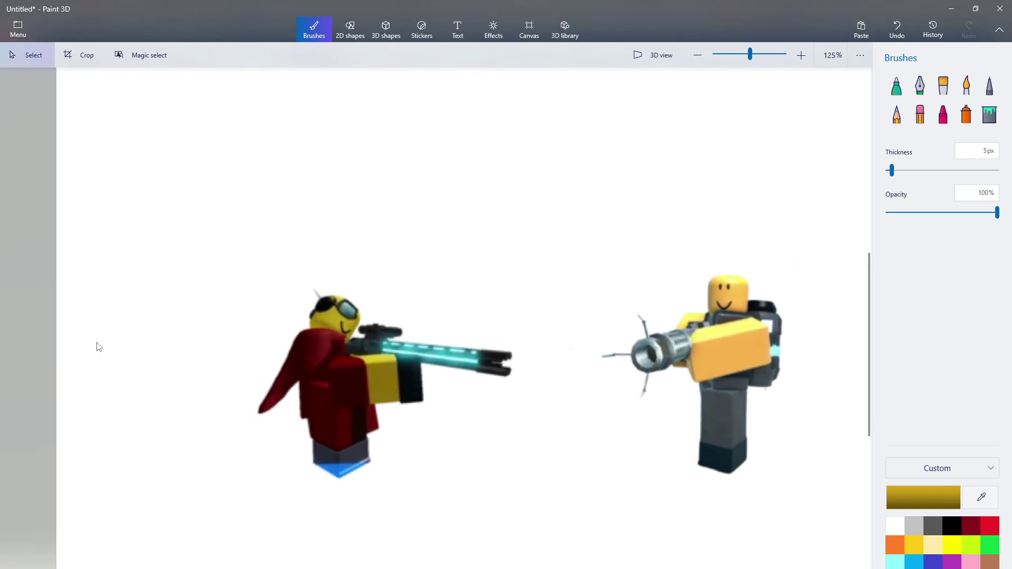
scroll(95, 347, "up", 2)
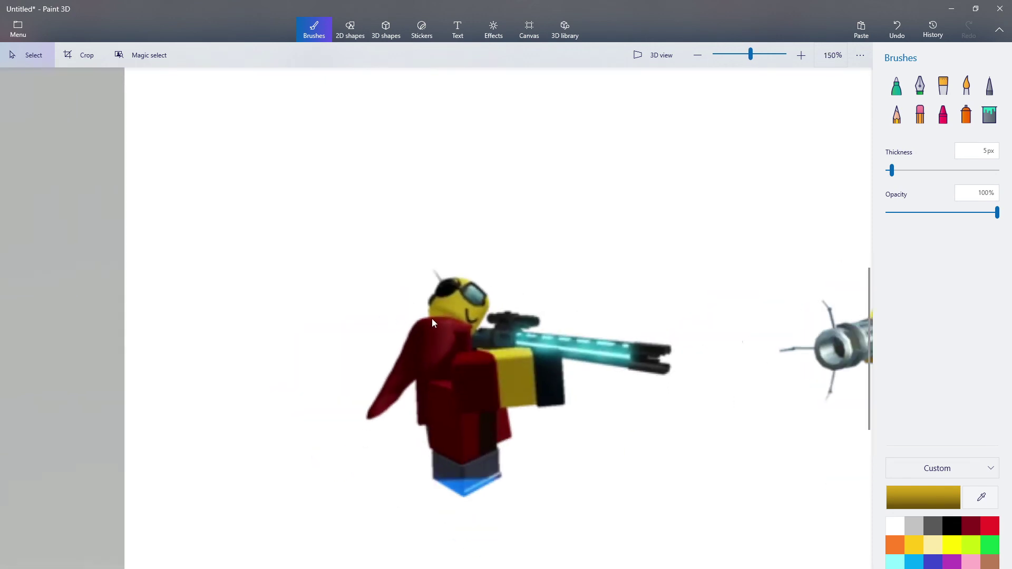
scroll(440, 325, "down", 1)
scroll(737, 384, "up", 1)
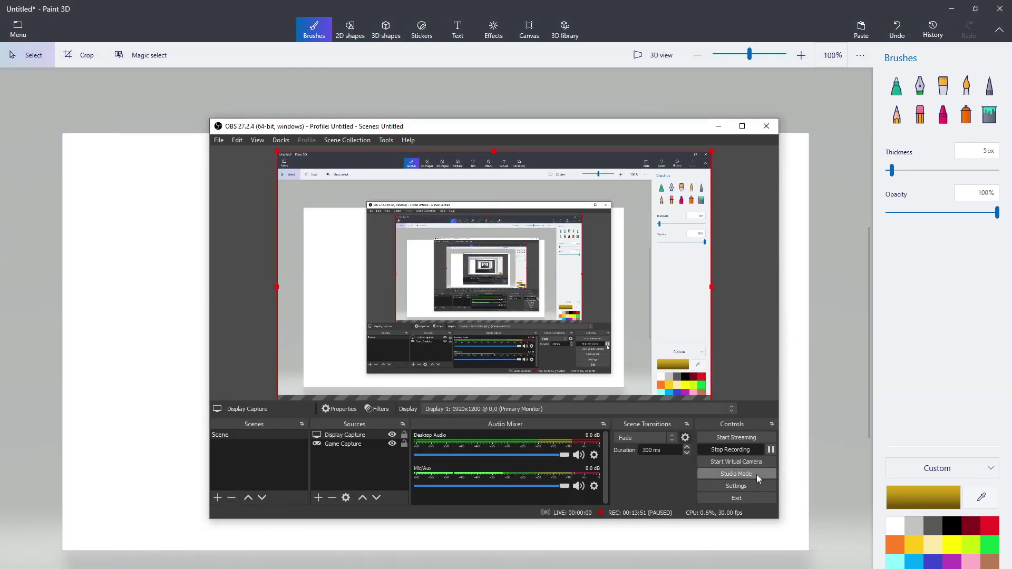
- Return to the canvas from OBS and examine the hatted sniper and the cannon figure facing it up close
left_click(680, 560)
scroll(228, 406, "up", 1)
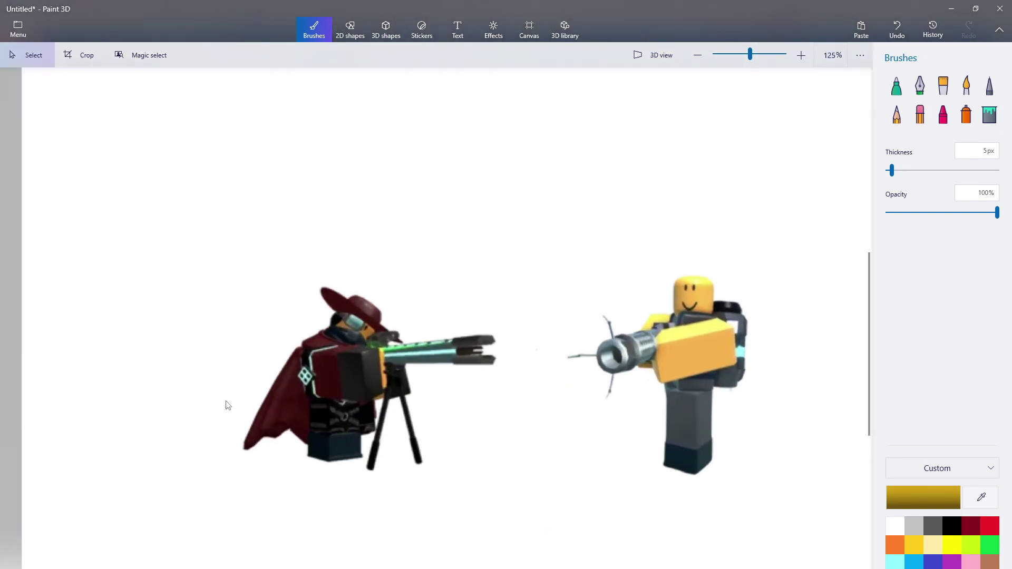
scroll(364, 388, "down", 2)
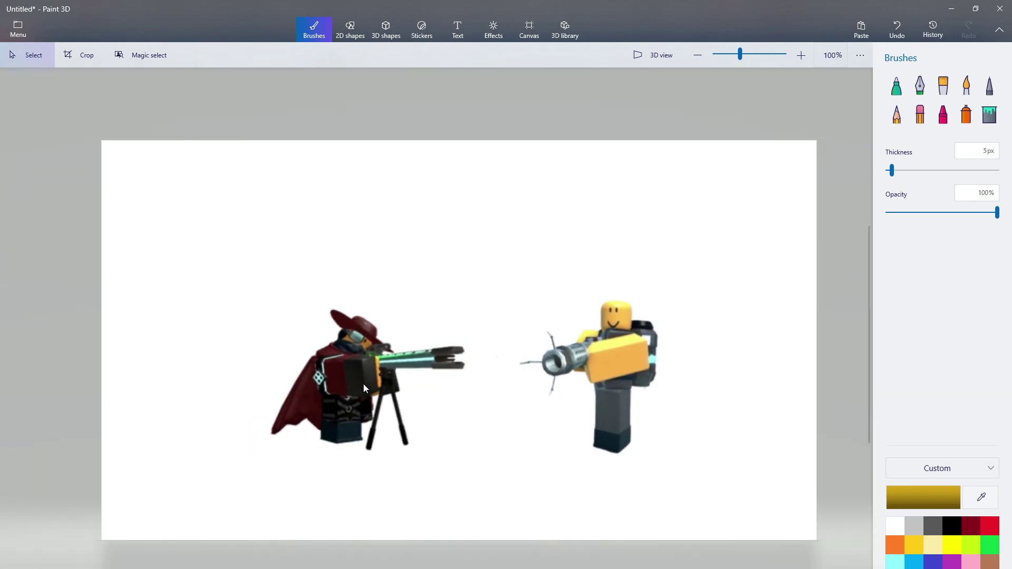
scroll(415, 441, "up", 1)
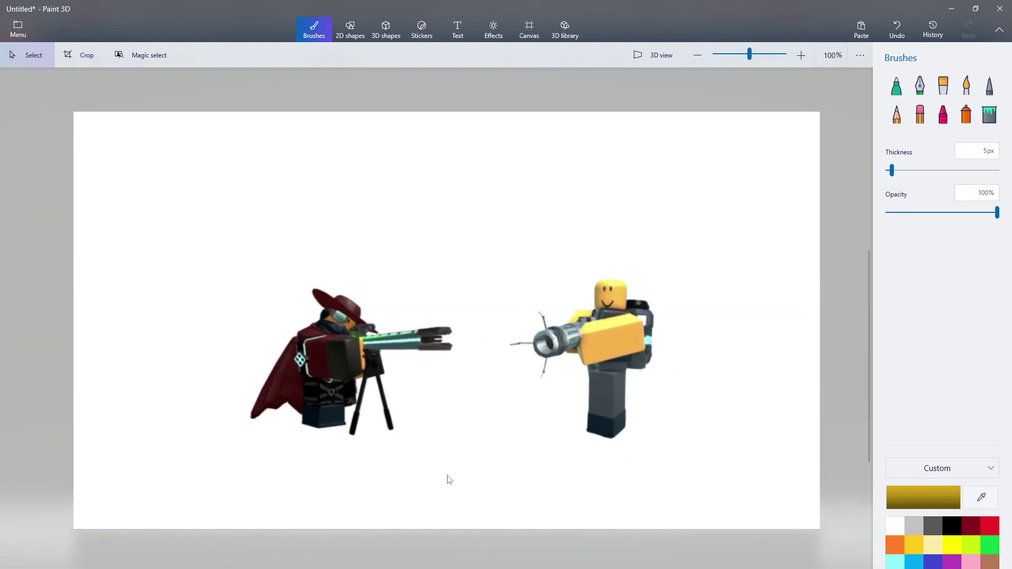
scroll(384, 424, "up", 1)
scroll(281, 290, "up", 1)
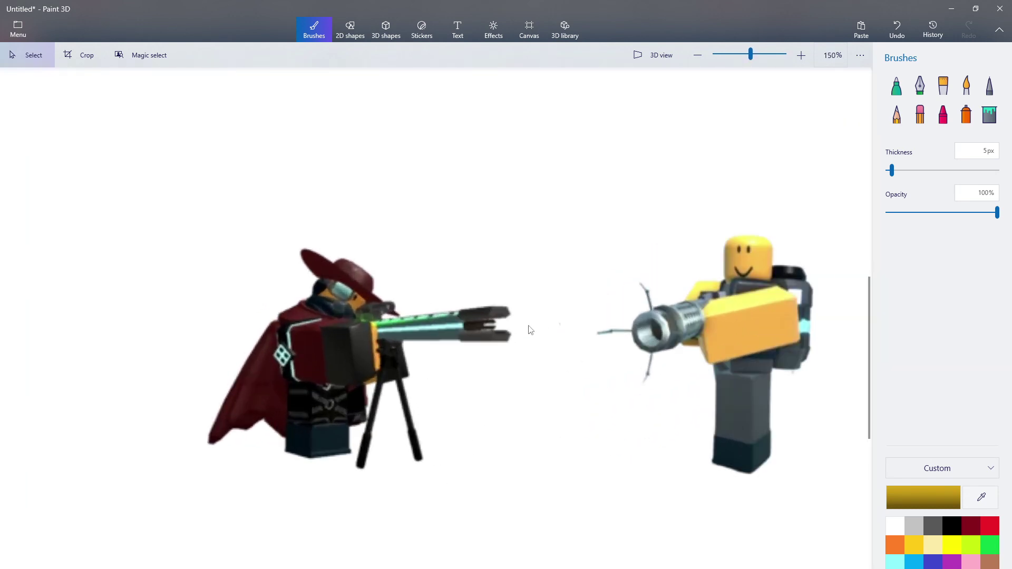
scroll(472, 395, "down", 1)
scroll(449, 418, "up", 1)
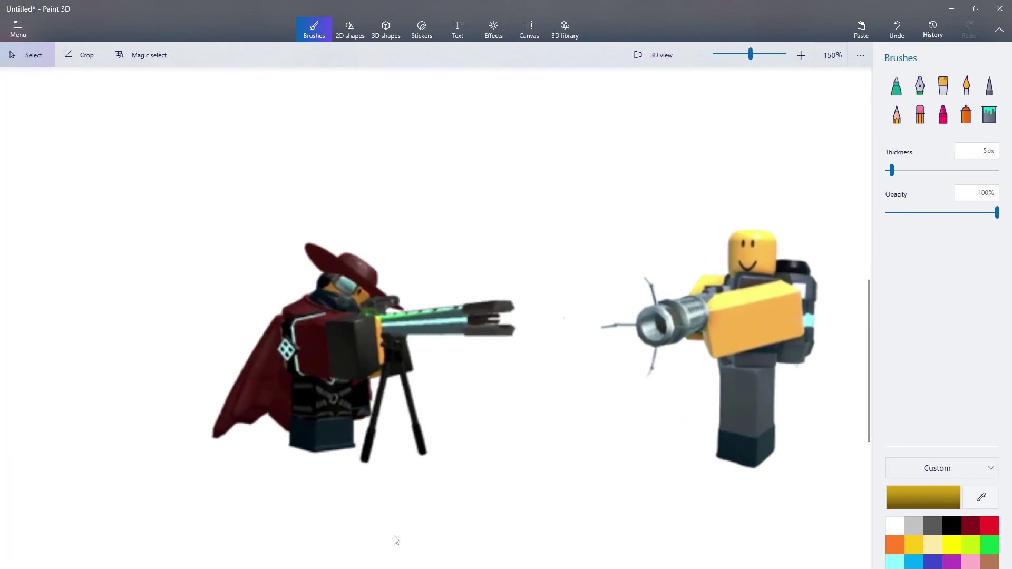
- Examine the caped sniper, the cannon figure and the black-framed gold figure between them at different magnifications
scroll(269, 477, "down", 1)
scroll(761, 373, "up", 1)
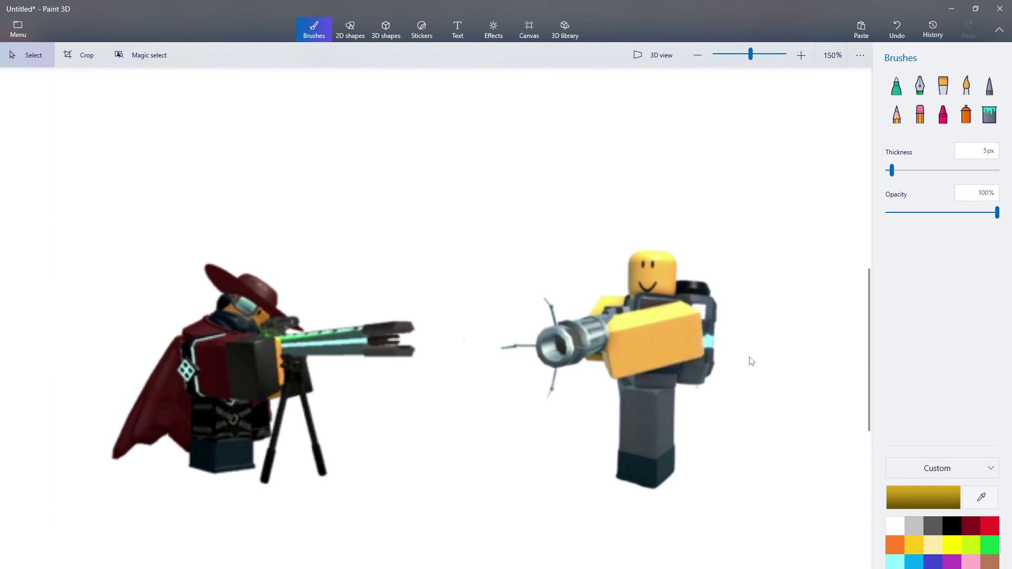
scroll(343, 406, "up", 2)
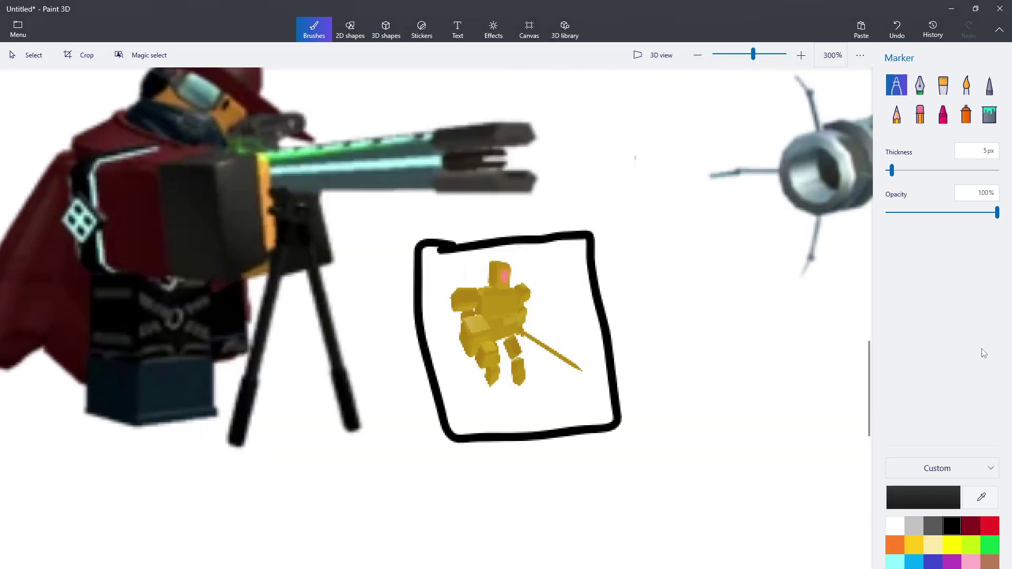
scroll(486, 242, "up", 1)
scroll(432, 275, "down", 1)
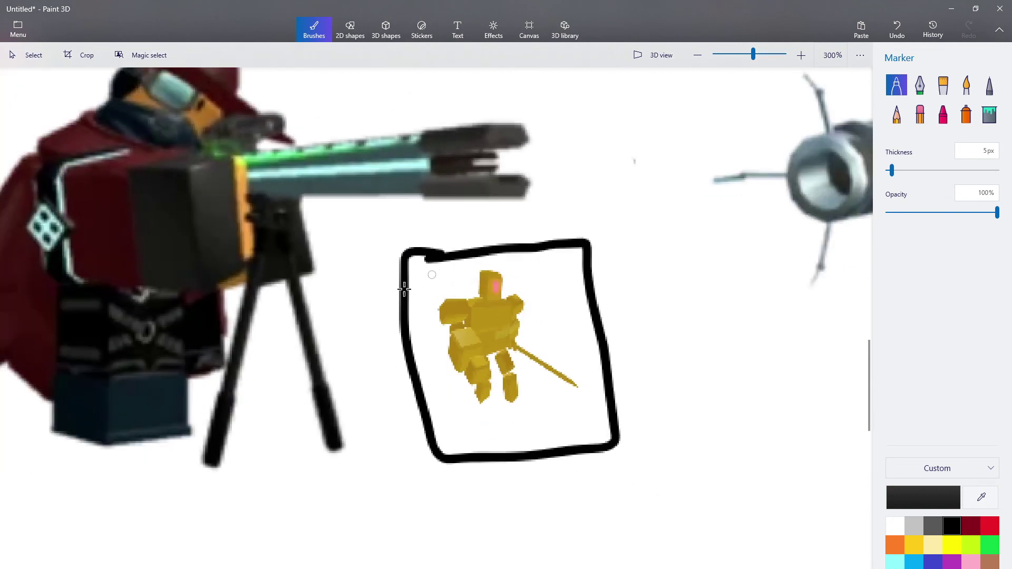
scroll(404, 289, "down", 3)
scroll(707, 119, "up", 2)
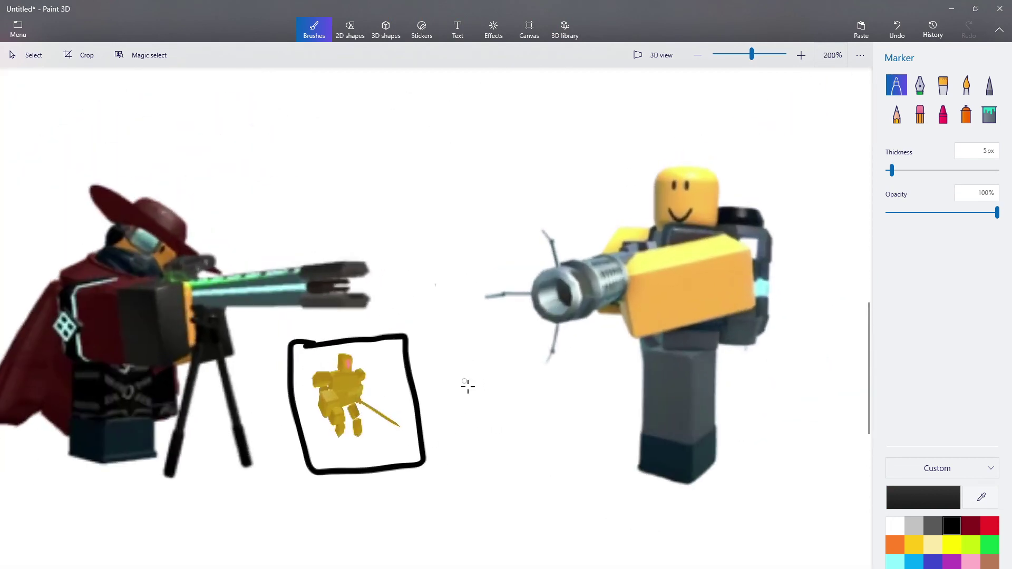
scroll(467, 387, "down", 1)
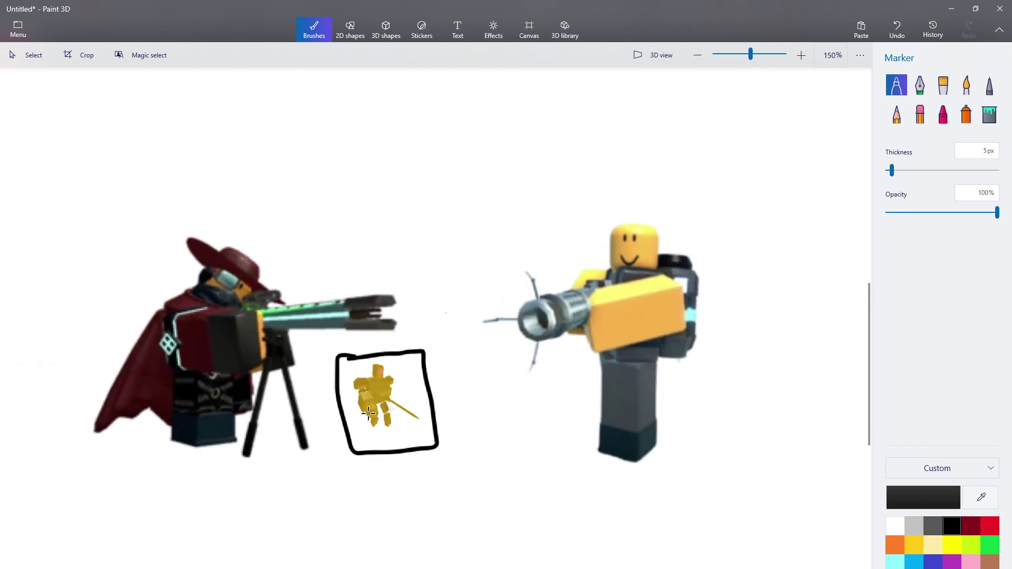
scroll(369, 412, "up", 1)
scroll(39, 246, "up", 2)
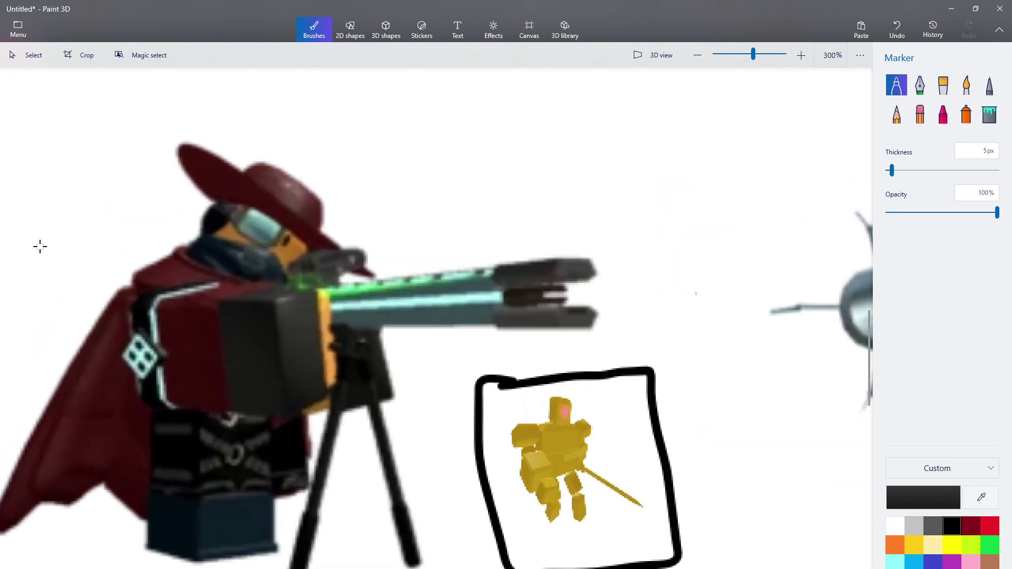
scroll(204, 315, "down", 1)
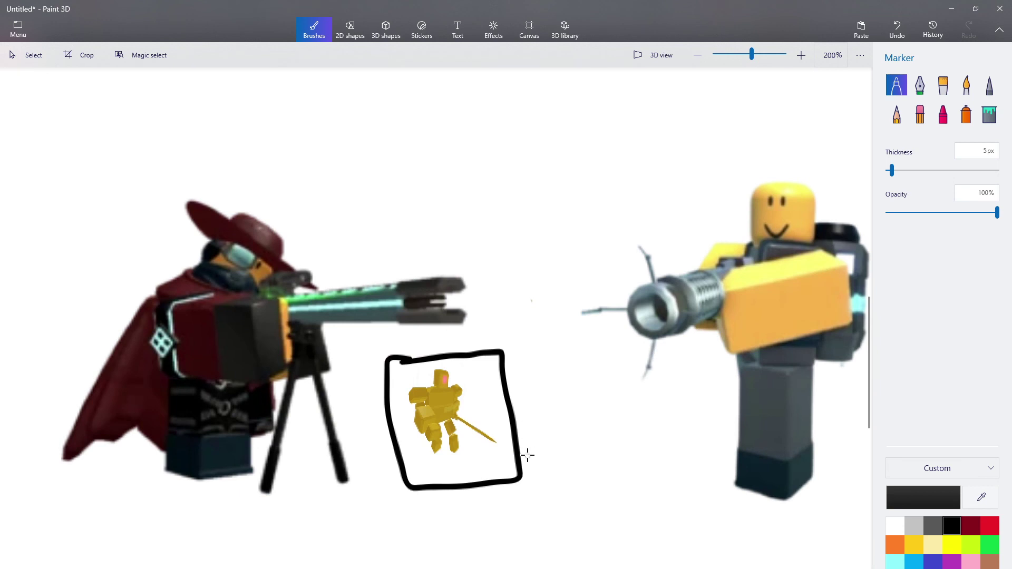
scroll(534, 452, "down", 1)
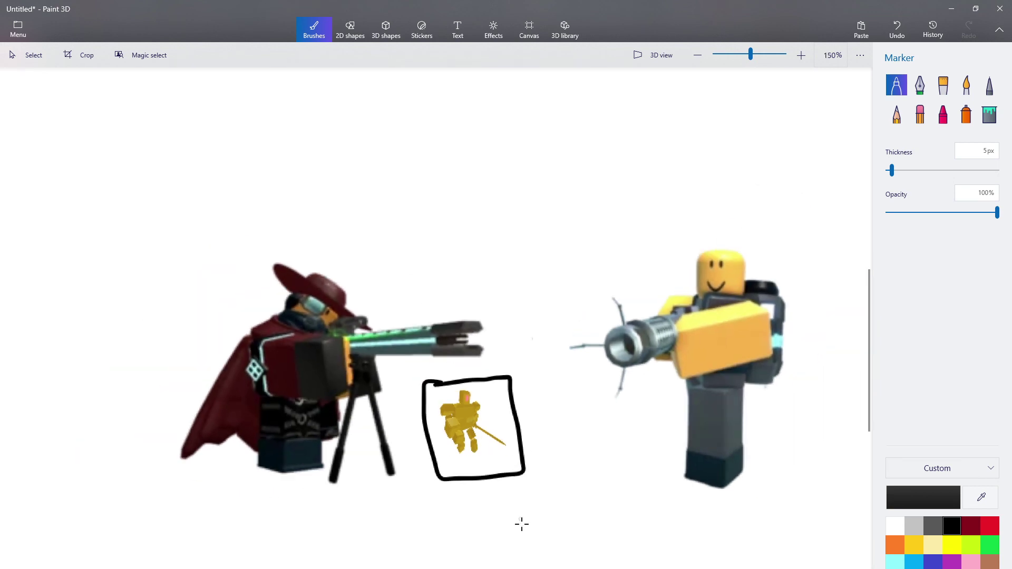
- Toggle the recording's pause in OBS twice, returning to the Paint 3D canvas with the framed gold figure each time
key("alt+Tab")
left_click(771, 451)
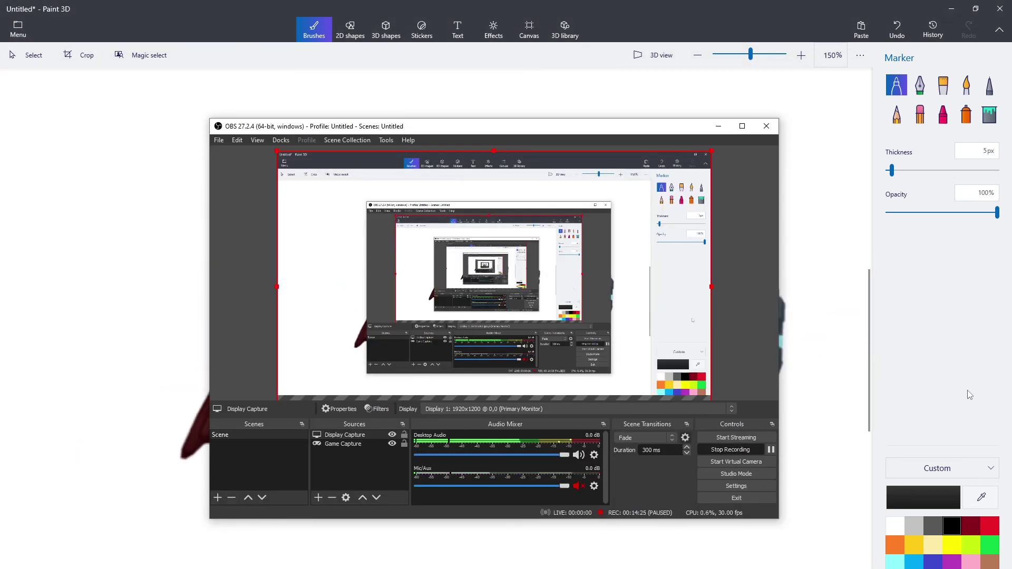
left_click(968, 393)
scroll(517, 353, "up", 1)
scroll(504, 377, "down", 2)
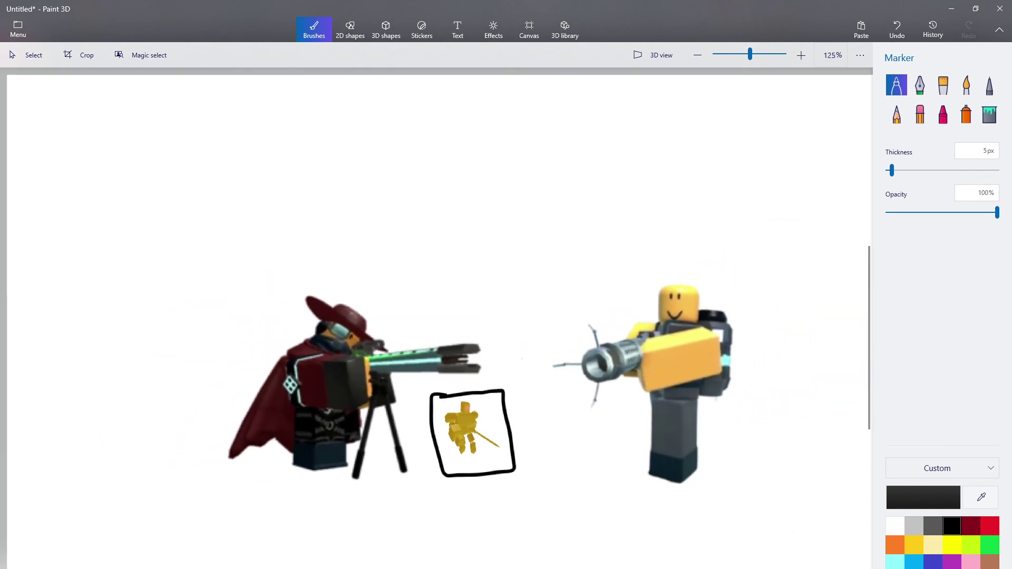
left_click(505, 568)
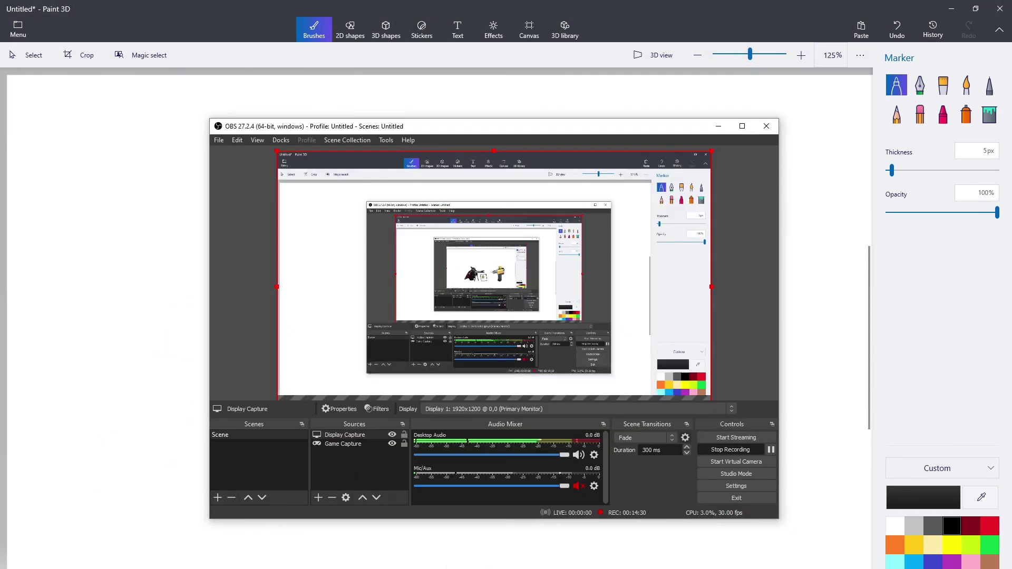
left_click(773, 451)
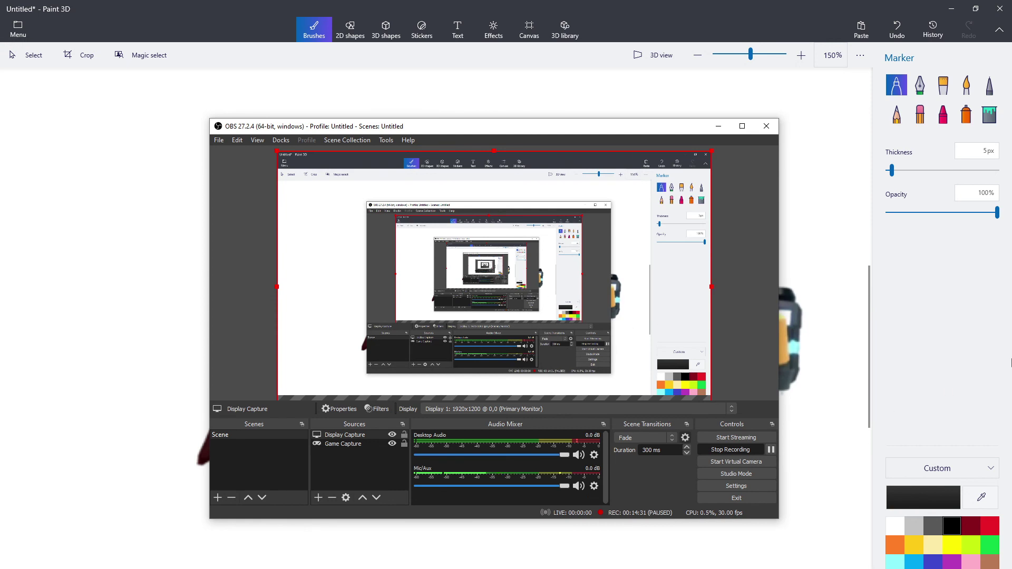
left_click(986, 344)
- Compare the sniper with the cannon figure and the framed gold figure, viewing them close up and together
scroll(828, 276, "up", 1)
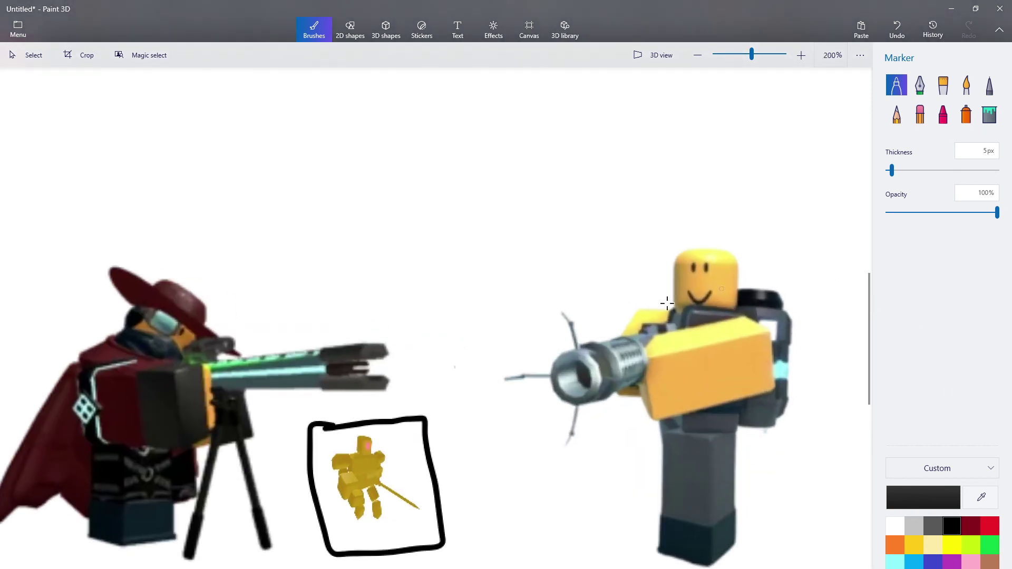
scroll(665, 305, "down", 2)
scroll(65, 273, "up", 2)
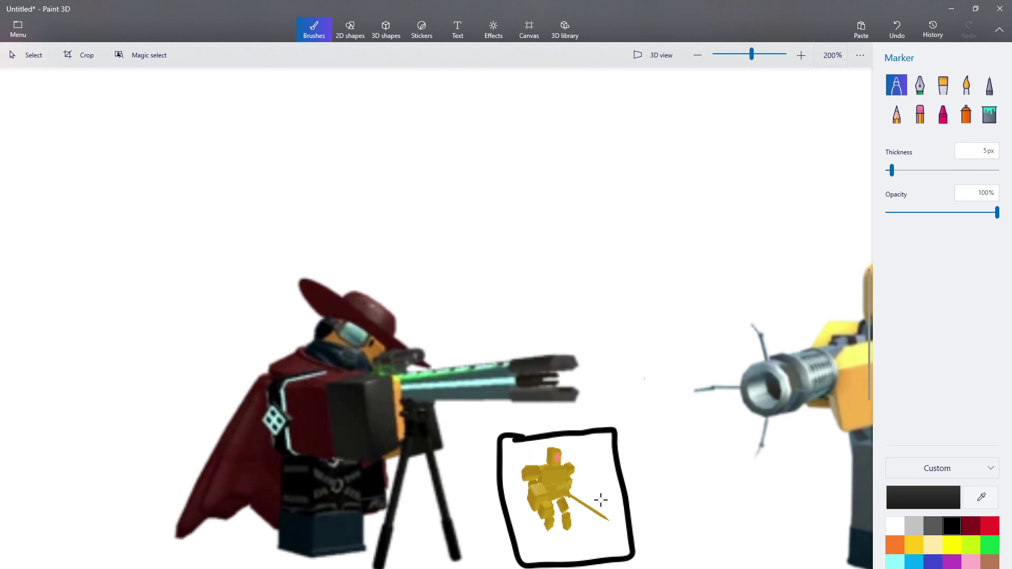
scroll(311, 497, "down", 2)
scroll(311, 497, "down", 1)
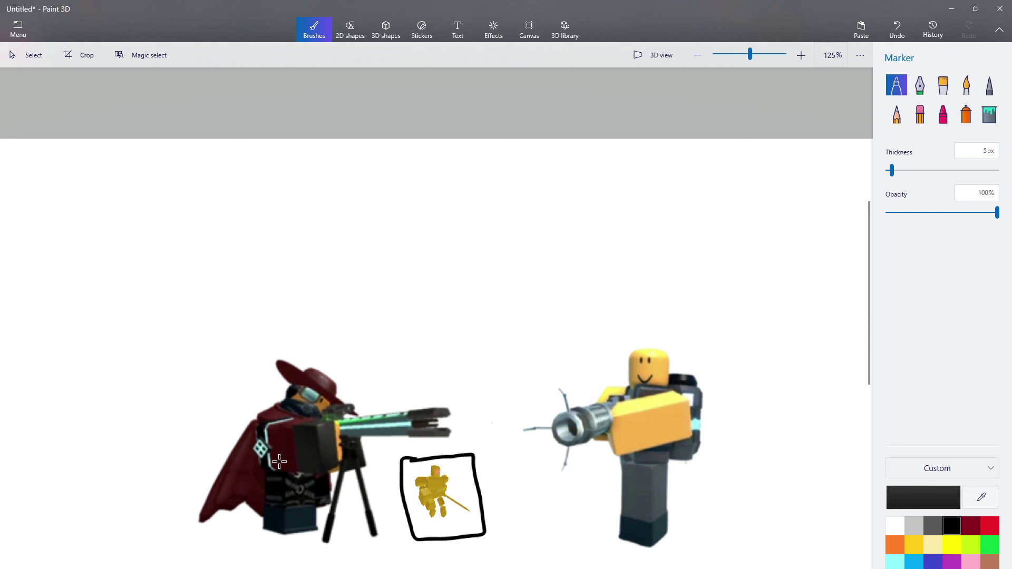
scroll(275, 464, "up", 1)
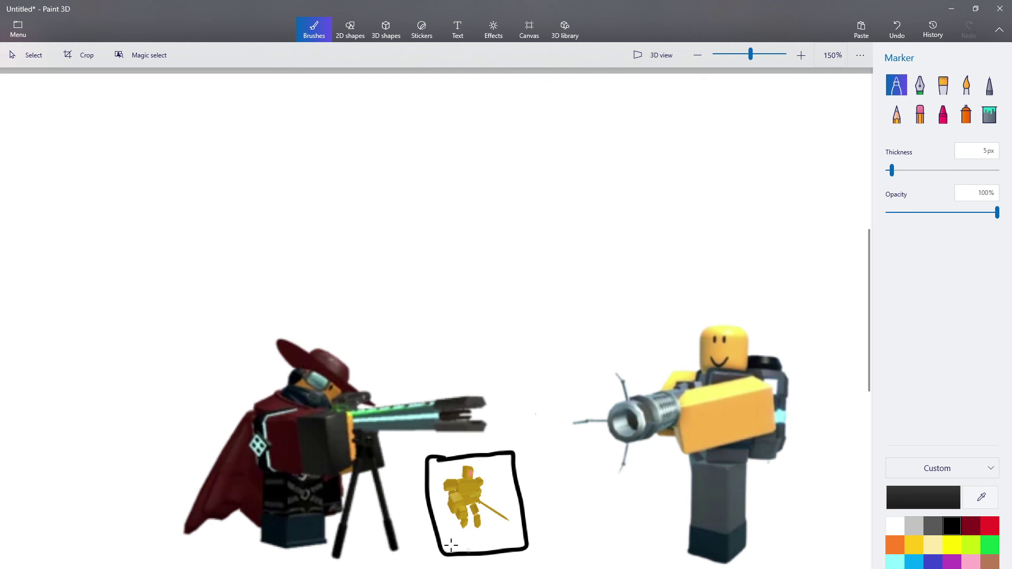
scroll(817, 398, "up", 2)
scroll(677, 364, "down", 2)
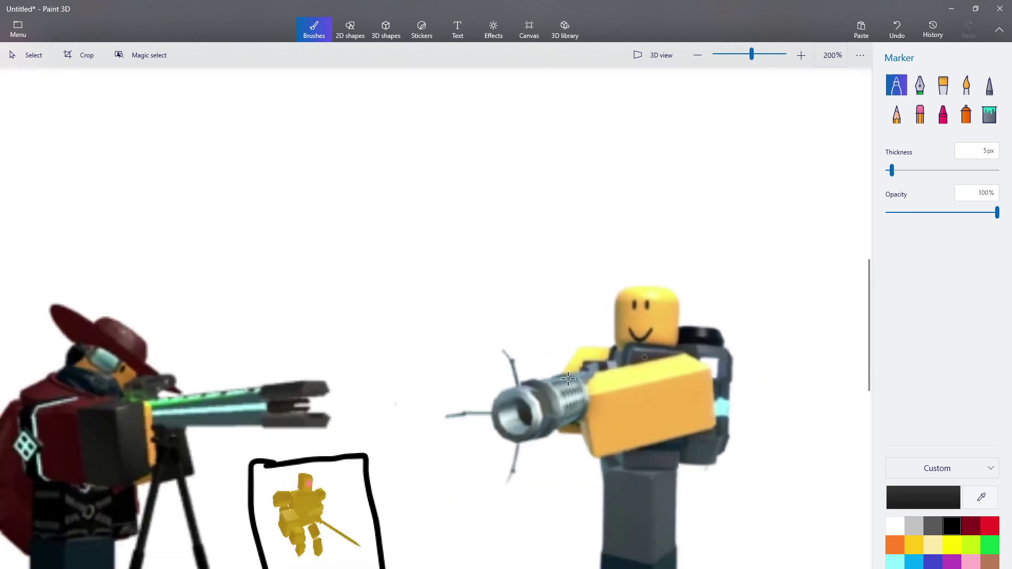
scroll(232, 535, "up", 2)
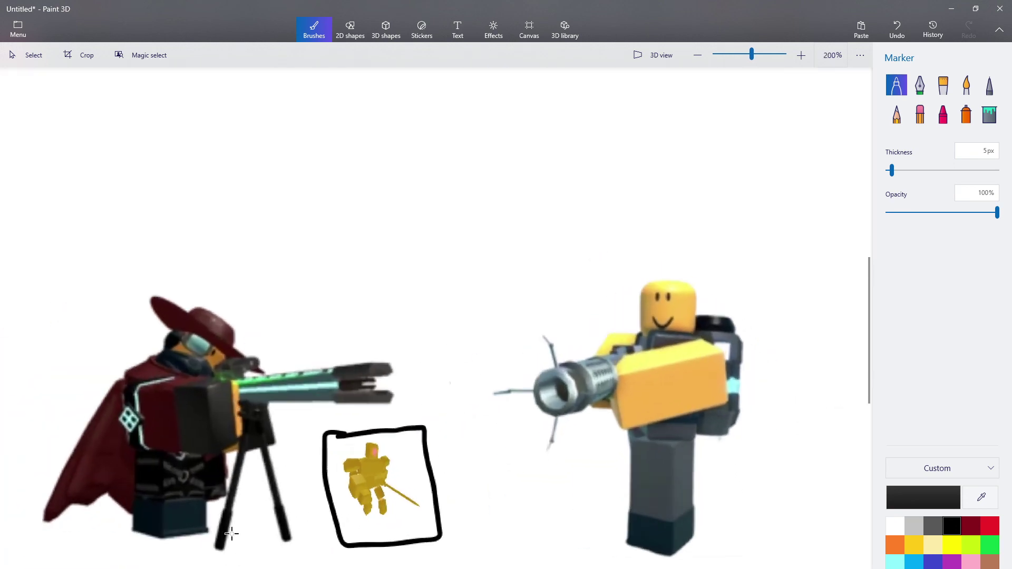
- Paint over the gold figure's pink eye with the 5 px black Marker
scroll(365, 542, "up", 6)
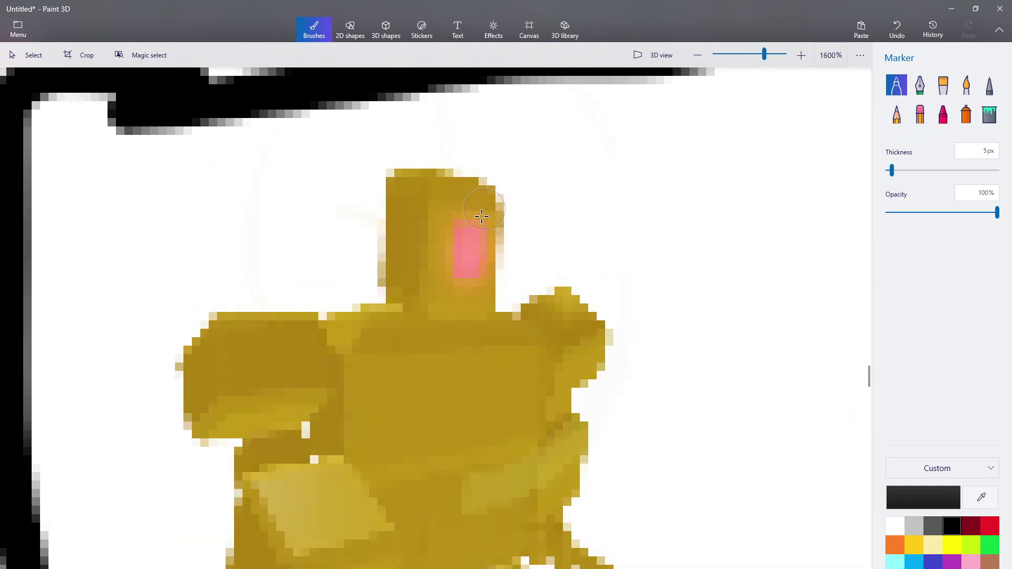
left_click_drag(481, 216, 468, 265)
scroll(434, 405, "down", 5)
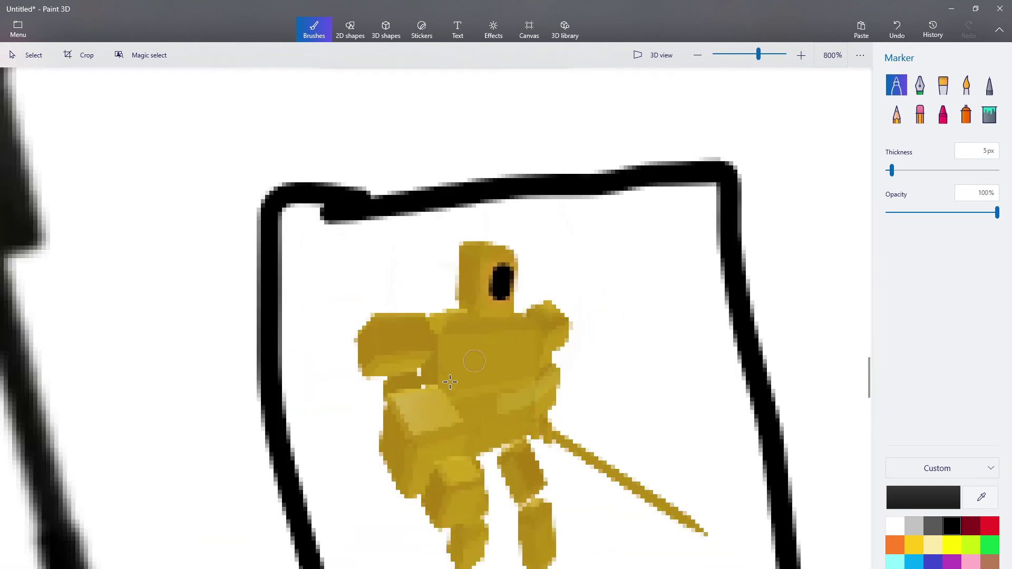
scroll(311, 516, "down", 1)
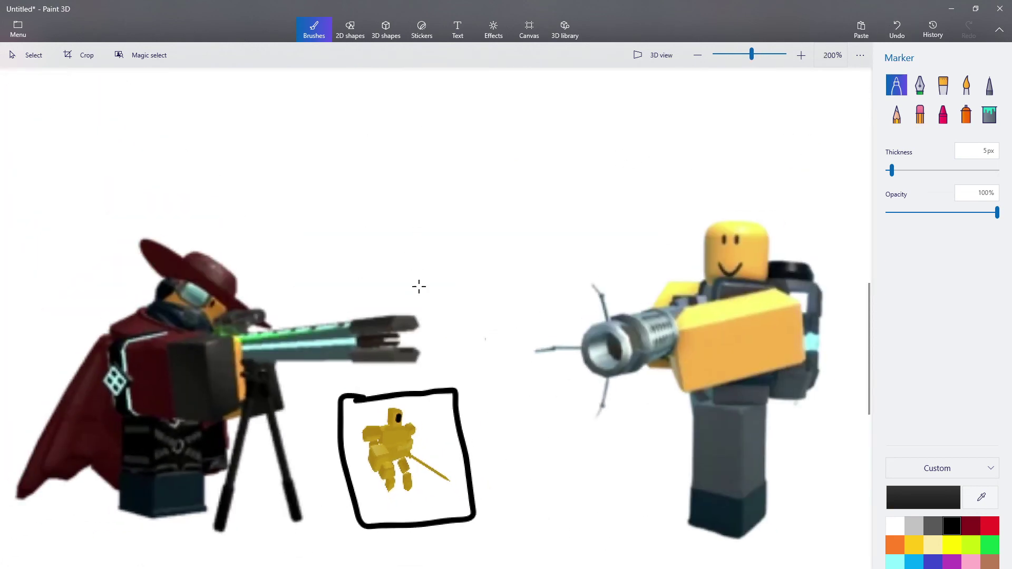
- Switch from the canvas to the OBS recording window
key("alt+Tab")
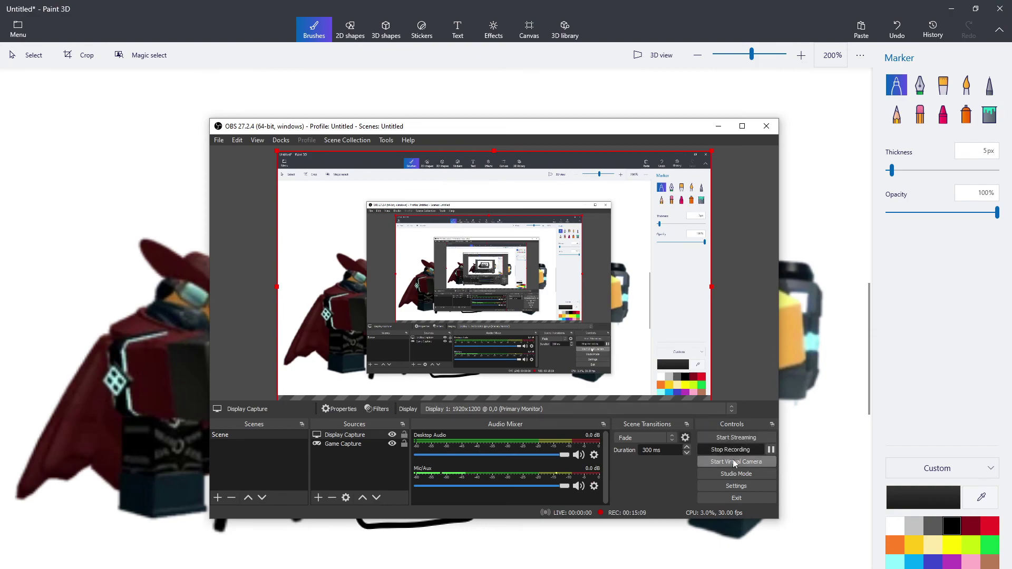